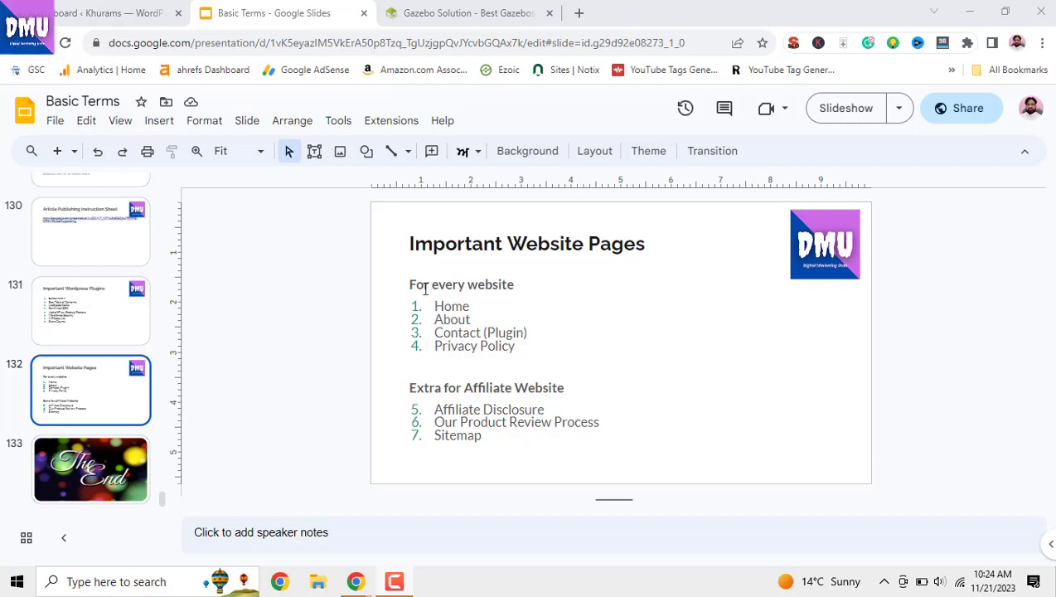
Step: Switch to the Gazebo Solution website and examine the homepage's header menu and footer page links
{"action": "left_click", "coordinate": [475, 25]}
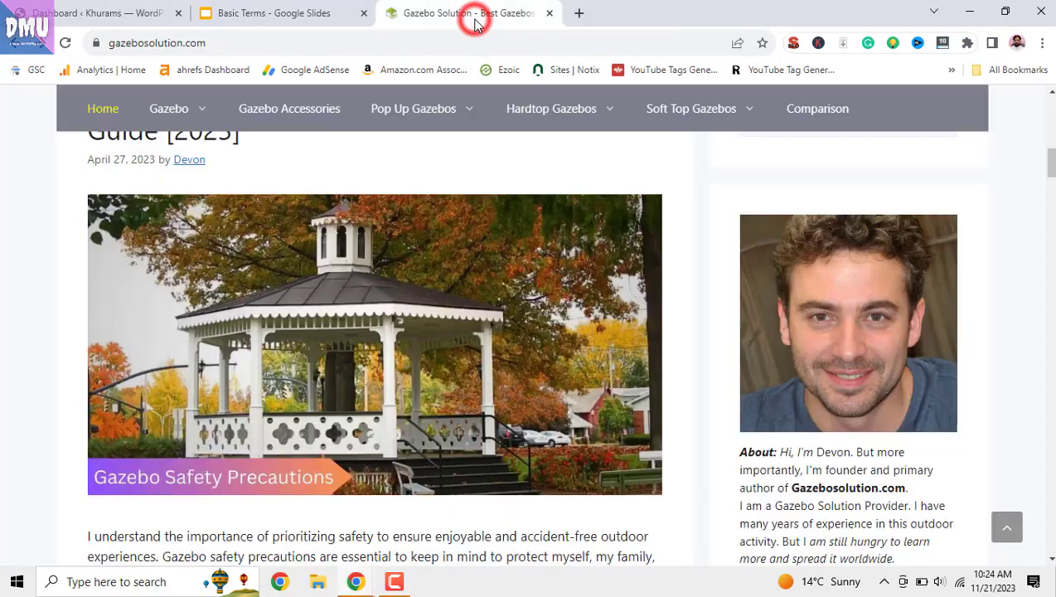
{"action": "scroll", "coordinate": [516, 303], "scroll_direction": "up", "scroll_amount": 3}
{"action": "scroll", "coordinate": [516, 302], "scroll_direction": "up", "scroll_amount": 6}
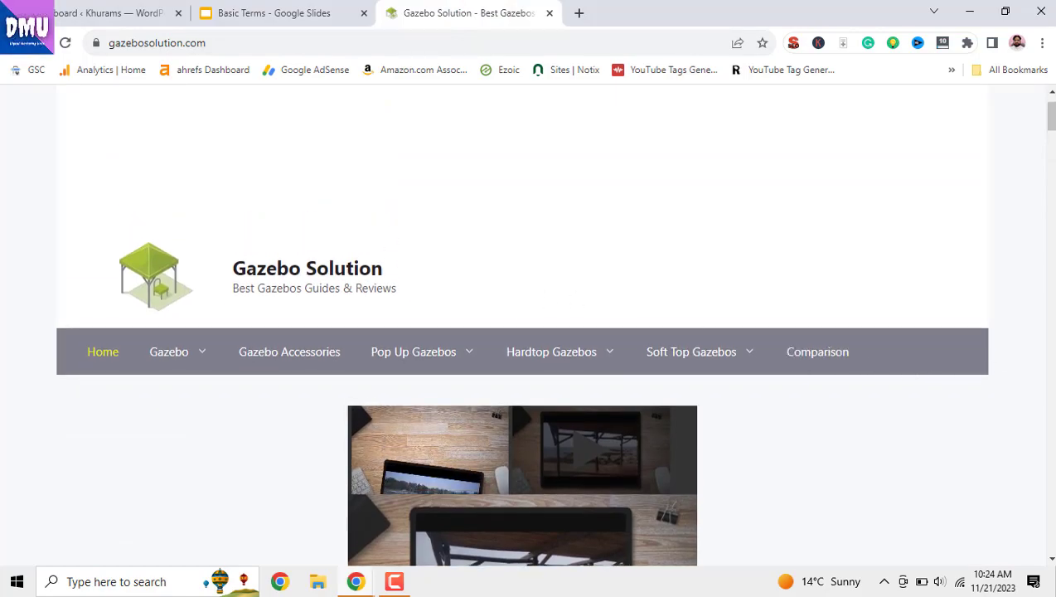
{"action": "left_click_drag", "start_coordinate": [1050, 120], "coordinate": [1035, 572]}
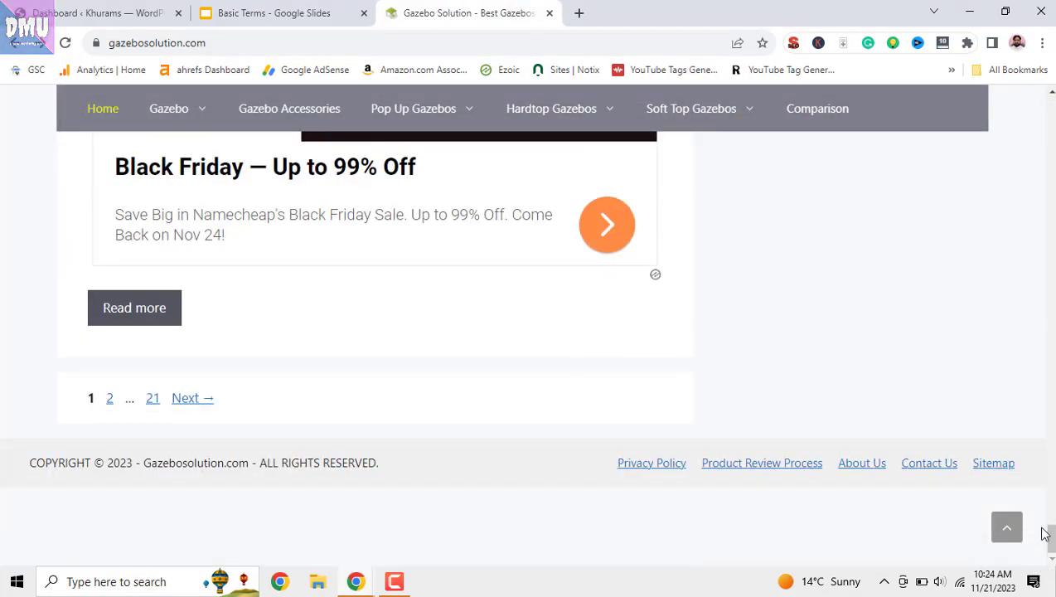
{"action": "mouse_move", "coordinate": [199, 99]}
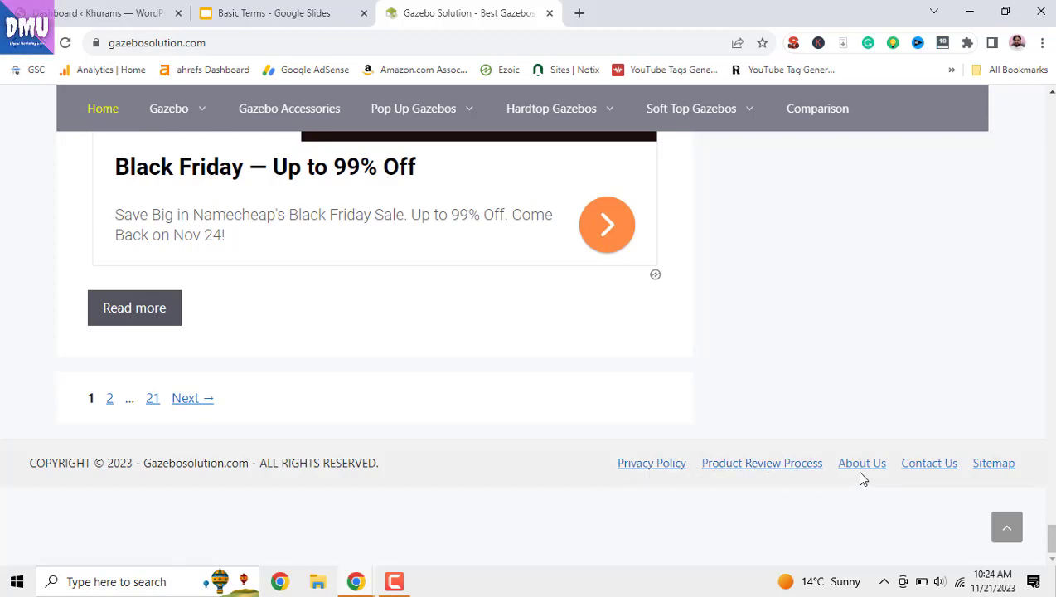
{"action": "left_click", "coordinate": [1008, 527]}
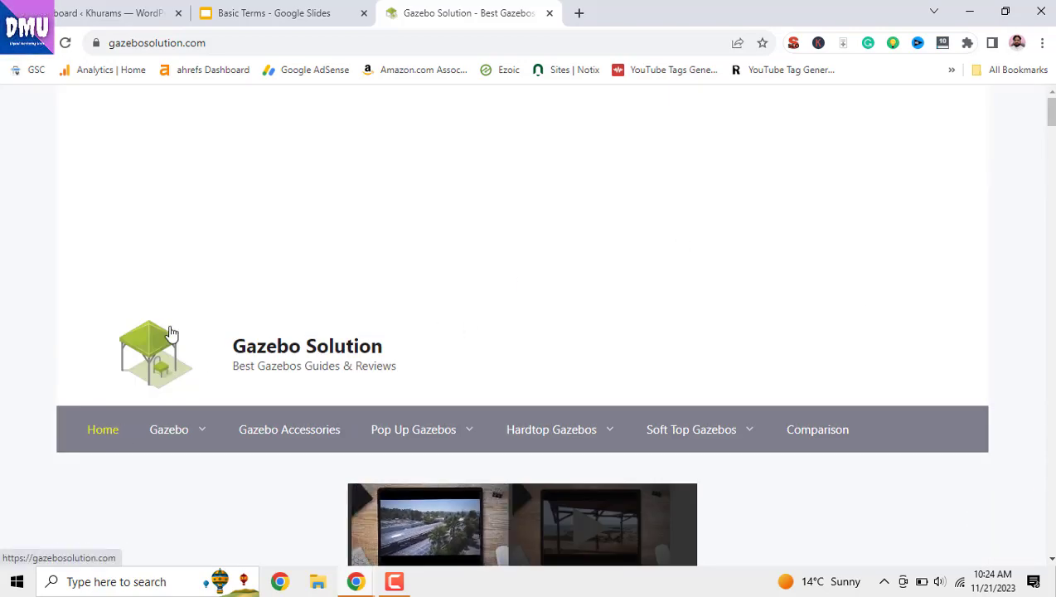
Step: Review the page entries under "For every website" in the Basic Terms slides and compare the Home entry with the Gazebo Solution homepage
{"action": "left_click", "coordinate": [279, 15]}
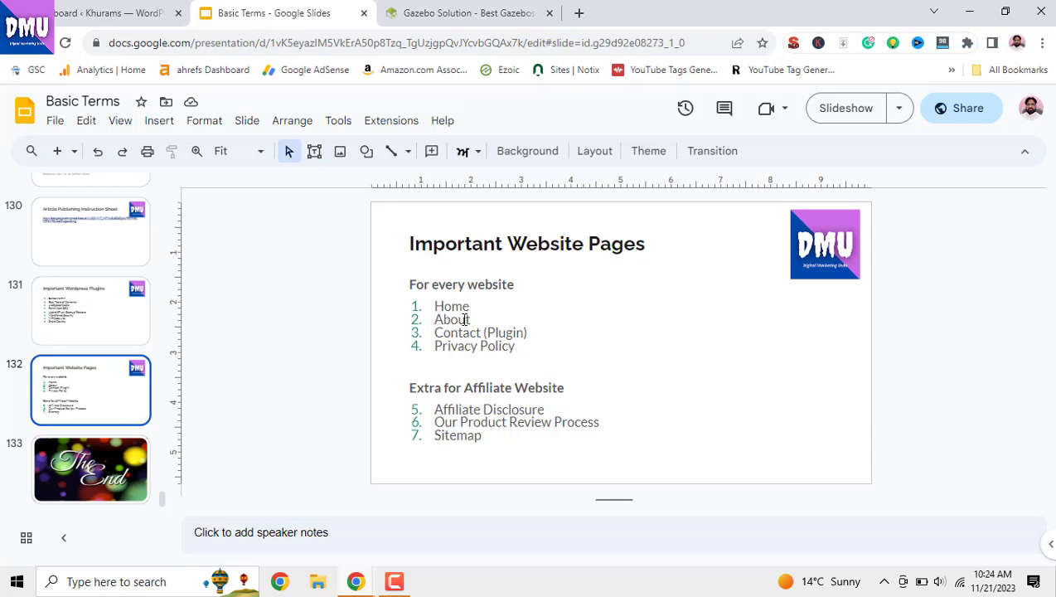
{"action": "left_click", "coordinate": [455, 307]}
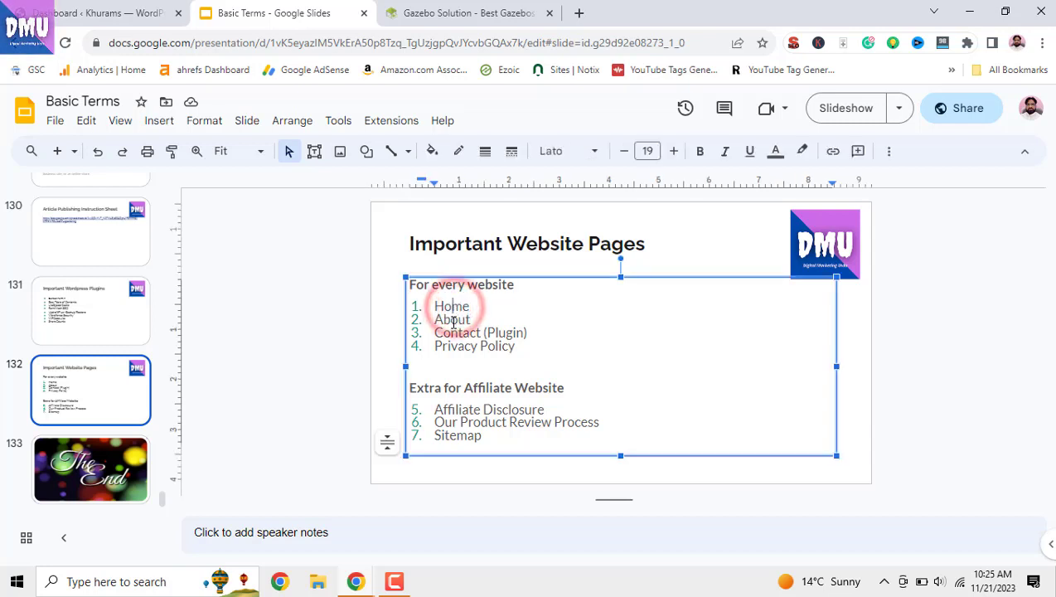
{"action": "left_click", "coordinate": [453, 321]}
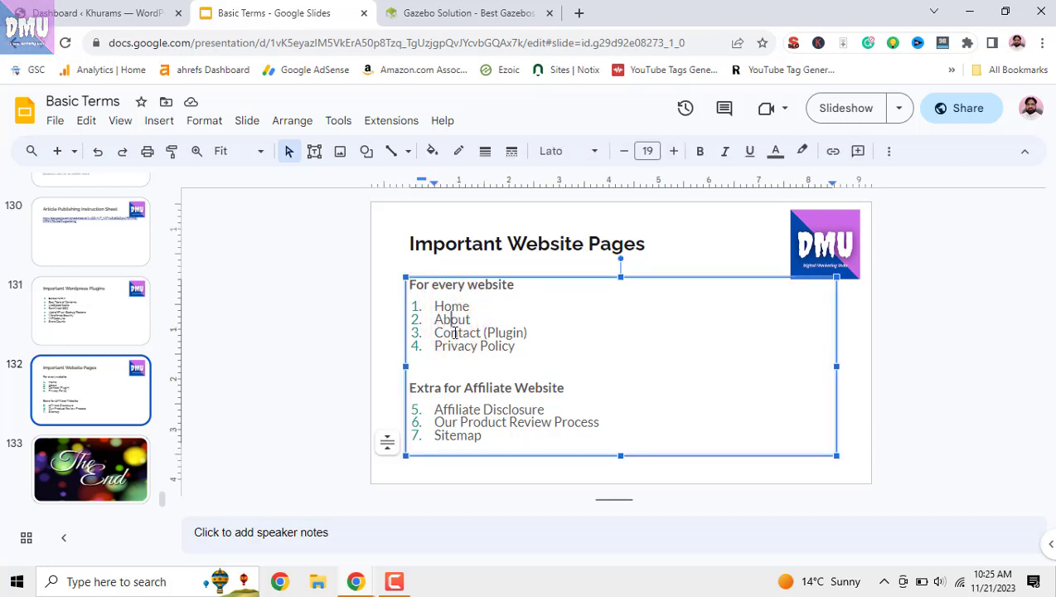
{"action": "left_click", "coordinate": [455, 333]}
{"action": "left_click", "coordinate": [456, 346]}
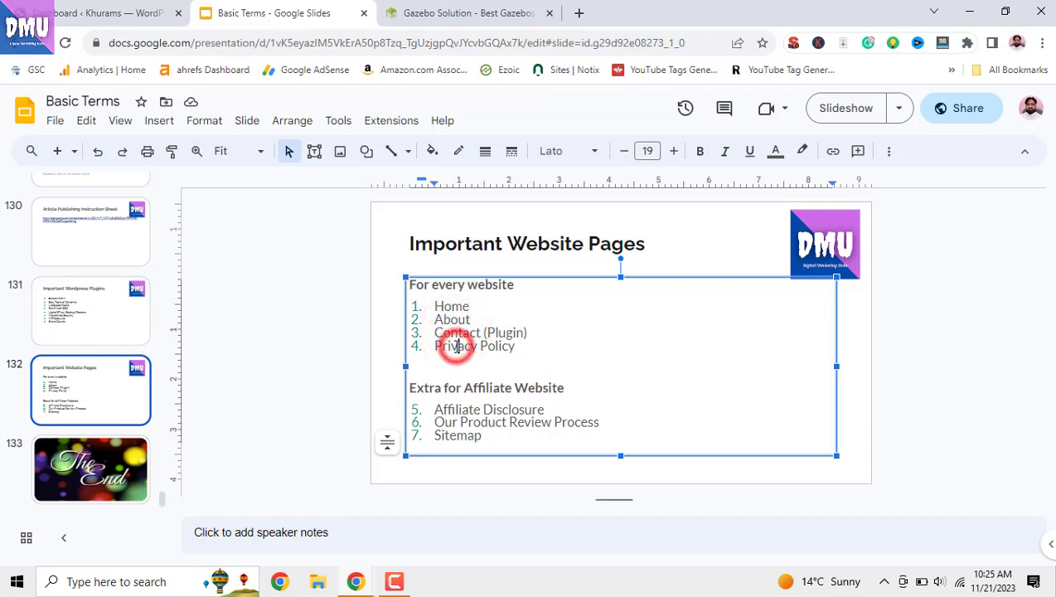
{"action": "left_click", "coordinate": [344, 227]}
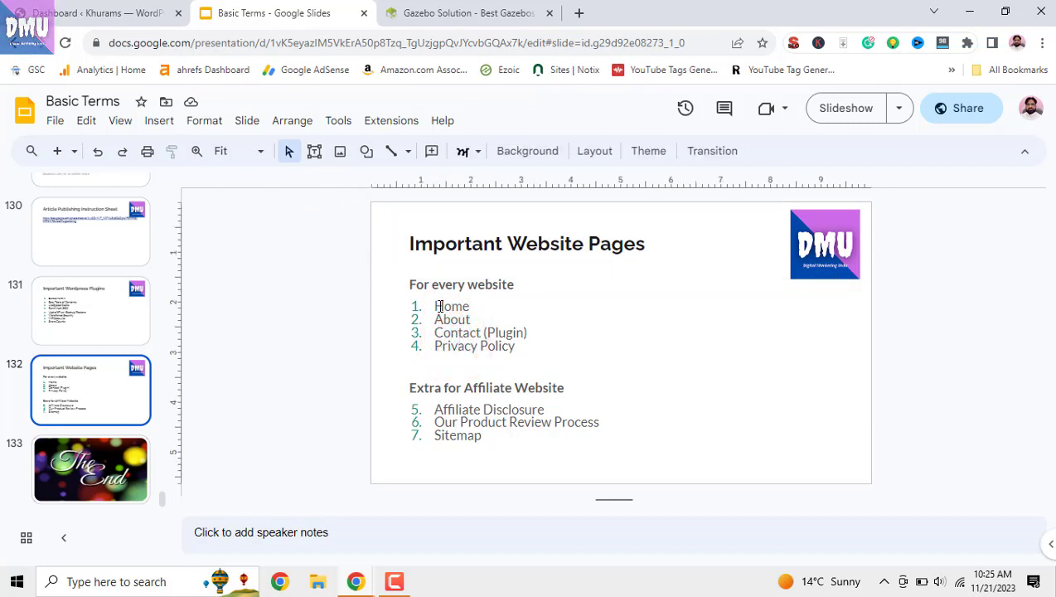
{"action": "left_click", "coordinate": [421, 13]}
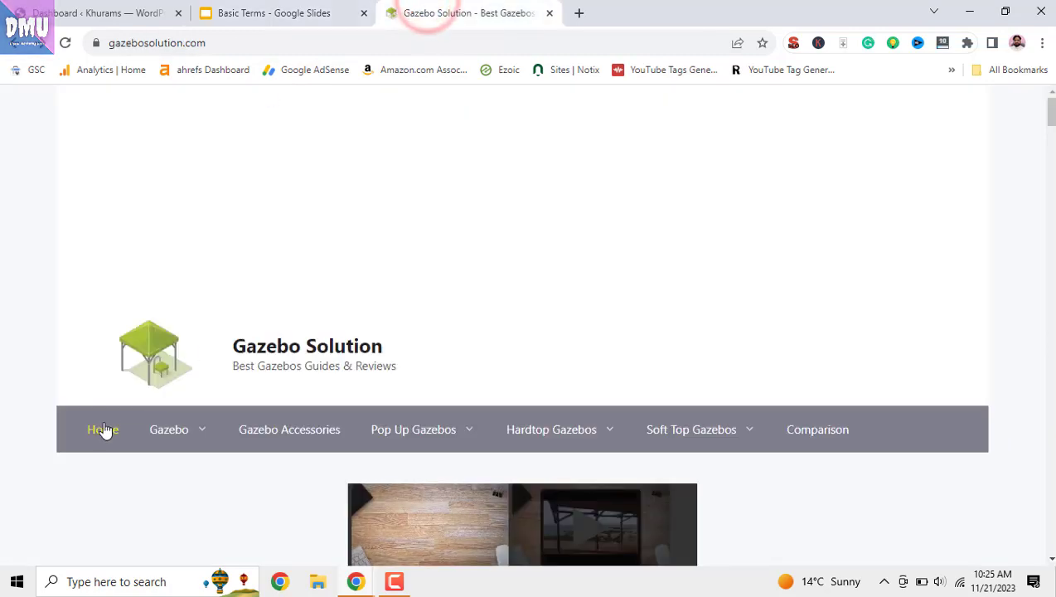
{"action": "left_click", "coordinate": [320, 11]}
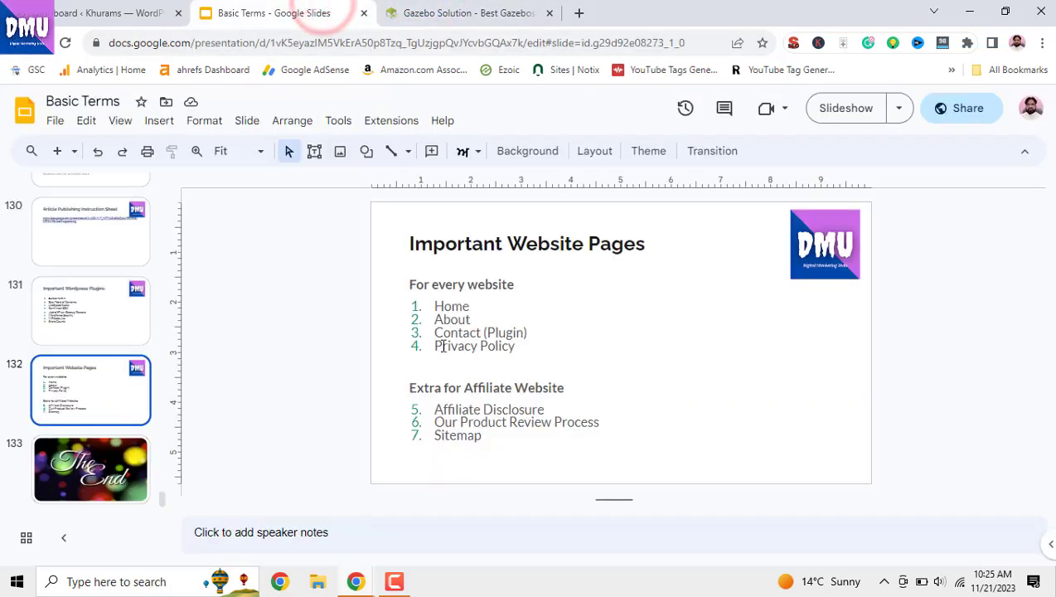
Step: Open the About Us page of Gazebo Solution and examine its welcome paragraph and author introduction
{"action": "left_click", "coordinate": [461, 13]}
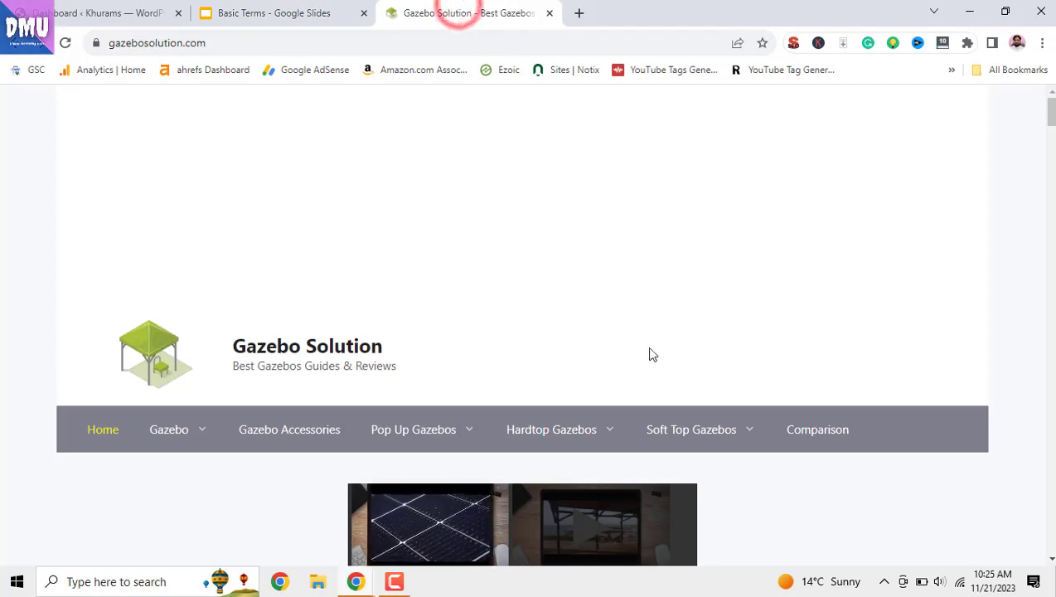
{"action": "left_click_drag", "start_coordinate": [1053, 110], "coordinate": [1049, 537]}
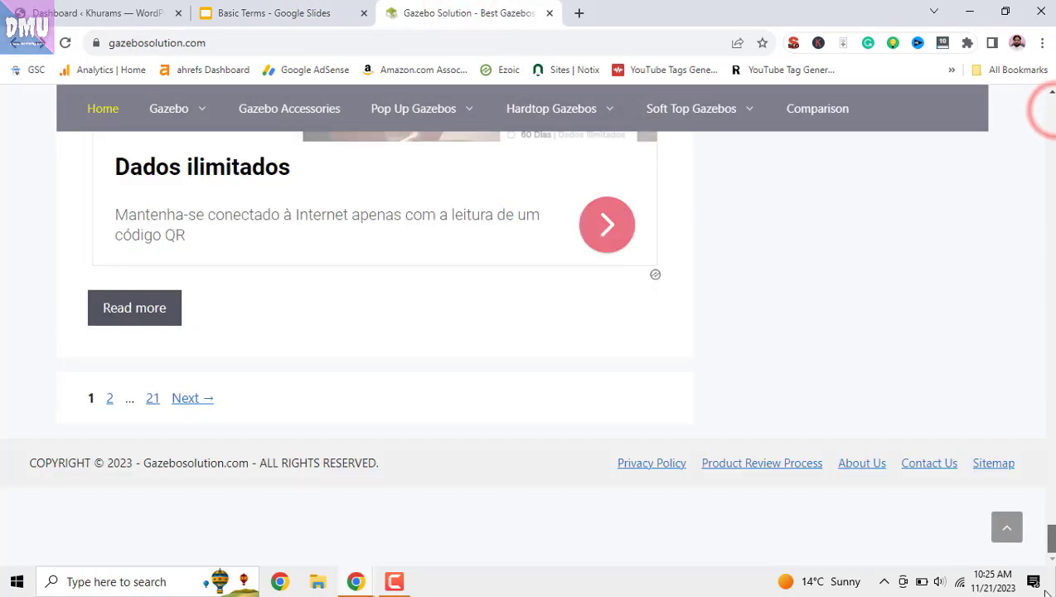
{"action": "left_click", "coordinate": [878, 466]}
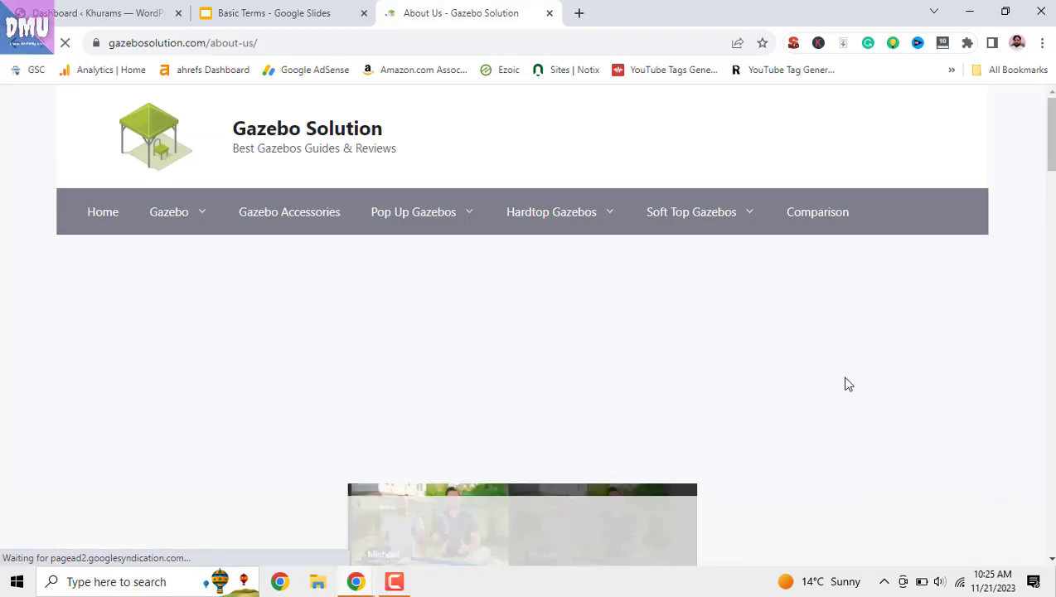
{"action": "left_click_drag", "start_coordinate": [1047, 116], "coordinate": [1050, 237]}
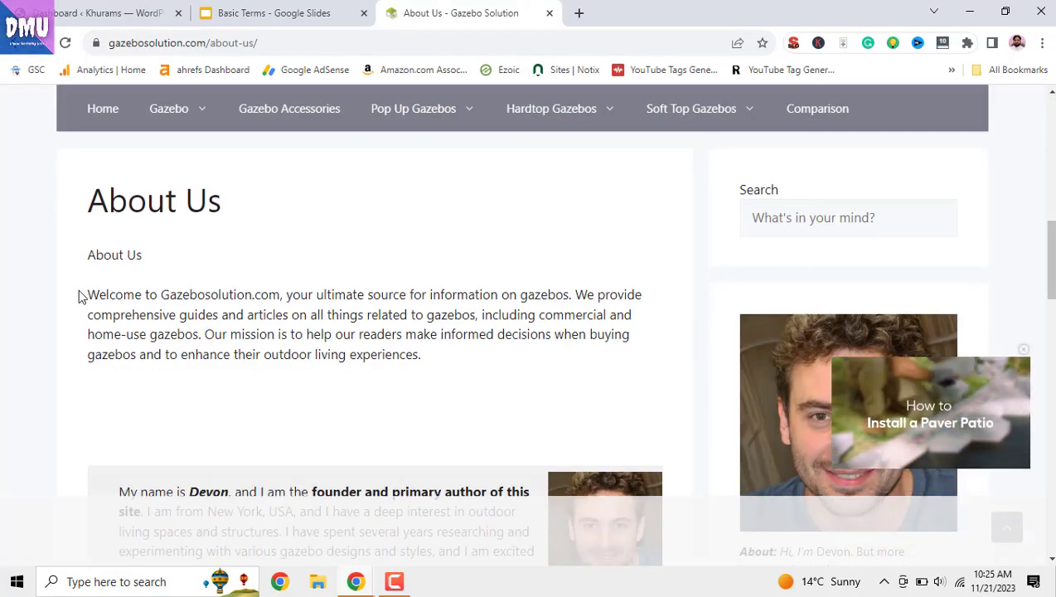
{"action": "left_click_drag", "start_coordinate": [83, 294], "coordinate": [425, 366]}
{"action": "scroll", "coordinate": [486, 382], "scroll_direction": "down", "scroll_amount": 2}
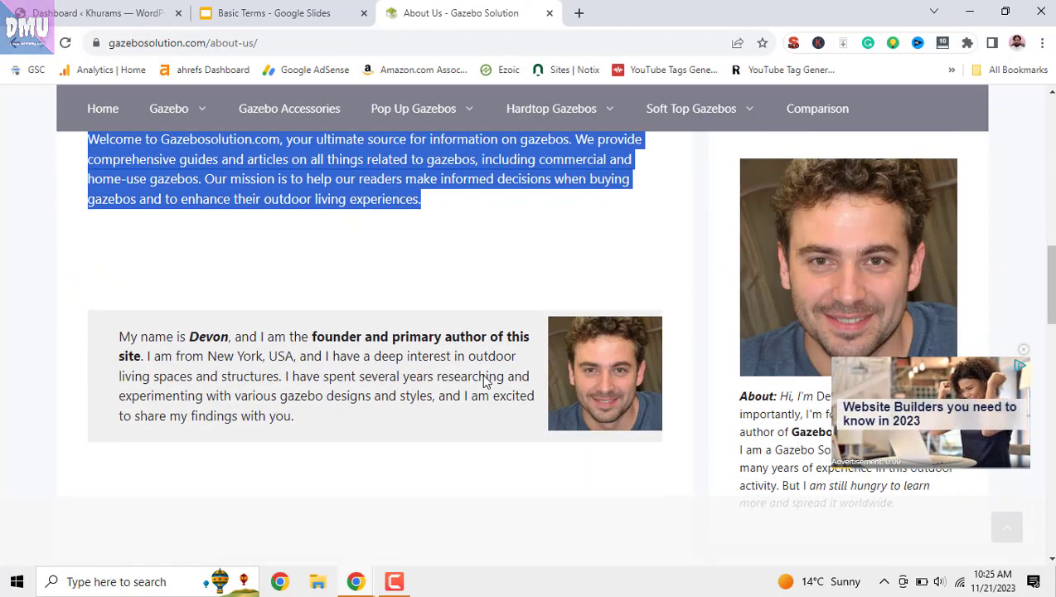
{"action": "left_click_drag", "start_coordinate": [111, 335], "coordinate": [295, 419]}
{"action": "scroll", "coordinate": [497, 427], "scroll_direction": "up", "scroll_amount": 7}
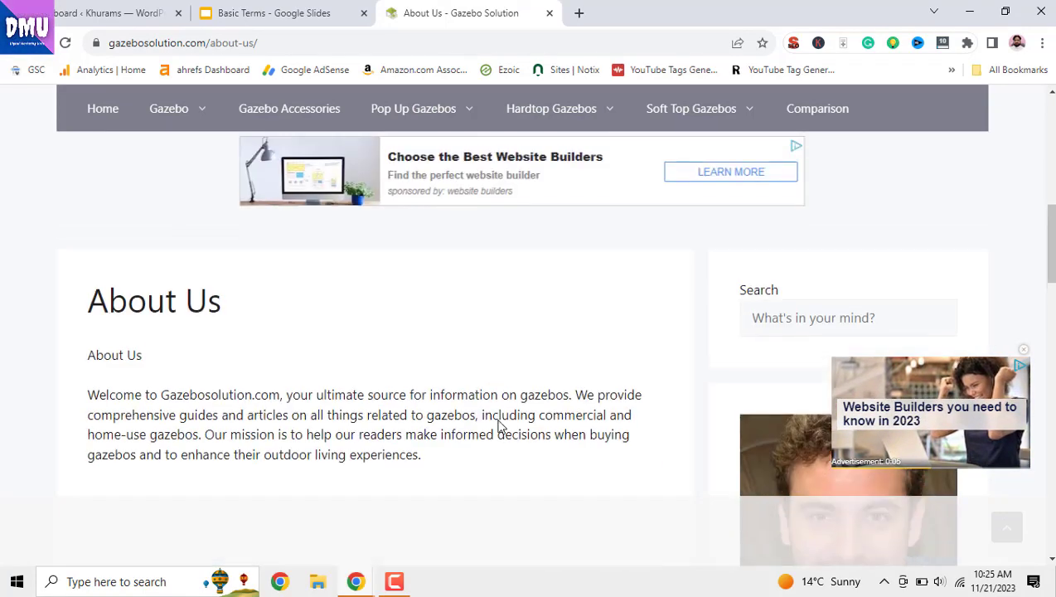
Step: Check the slide list again, dismiss the site's floating video, and open the Contact Us page to examine its contact form shortcode
{"action": "left_click", "coordinate": [314, 17]}
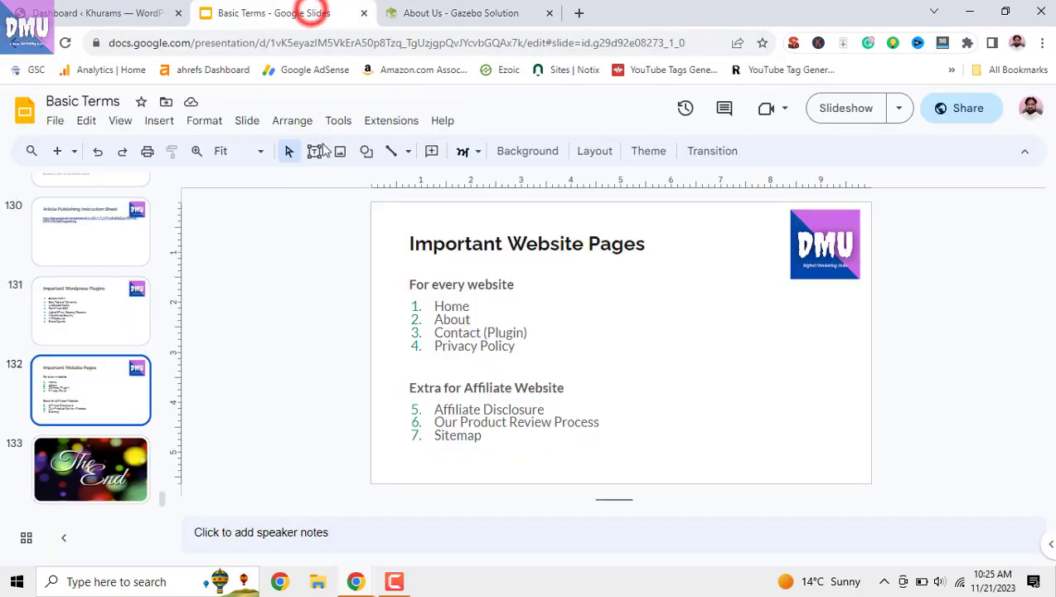
{"action": "left_click", "coordinate": [455, 16]}
{"action": "scroll", "coordinate": [1043, 389], "scroll_direction": "down", "scroll_amount": 5}
{"action": "scroll", "coordinate": [1043, 390], "scroll_direction": "down", "scroll_amount": 5}
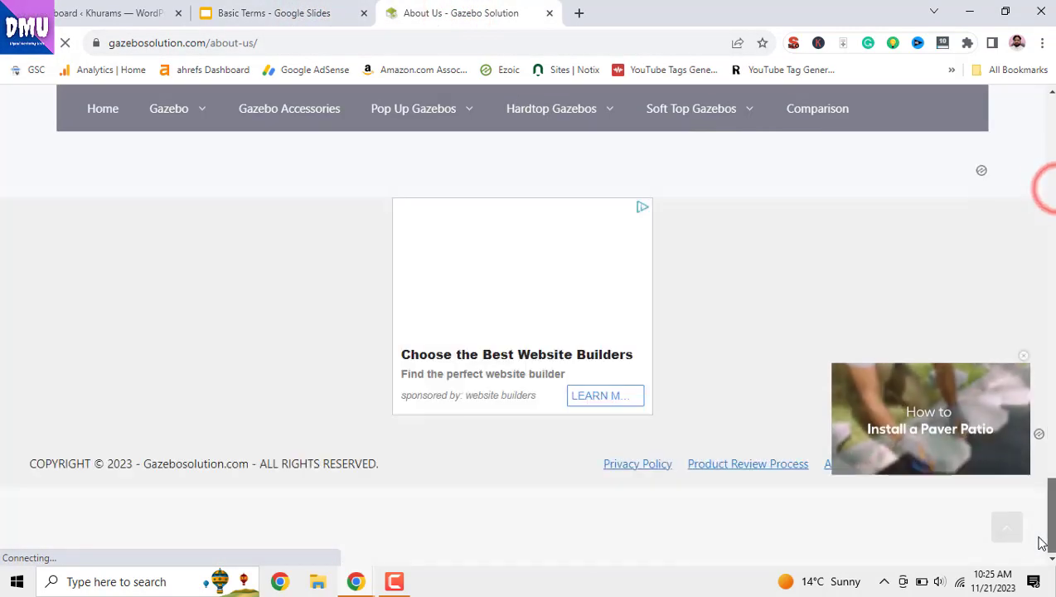
{"action": "left_click", "coordinate": [1027, 351]}
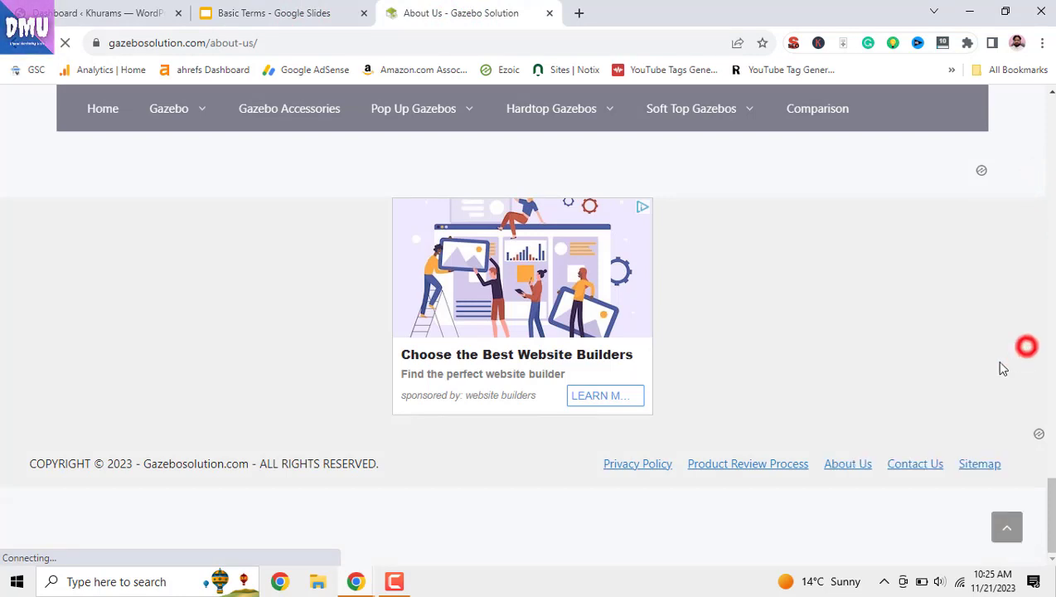
{"action": "left_click", "coordinate": [917, 466]}
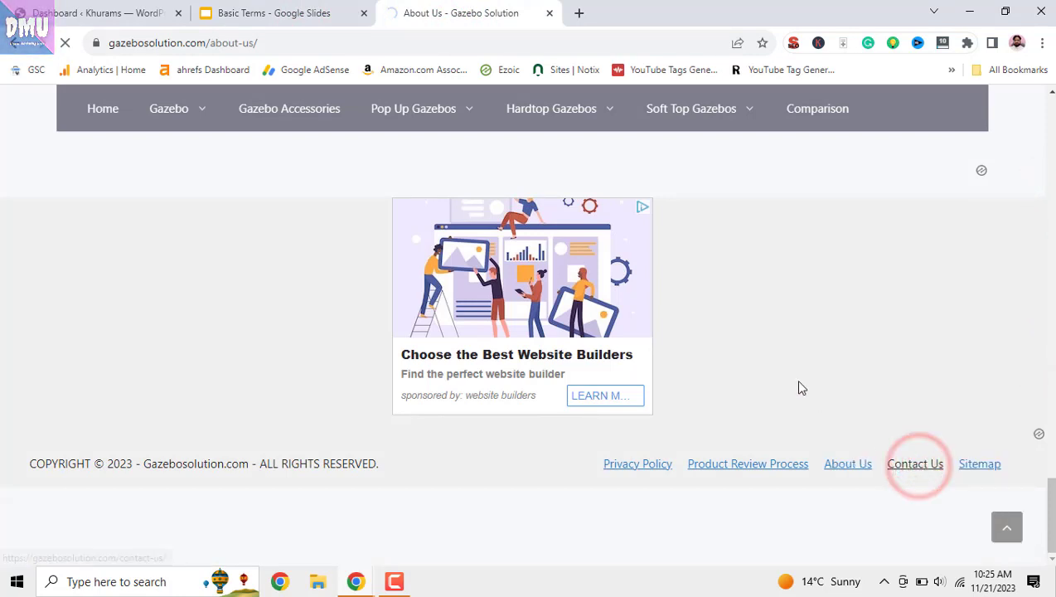
{"action": "scroll", "coordinate": [645, 351], "scroll_direction": "down", "scroll_amount": 5}
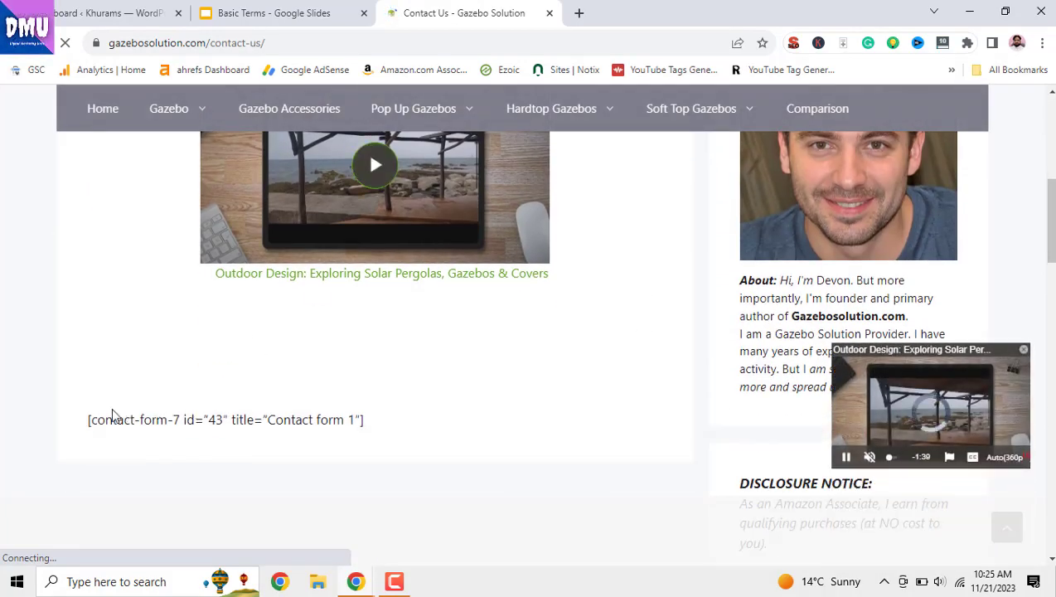
{"action": "left_click_drag", "start_coordinate": [87, 420], "coordinate": [365, 430]}
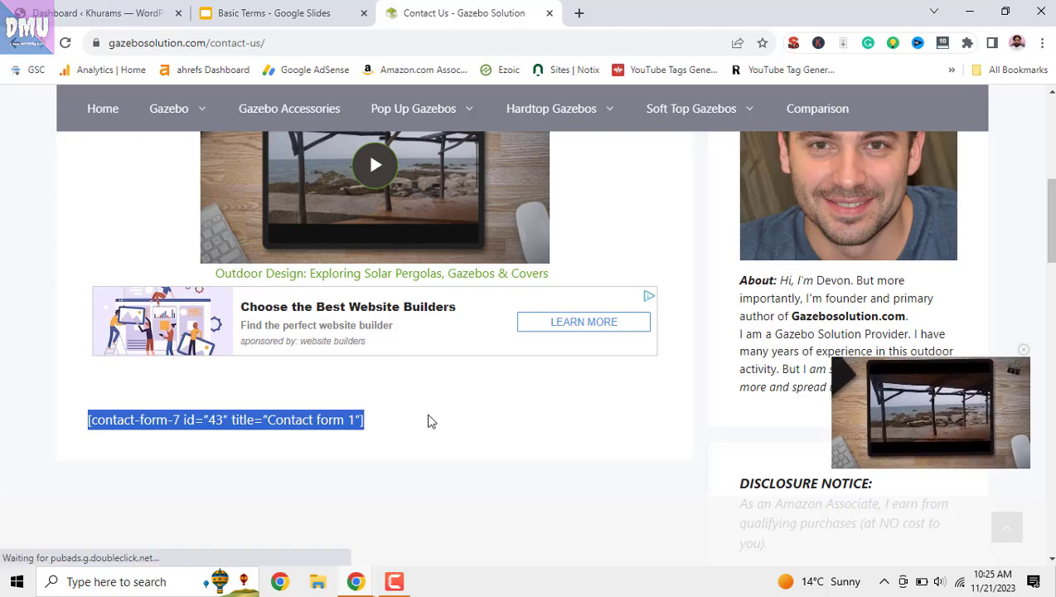
{"action": "left_click_drag", "start_coordinate": [1049, 215], "coordinate": [1048, 134]}
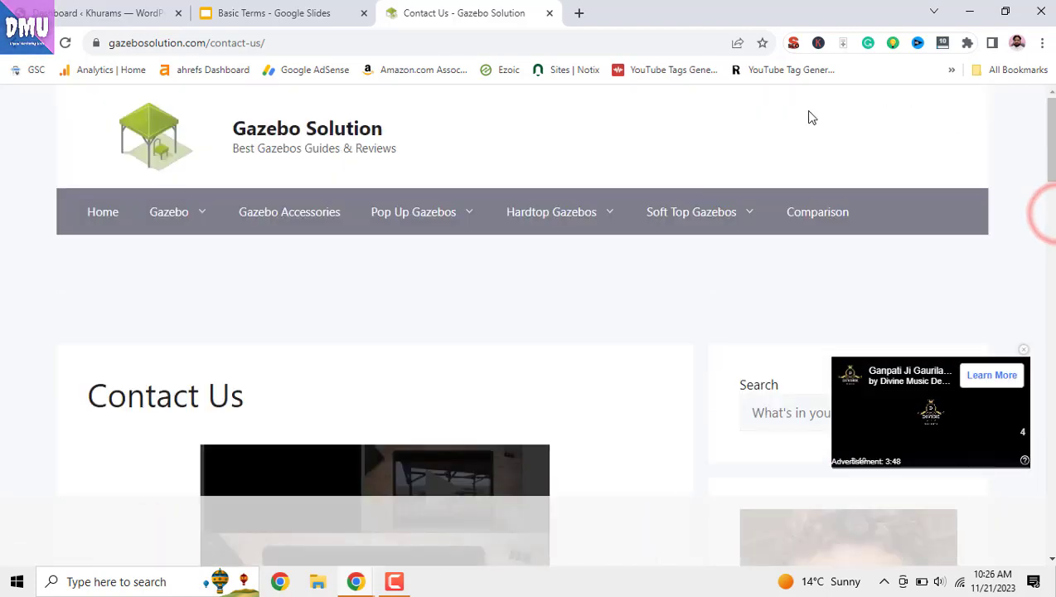
Step: Check the Privacy Policy entry on the slide, dismiss the site's floating video, and open the Gazebo Solution Privacy Policy page
{"action": "left_click", "coordinate": [323, 12]}
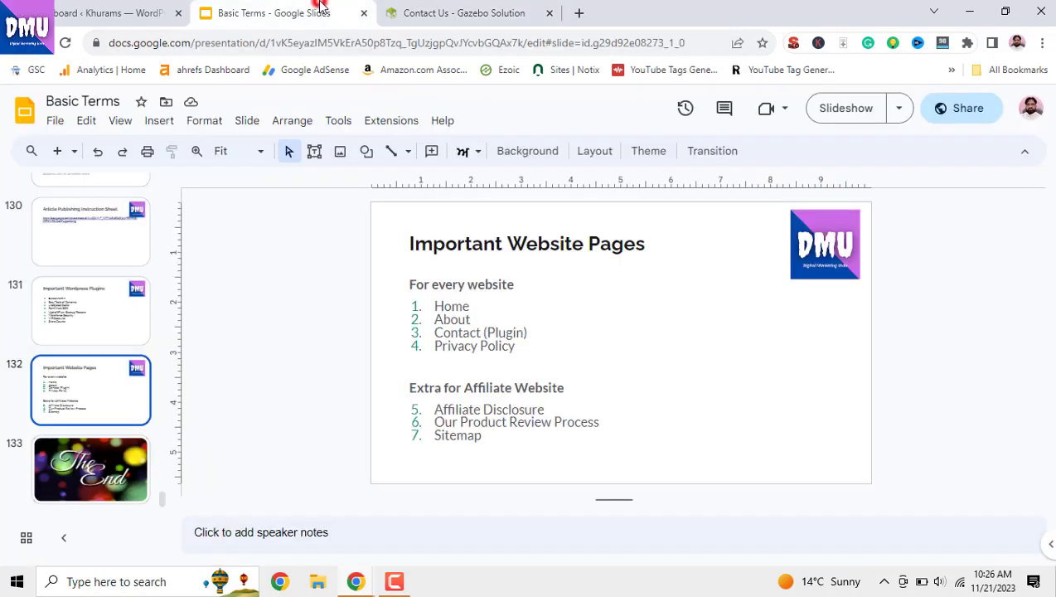
{"action": "triple_click", "coordinate": [434, 347]}
{"action": "left_click", "coordinate": [470, 6]}
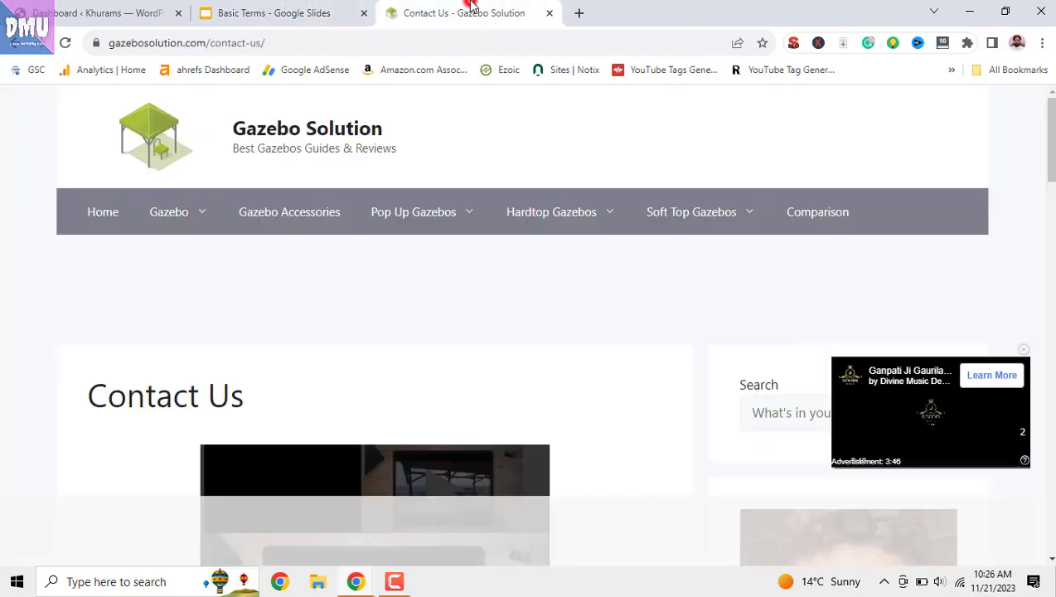
{"action": "left_click_drag", "start_coordinate": [1050, 153], "coordinate": [1043, 574]}
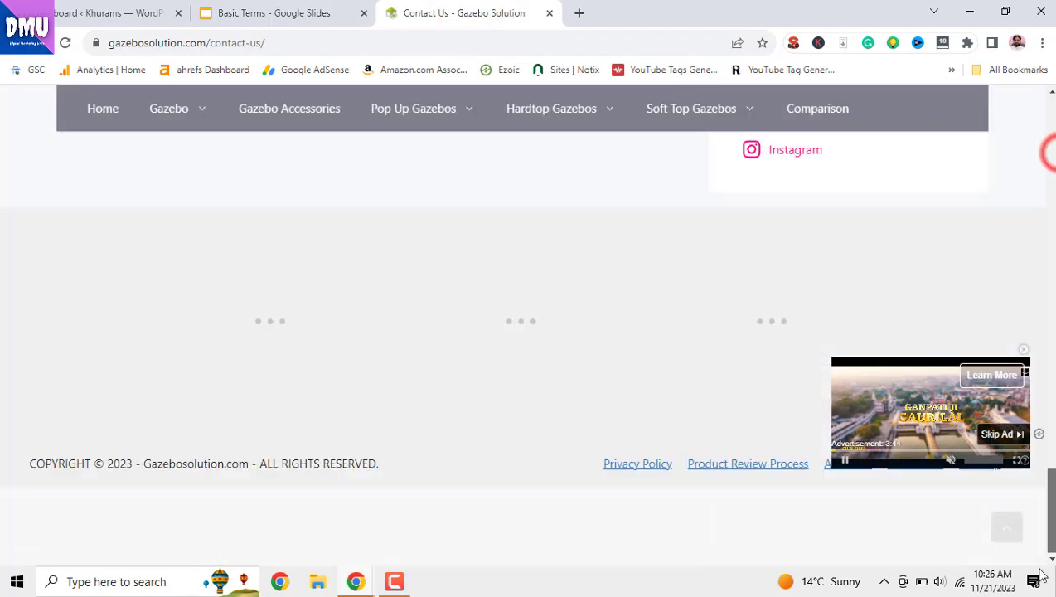
{"action": "left_click", "coordinate": [1023, 349]}
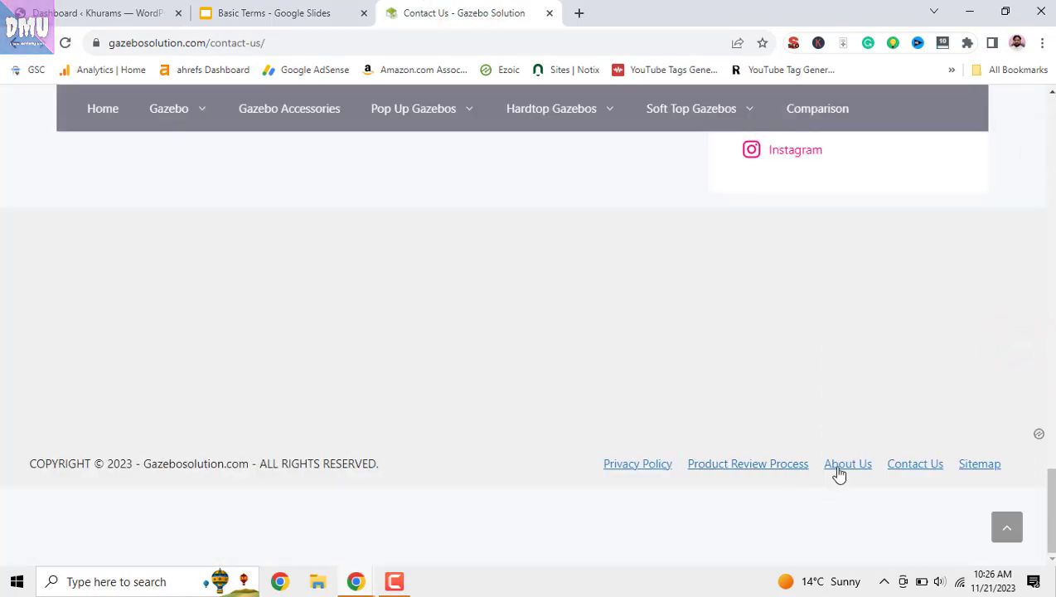
{"action": "left_click", "coordinate": [663, 465]}
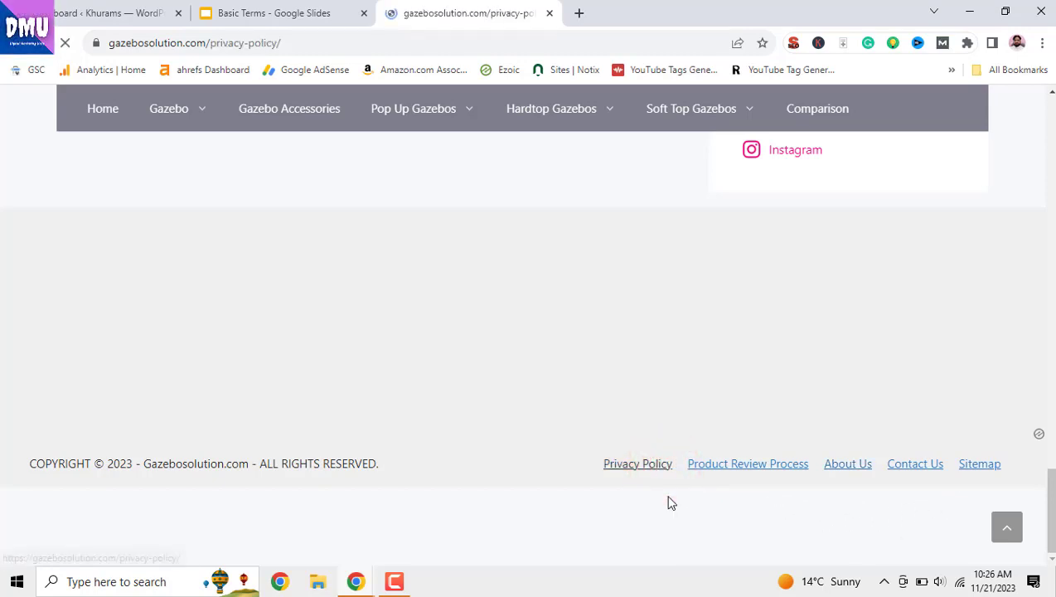
Step: Examine the Privacy Policy text, including its consent, disclosure, links and security sections
{"action": "scroll", "coordinate": [560, 393], "scroll_direction": "down", "scroll_amount": 6}
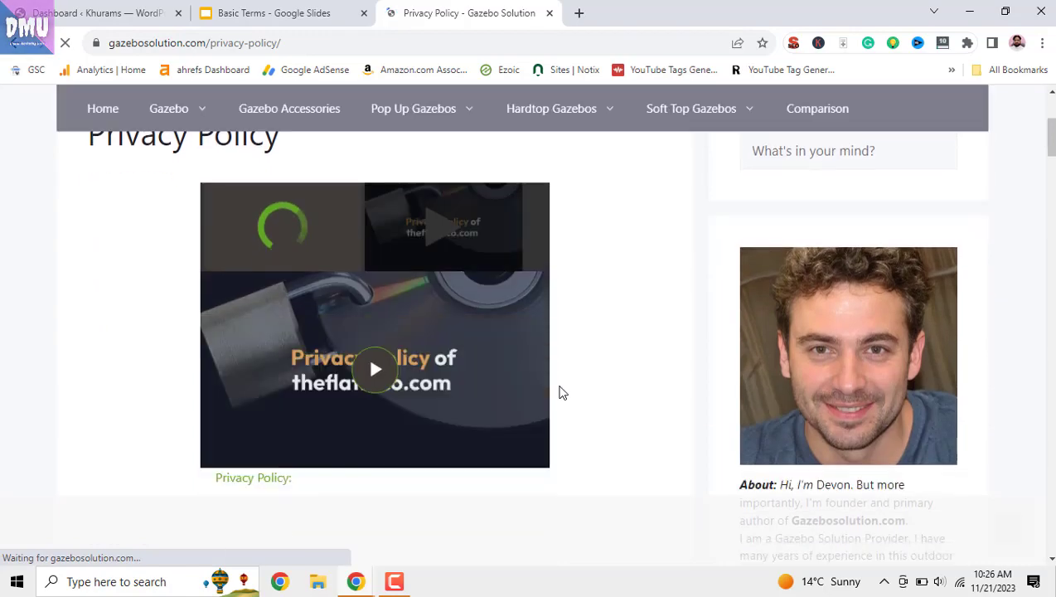
{"action": "scroll", "coordinate": [560, 392], "scroll_direction": "down", "scroll_amount": 5}
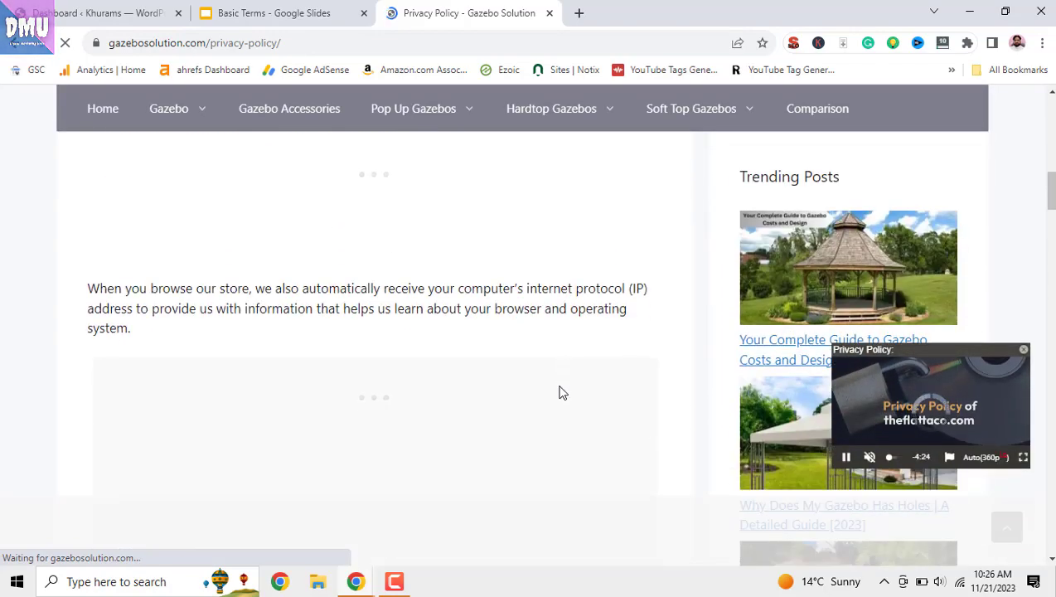
{"action": "scroll", "coordinate": [559, 392], "scroll_direction": "down", "scroll_amount": 6}
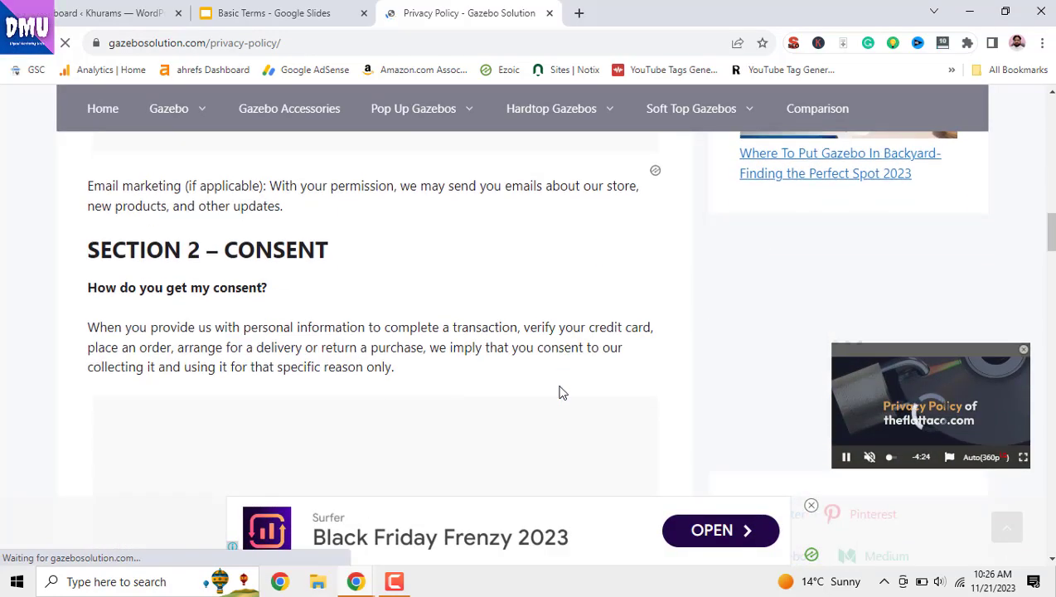
{"action": "scroll", "coordinate": [560, 392], "scroll_direction": "down", "scroll_amount": 6}
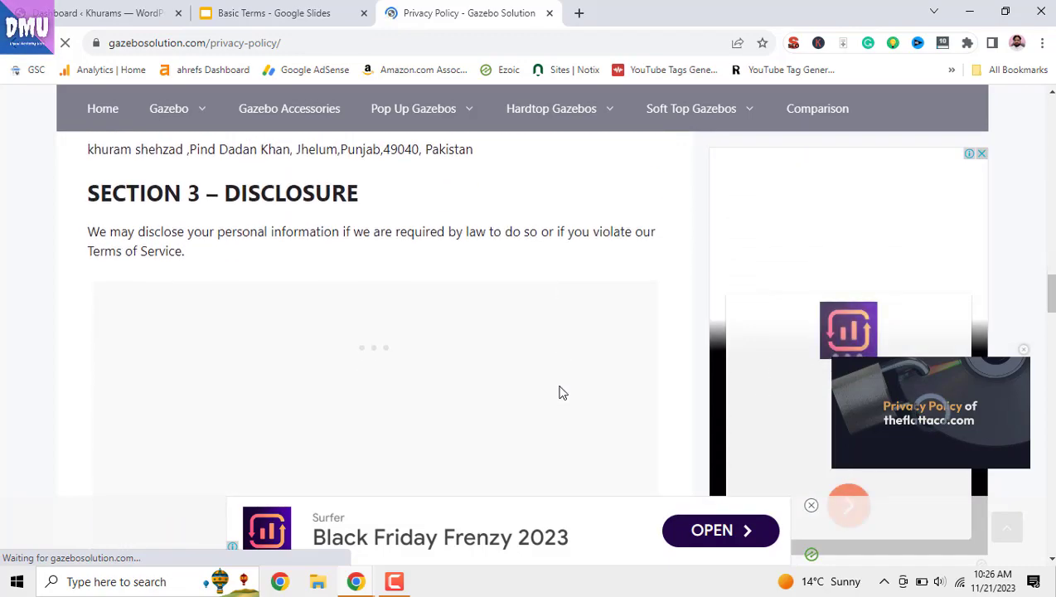
{"action": "scroll", "coordinate": [561, 387], "scroll_direction": "down", "scroll_amount": 6}
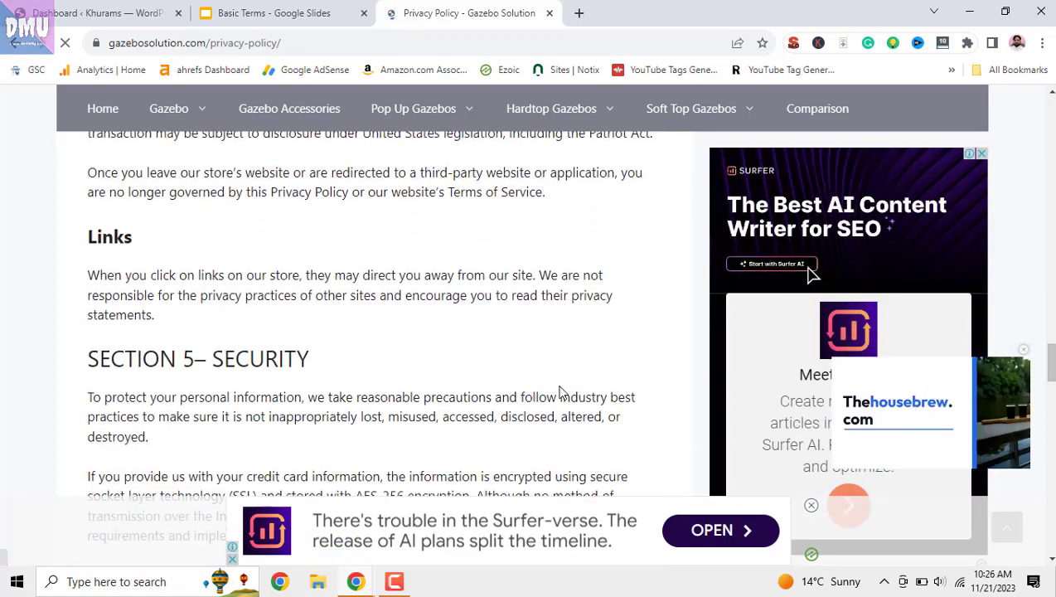
Step: Examine the rest of the Privacy Policy, from security and cookies to policy changes, and highlight the closing compliance officer and address lines
{"action": "scroll", "coordinate": [559, 392], "scroll_direction": "down", "scroll_amount": 6}
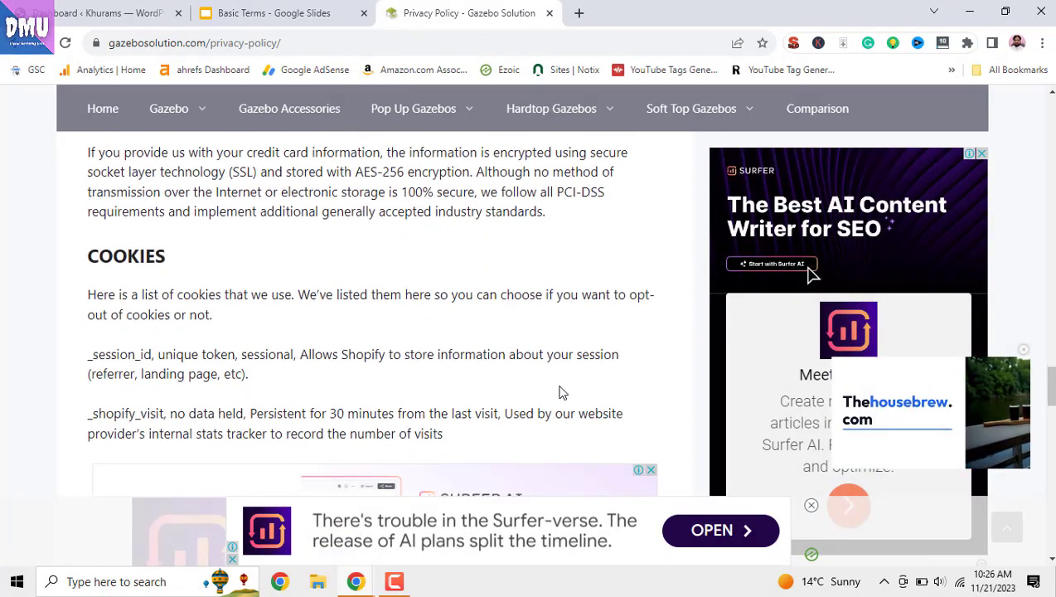
{"action": "scroll", "coordinate": [561, 393], "scroll_direction": "down", "scroll_amount": 6}
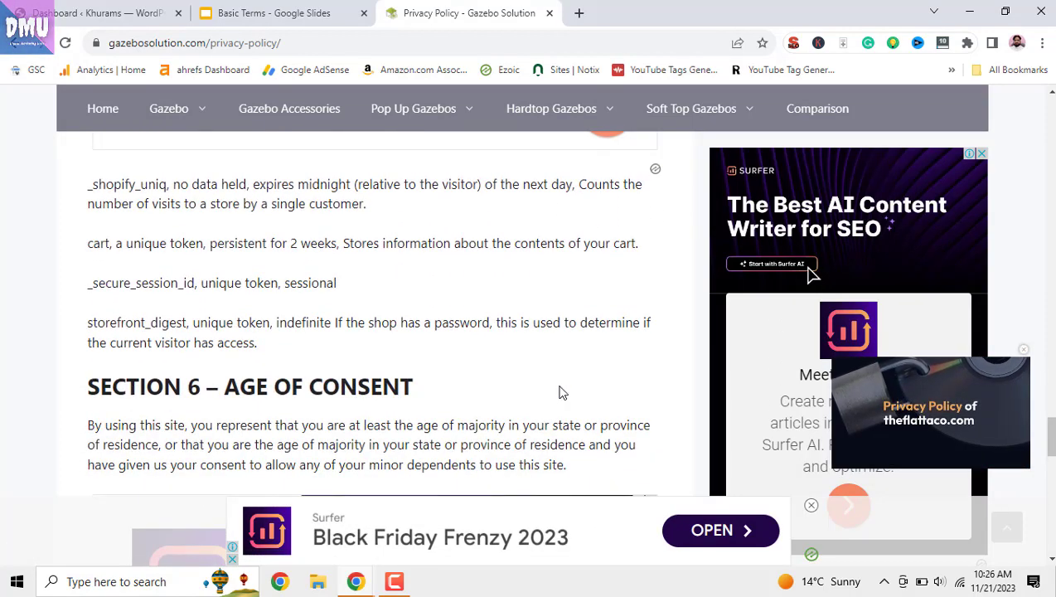
{"action": "scroll", "coordinate": [555, 395], "scroll_direction": "down", "scroll_amount": 6}
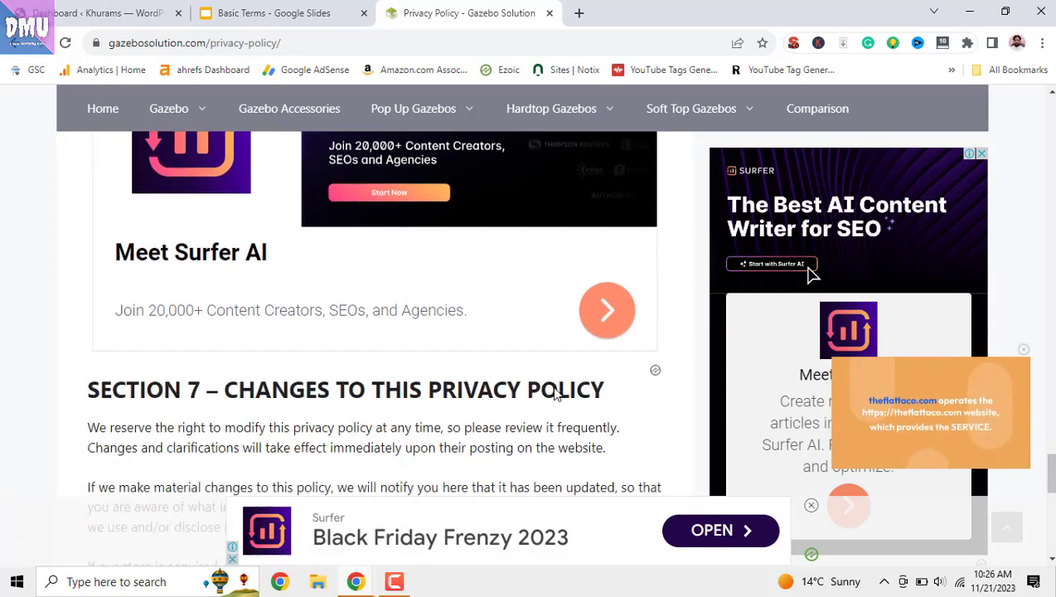
{"action": "scroll", "coordinate": [555, 388], "scroll_direction": "down", "scroll_amount": 6}
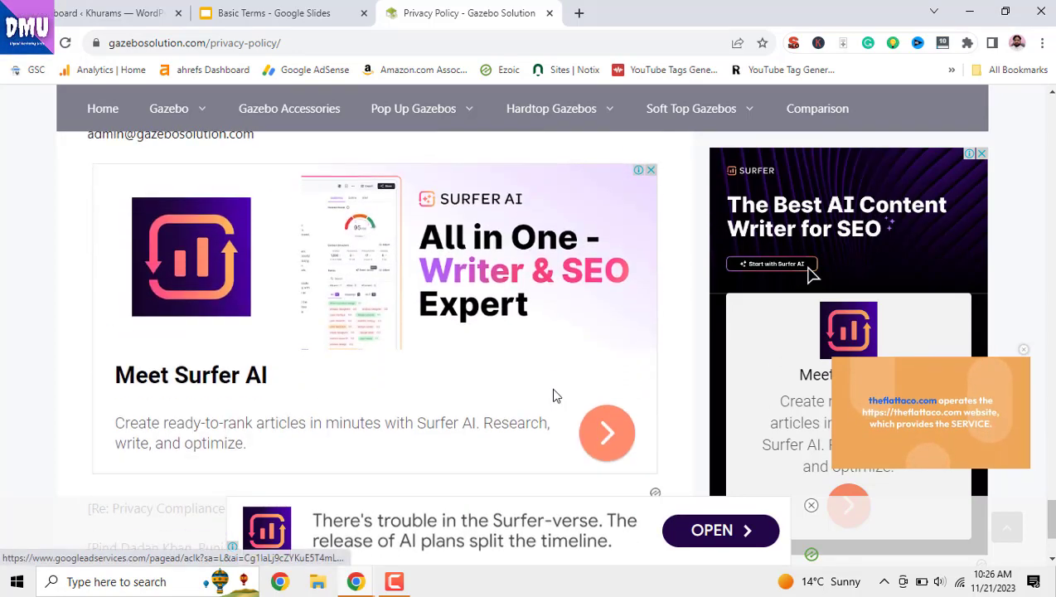
{"action": "scroll", "coordinate": [557, 396], "scroll_direction": "down", "scroll_amount": 1}
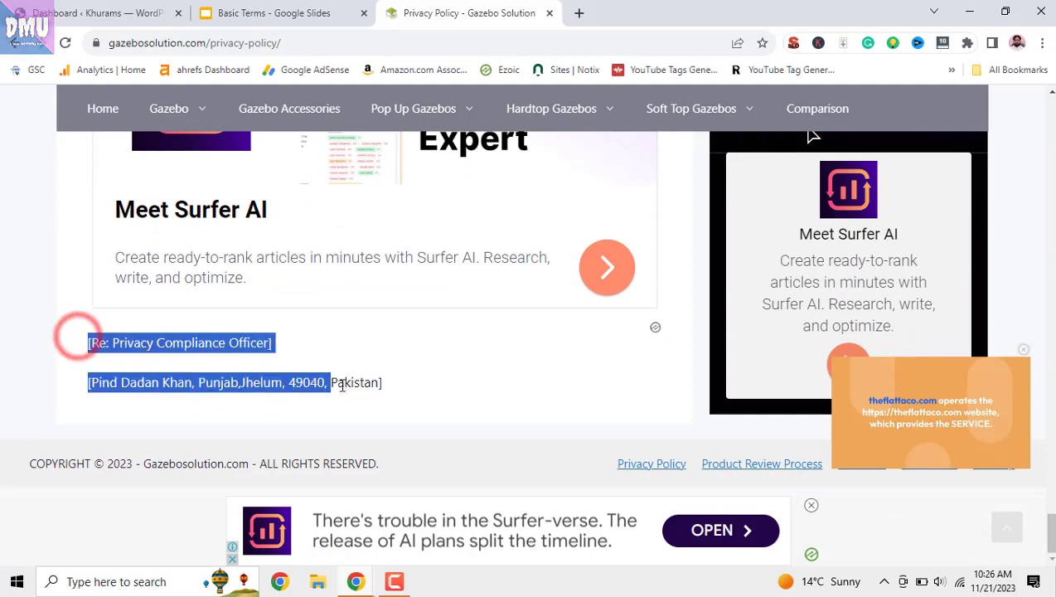
{"action": "left_click_drag", "start_coordinate": [342, 386], "coordinate": [389, 390]}
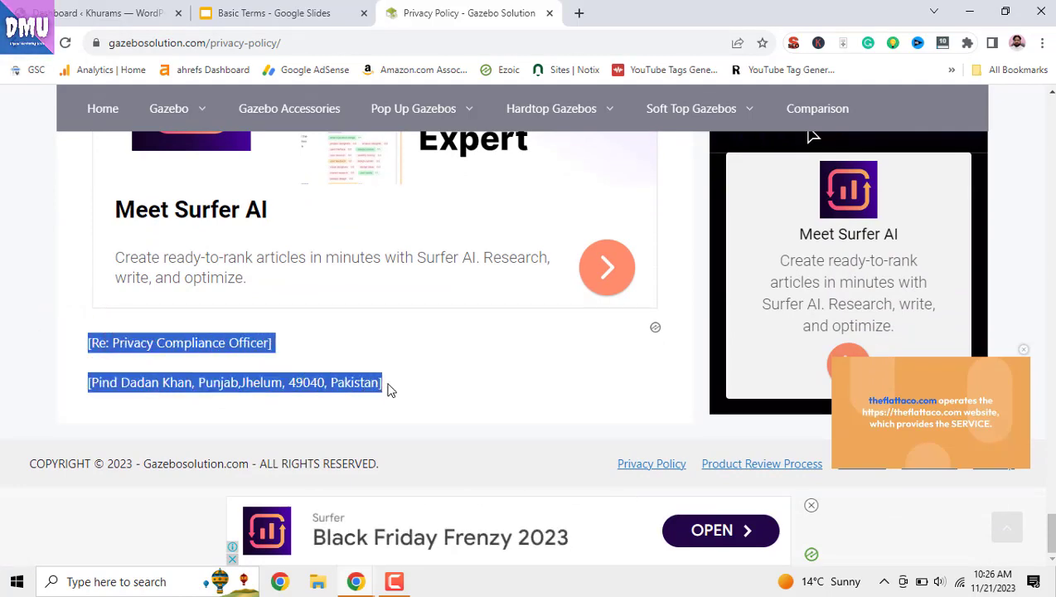
Step: Examine the sidebar's author introduction on the Privacy Policy page, and highlight the compliance officer and address lines at the page's end again
{"action": "left_click", "coordinate": [1009, 526]}
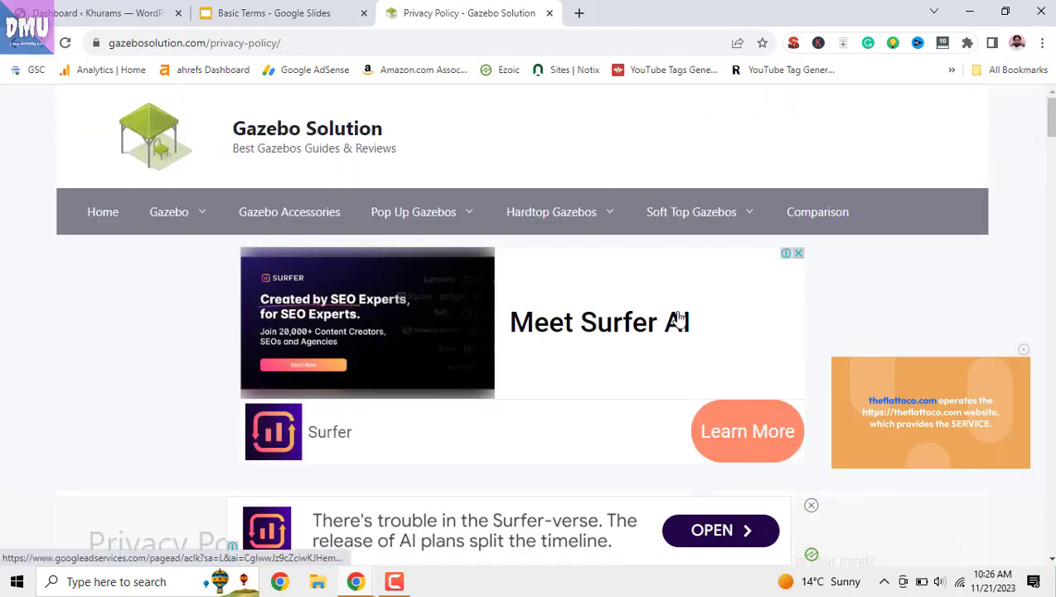
{"action": "scroll", "coordinate": [696, 352], "scroll_direction": "down", "scroll_amount": 6}
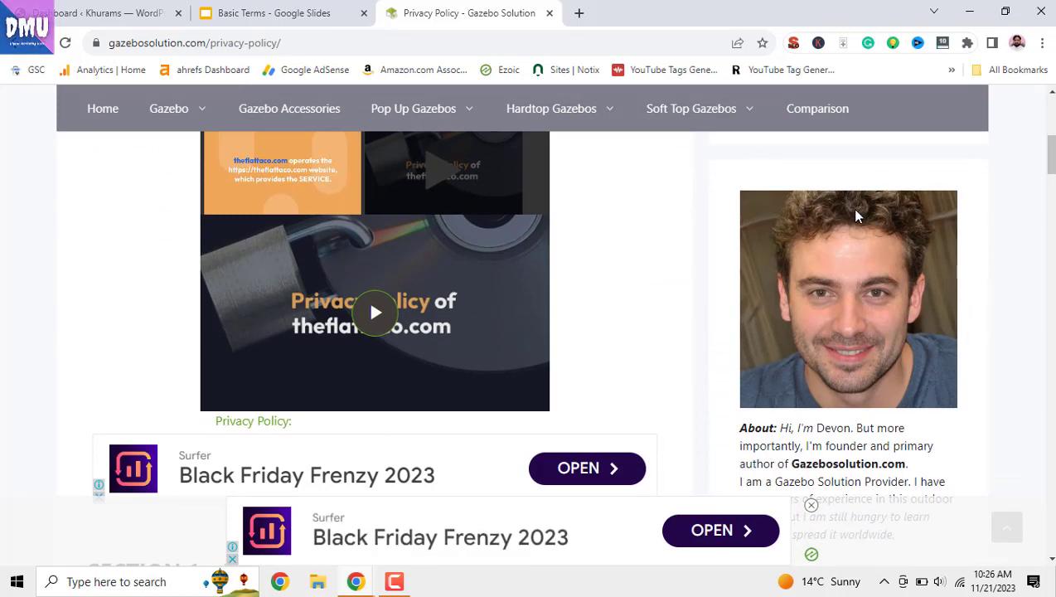
{"action": "scroll", "coordinate": [854, 240], "scroll_direction": "down", "scroll_amount": 1}
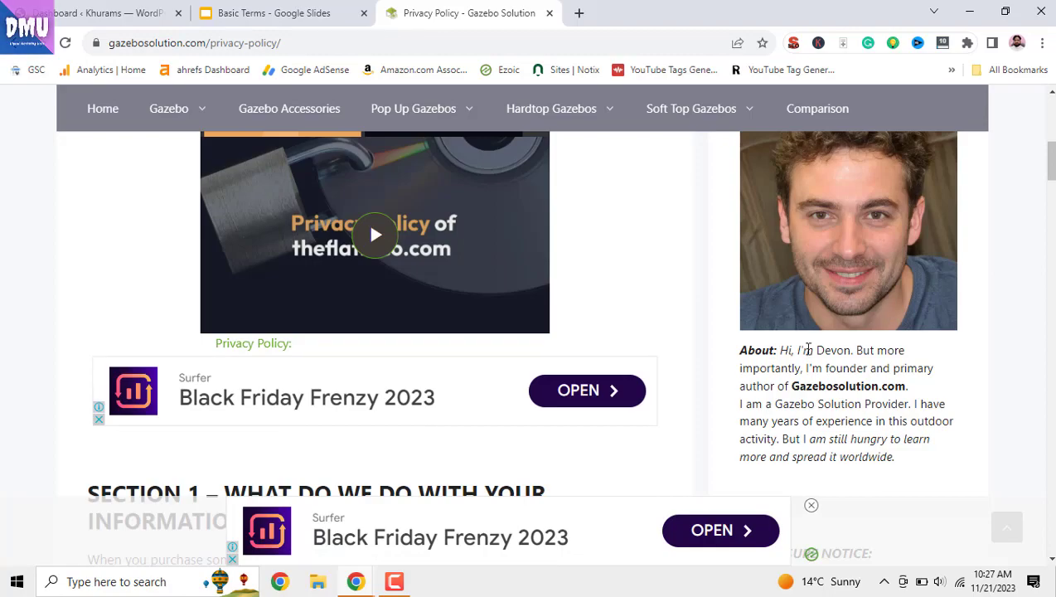
{"action": "left_click_drag", "start_coordinate": [1050, 180], "coordinate": [1051, 559]}
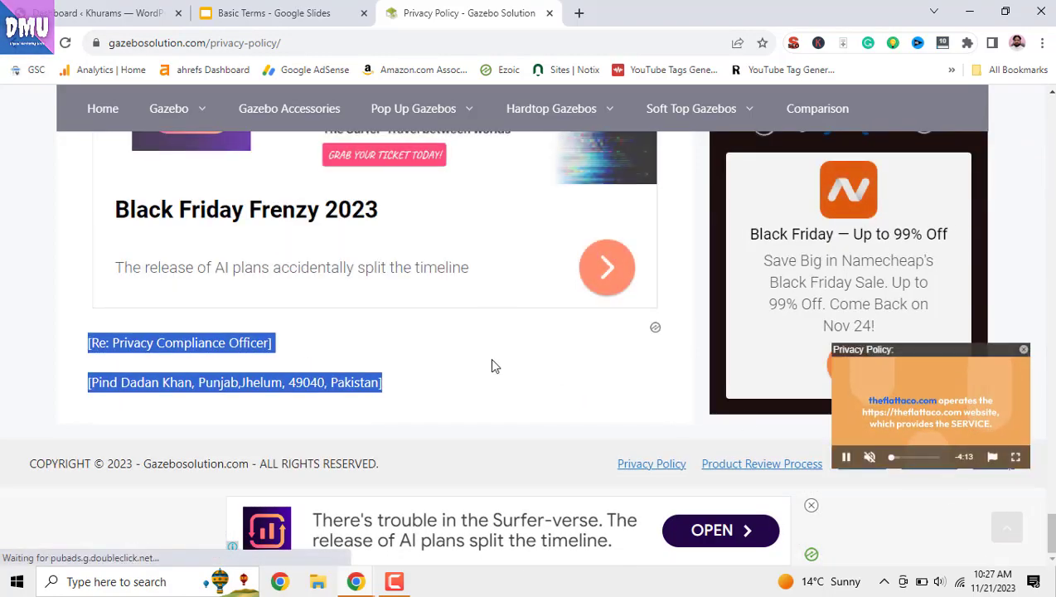
{"action": "left_click", "coordinate": [411, 355]}
{"action": "left_click_drag", "start_coordinate": [86, 343], "coordinate": [395, 384]}
{"action": "left_click", "coordinate": [451, 384]}
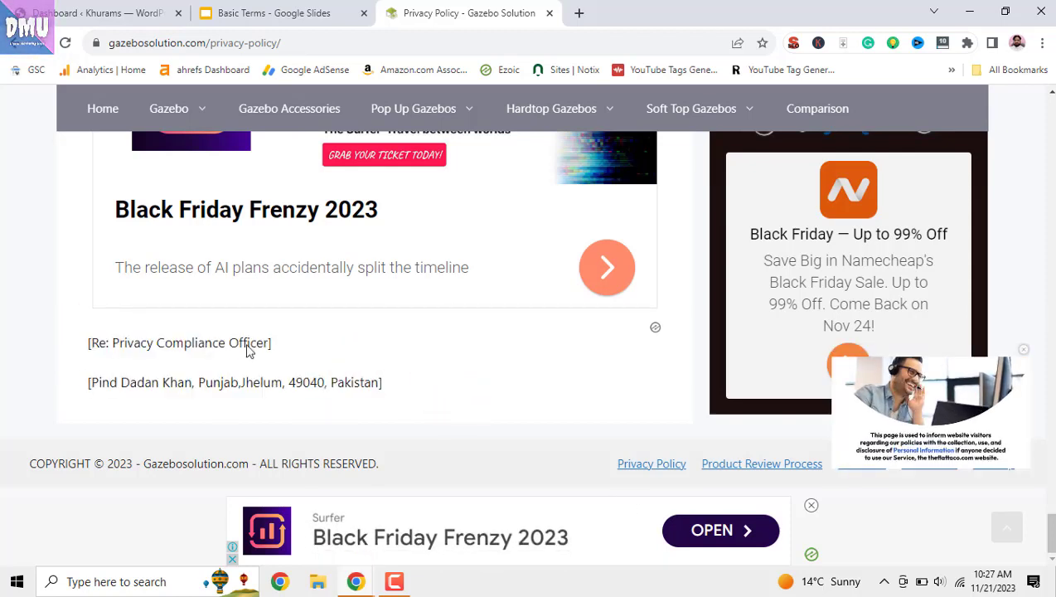
Step: Compare the author's name in the sidebar introduction with the address lines that close the Privacy Policy
{"action": "key", "text": "Home"}
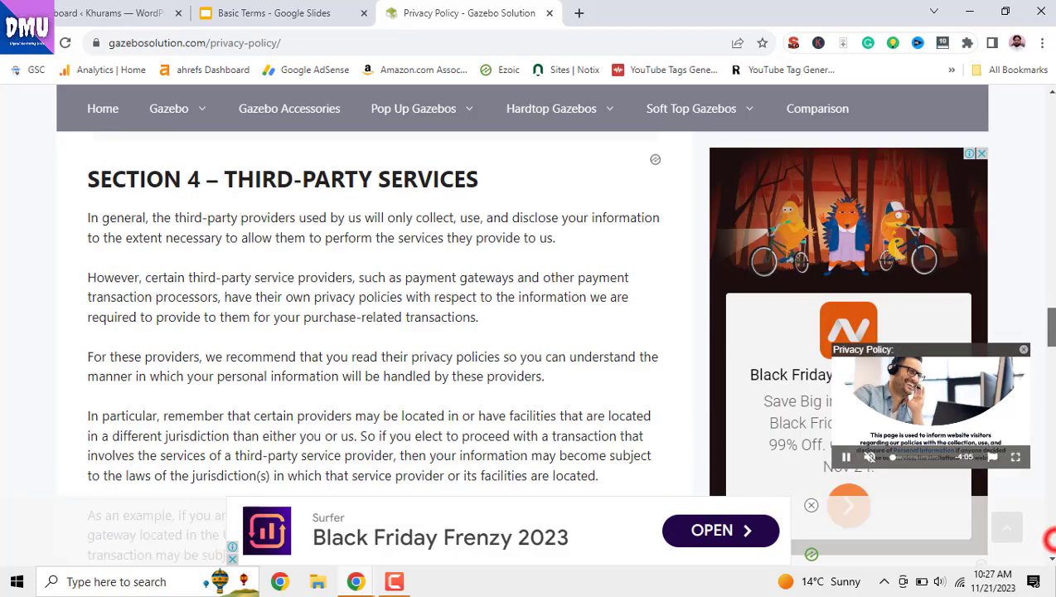
{"action": "scroll", "coordinate": [802, 252], "scroll_direction": "down", "scroll_amount": 3}
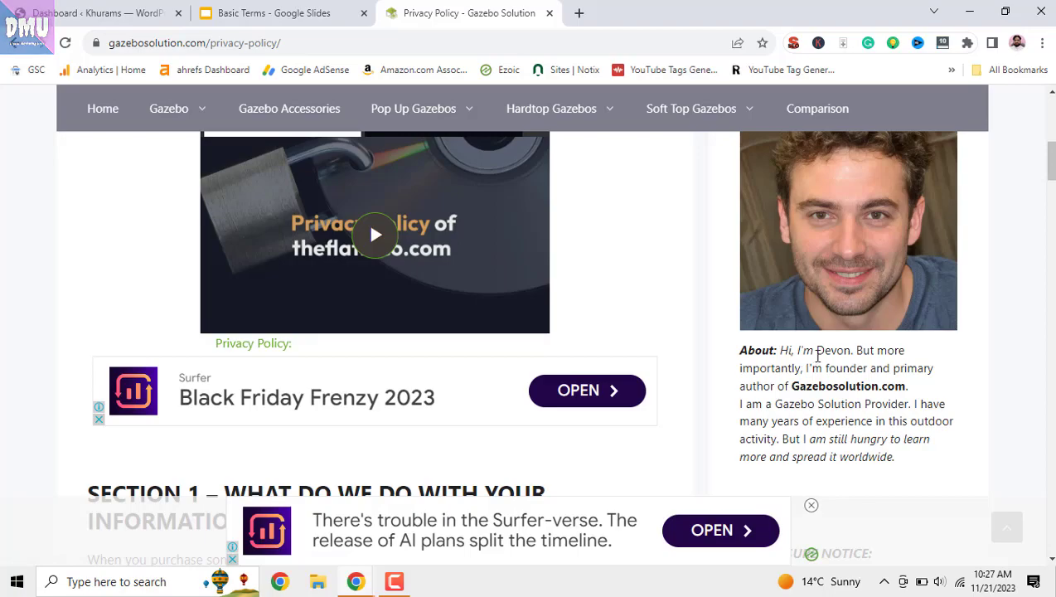
{"action": "double_click", "coordinate": [819, 352]}
{"action": "left_click_drag", "start_coordinate": [1050, 160], "coordinate": [1042, 561]}
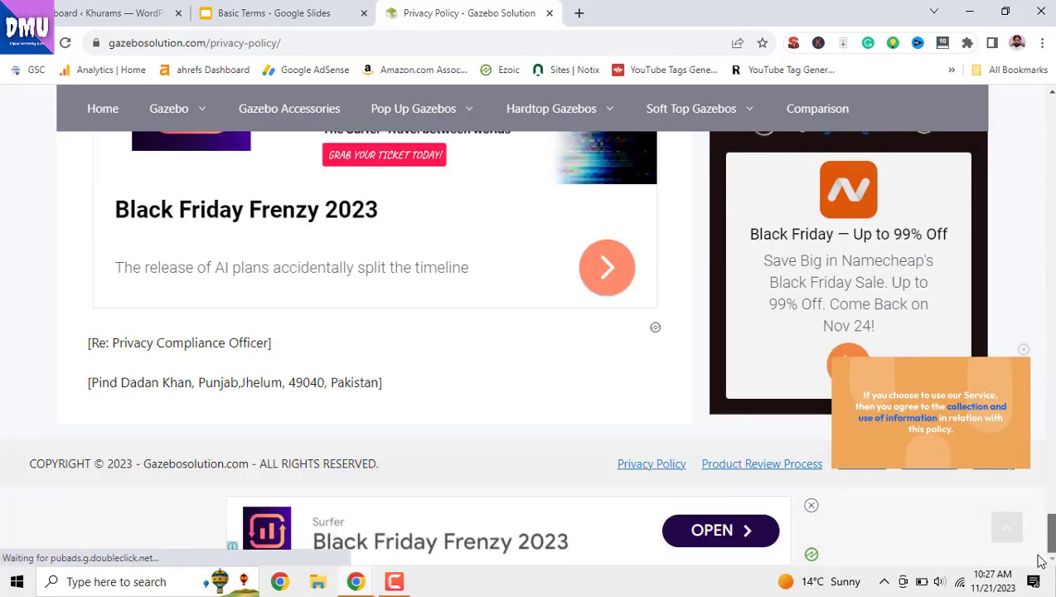
{"action": "left_click_drag", "start_coordinate": [70, 345], "coordinate": [412, 398]}
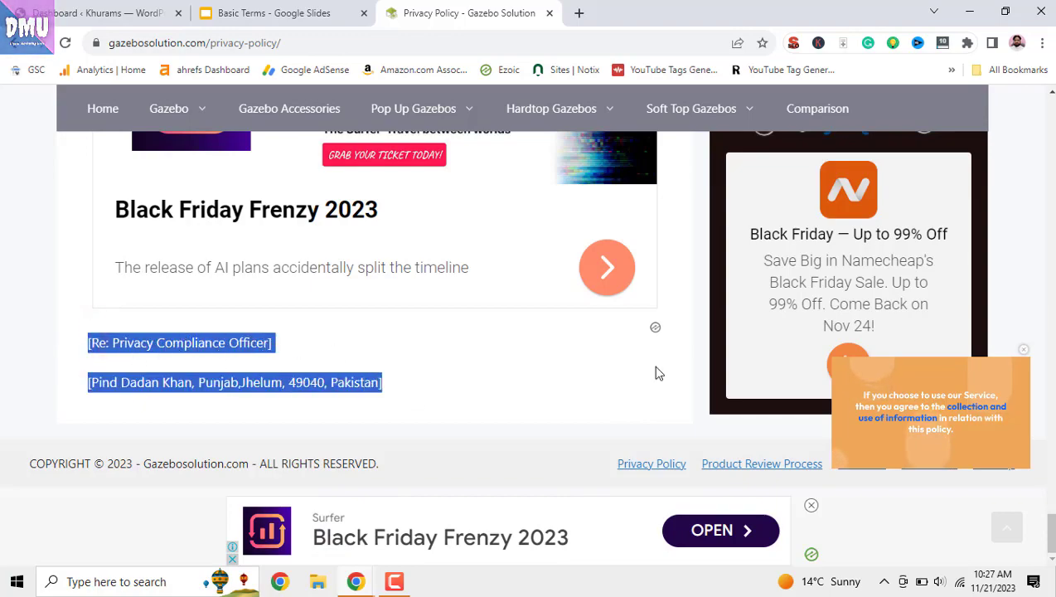
{"action": "left_click_drag", "start_coordinate": [1049, 531], "coordinate": [1054, 79]}
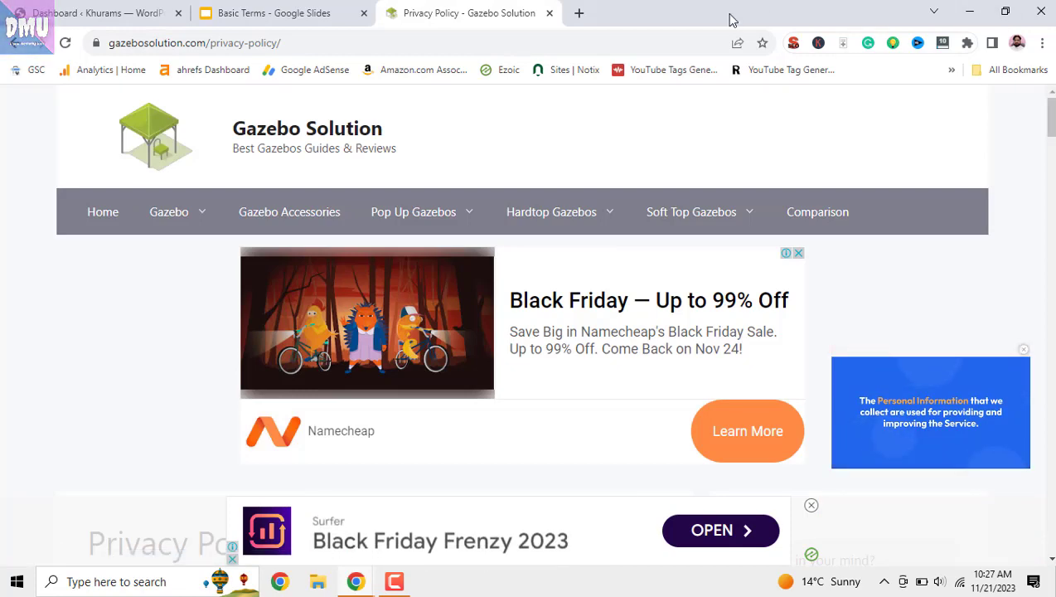
Step: Check the Affiliate Disclosure entry on the slide, and dismiss the floating video covering the Privacy Policy page's footer links
{"action": "left_click", "coordinate": [324, 10]}
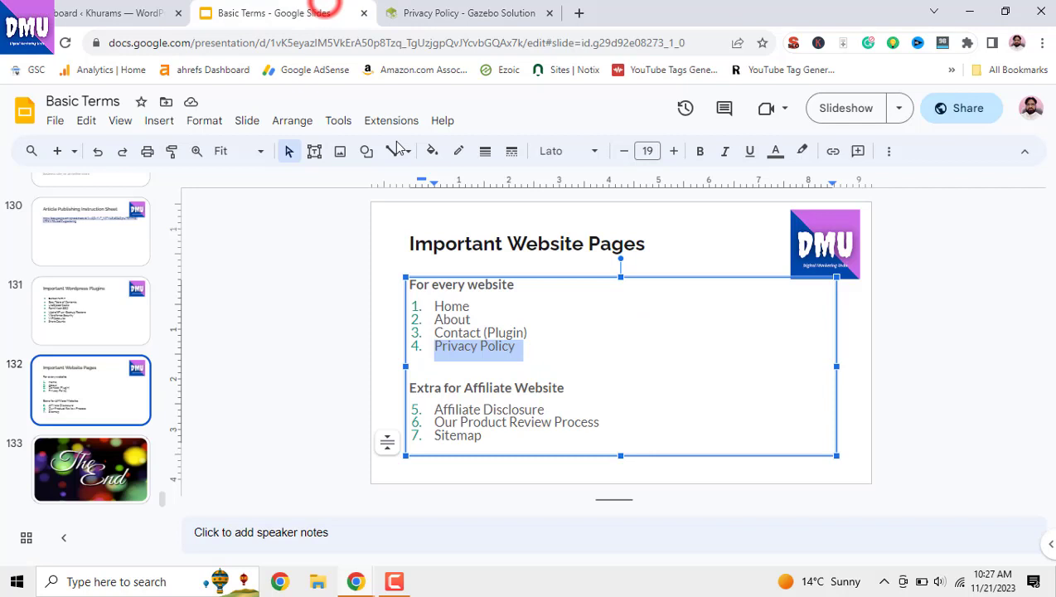
{"action": "left_click", "coordinate": [473, 390]}
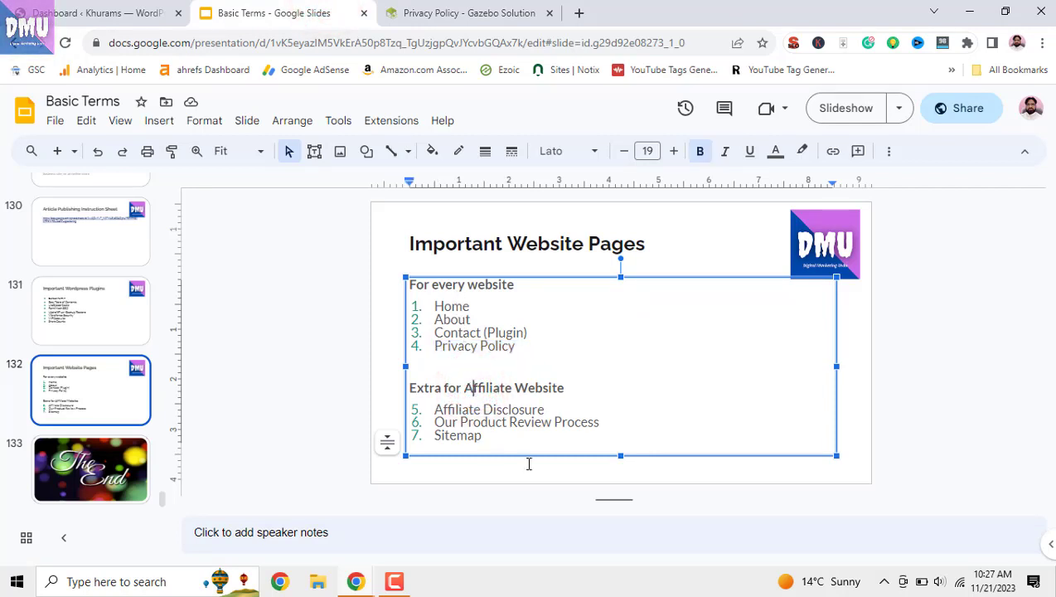
{"action": "left_click", "coordinate": [489, 405]}
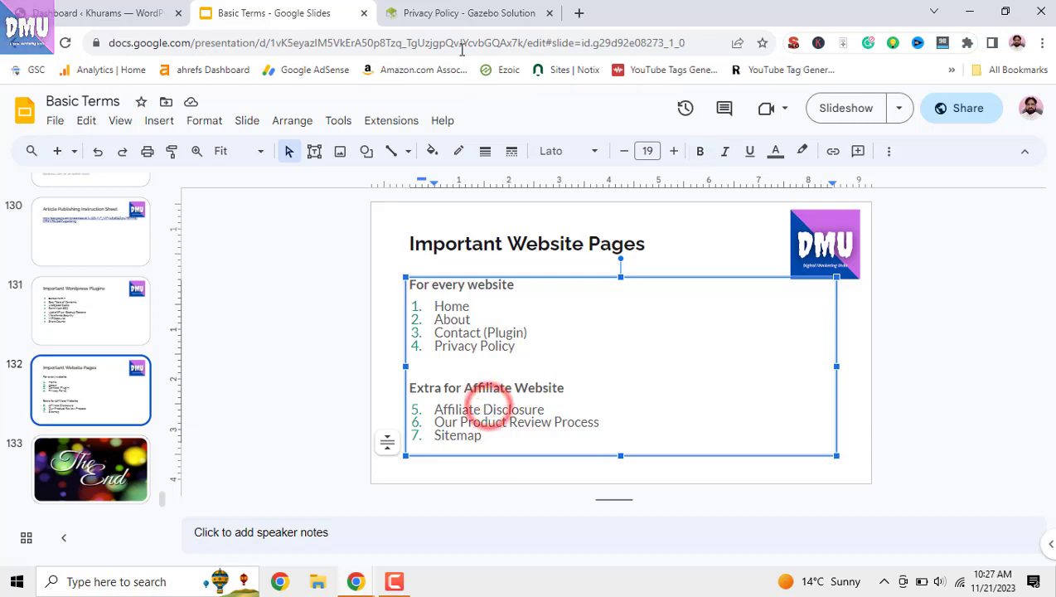
{"action": "left_click", "coordinate": [464, 17]}
{"action": "scroll", "coordinate": [1053, 119], "scroll_direction": "down", "scroll_amount": 20}
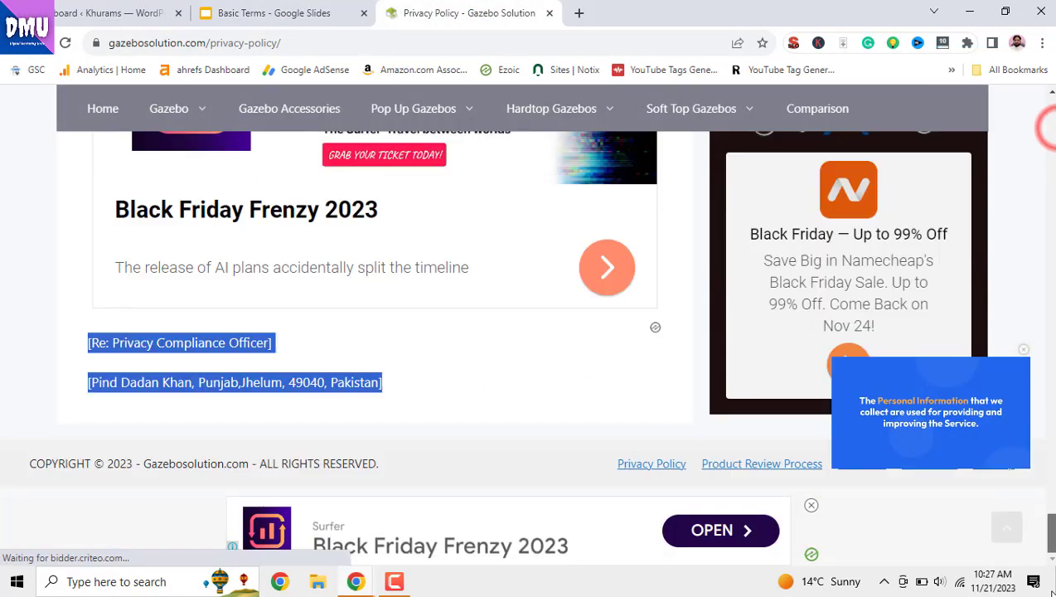
{"action": "left_click", "coordinate": [1025, 349]}
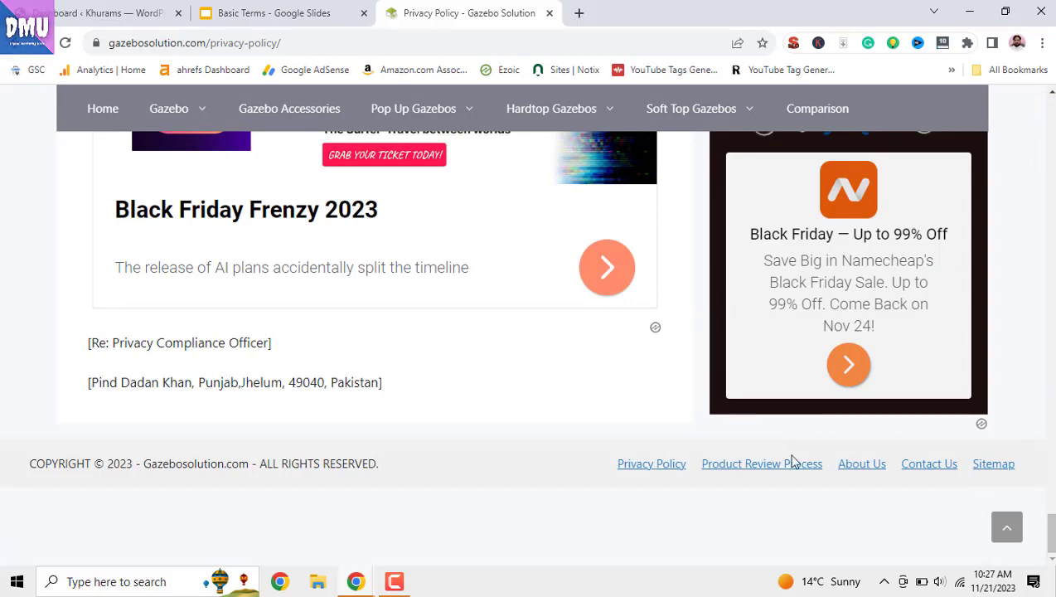
Step: Find the Disclosure Notice about Amazon Associate earnings in the Privacy Policy page's sidebar and highlight its text
{"action": "left_click_drag", "start_coordinate": [1046, 530], "coordinate": [1050, 233]}
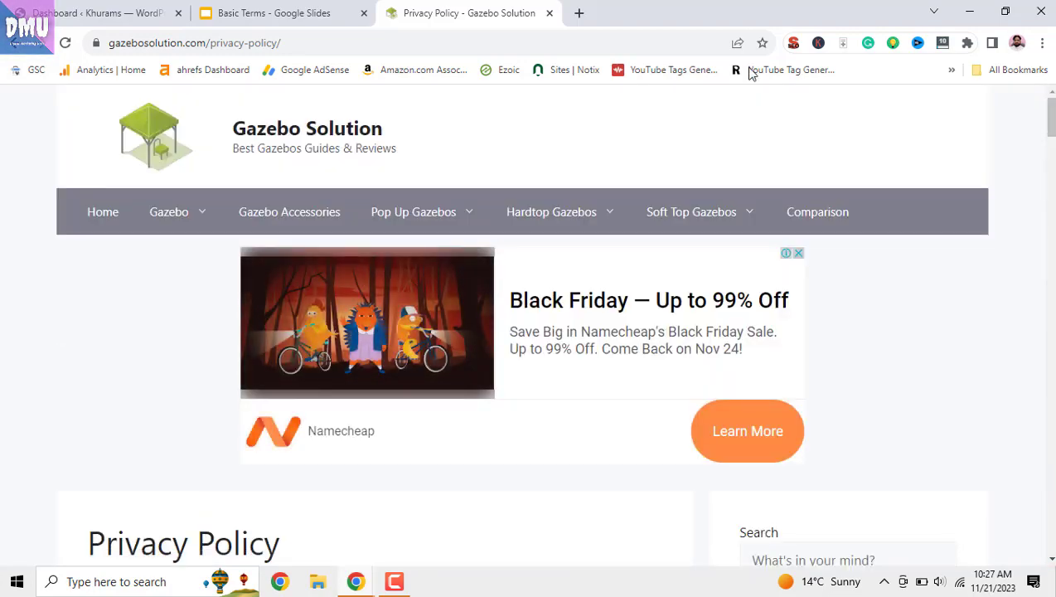
{"action": "left_click_drag", "start_coordinate": [1051, 133], "coordinate": [1049, 188]}
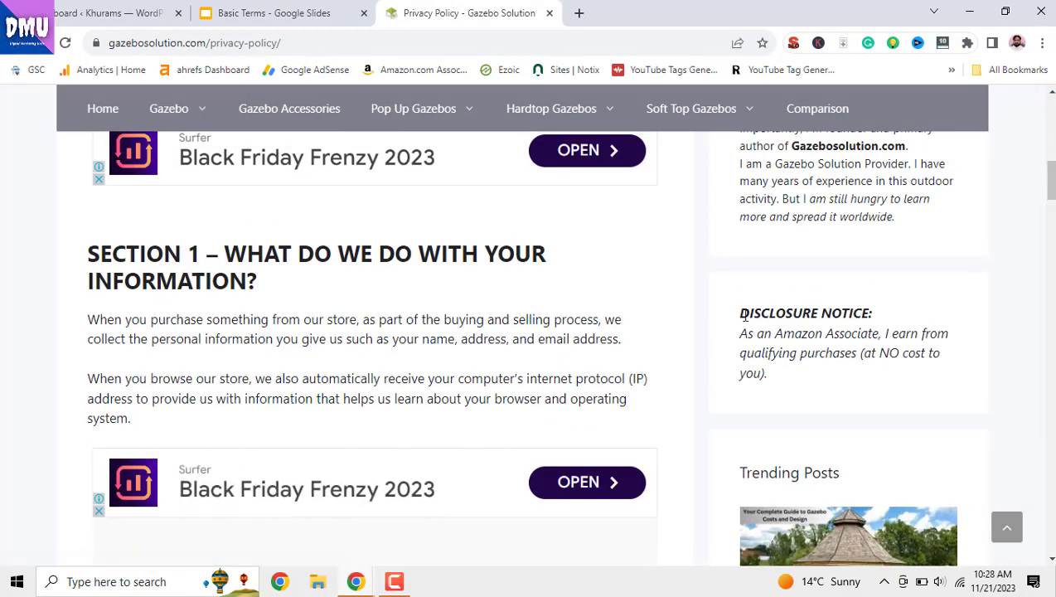
{"action": "left_click_drag", "start_coordinate": [740, 316], "coordinate": [886, 377]}
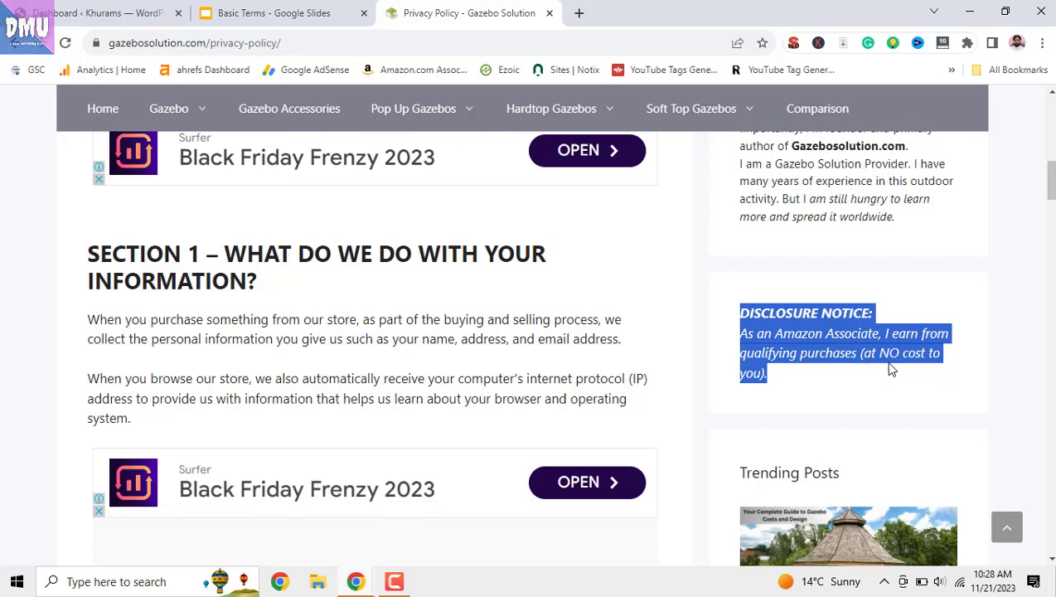
{"action": "left_click", "coordinate": [890, 367]}
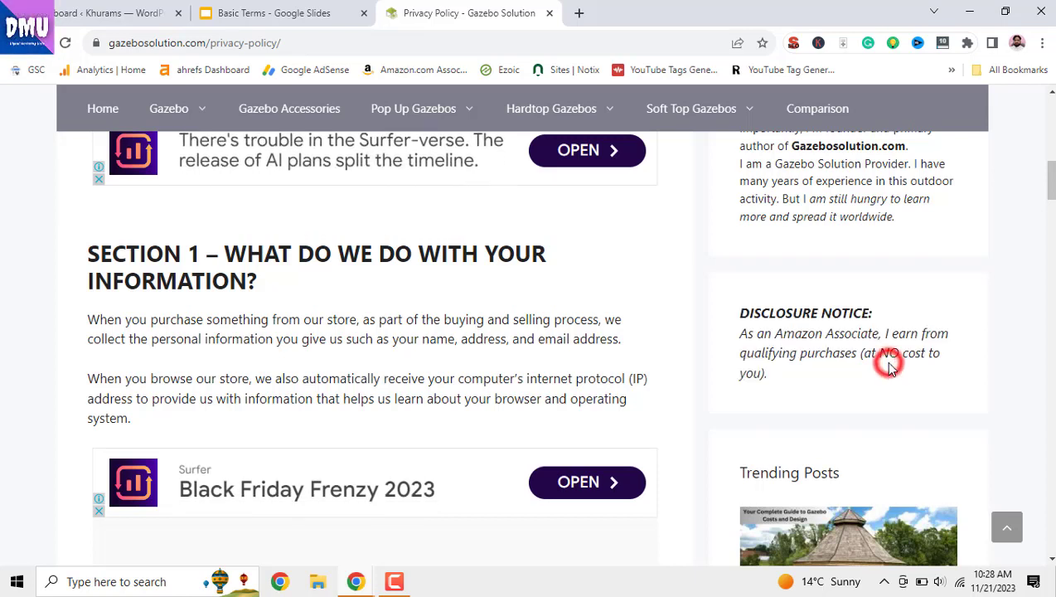
Step: Highlight Our Product Review Process on the slide and match it to the Product Review Process link in the site's footer
{"action": "left_click_drag", "start_coordinate": [1049, 179], "coordinate": [1049, 532]}
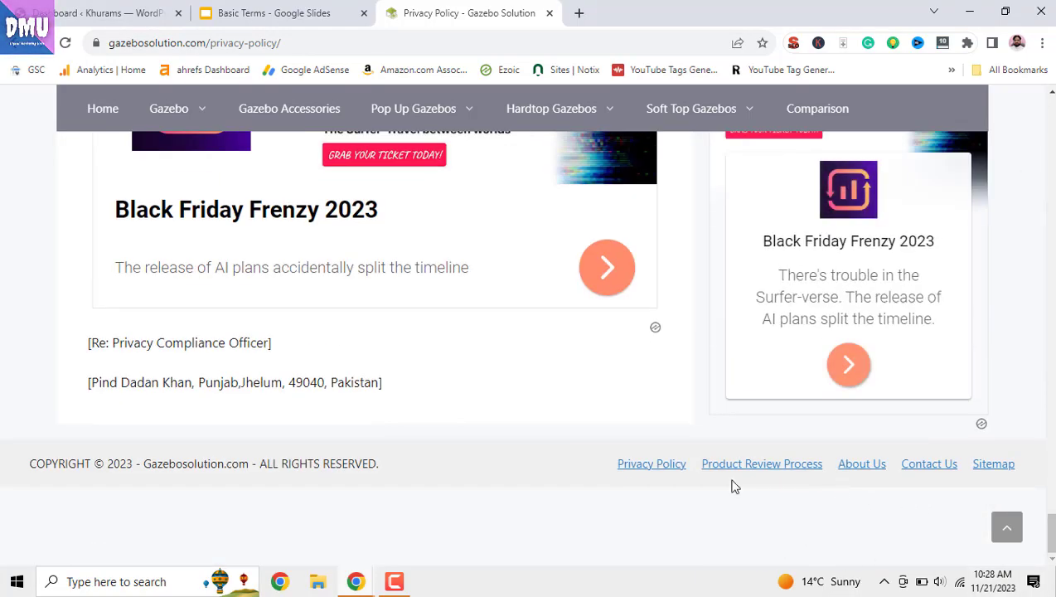
{"action": "left_click", "coordinate": [300, 12]}
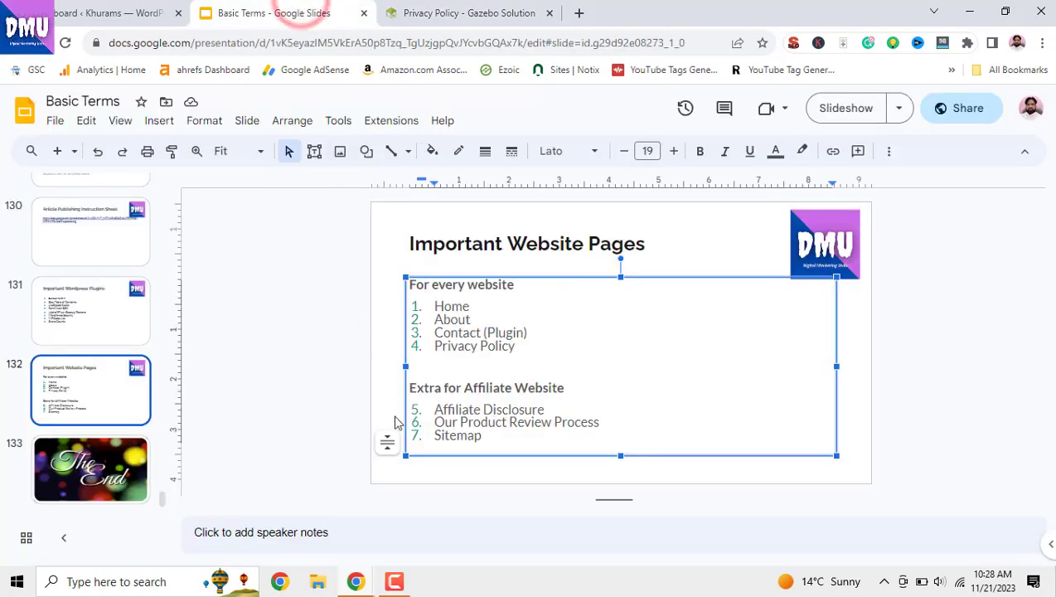
{"action": "left_click_drag", "start_coordinate": [436, 420], "coordinate": [595, 423]}
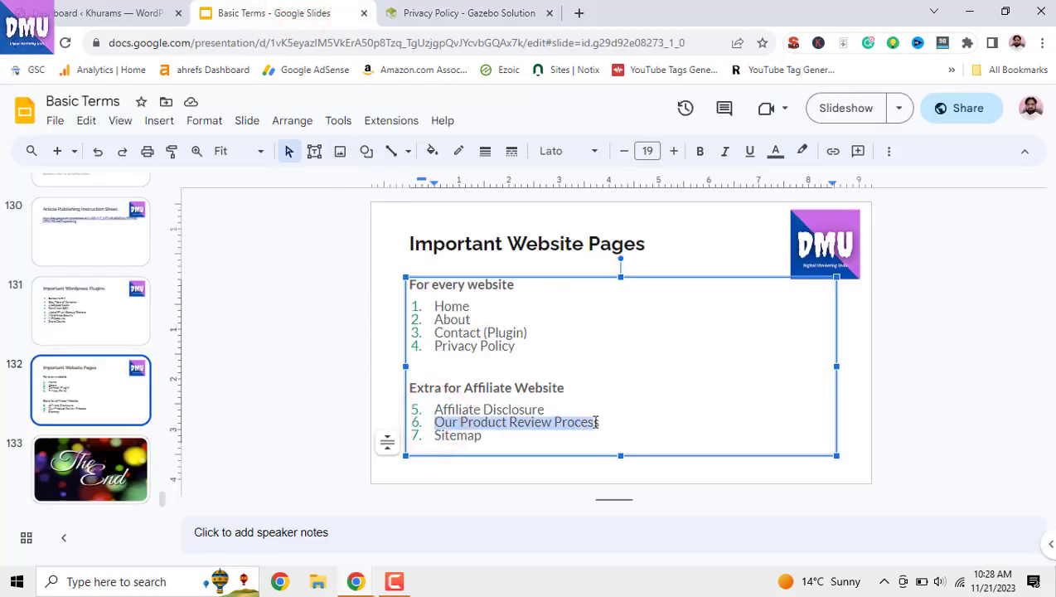
{"action": "left_click", "coordinate": [508, 15]}
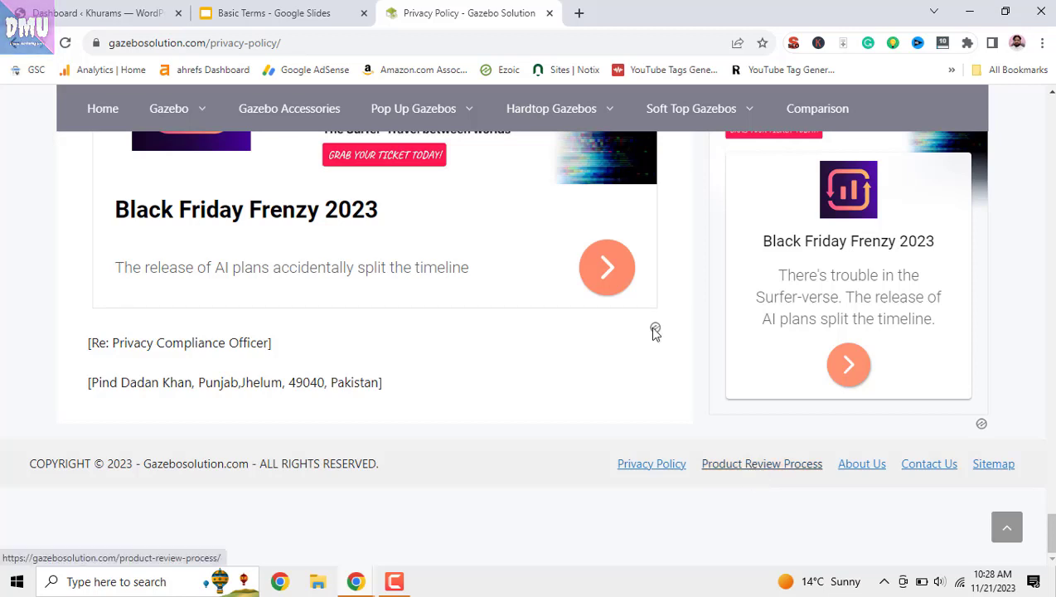
Step: Check the slide list again, and open the Gazebo Solution sitemap from the footer to examine its list of post URLs
{"action": "left_click", "coordinate": [328, 13]}
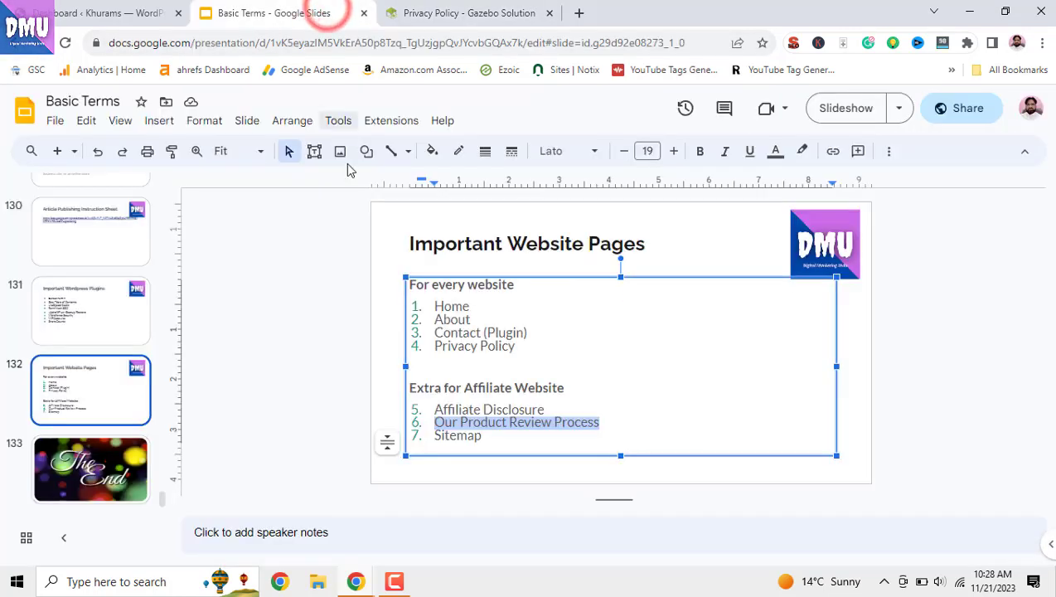
{"action": "left_click", "coordinate": [336, 322]}
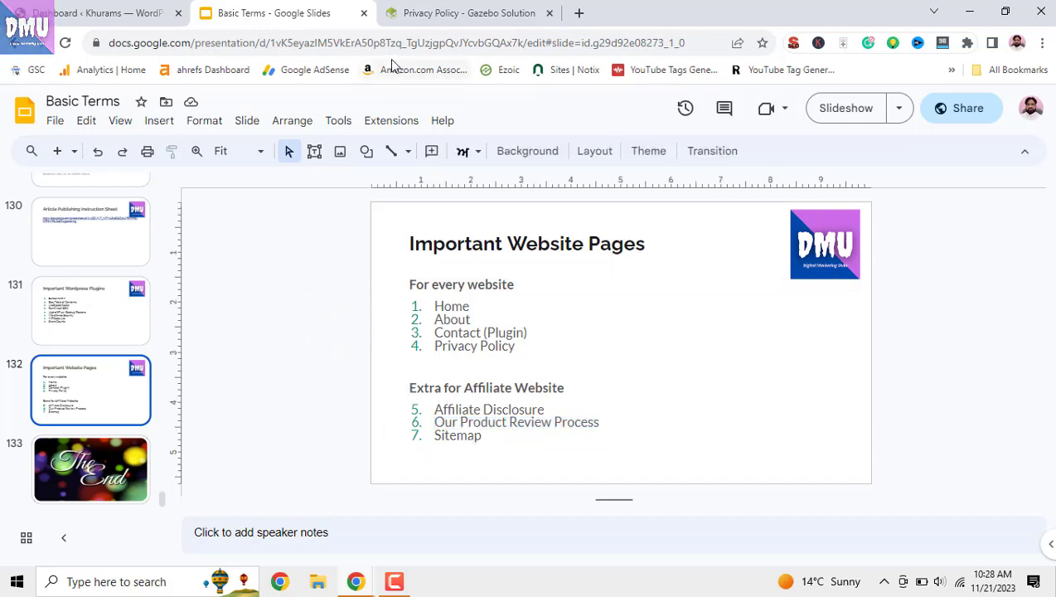
{"action": "left_click", "coordinate": [427, 12]}
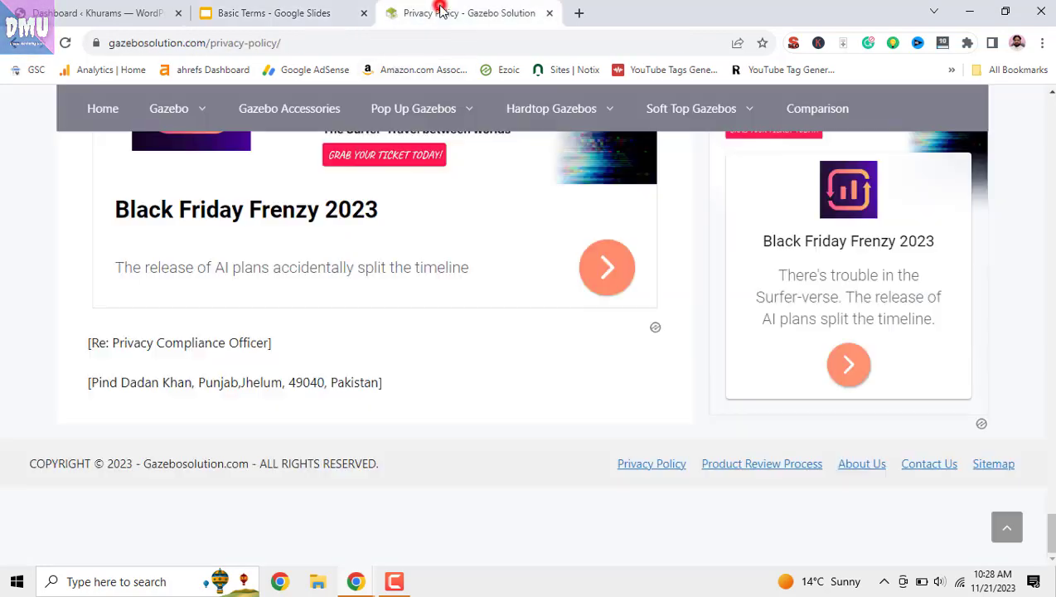
{"action": "left_click", "coordinate": [999, 466]}
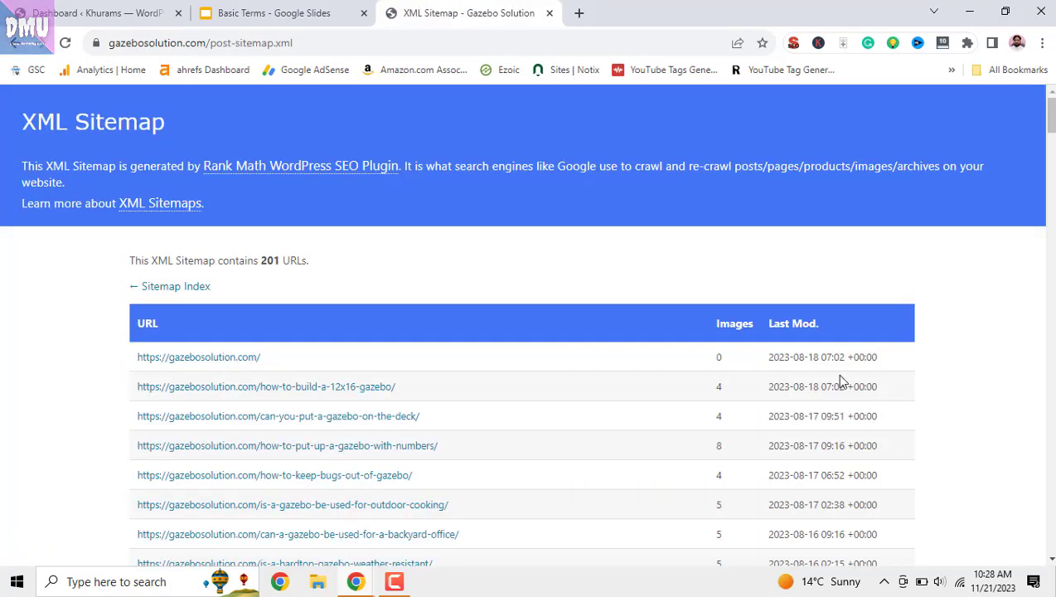
{"action": "scroll", "coordinate": [837, 378], "scroll_direction": "down", "scroll_amount": 5}
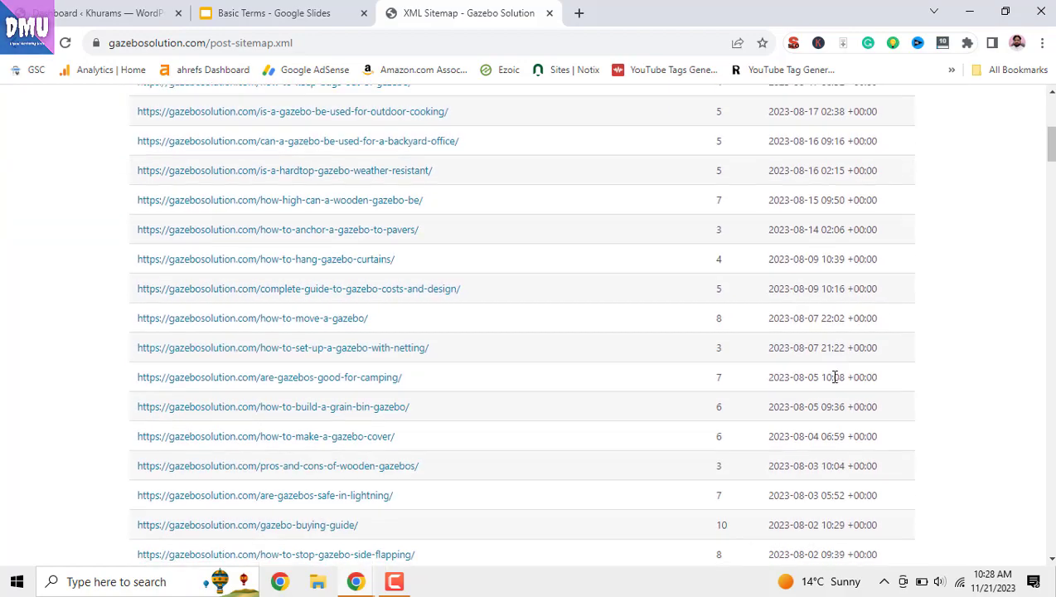
{"action": "scroll", "coordinate": [834, 377], "scroll_direction": "down", "scroll_amount": 10}
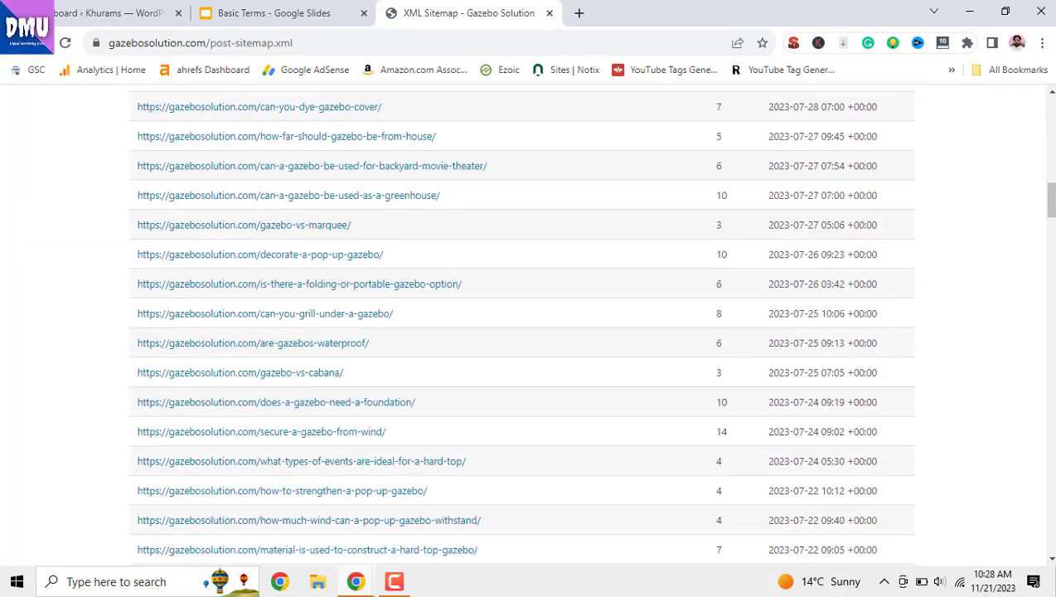
Step: Examine the list of post URLs throughout the Gazebo Solution XML sitemap, and return to its beginning
{"action": "left_click_drag", "start_coordinate": [1051, 203], "coordinate": [1043, 72]}
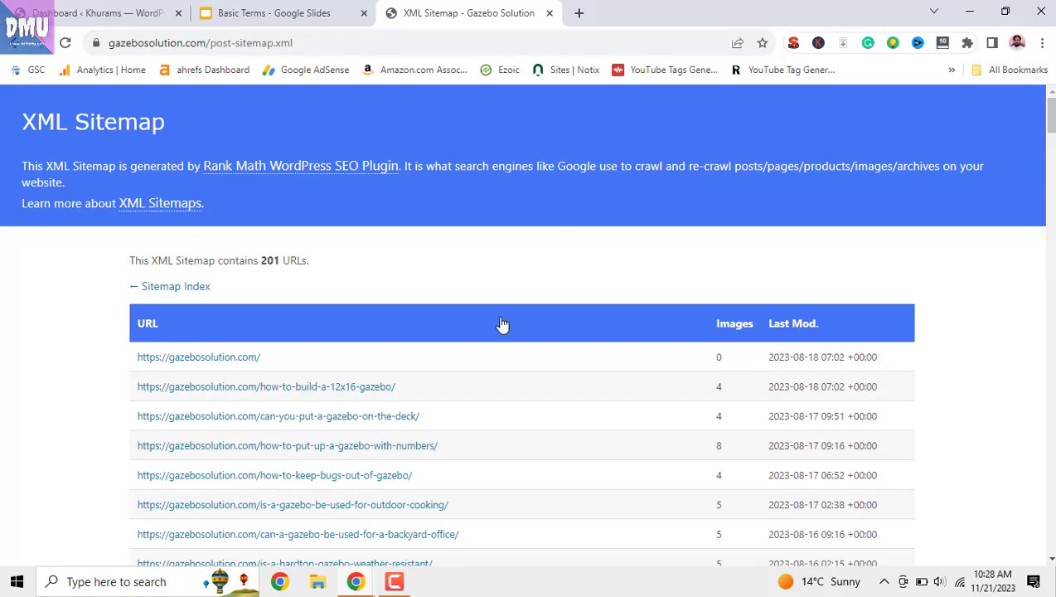
{"action": "scroll", "coordinate": [503, 325], "scroll_direction": "down", "scroll_amount": 1}
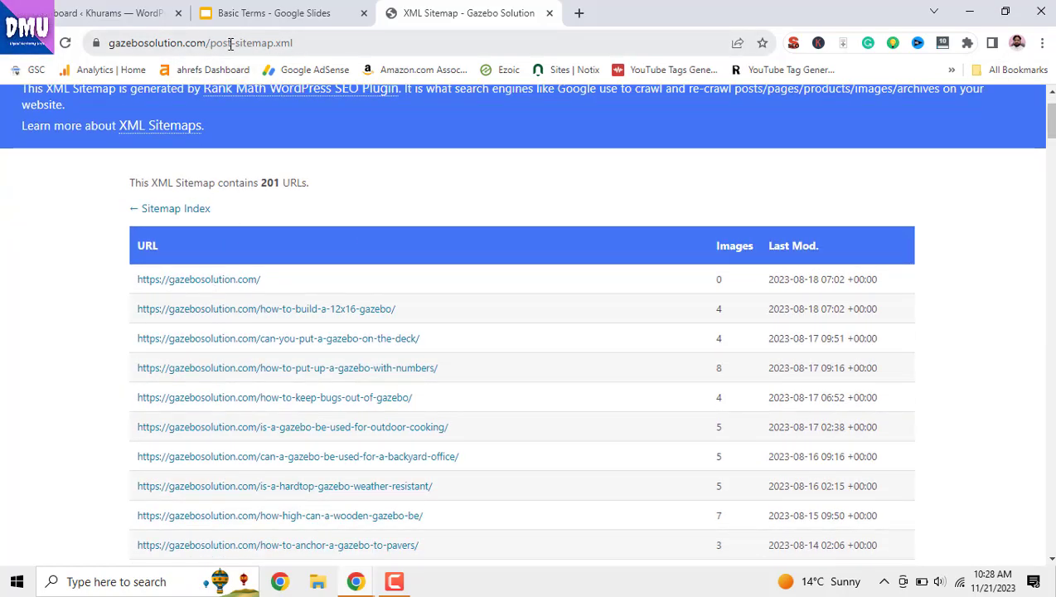
{"action": "scroll", "coordinate": [539, 420], "scroll_direction": "down", "scroll_amount": 5}
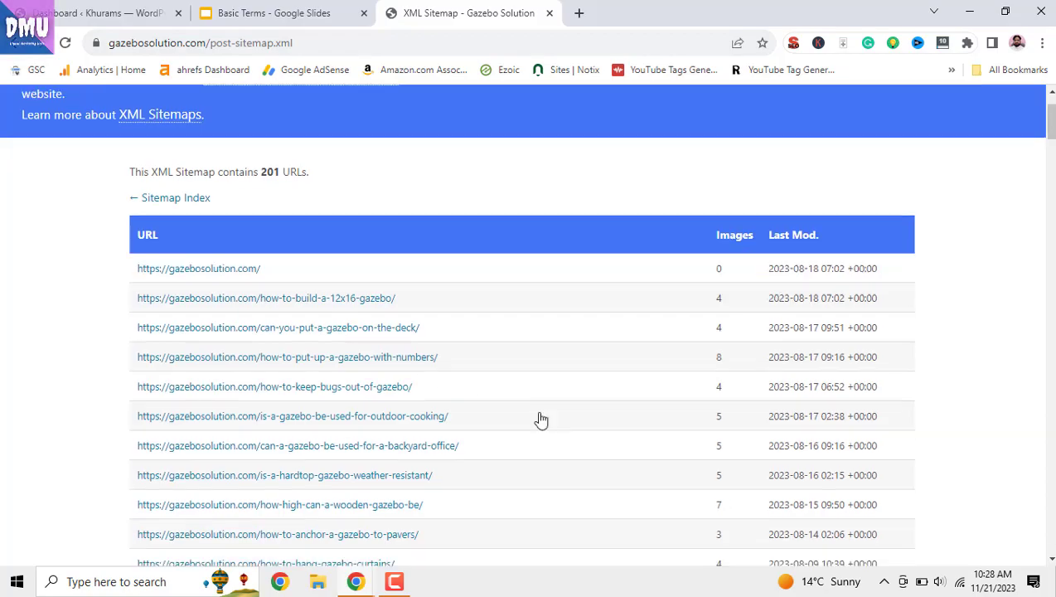
{"action": "scroll", "coordinate": [540, 422], "scroll_direction": "down", "scroll_amount": 15}
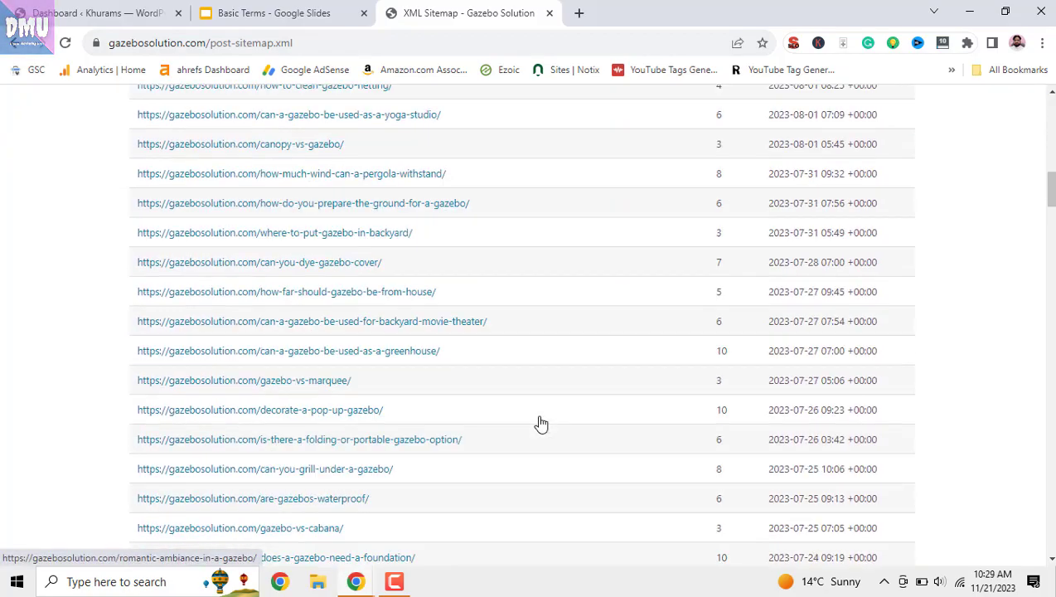
{"action": "scroll", "coordinate": [535, 432], "scroll_direction": "down", "scroll_amount": 20}
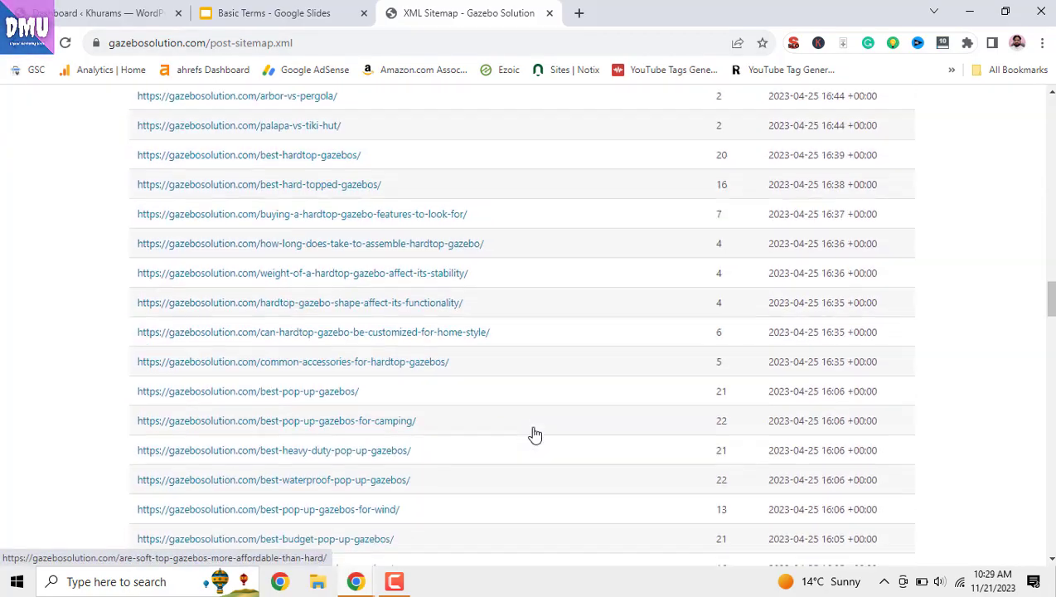
{"action": "scroll", "coordinate": [535, 434], "scroll_direction": "down", "scroll_amount": 20}
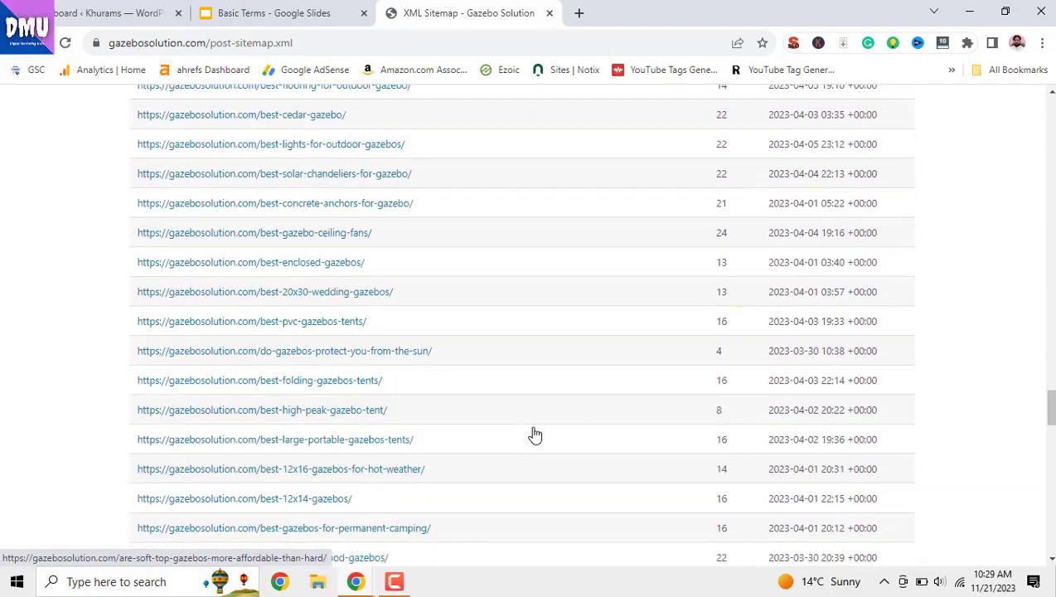
{"action": "scroll", "coordinate": [535, 435], "scroll_direction": "down", "scroll_amount": 18}
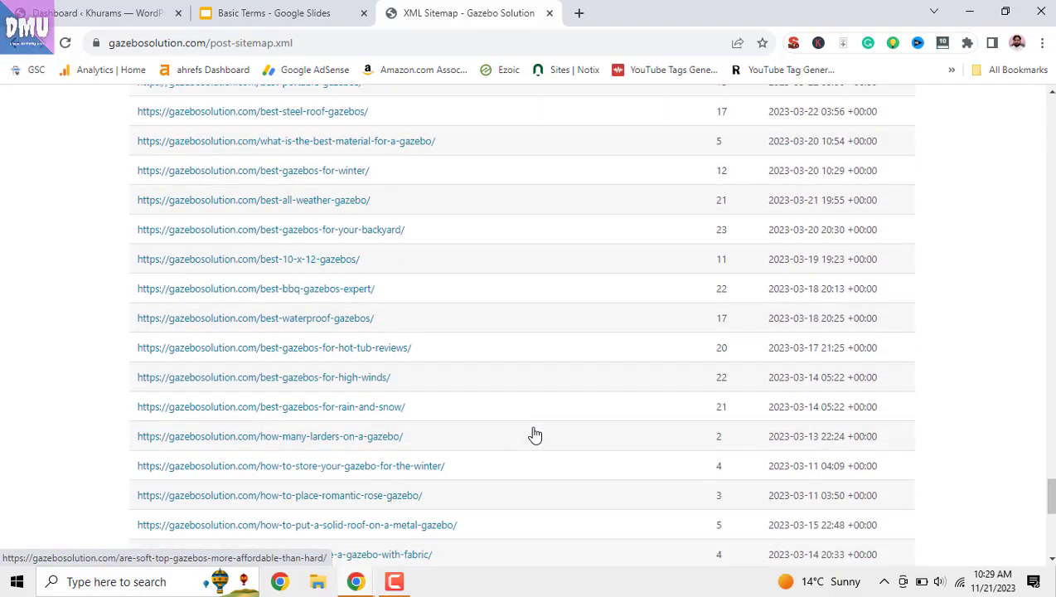
{"action": "left_click_drag", "start_coordinate": [1052, 516], "coordinate": [1051, 79]}
Step: Compare the Important Website Pages list on the slide with the Gazebo Solution XML sitemap
{"action": "left_click", "coordinate": [311, 12]}
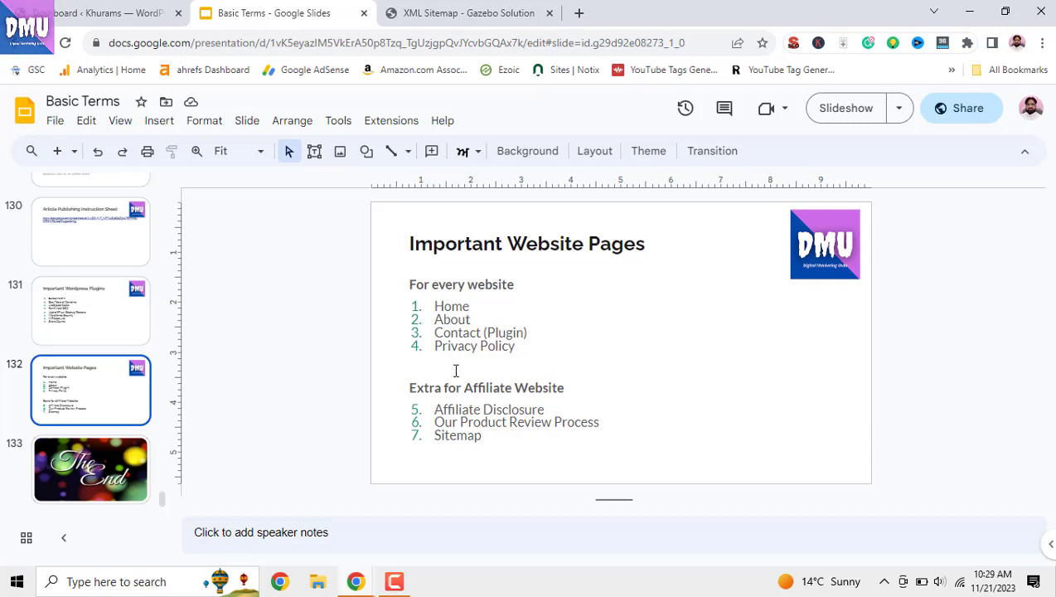
{"action": "left_click", "coordinate": [470, 14]}
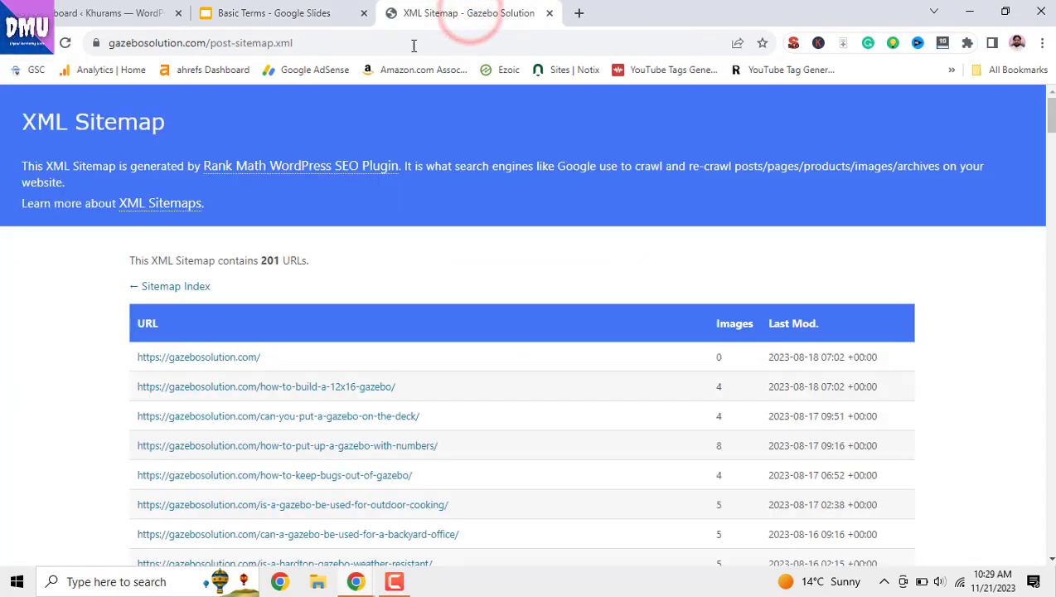
{"action": "left_click", "coordinate": [278, 15]}
Step: Reorder the browser tabs so the Khurams WordPress dashboard follows the slides, and open a blank new page in the editor
{"action": "left_click_drag", "start_coordinate": [109, 10], "coordinate": [274, 15]}
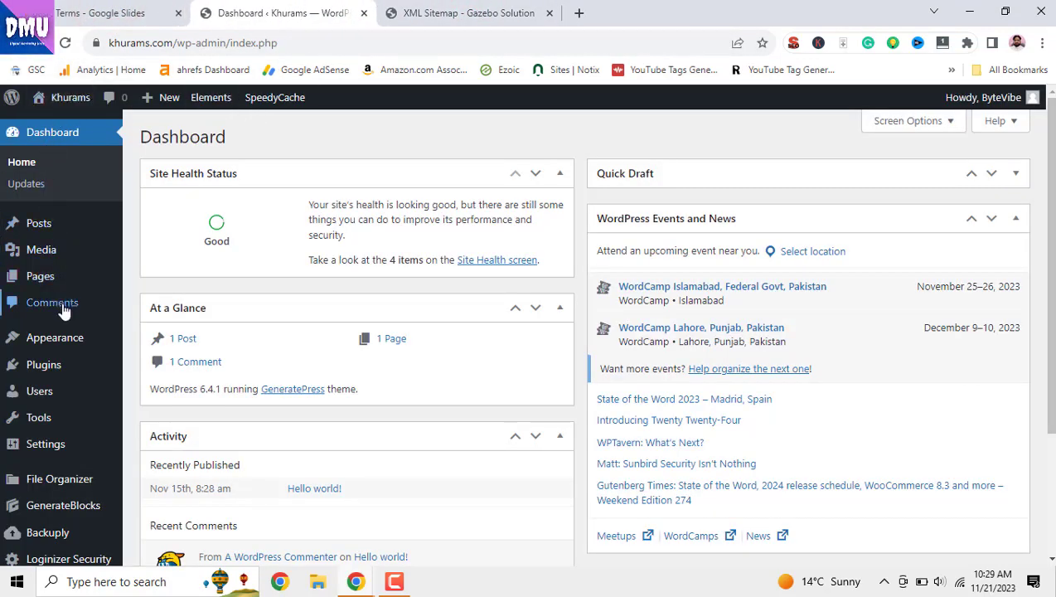
{"action": "mouse_move", "coordinate": [48, 282]}
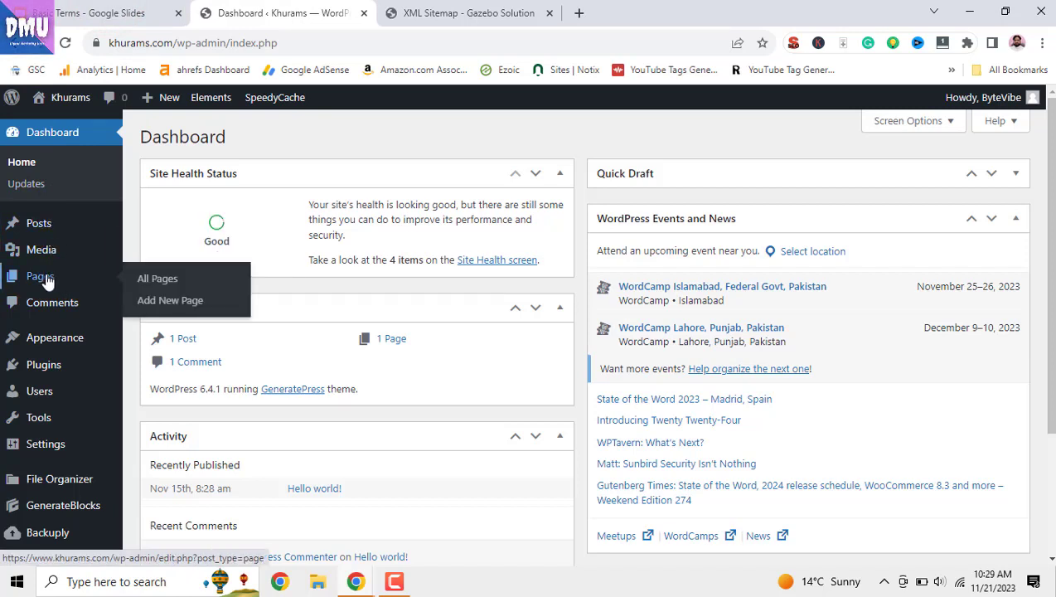
{"action": "left_click", "coordinate": [169, 303]}
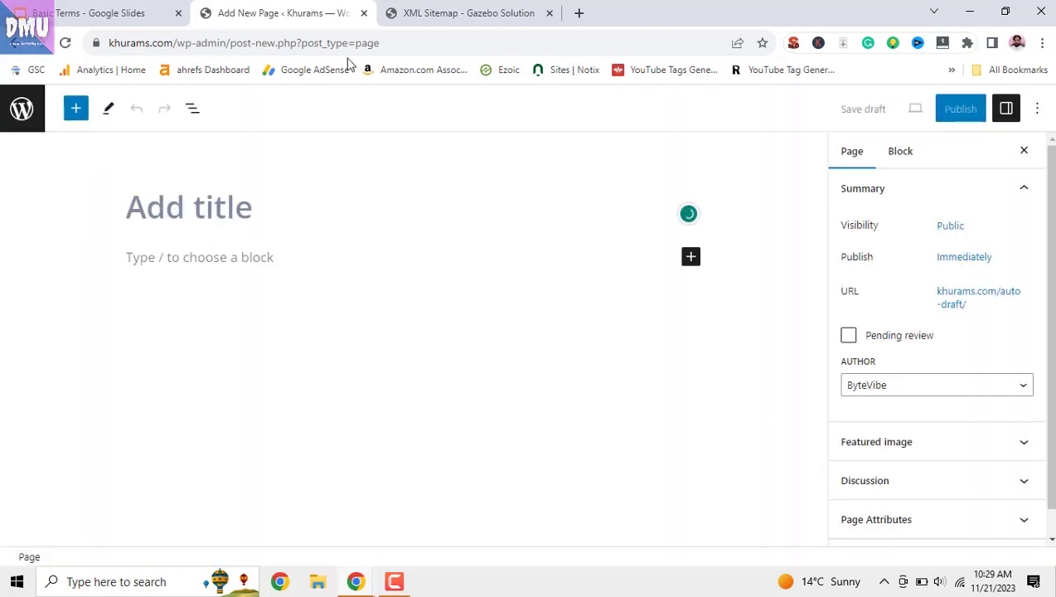
Step: Check the page names listed on the slide, and leave the blank page editor for the WordPress Pages list
{"action": "left_click", "coordinate": [125, 13]}
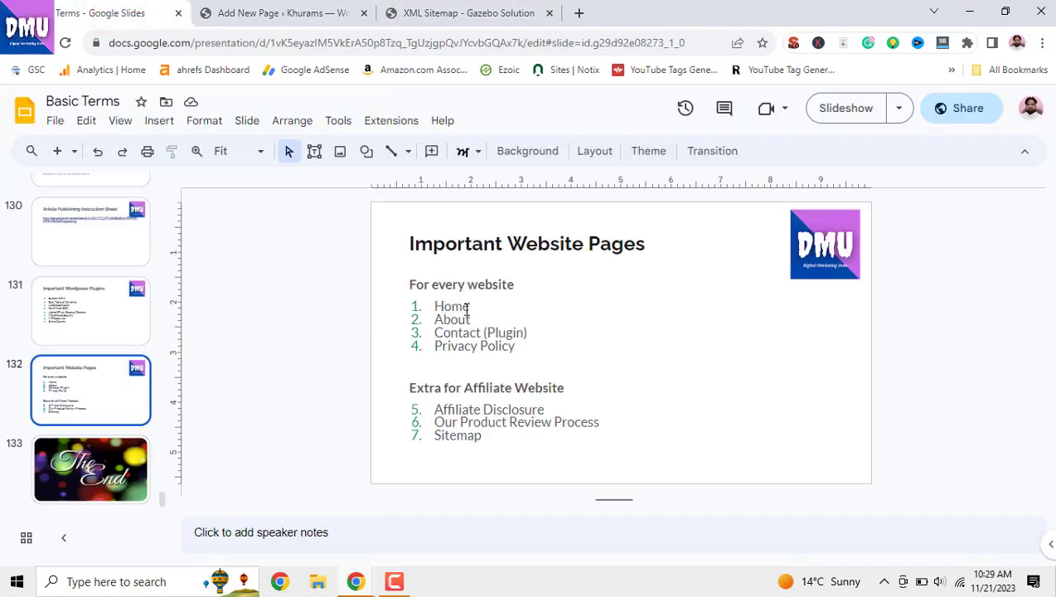
{"action": "left_click", "coordinate": [291, 7]}
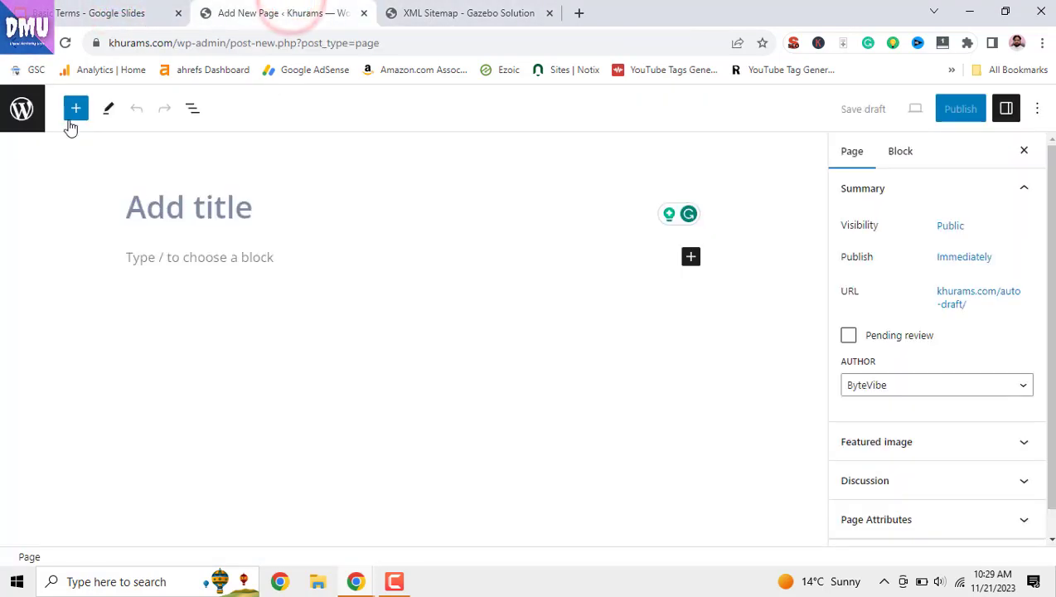
{"action": "left_click", "coordinate": [34, 109]}
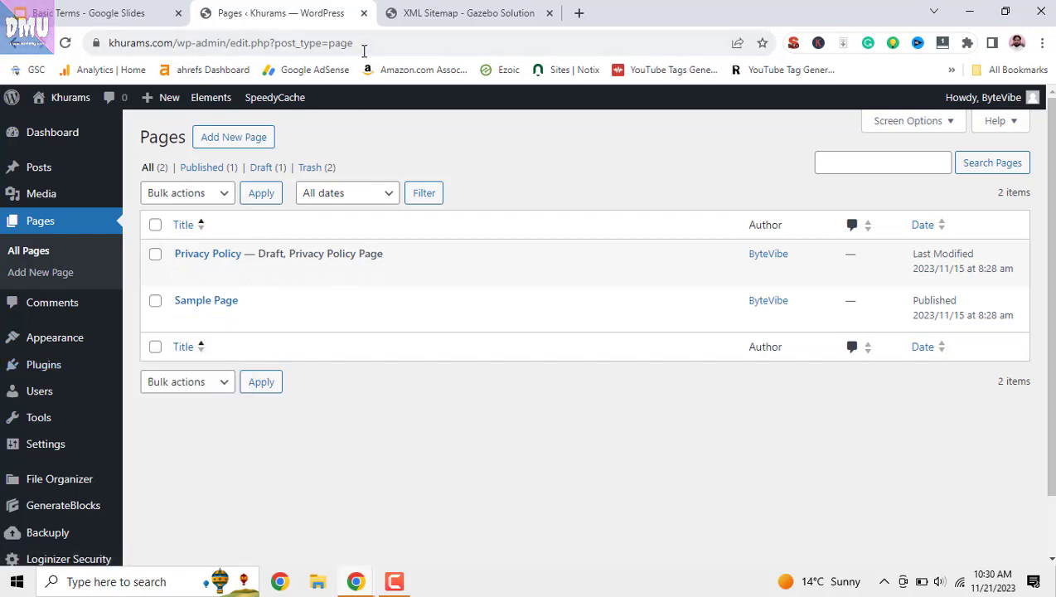
Step: Open the Khurams site's front end in a new browser tab and switch to it
{"action": "mouse_move", "coordinate": [73, 99]}
{"action": "right_click", "coordinate": [78, 126]}
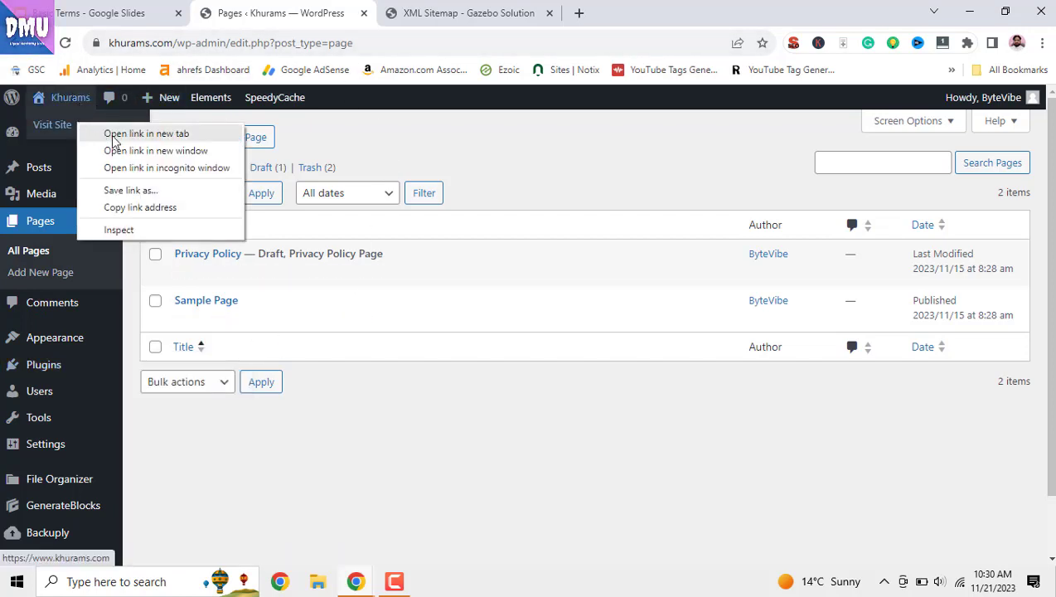
{"action": "left_click", "coordinate": [114, 134]}
{"action": "left_click", "coordinate": [422, 13]}
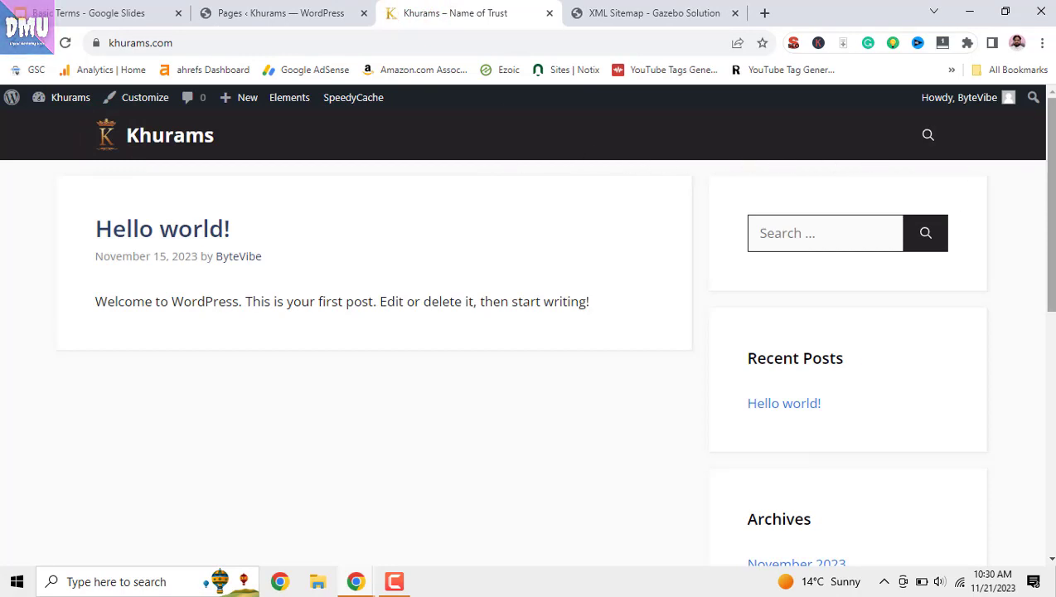
Step: Go back from the sitemap to the Gazebo Solution Privacy Policy page, and compare it with the Khurams home page and Pages list
{"action": "left_click", "coordinate": [670, 15]}
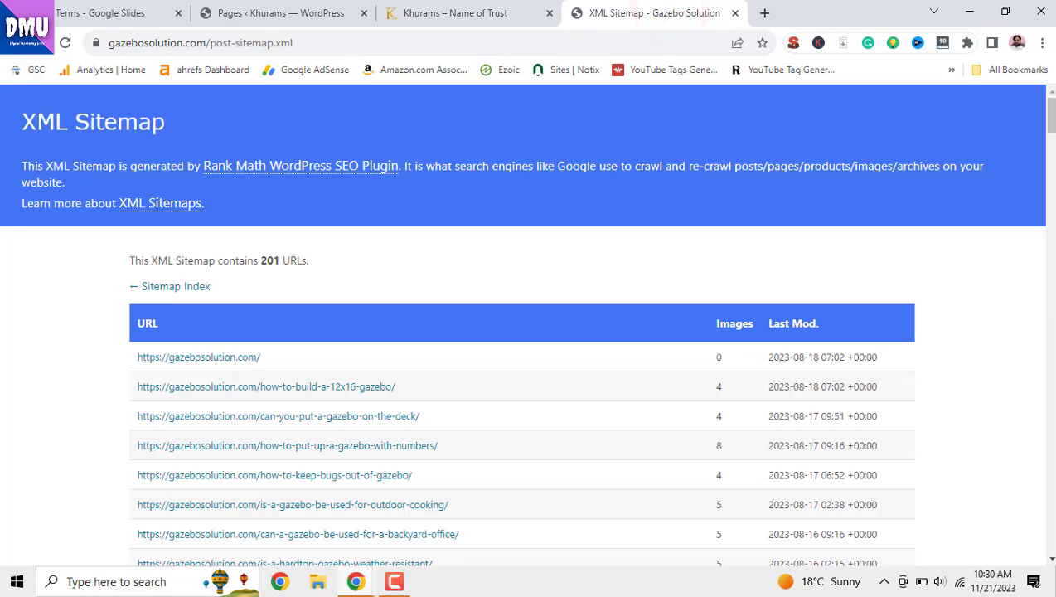
{"action": "key", "text": "F5"}
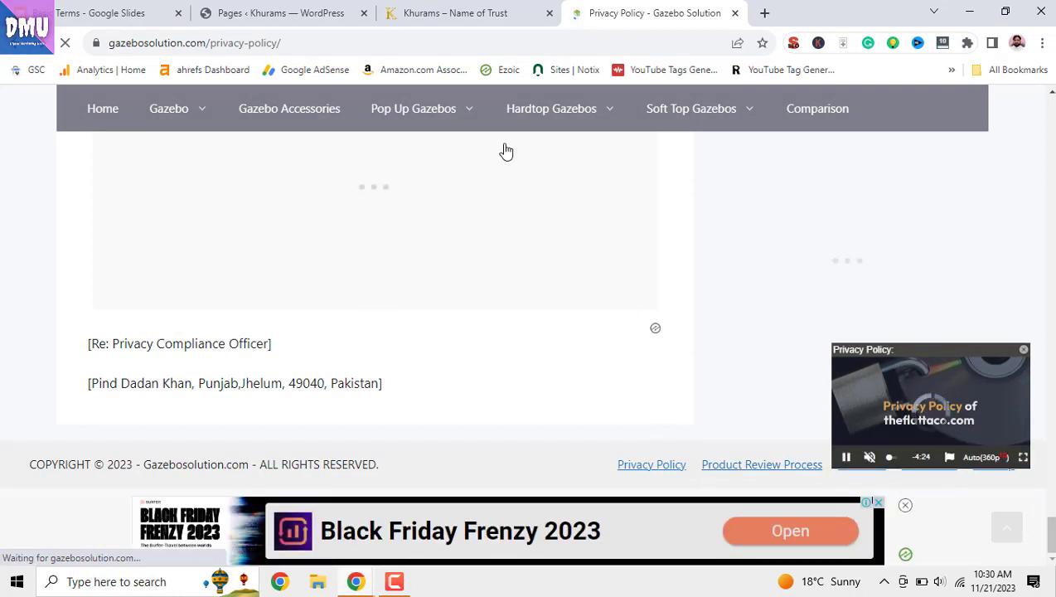
{"action": "left_click", "coordinate": [477, 14]}
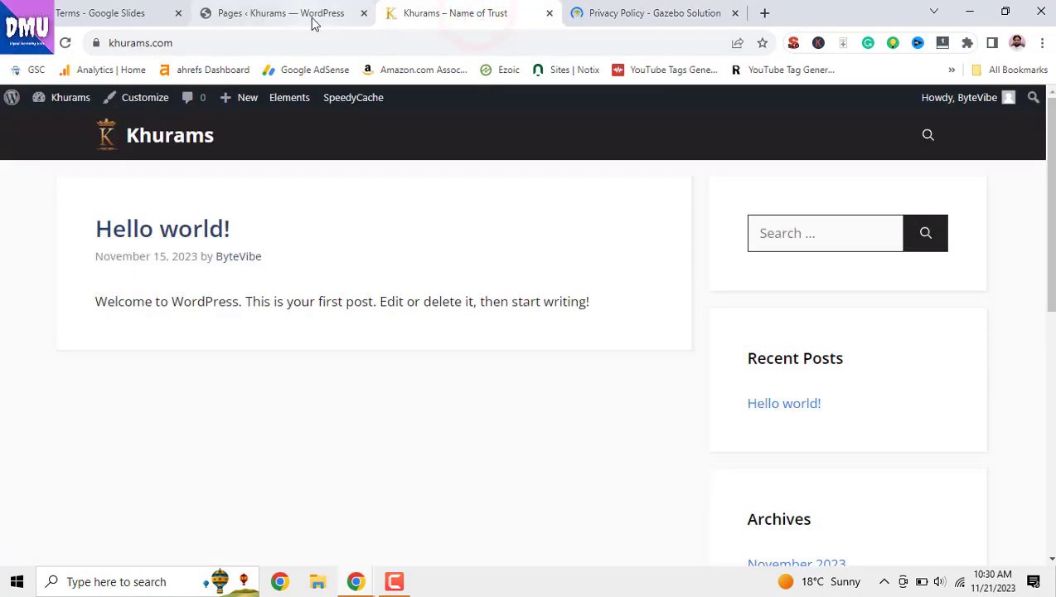
{"action": "left_click", "coordinate": [314, 14]}
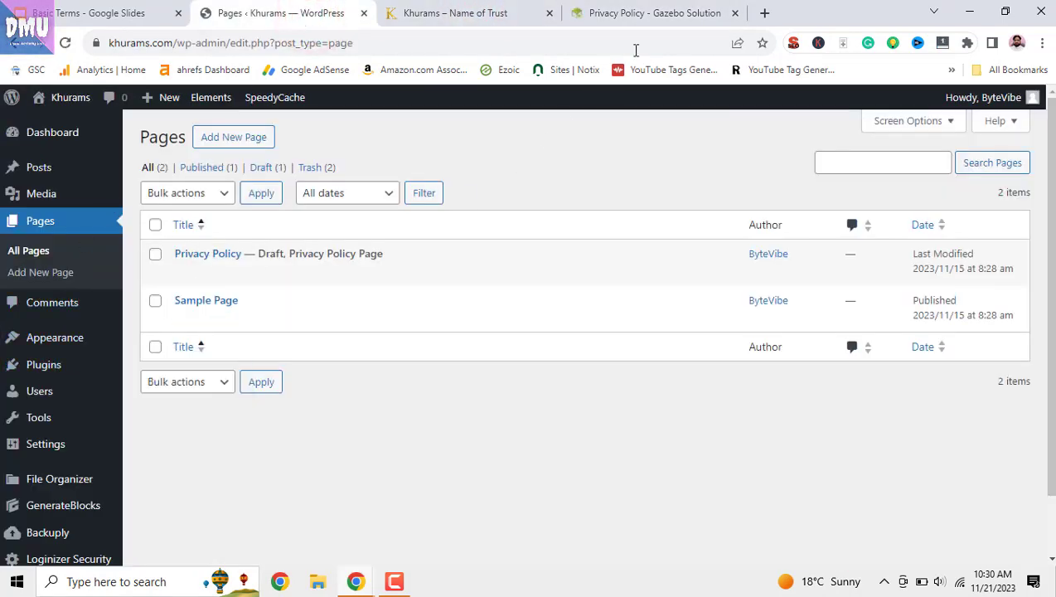
{"action": "left_click", "coordinate": [645, 13]}
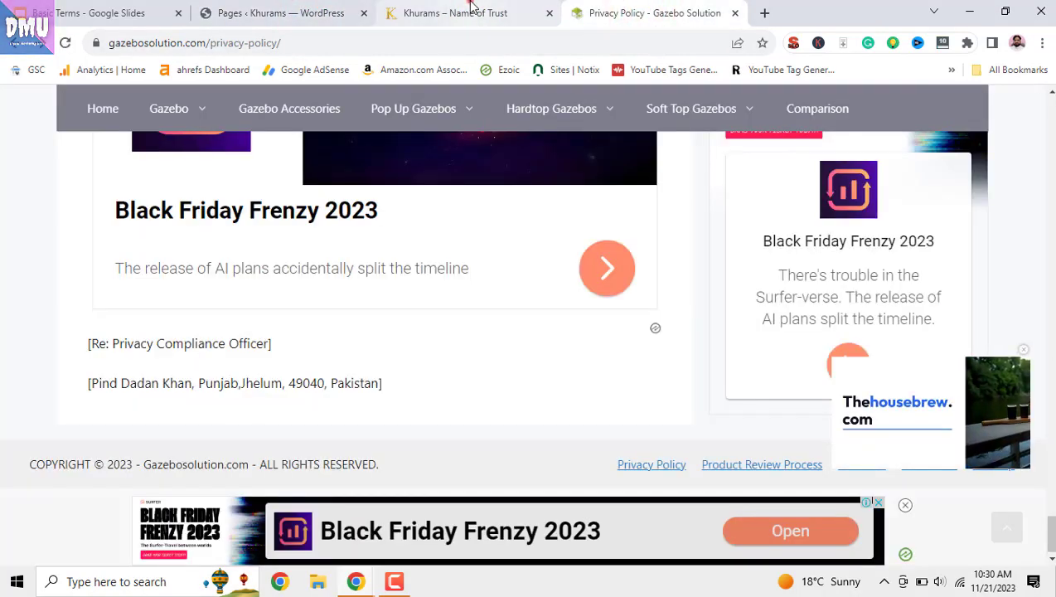
{"action": "left_click", "coordinate": [472, 11]}
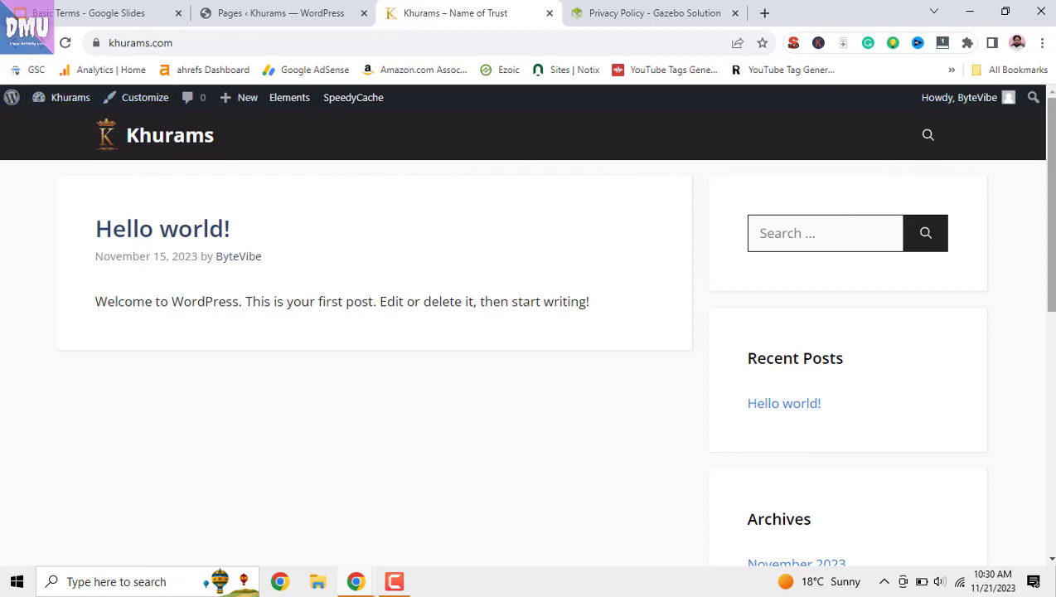
Step: Examine the Khurams home page's footer, its header area, and the Recent Posts, Archives, Categories and Meta sidebar sections
{"action": "left_click_drag", "start_coordinate": [1049, 177], "coordinate": [1054, 484]}
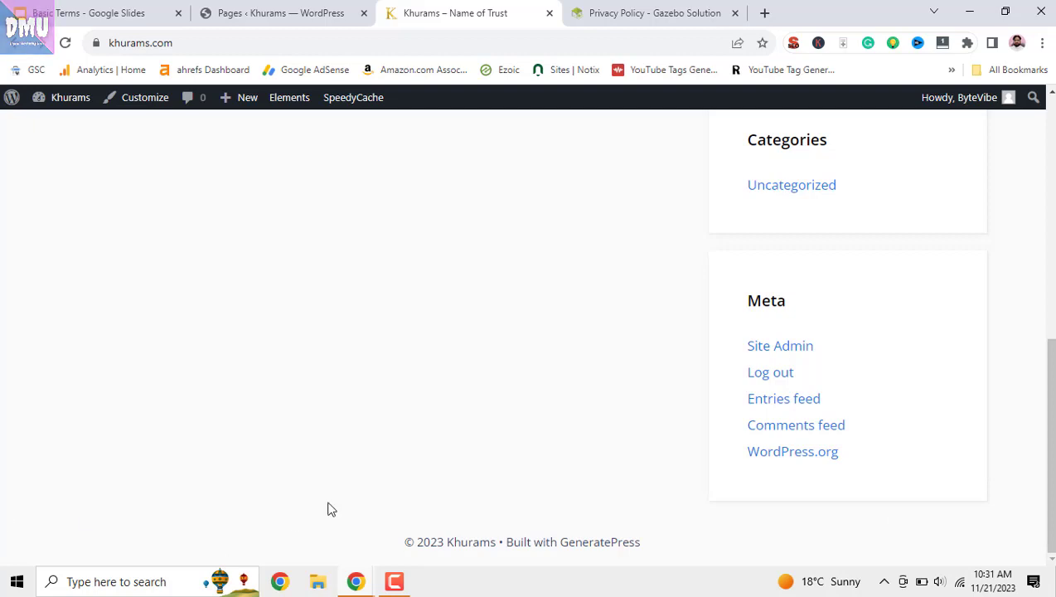
{"action": "scroll", "coordinate": [1046, 477], "scroll_direction": "up", "scroll_amount": 10}
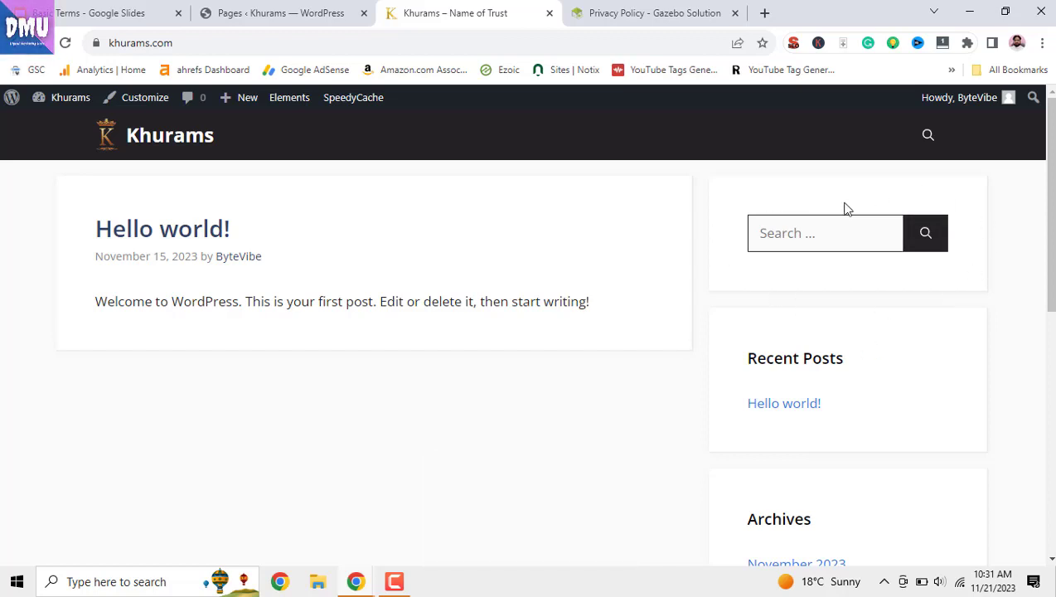
{"action": "scroll", "coordinate": [862, 315], "scroll_direction": "down", "scroll_amount": 2}
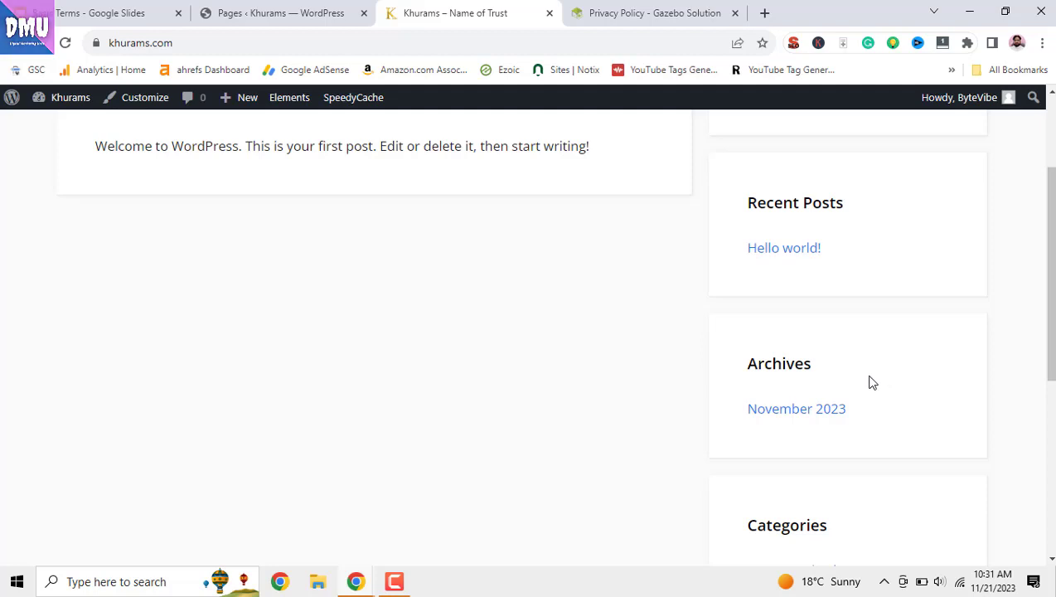
{"action": "scroll", "coordinate": [870, 382], "scroll_direction": "down", "scroll_amount": 1}
{"action": "scroll", "coordinate": [870, 382], "scroll_direction": "up", "scroll_amount": 3}
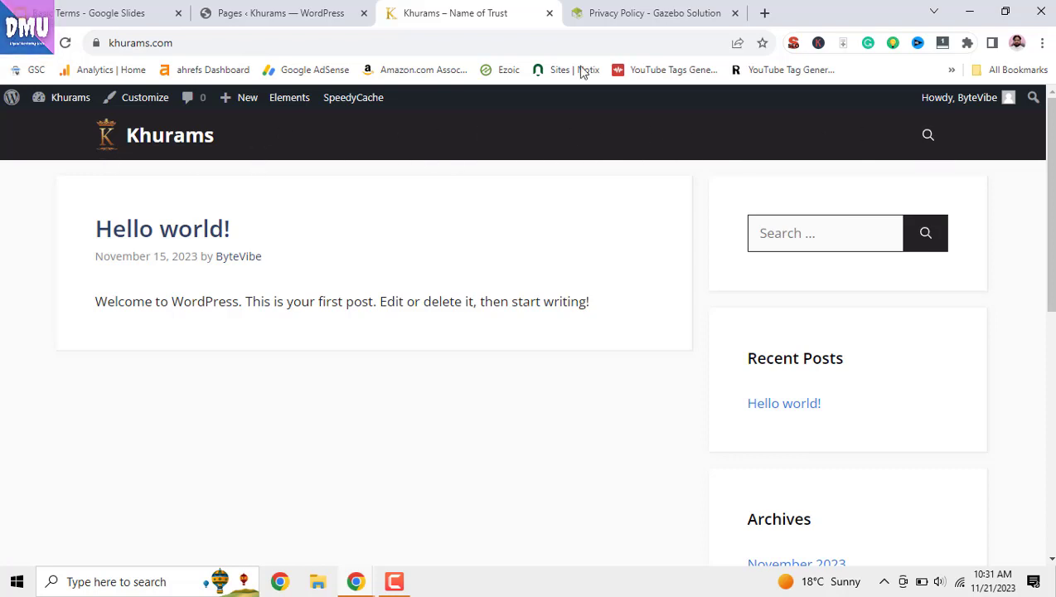
Step: Return to the Gazebo Solution Privacy Policy page and open the site's home page from its main navigation
{"action": "left_click", "coordinate": [582, 11]}
{"action": "left_click", "coordinate": [1049, 209]}
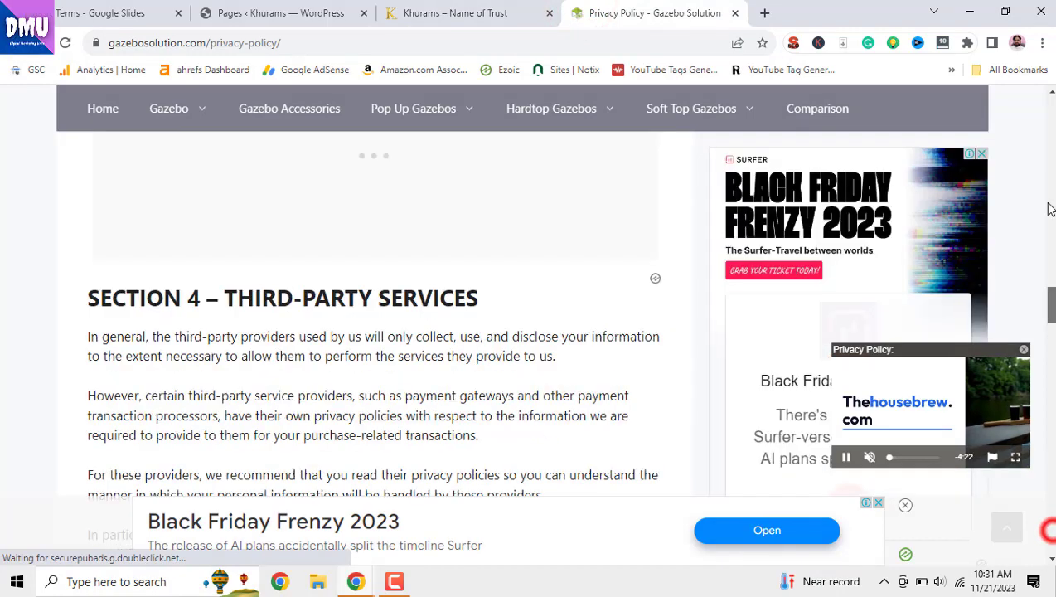
{"action": "scroll", "coordinate": [1049, 209], "scroll_direction": "up", "scroll_amount": 15}
{"action": "left_click", "coordinate": [108, 212]}
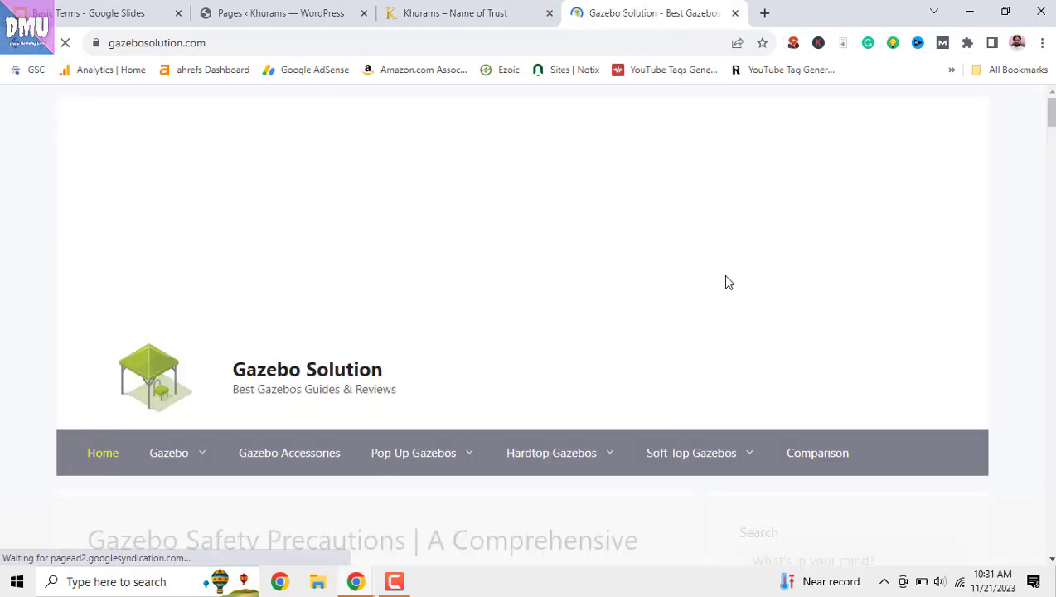
Step: Examine the Gazebo Solution home page's navigation categories with their Guides and Reviews subentries, and the links in its footer
{"action": "scroll", "coordinate": [655, 234], "scroll_direction": "down", "scroll_amount": 1}
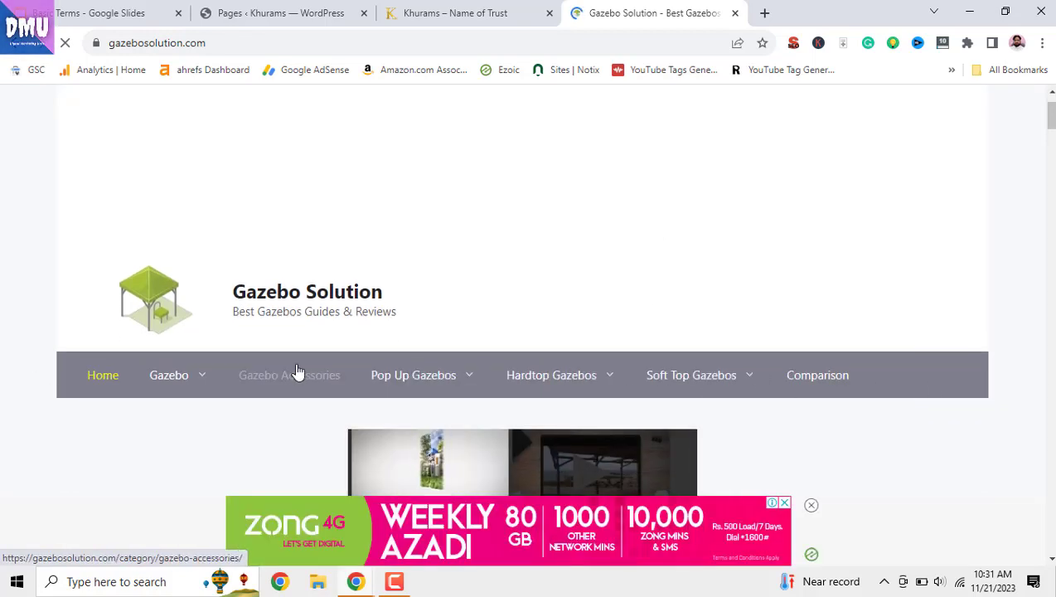
{"action": "scroll", "coordinate": [296, 373], "scroll_direction": "down", "scroll_amount": 2}
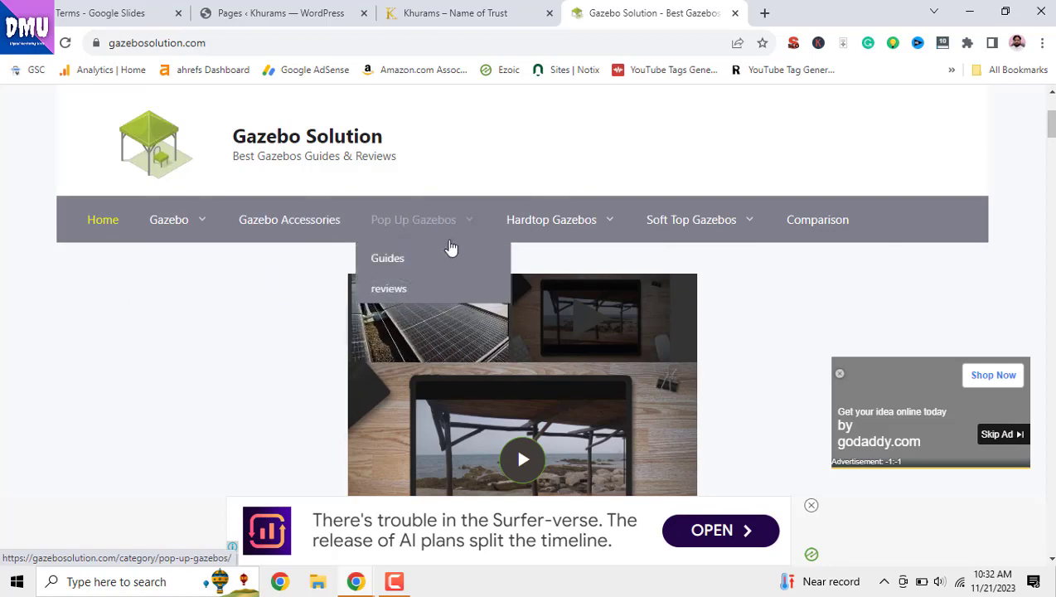
{"action": "mouse_move", "coordinate": [547, 229]}
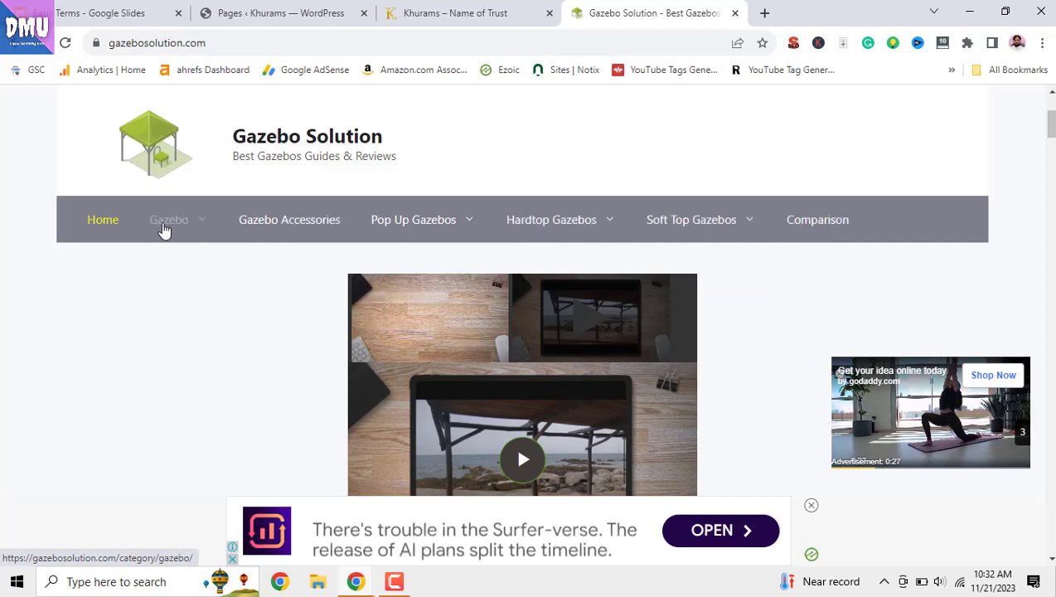
{"action": "mouse_move", "coordinate": [194, 225]}
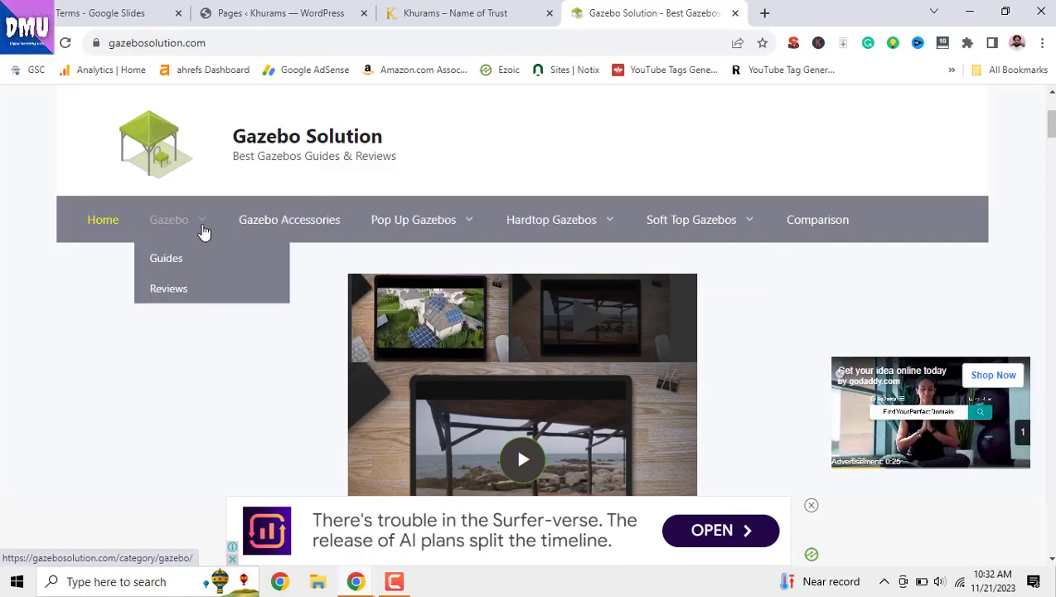
{"action": "mouse_move", "coordinate": [413, 226]}
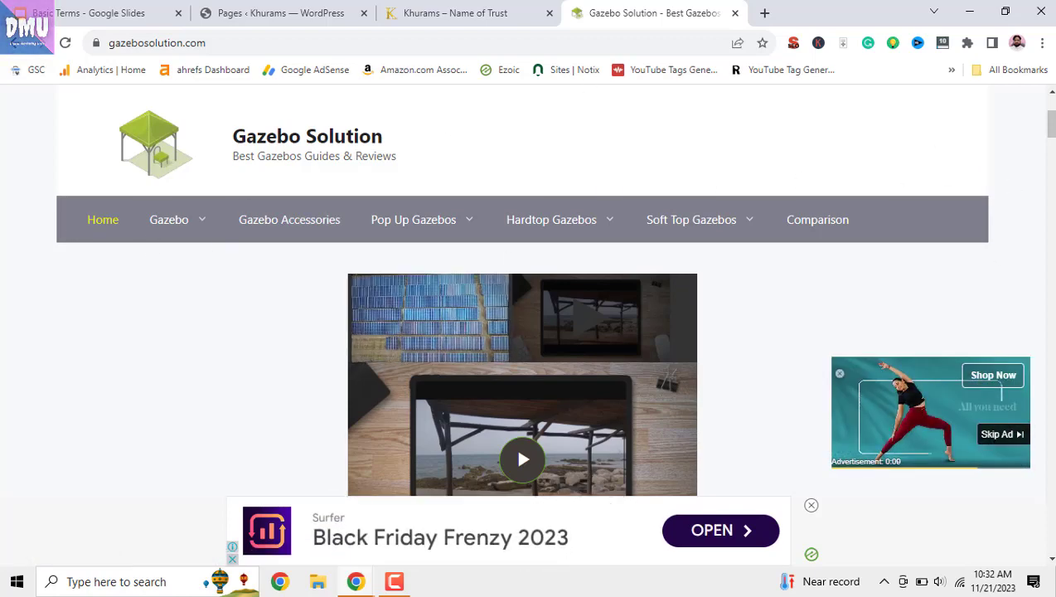
{"action": "left_click_drag", "start_coordinate": [1049, 128], "coordinate": [898, 580]}
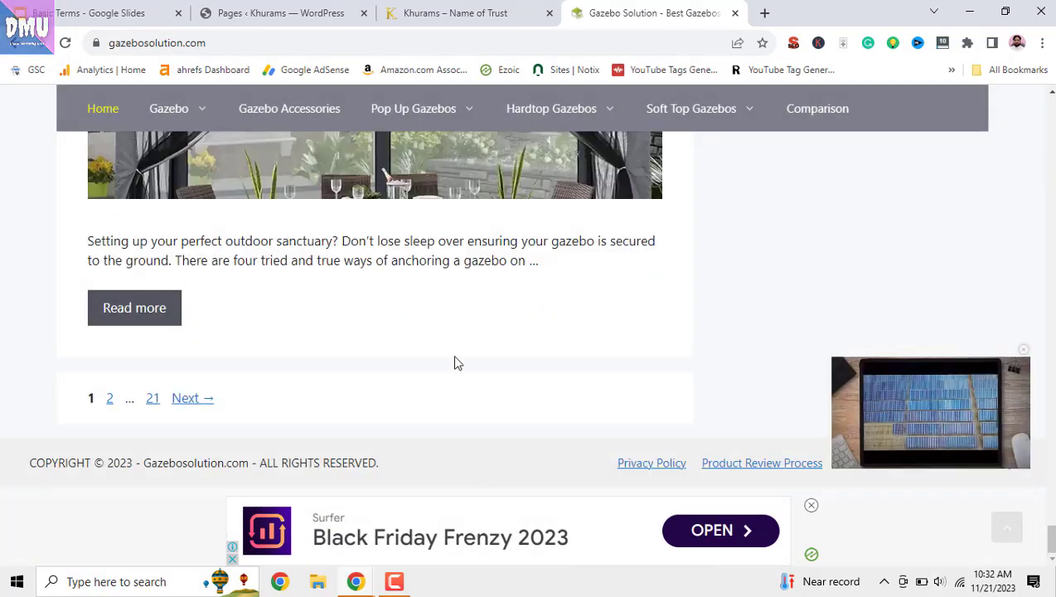
Step: Examine the Gazebo Solution home page's sidebar, including the search box, author About section, disclosure notice, Trending Posts and social links
{"action": "scroll", "coordinate": [455, 318], "scroll_direction": "up", "scroll_amount": 10}
{"action": "scroll", "coordinate": [934, 405], "scroll_direction": "up", "scroll_amount": 10}
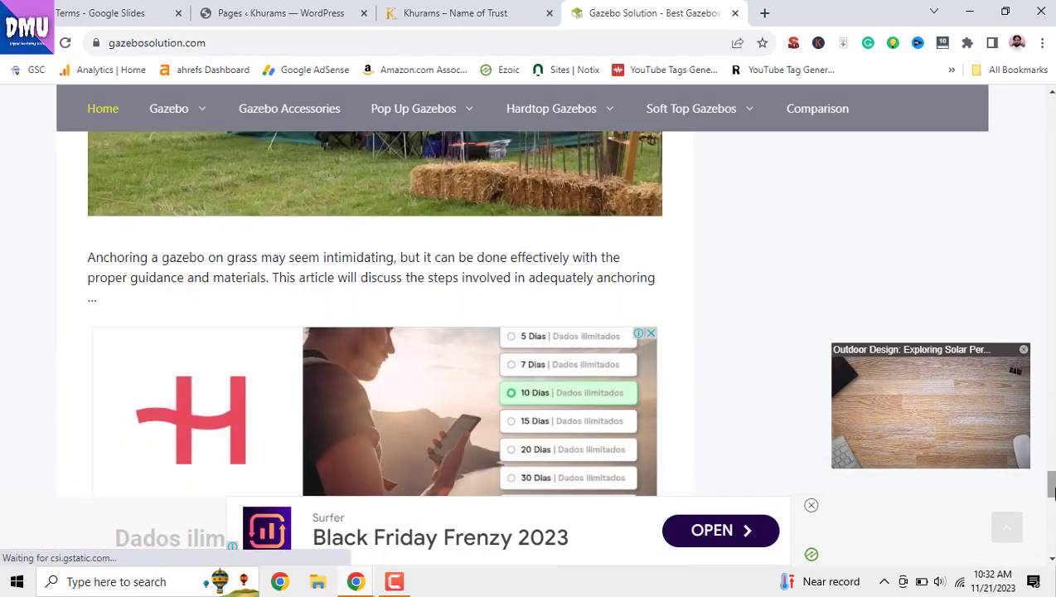
{"action": "scroll", "coordinate": [962, 207], "scroll_direction": "down", "scroll_amount": 6}
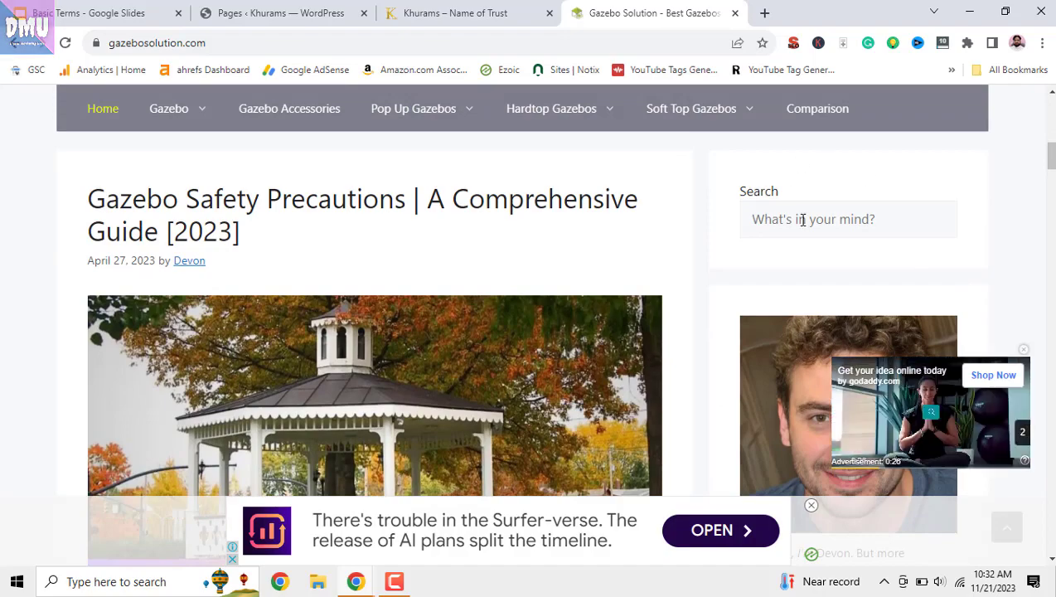
{"action": "scroll", "coordinate": [791, 226], "scroll_direction": "down", "scroll_amount": 8}
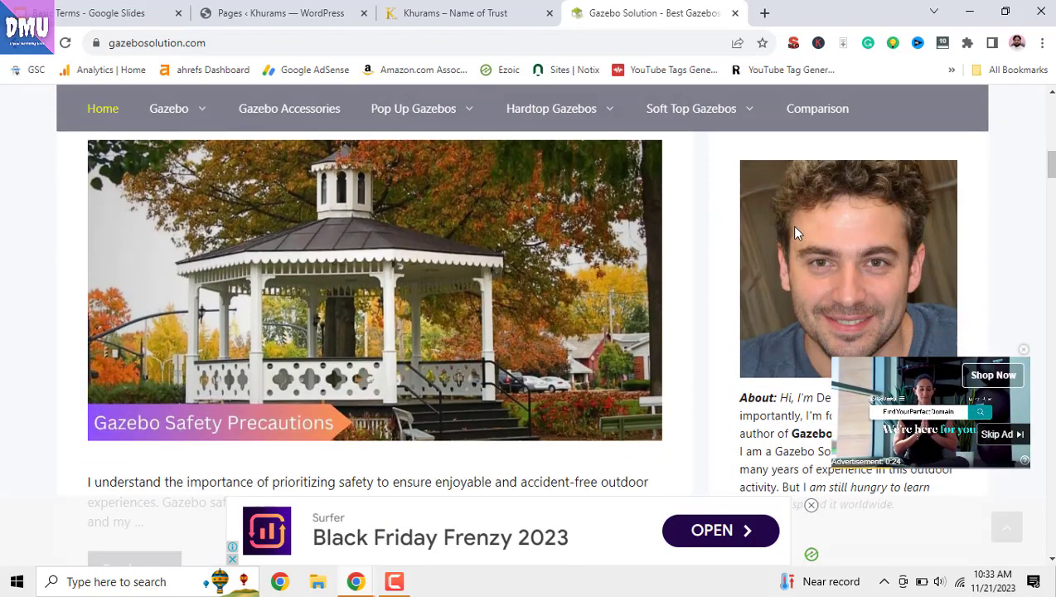
{"action": "scroll", "coordinate": [796, 233], "scroll_direction": "down", "scroll_amount": 8}
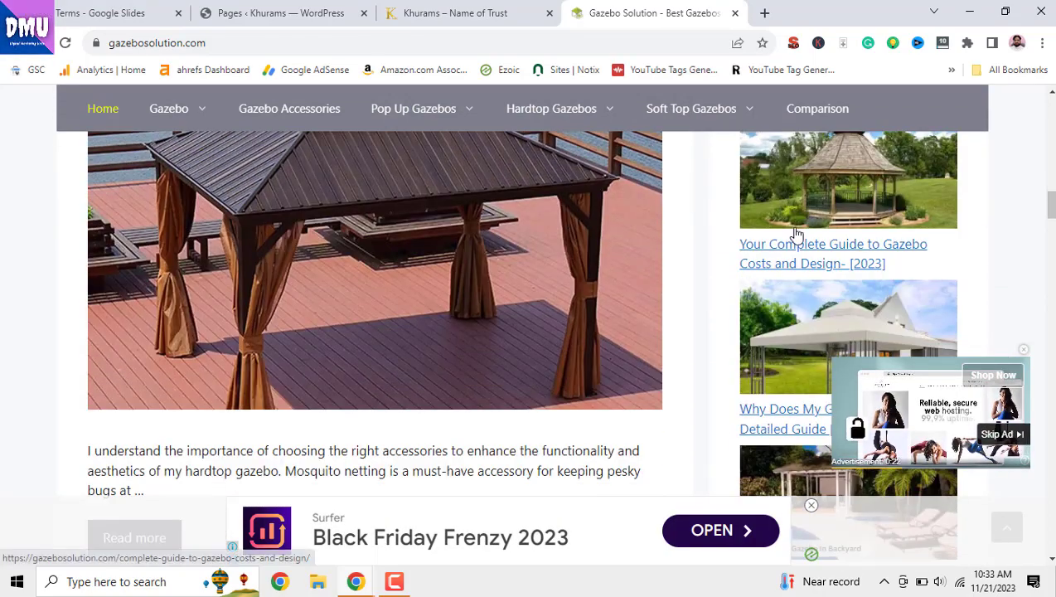
{"action": "scroll", "coordinate": [801, 330], "scroll_direction": "down", "scroll_amount": 3}
{"action": "scroll", "coordinate": [801, 330], "scroll_direction": "up", "scroll_amount": 7}
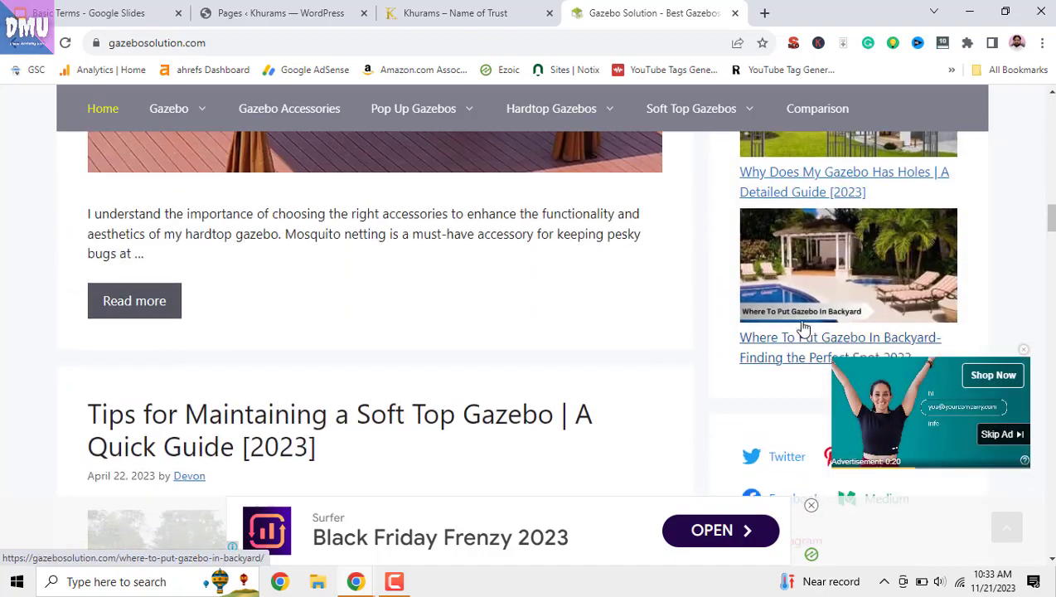
{"action": "scroll", "coordinate": [803, 328], "scroll_direction": "up", "scroll_amount": 2}
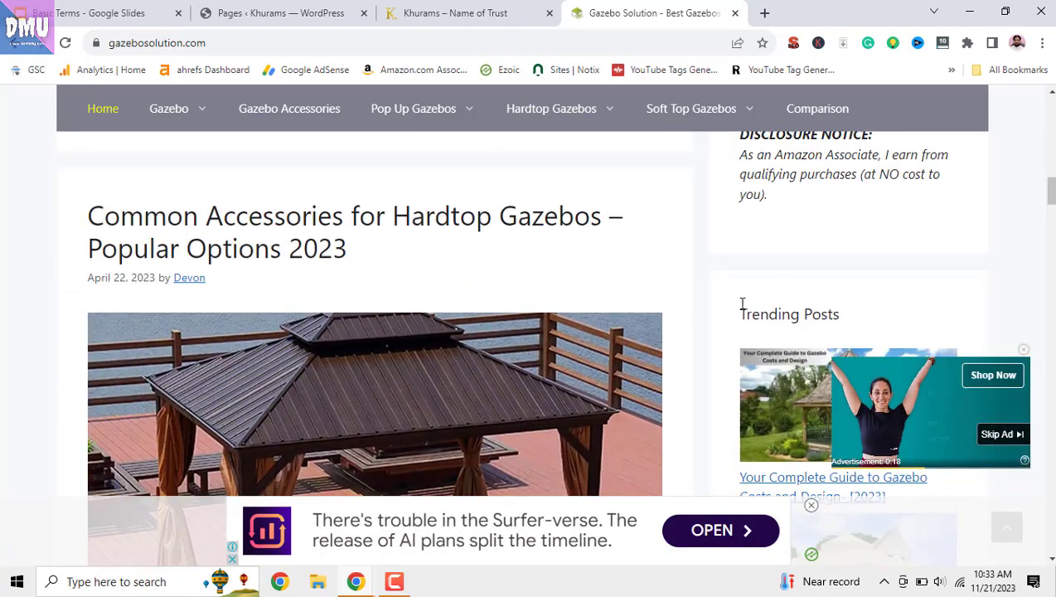
{"action": "left_click_drag", "start_coordinate": [741, 313], "coordinate": [860, 310]}
{"action": "scroll", "coordinate": [859, 310], "scroll_direction": "down", "scroll_amount": 12}
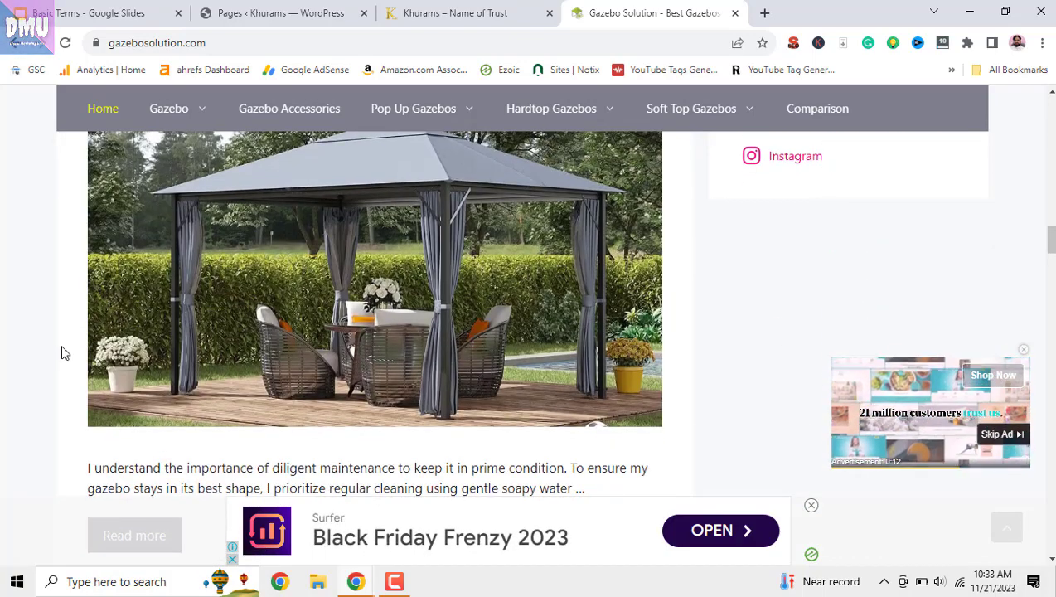
Step: Switch to the Khurams WordPress dashboard and open the Menus page of the site's appearance settings
{"action": "left_click", "coordinate": [478, 13]}
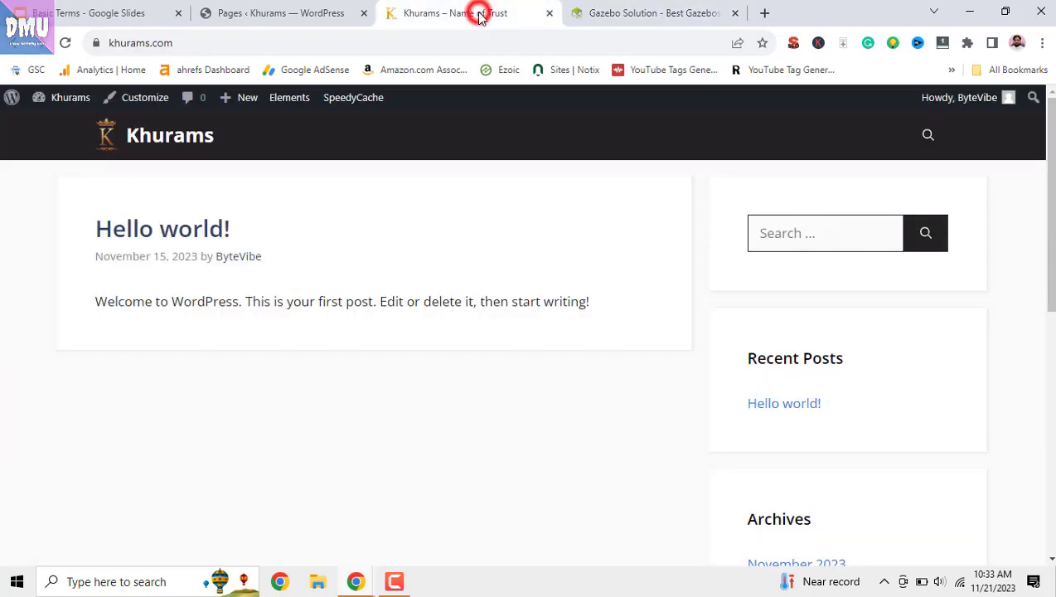
{"action": "left_click", "coordinate": [288, 14]}
{"action": "mouse_move", "coordinate": [47, 404]}
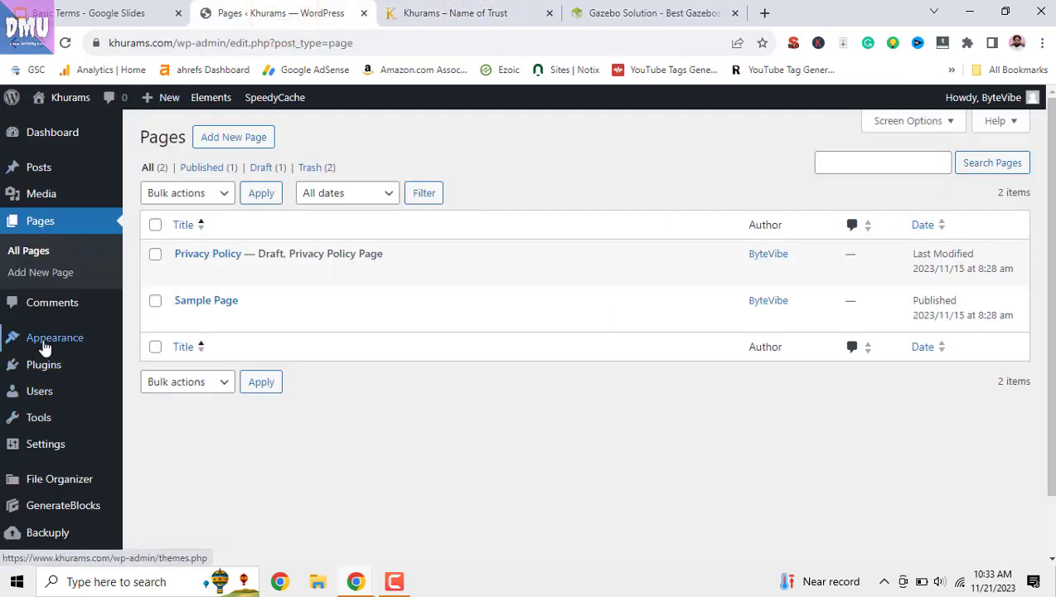
{"action": "mouse_move", "coordinate": [45, 346]}
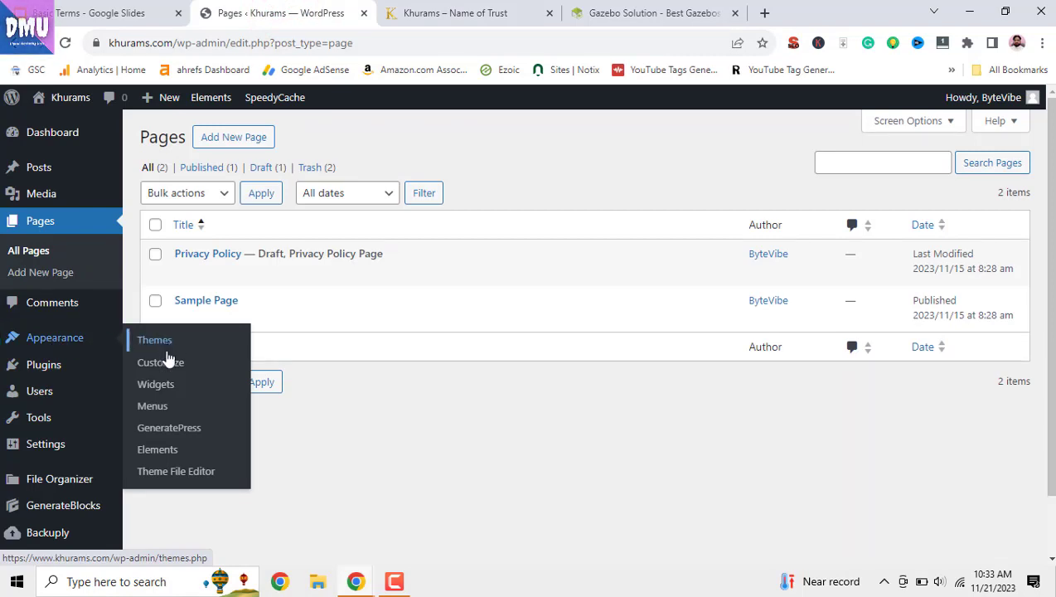
{"action": "left_click", "coordinate": [164, 408]}
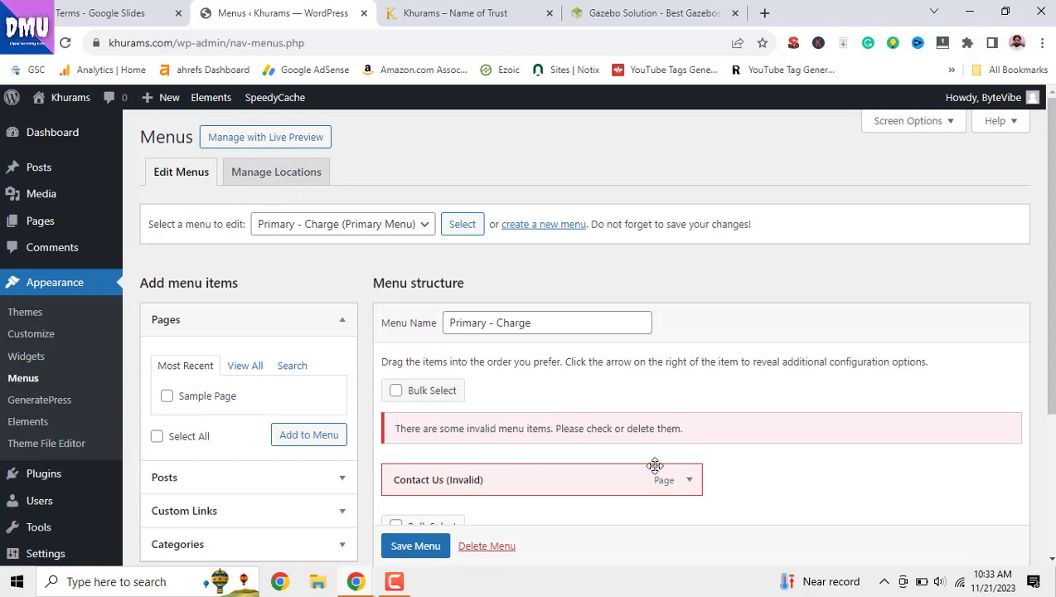
Step: Remove the invalid Contact Us item from the Primary - Charge menu and save the menu
{"action": "left_click", "coordinate": [691, 482]}
{"action": "scroll", "coordinate": [603, 479], "scroll_direction": "down", "scroll_amount": 2}
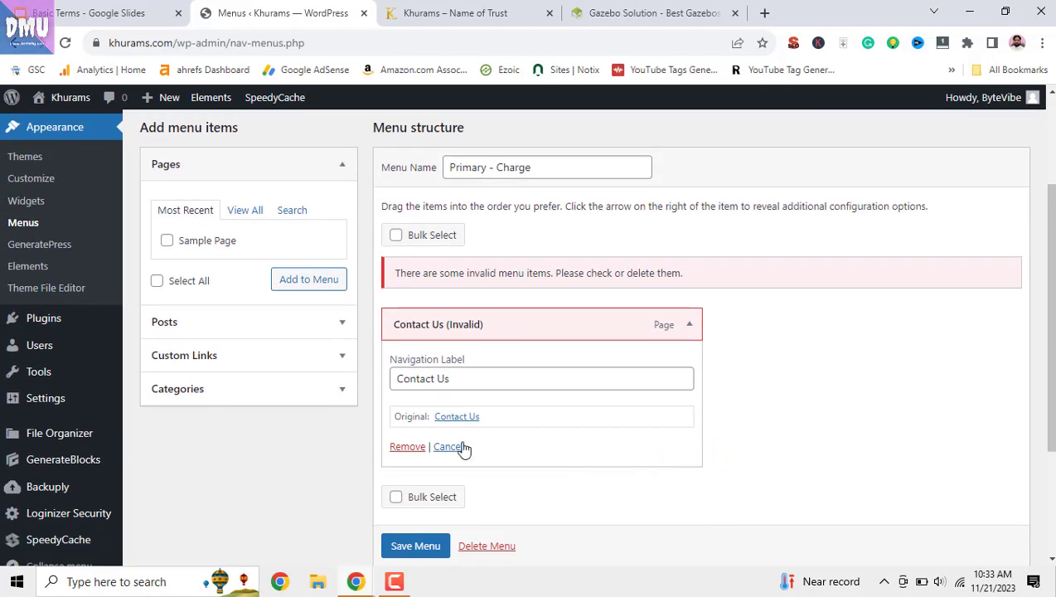
{"action": "left_click", "coordinate": [405, 446]}
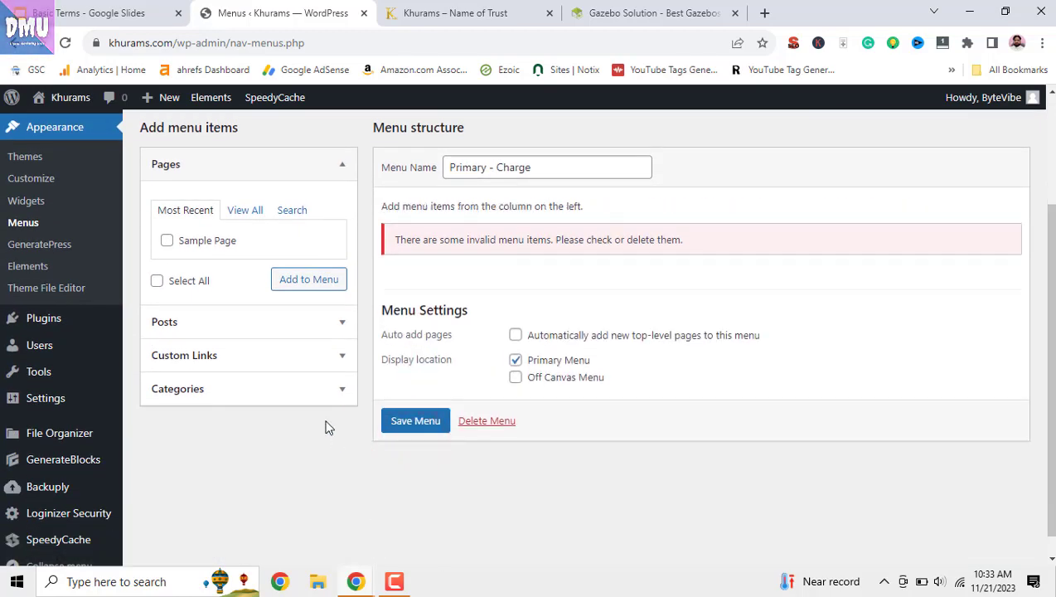
{"action": "scroll", "coordinate": [327, 425], "scroll_direction": "up", "scroll_amount": 2}
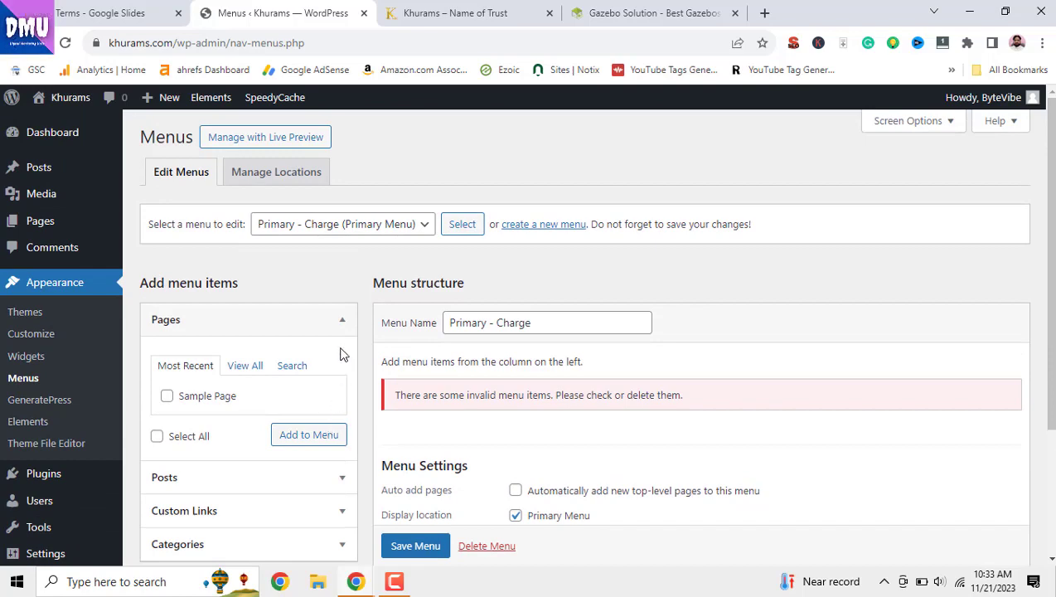
{"action": "left_click", "coordinate": [417, 546]}
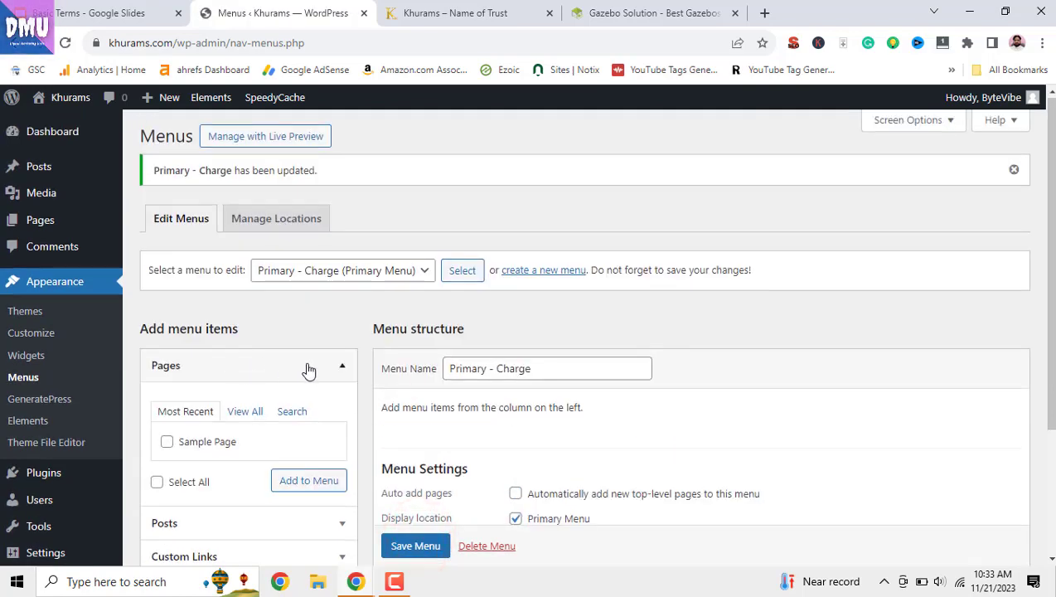
{"action": "scroll", "coordinate": [306, 372], "scroll_direction": "down", "scroll_amount": 1}
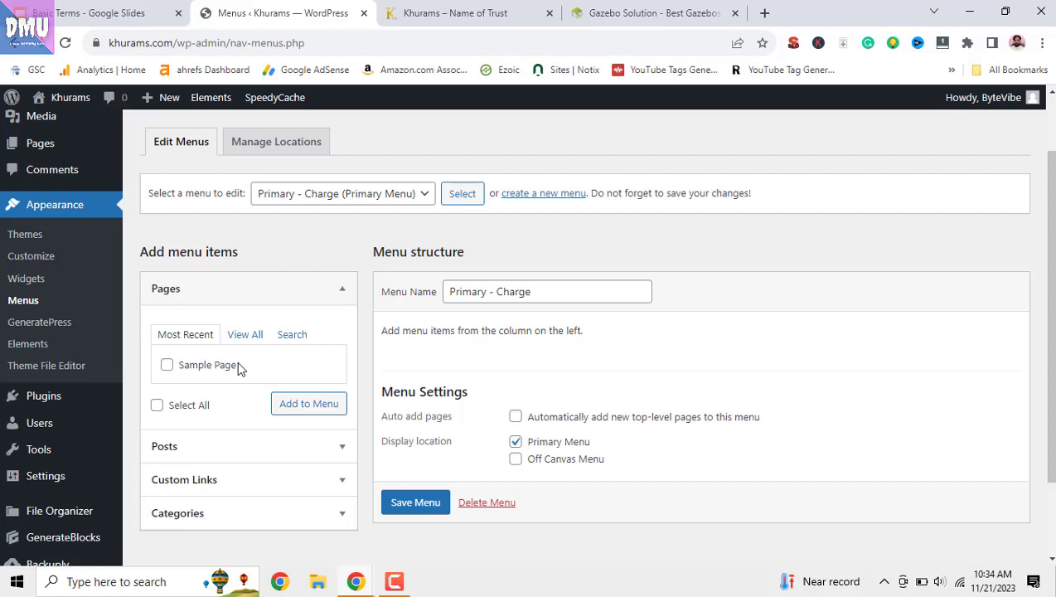
Step: Compare the Khurams home page's header with the Gazebo Solution home page's logo and main navigation
{"action": "left_click", "coordinate": [432, 9]}
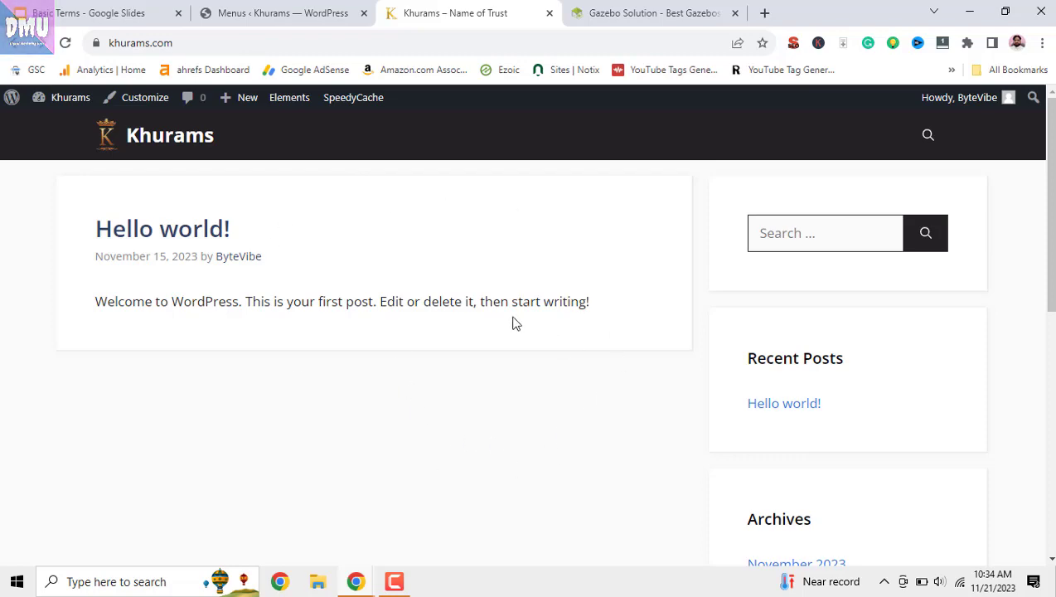
{"action": "left_click", "coordinate": [653, 14]}
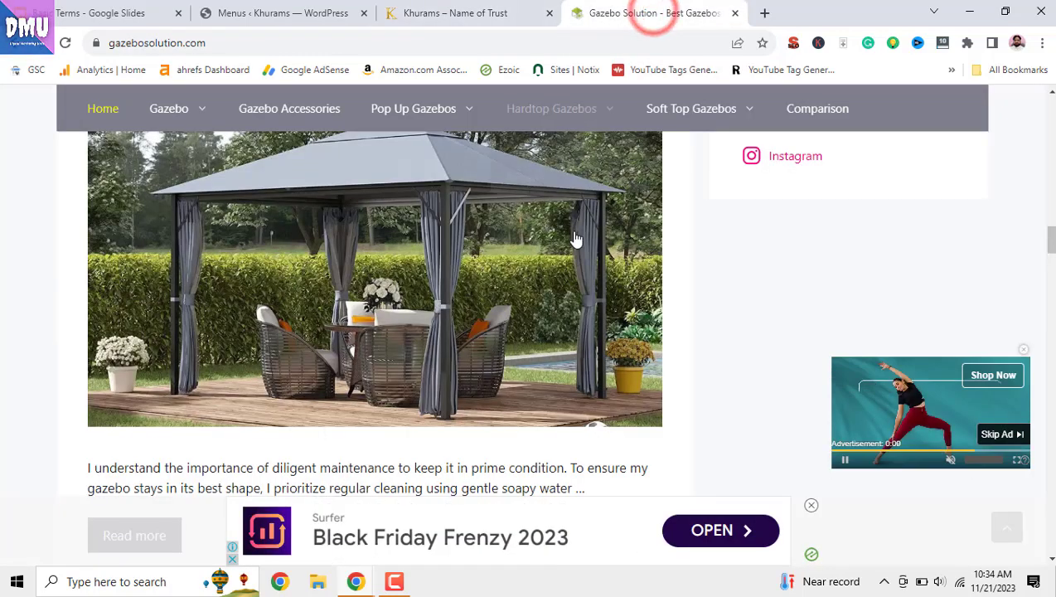
{"action": "left_click_drag", "start_coordinate": [1049, 240], "coordinate": [990, 101]}
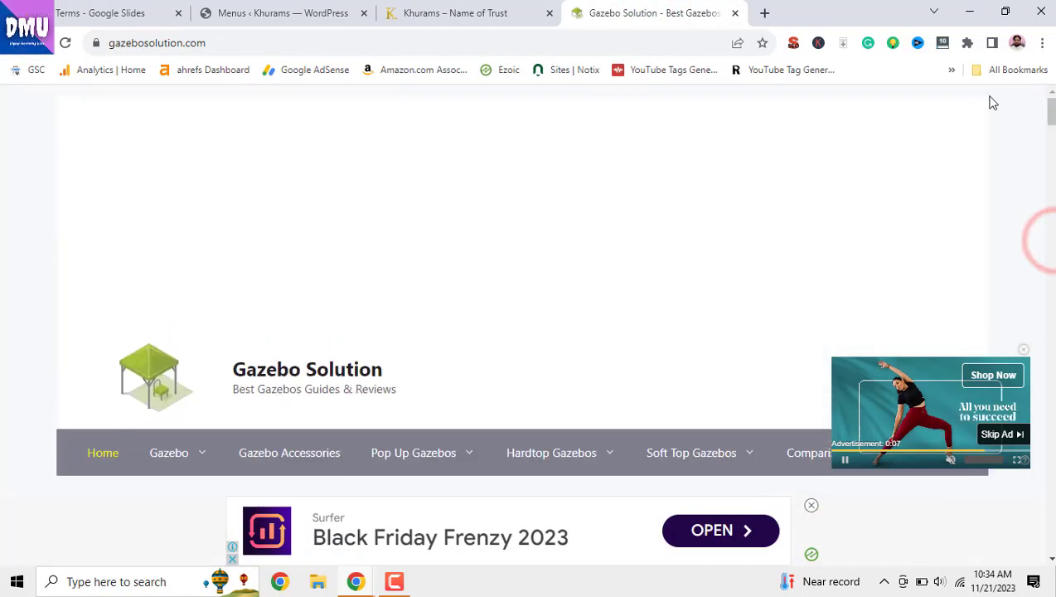
{"action": "left_click", "coordinate": [986, 503]}
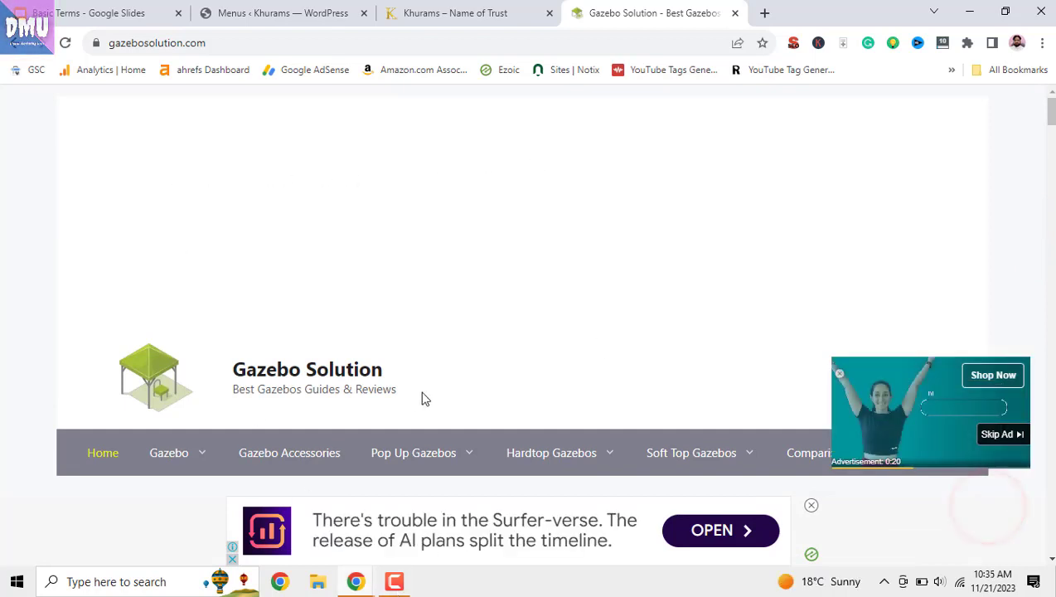
{"action": "scroll", "coordinate": [422, 397], "scroll_direction": "down", "scroll_amount": 3}
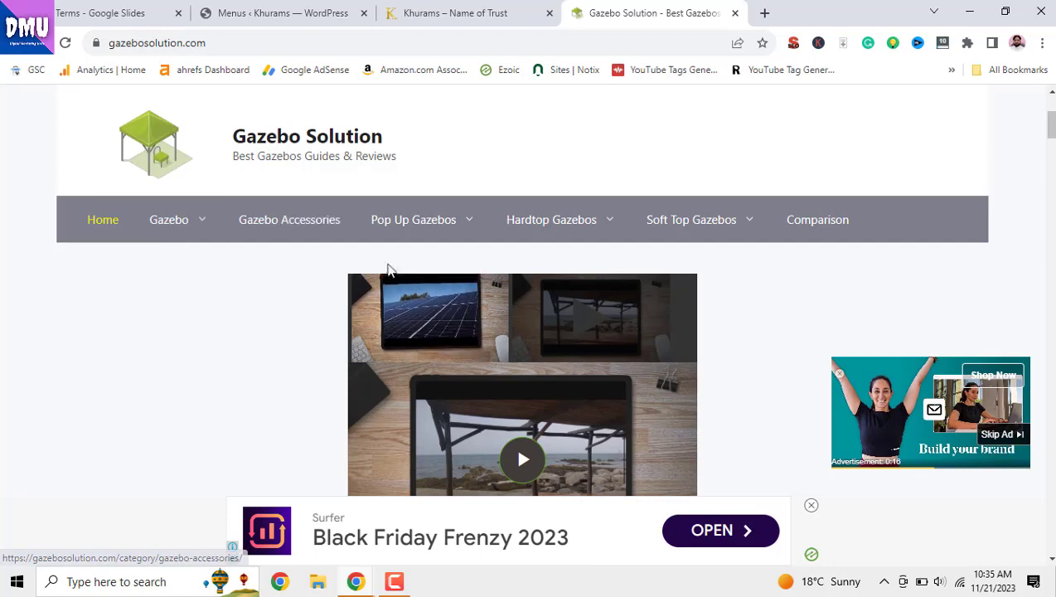
Step: Open the Guides category under Pop Up Gazebos and view its article on assembling a garden pop-up gazebo with netting
{"action": "mouse_move", "coordinate": [413, 232]}
{"action": "left_click", "coordinate": [403, 262]}
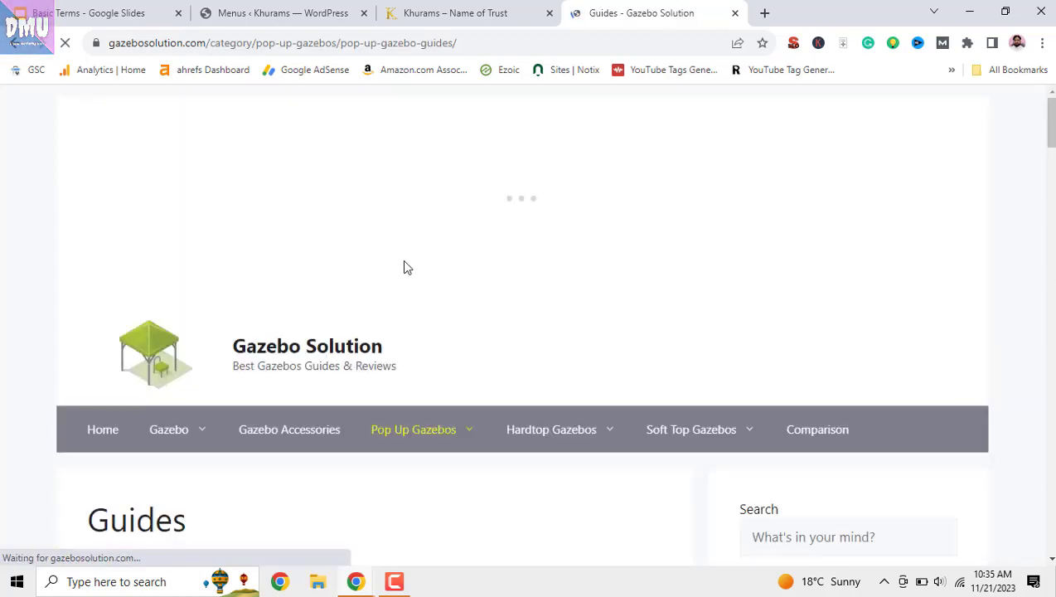
{"action": "scroll", "coordinate": [405, 268], "scroll_direction": "down", "scroll_amount": 3}
{"action": "left_click", "coordinate": [377, 316]}
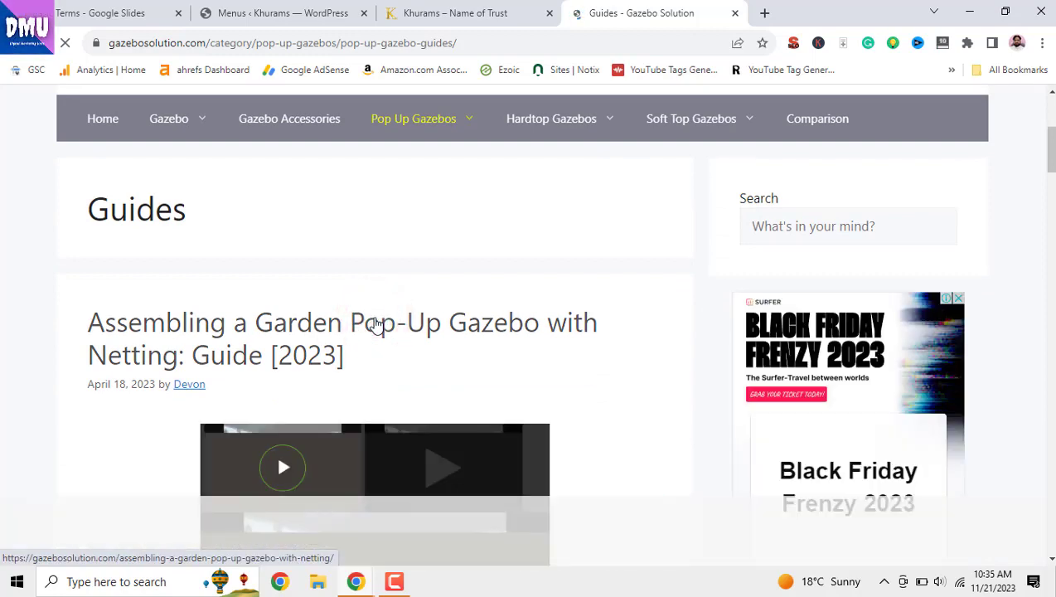
{"action": "scroll", "coordinate": [374, 323], "scroll_direction": "up", "scroll_amount": 3}
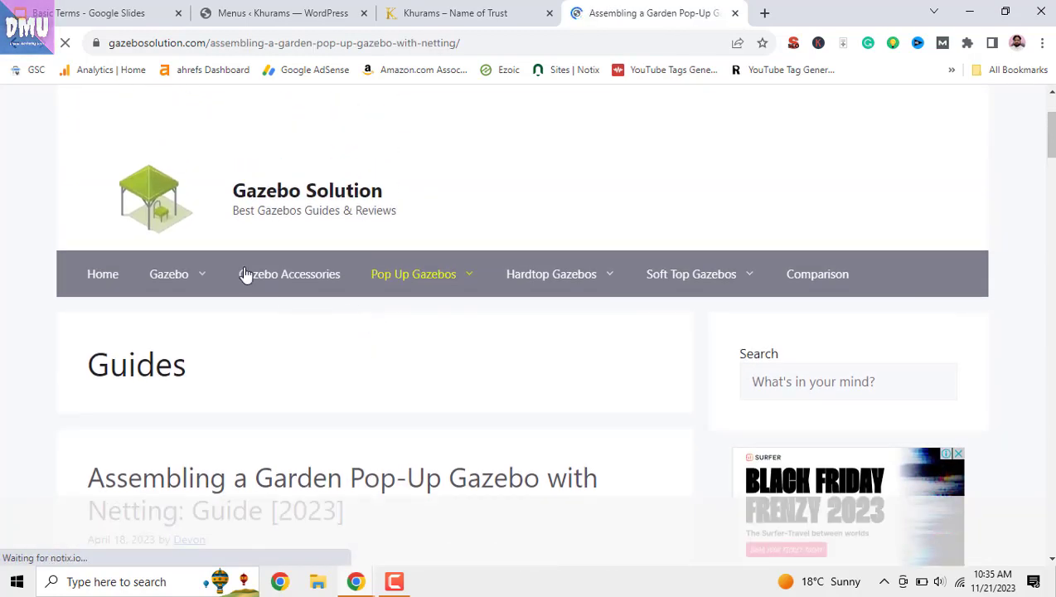
{"action": "mouse_move", "coordinate": [168, 205]}
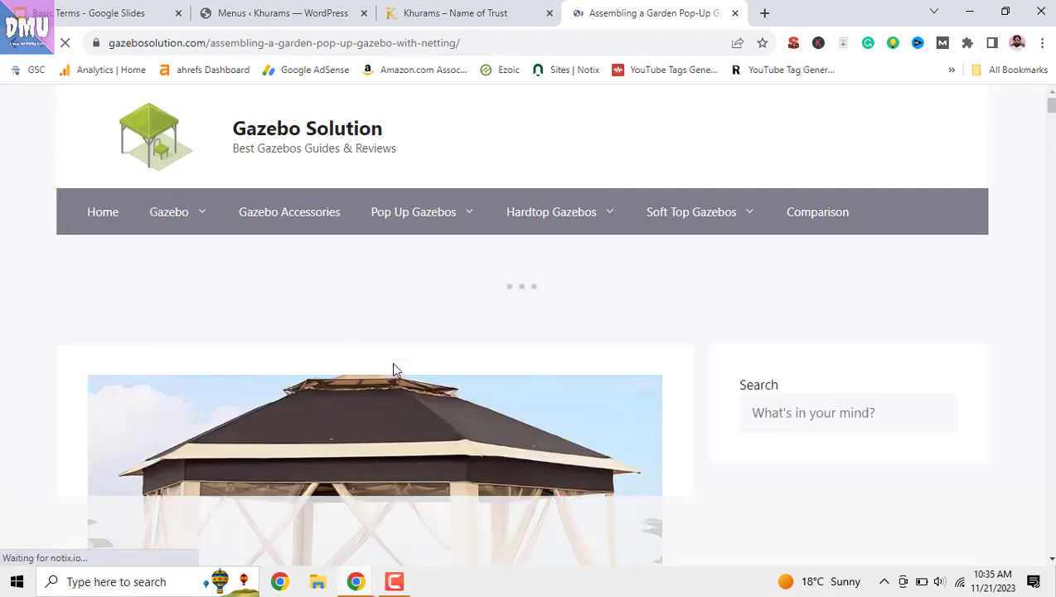
Step: Return to the Gazebo Solution home page and look over its posts, disclosure notice and Trending Posts
{"action": "left_click", "coordinate": [110, 217]}
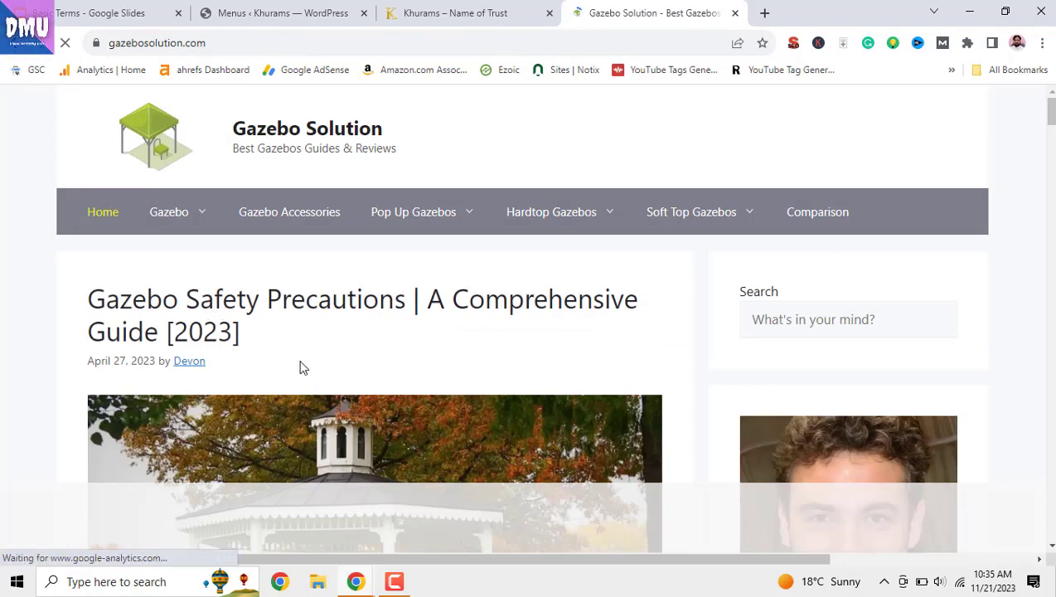
{"action": "scroll", "coordinate": [303, 368], "scroll_direction": "down", "scroll_amount": 7}
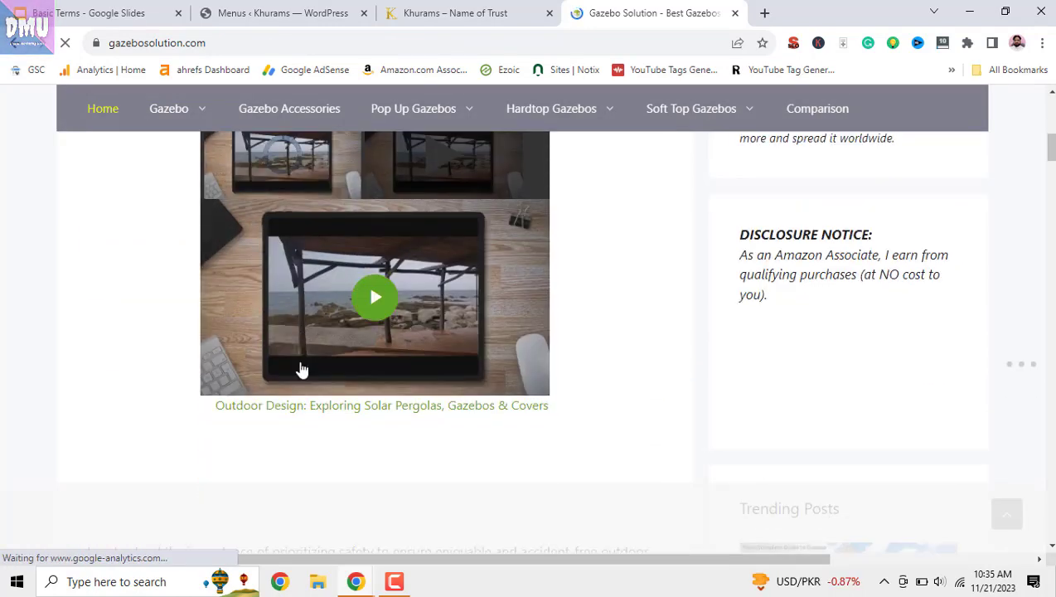
{"action": "scroll", "coordinate": [301, 368], "scroll_direction": "down", "scroll_amount": 3}
Step: Compare the Khurams home page and its menu editor with the Gazebo Solution home page, dismissing the full-page ad there
{"action": "left_click", "coordinate": [454, 12]}
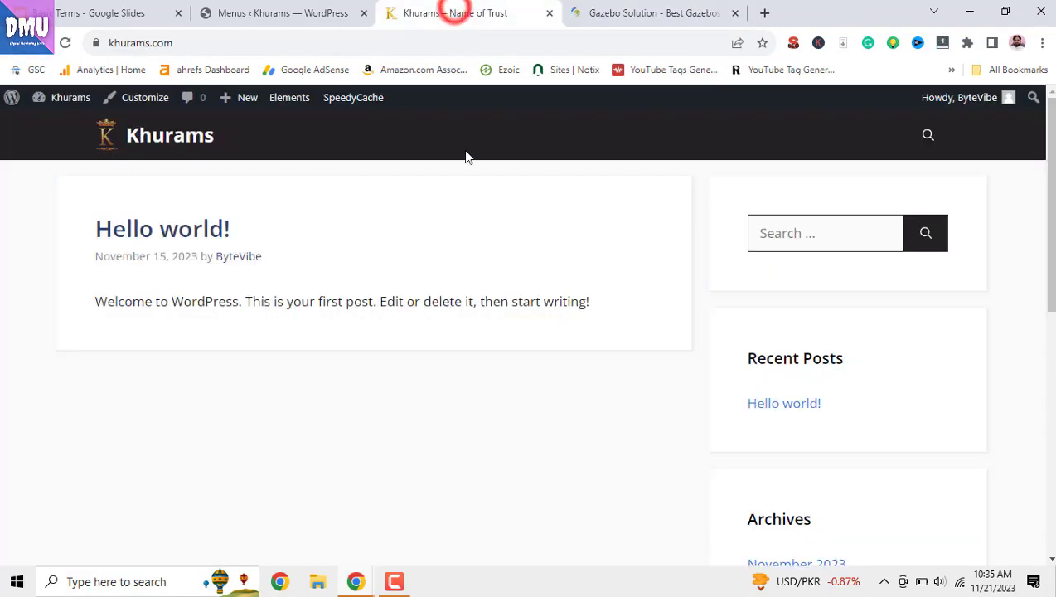
{"action": "left_click", "coordinate": [285, 18]}
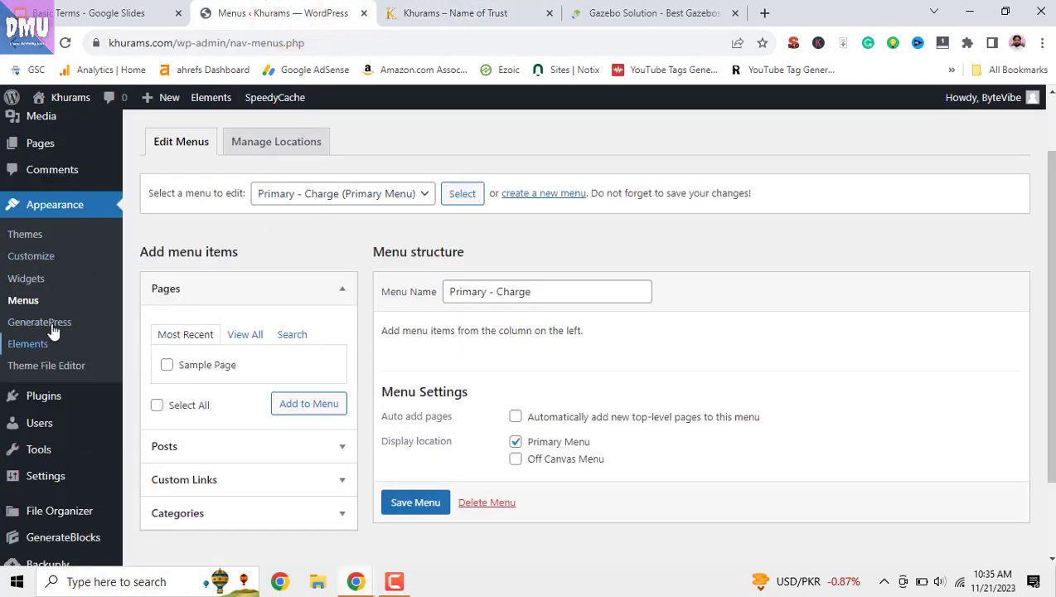
{"action": "left_click", "coordinate": [597, 15]}
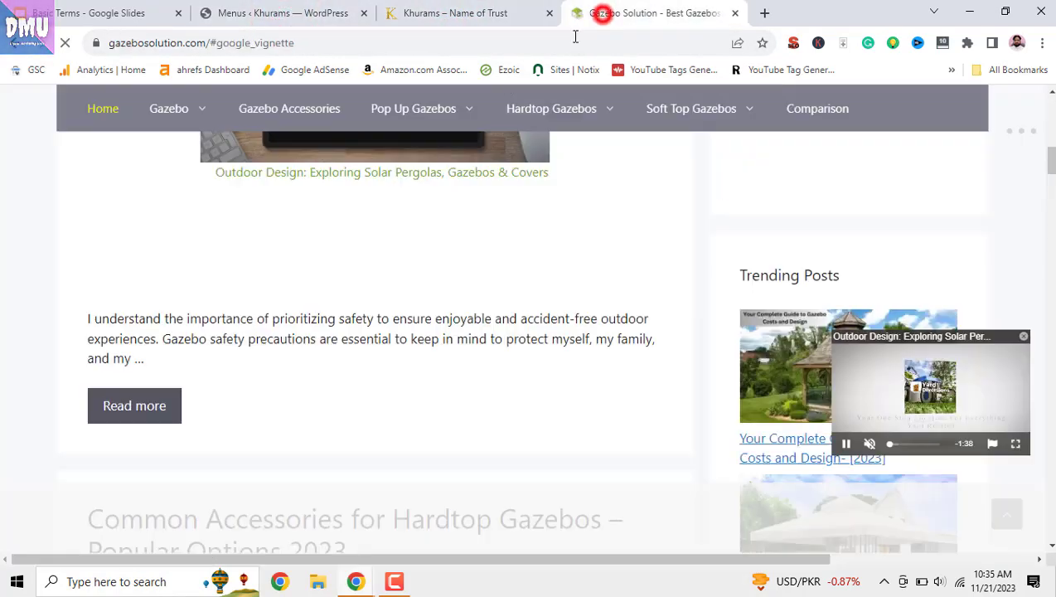
{"action": "left_click_drag", "start_coordinate": [1049, 158], "coordinate": [1053, 80]}
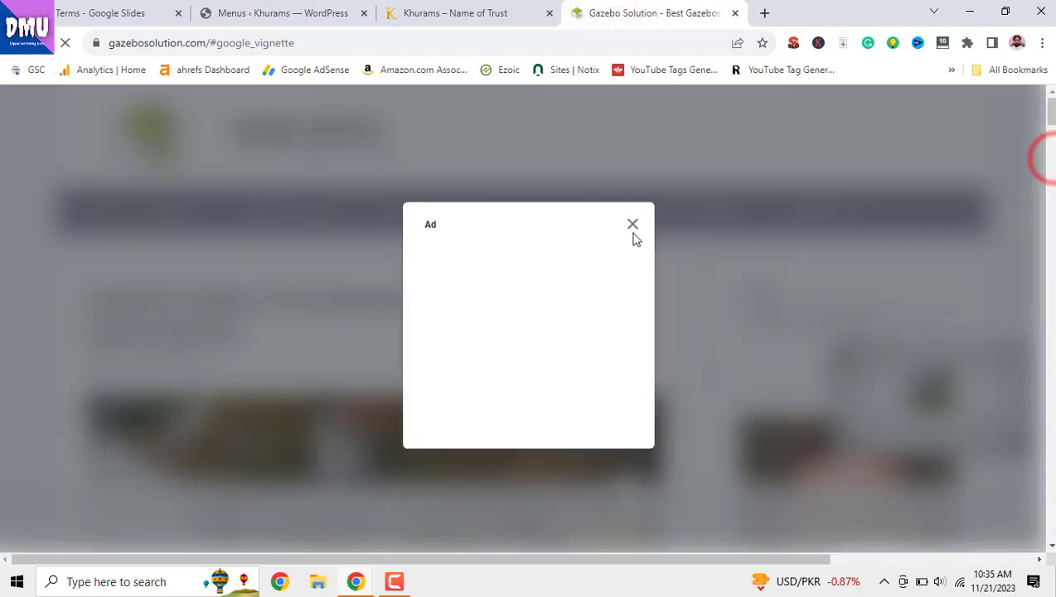
{"action": "left_click", "coordinate": [631, 226]}
{"action": "scroll", "coordinate": [307, 332], "scroll_direction": "up", "scroll_amount": 3}
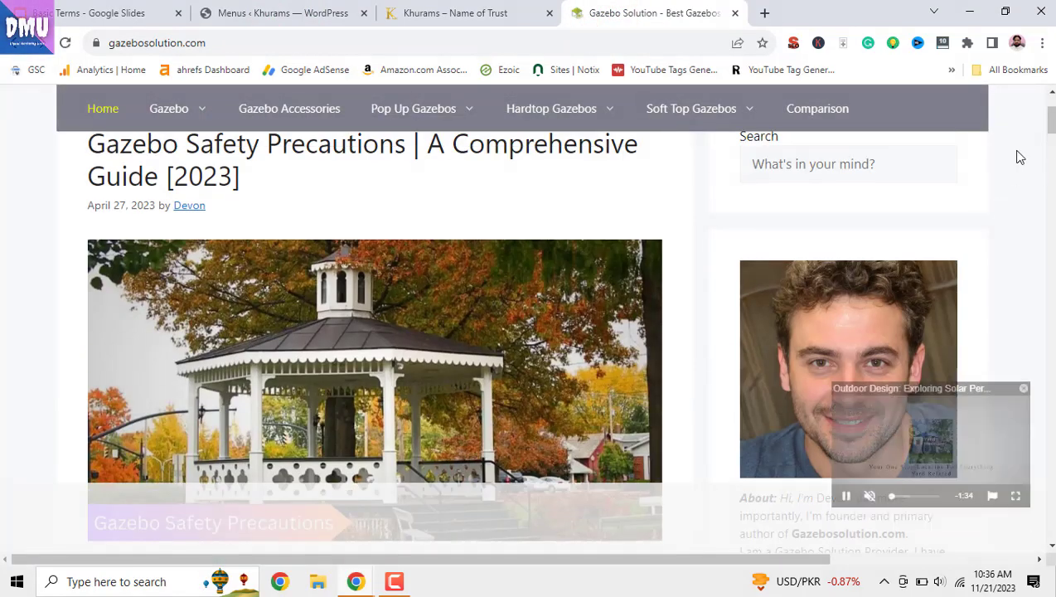
Step: Return to the Khurams menu editor and start a custom link with the link text Home
{"action": "left_click", "coordinate": [435, 15]}
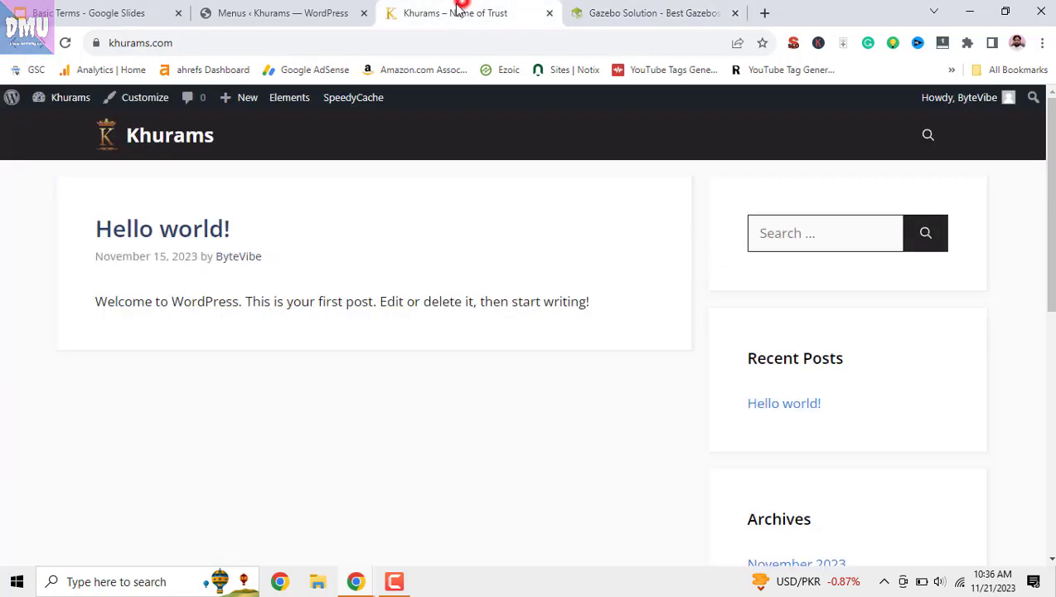
{"action": "left_click", "coordinate": [300, 12]}
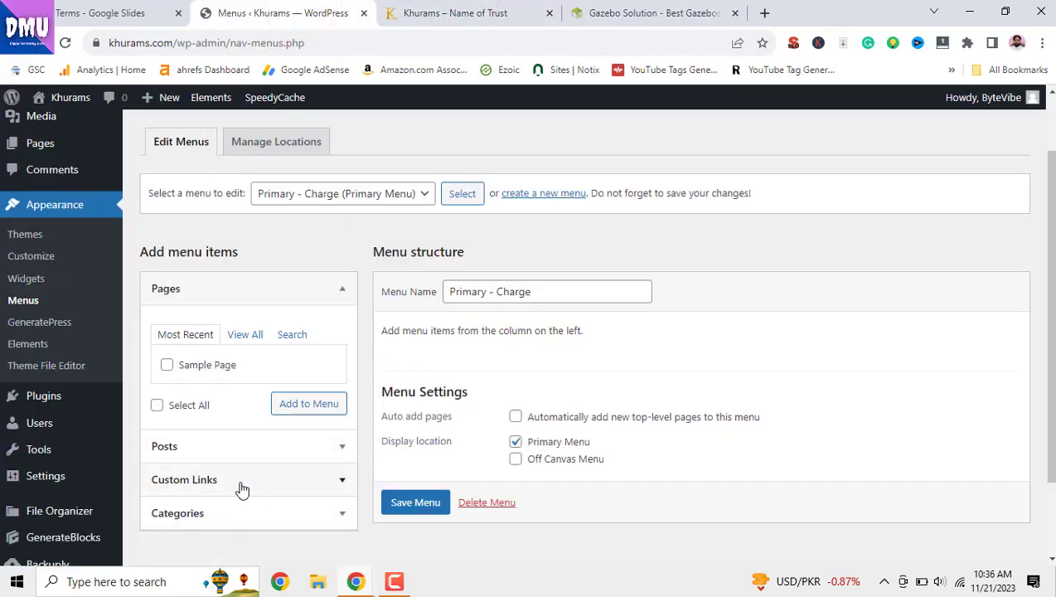
{"action": "left_click", "coordinate": [315, 490]}
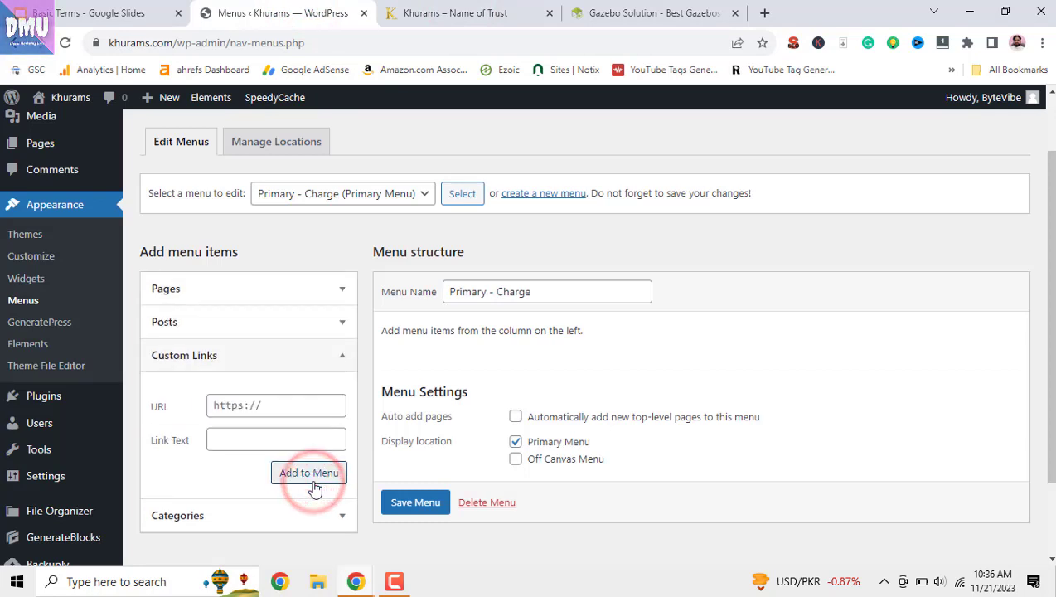
{"action": "left_click", "coordinate": [246, 439]}
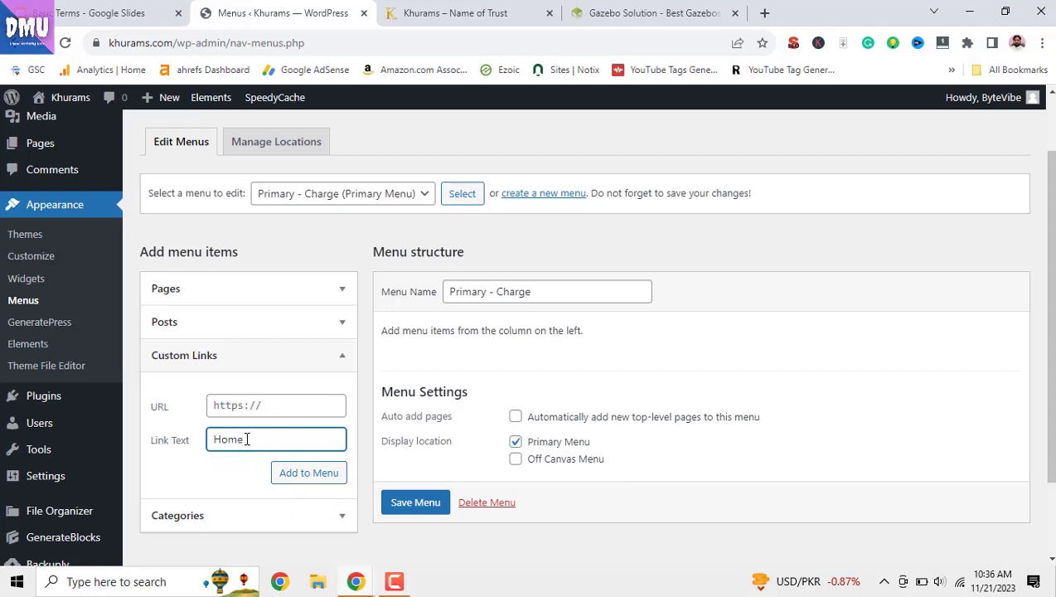
{"action": "left_click", "coordinate": [250, 404]}
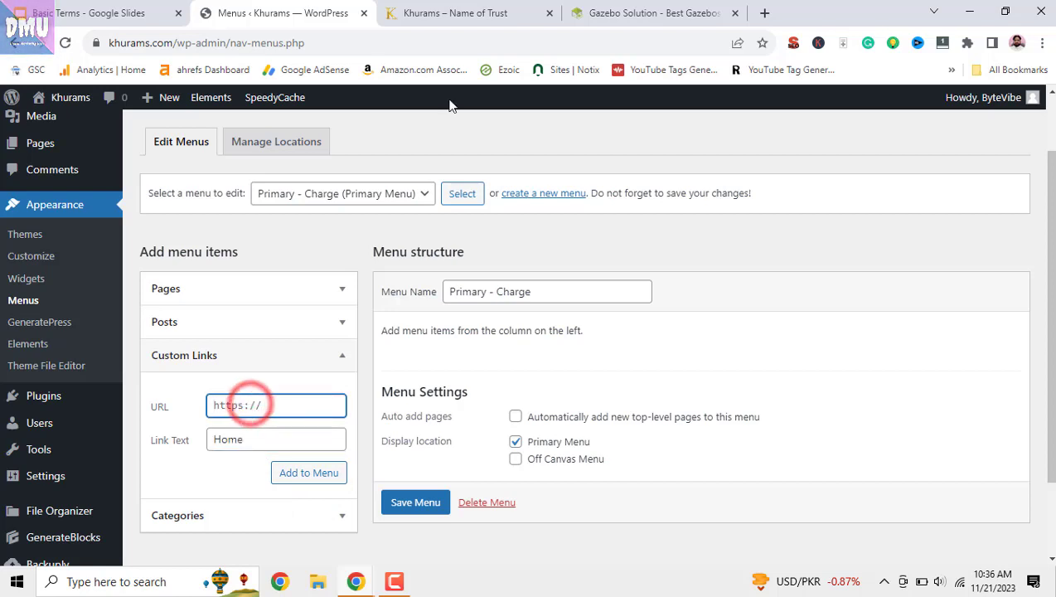
{"action": "left_click", "coordinate": [464, 13]}
{"action": "left_click", "coordinate": [131, 42]}
{"action": "right_click", "coordinate": [129, 42]}
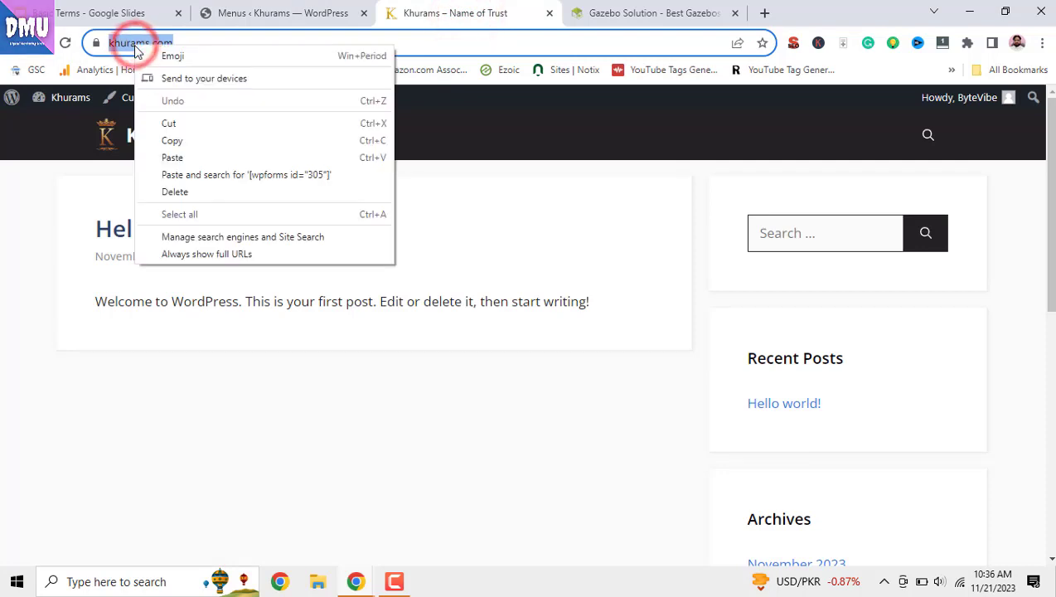
{"action": "left_click", "coordinate": [129, 42]}
{"action": "right_click", "coordinate": [133, 44]}
{"action": "left_click", "coordinate": [183, 141]}
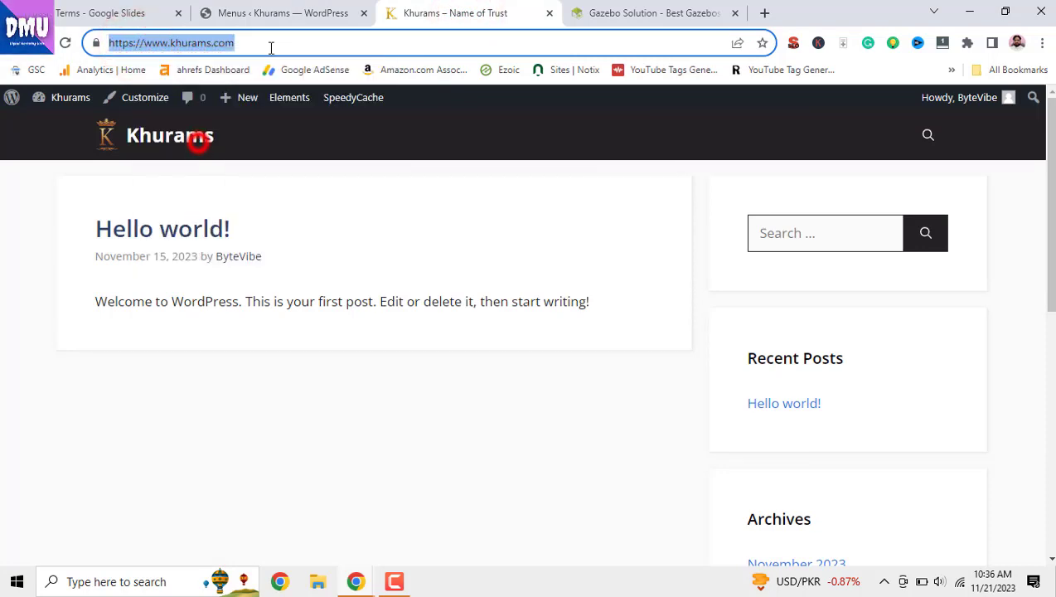
{"action": "left_click", "coordinate": [282, 13]}
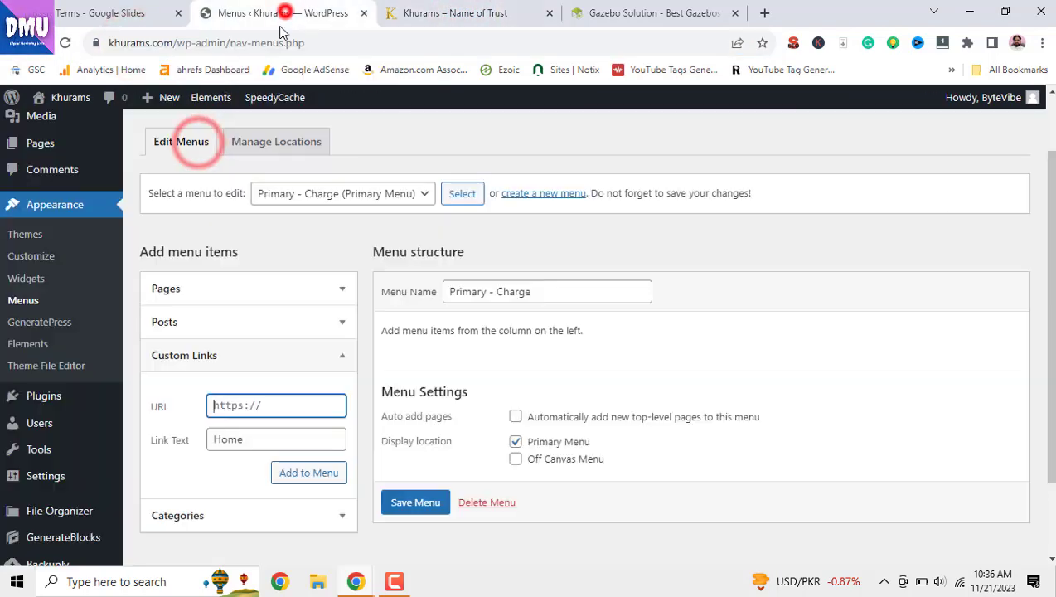
{"action": "right_click", "coordinate": [262, 410]}
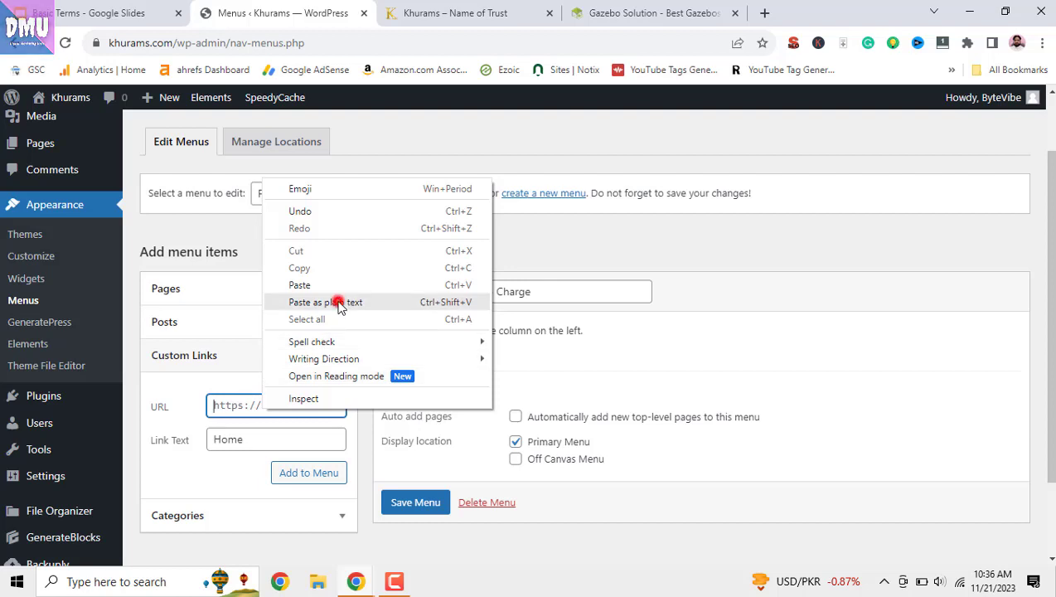
{"action": "left_click", "coordinate": [339, 303]}
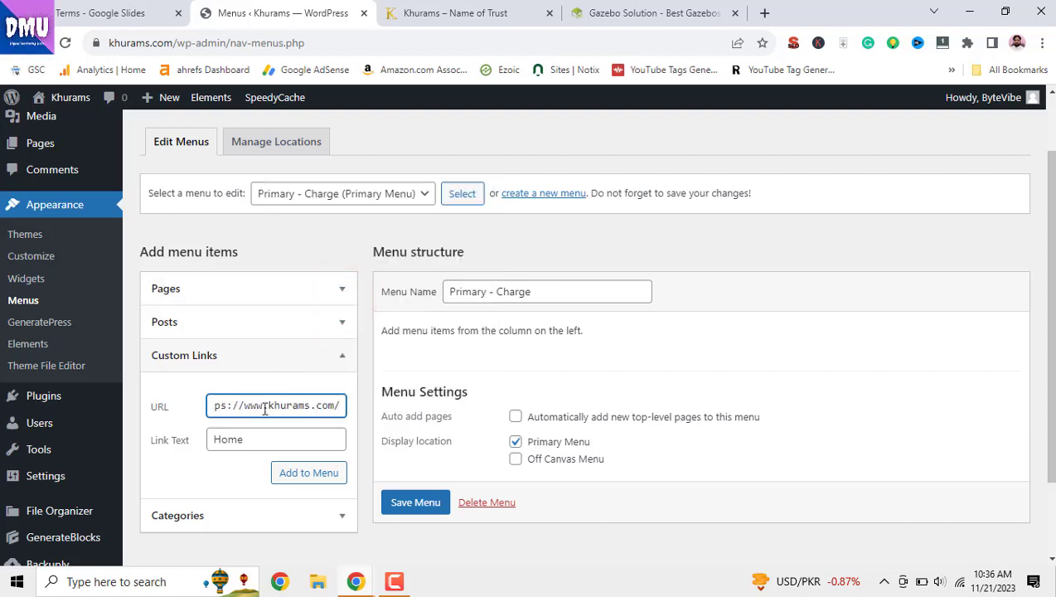
{"action": "left_click_drag", "start_coordinate": [264, 408], "coordinate": [191, 414]}
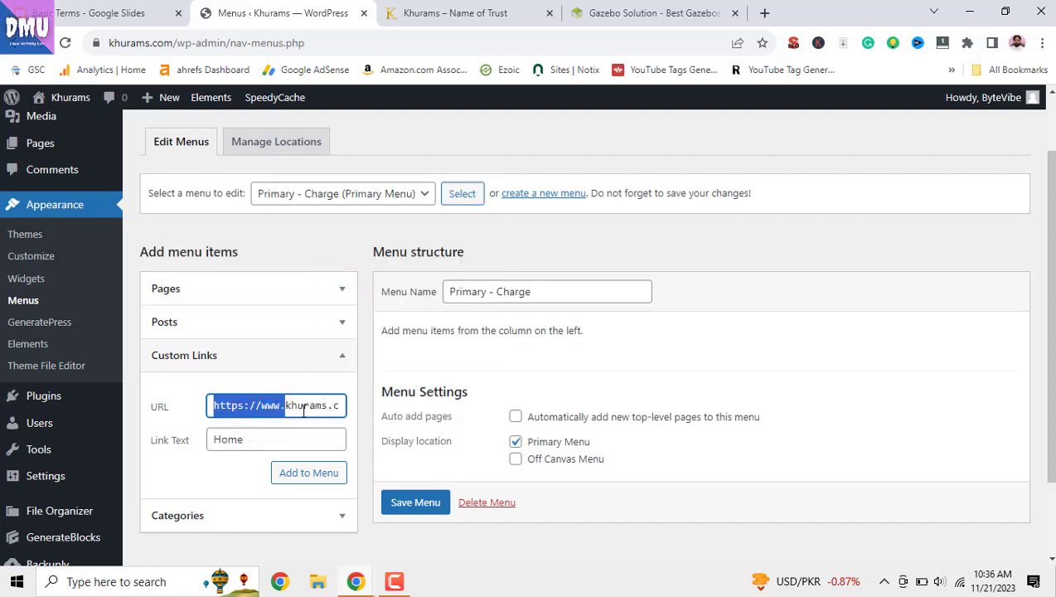
{"action": "left_click", "coordinate": [227, 473]}
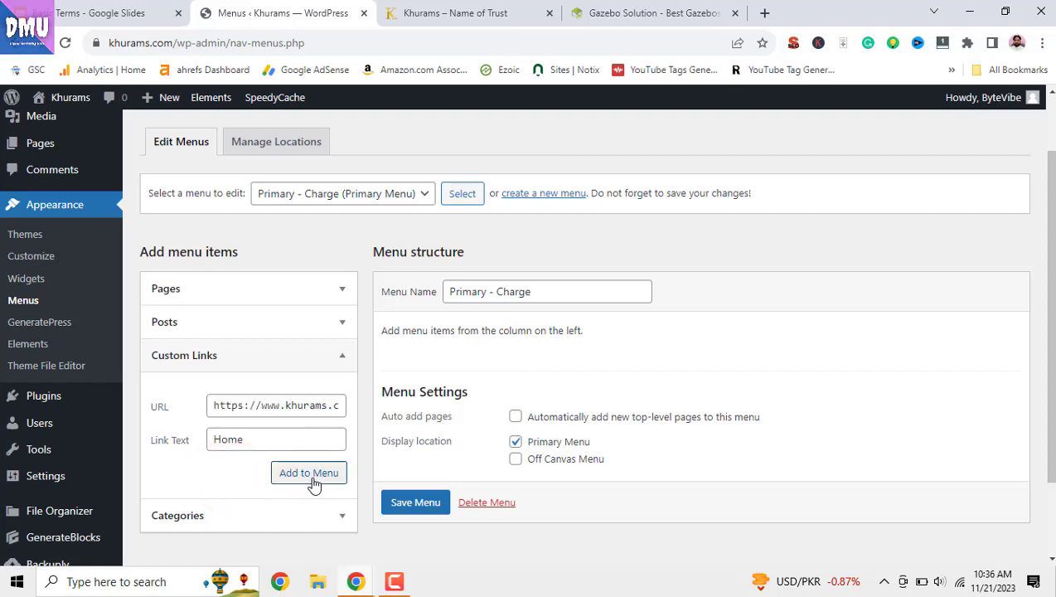
Step: Keep the Primary - Charge menu selected, add the Home custom link to it and save the menu
{"action": "left_click", "coordinate": [417, 199]}
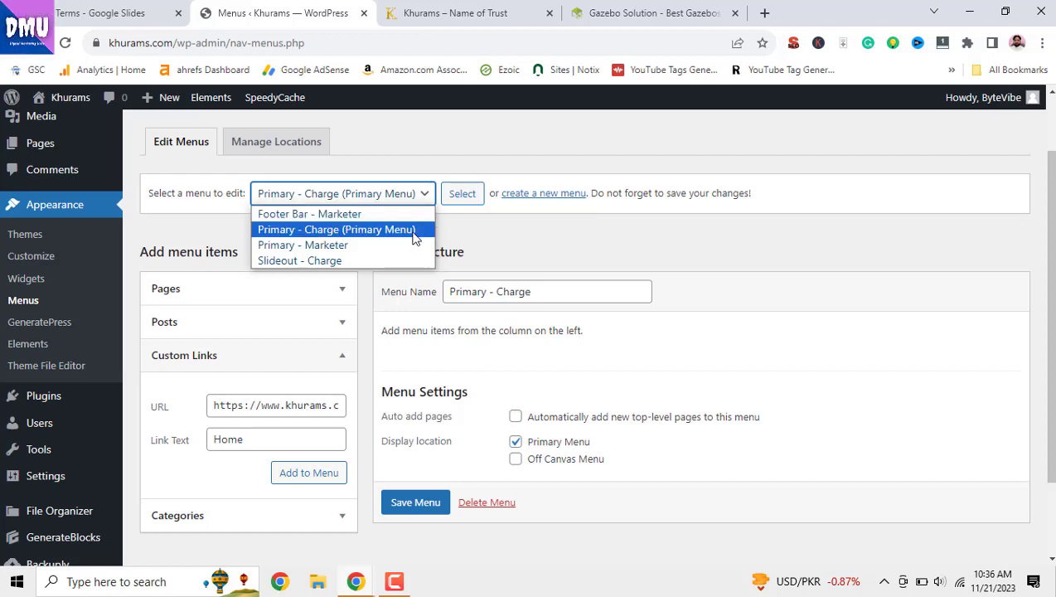
{"action": "left_click", "coordinate": [415, 237]}
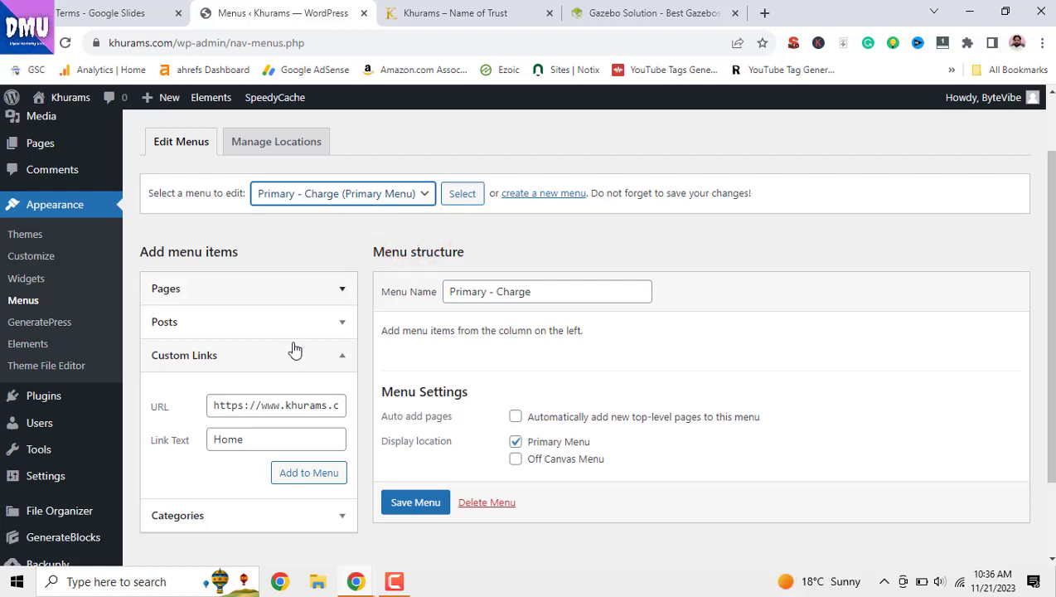
{"action": "left_click", "coordinate": [310, 480]}
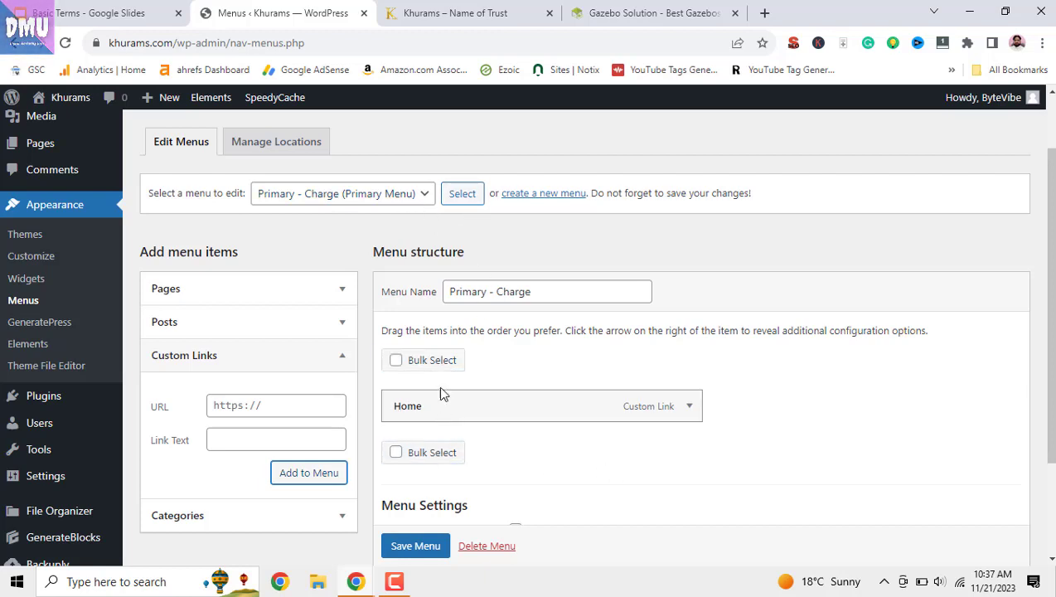
{"action": "left_click", "coordinate": [417, 547]}
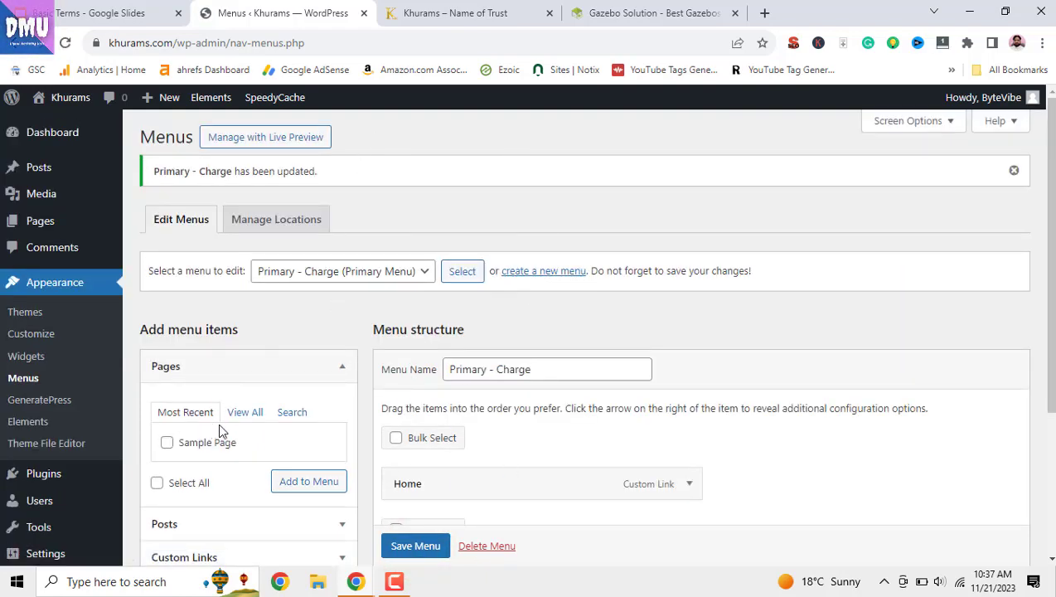
{"action": "scroll", "coordinate": [257, 415], "scroll_direction": "down", "scroll_amount": 3}
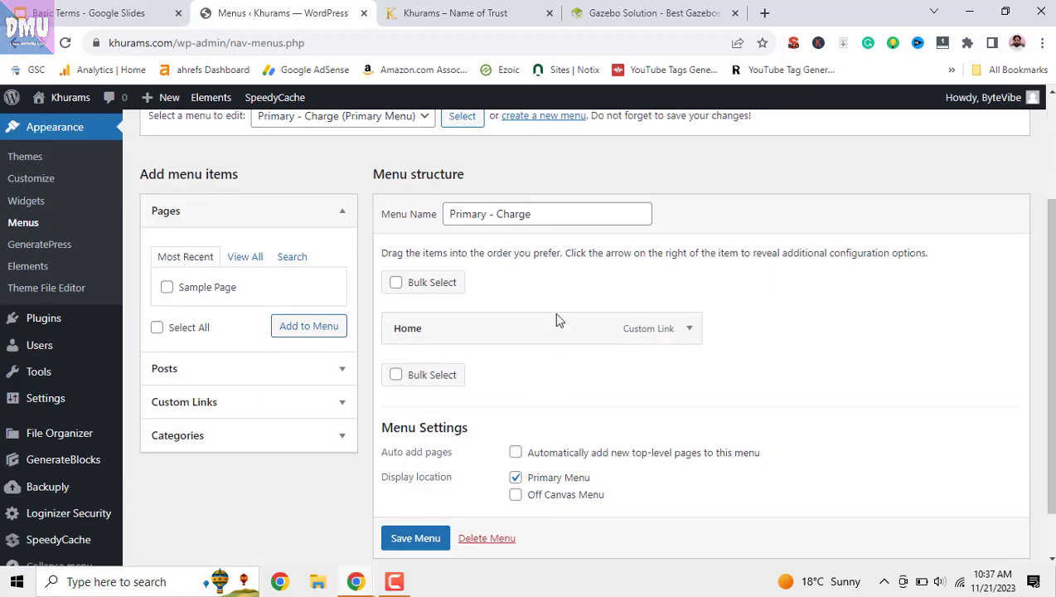
Step: Reload the Khurams site, open the Hello world! post, and test returning home with the Home menu link and the site logo
{"action": "left_click", "coordinate": [485, 13]}
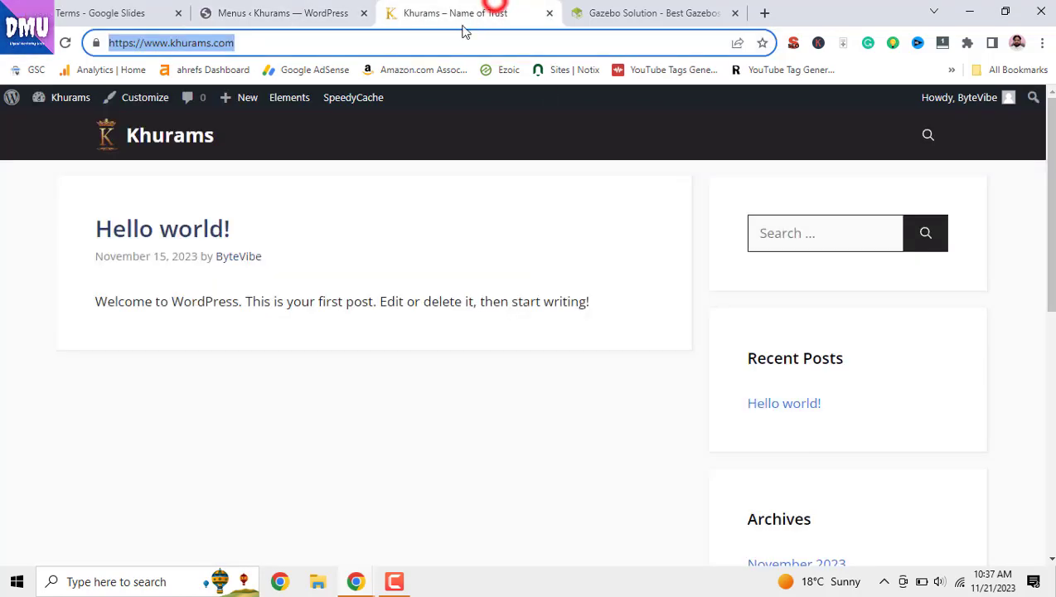
{"action": "left_click", "coordinate": [66, 43]}
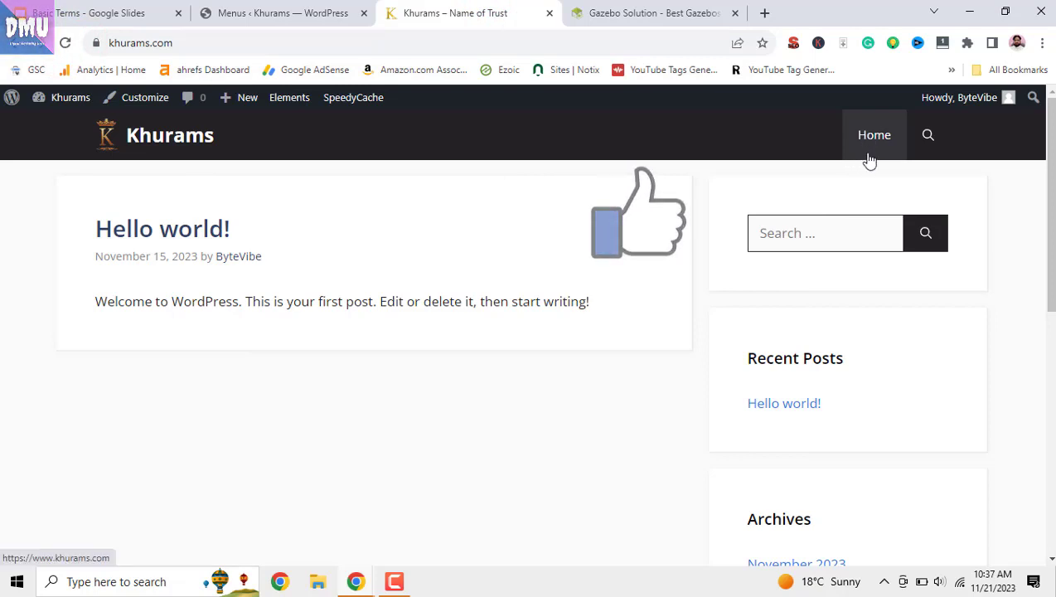
{"action": "left_click", "coordinate": [786, 406]}
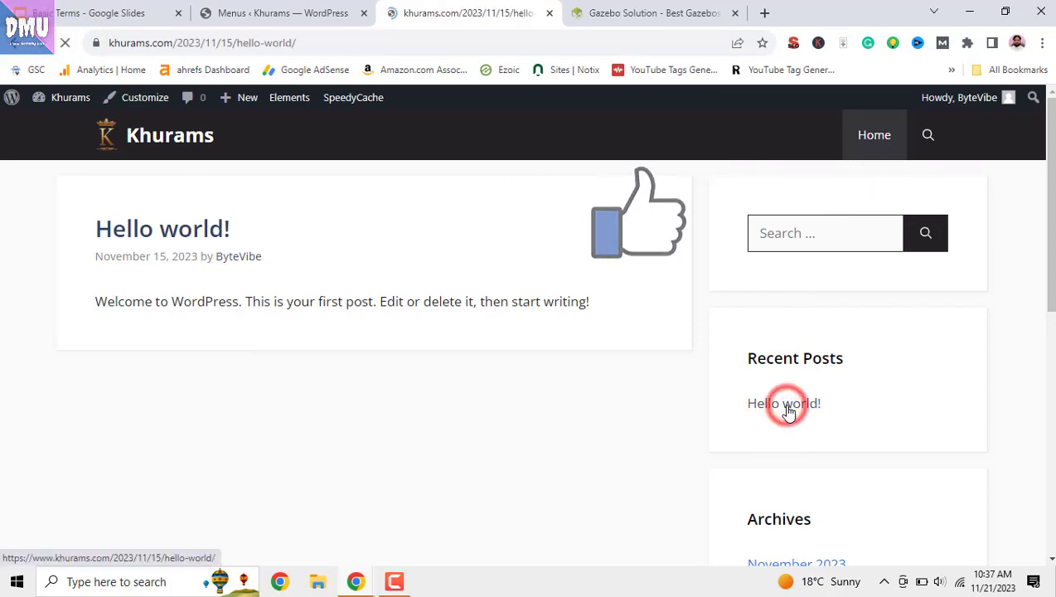
{"action": "scroll", "coordinate": [589, 392], "scroll_direction": "down", "scroll_amount": 2}
{"action": "scroll", "coordinate": [634, 390], "scroll_direction": "up", "scroll_amount": 1}
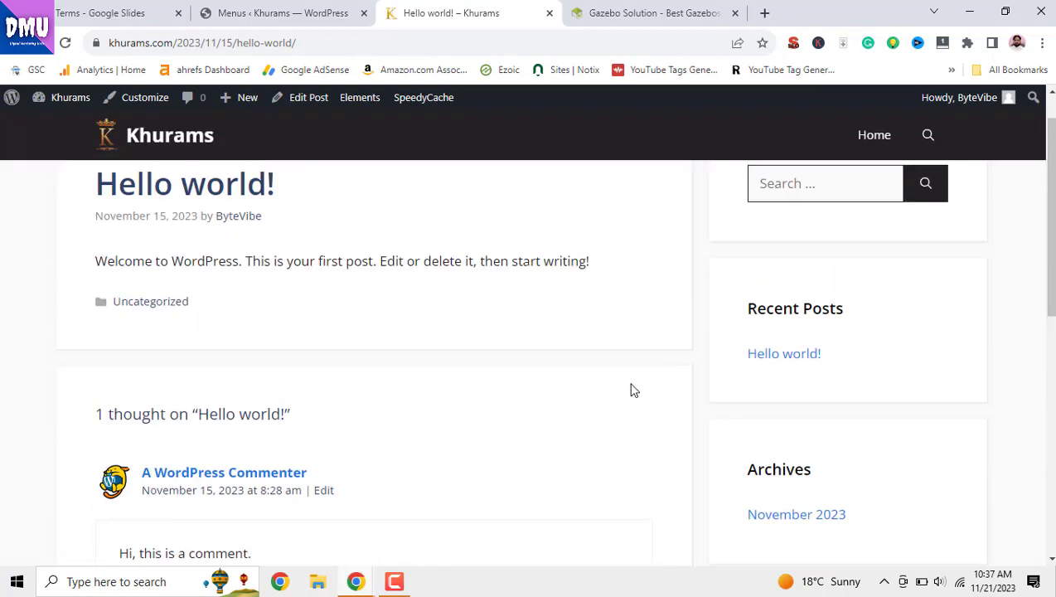
{"action": "left_click", "coordinate": [874, 134]}
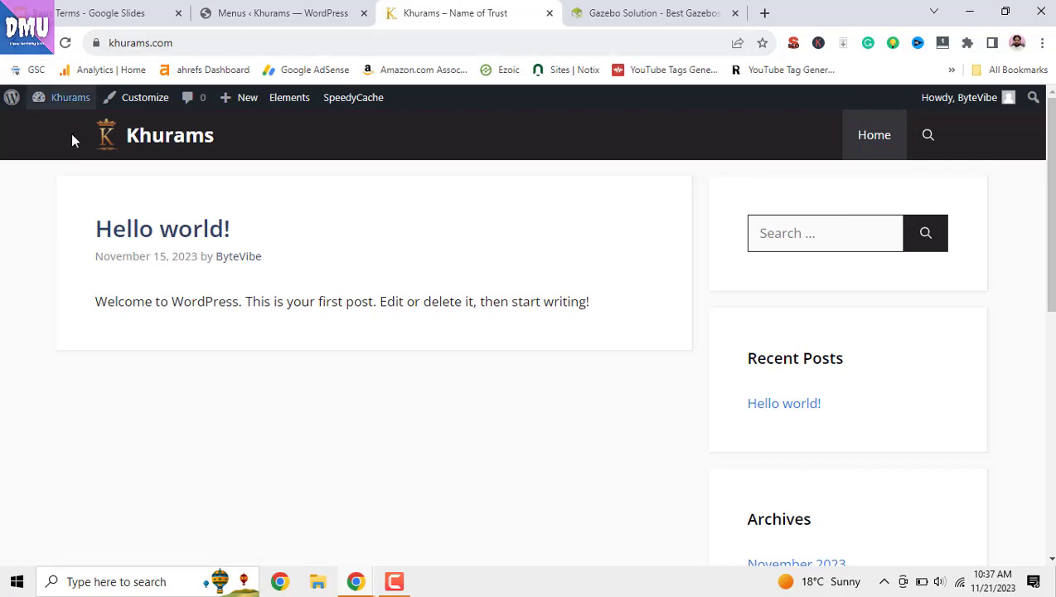
{"action": "left_click", "coordinate": [105, 139]}
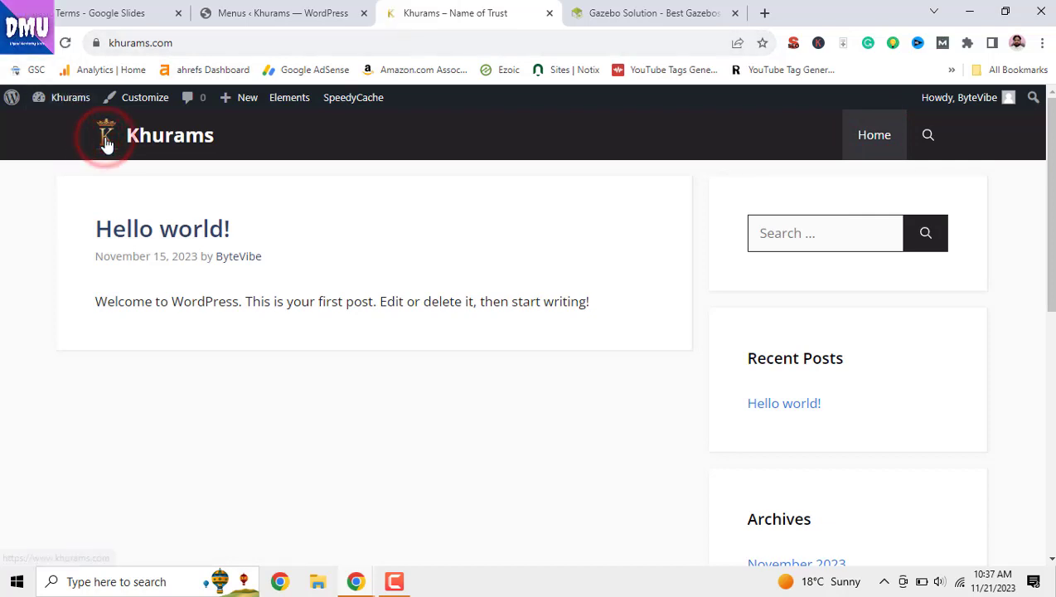
Step: Open the WordPress list of all pages and move the Sample Page and the Privacy Policy draft to the trash
{"action": "left_click", "coordinate": [241, 10]}
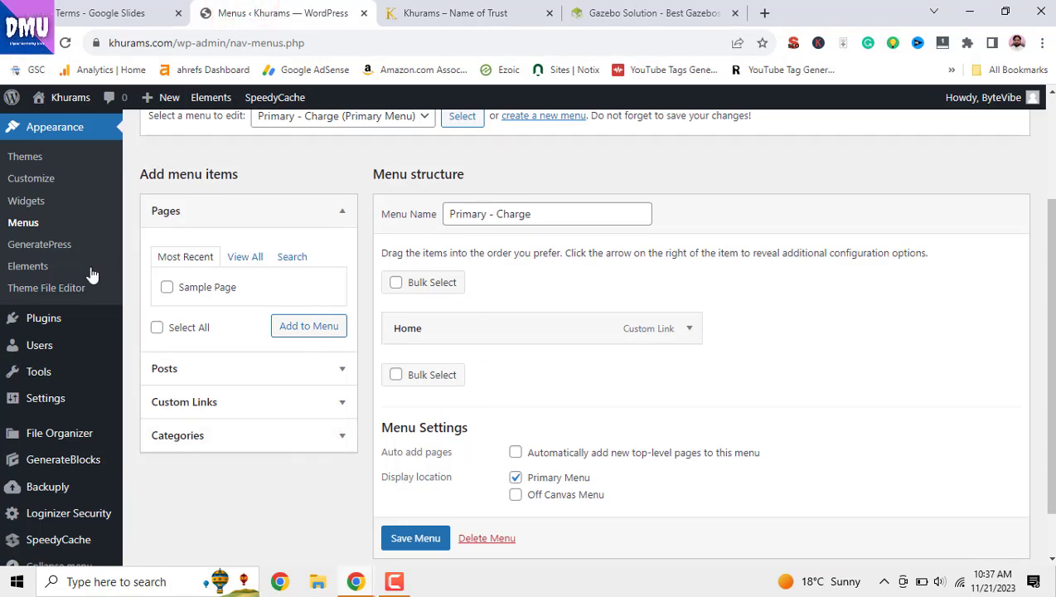
{"action": "scroll", "coordinate": [29, 295], "scroll_direction": "up", "scroll_amount": 3}
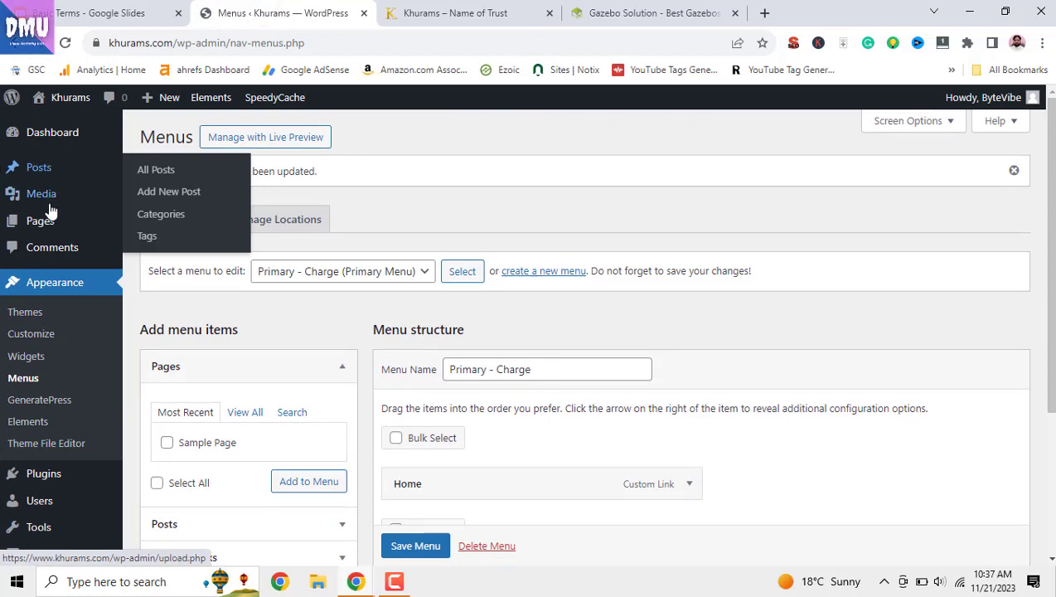
{"action": "mouse_move", "coordinate": [48, 226]}
{"action": "left_click", "coordinate": [145, 222]}
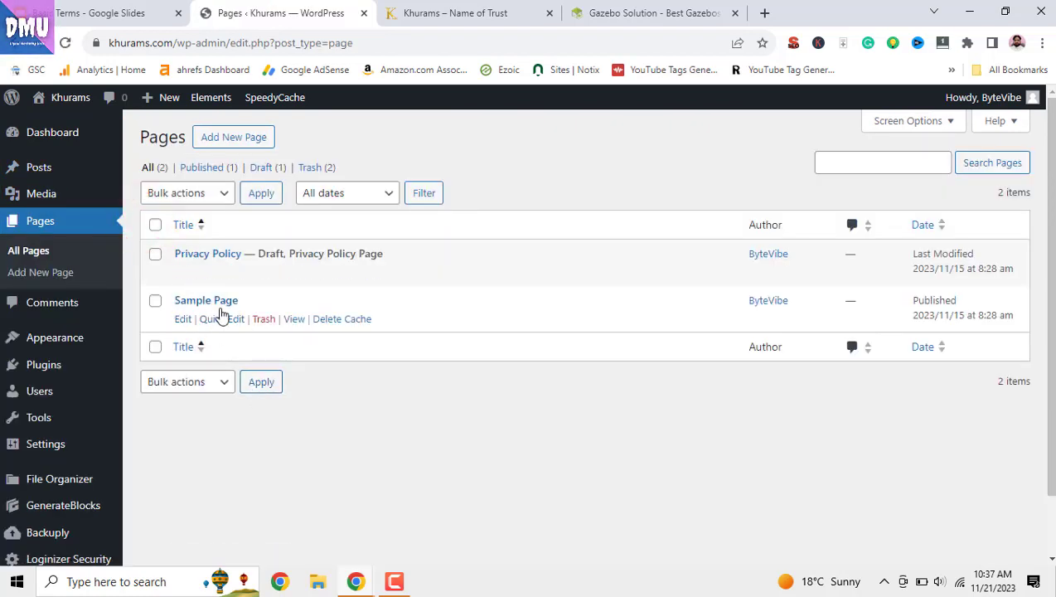
{"action": "left_click", "coordinate": [260, 324]}
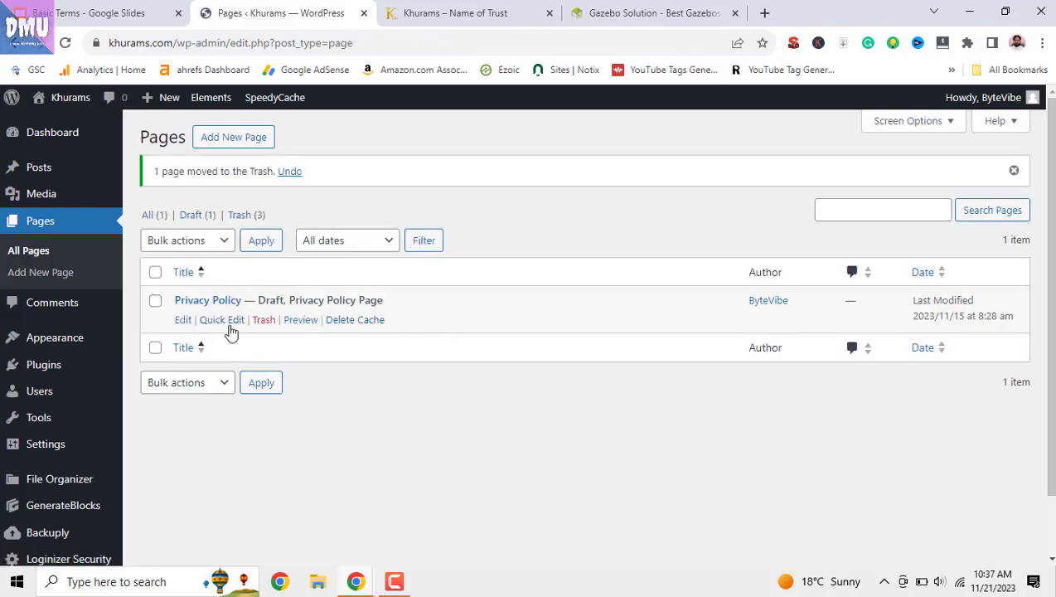
{"action": "left_click", "coordinate": [269, 323]}
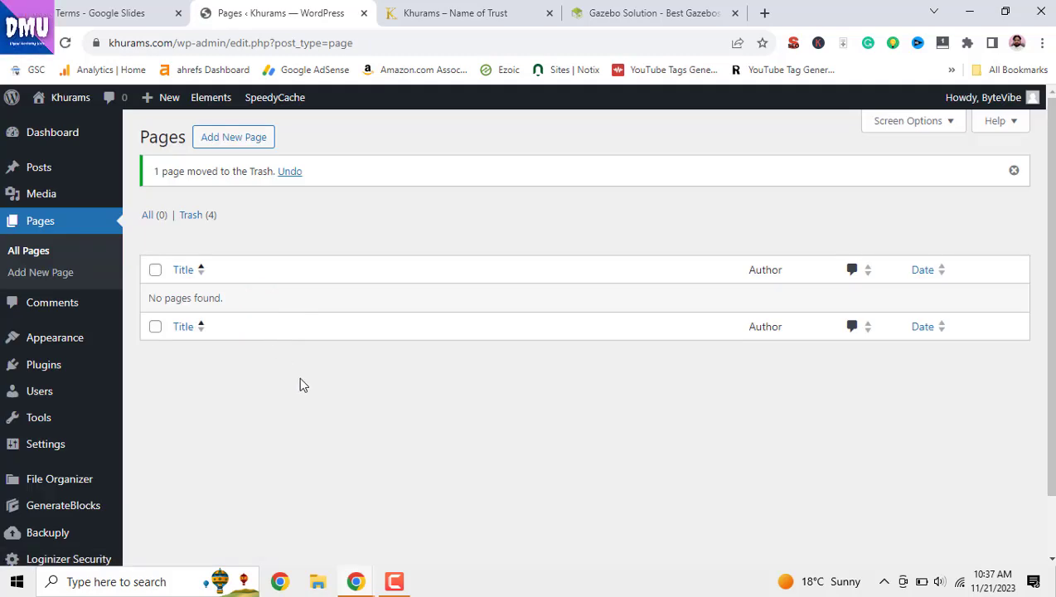
Step: Check the Important Website Pages slide in Google Slides, then create a new WordPress page titled About Us with an empty paragraph
{"action": "left_click", "coordinate": [136, 15]}
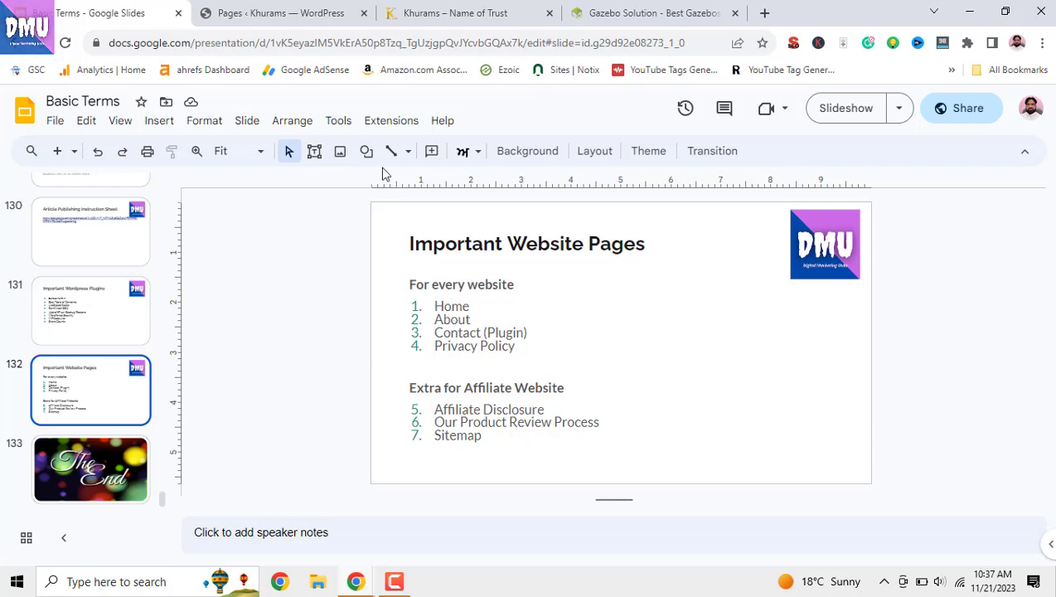
{"action": "left_click", "coordinate": [286, 15]}
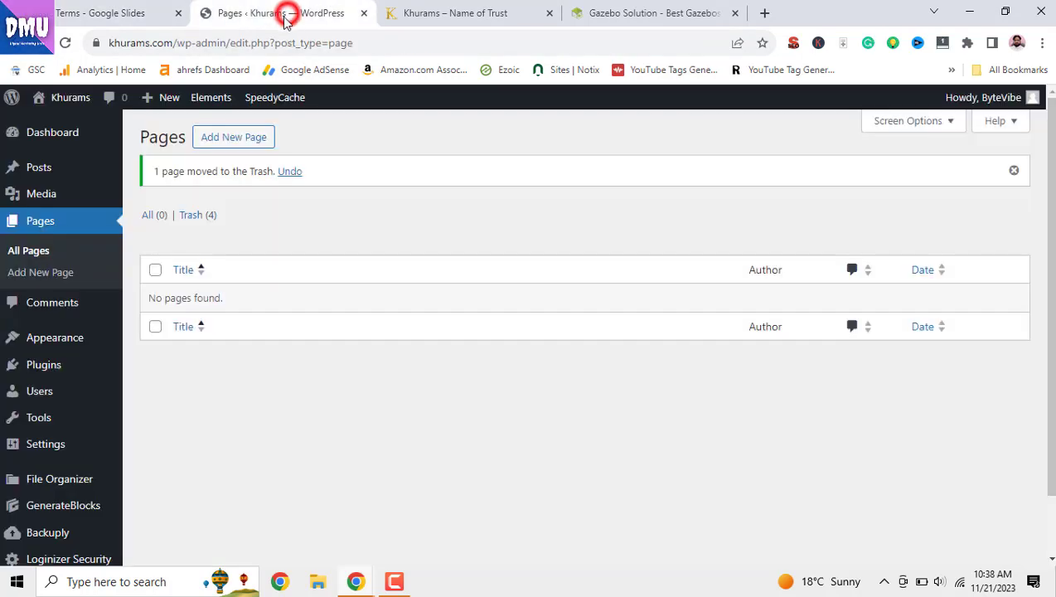
{"action": "left_click", "coordinate": [249, 141]}
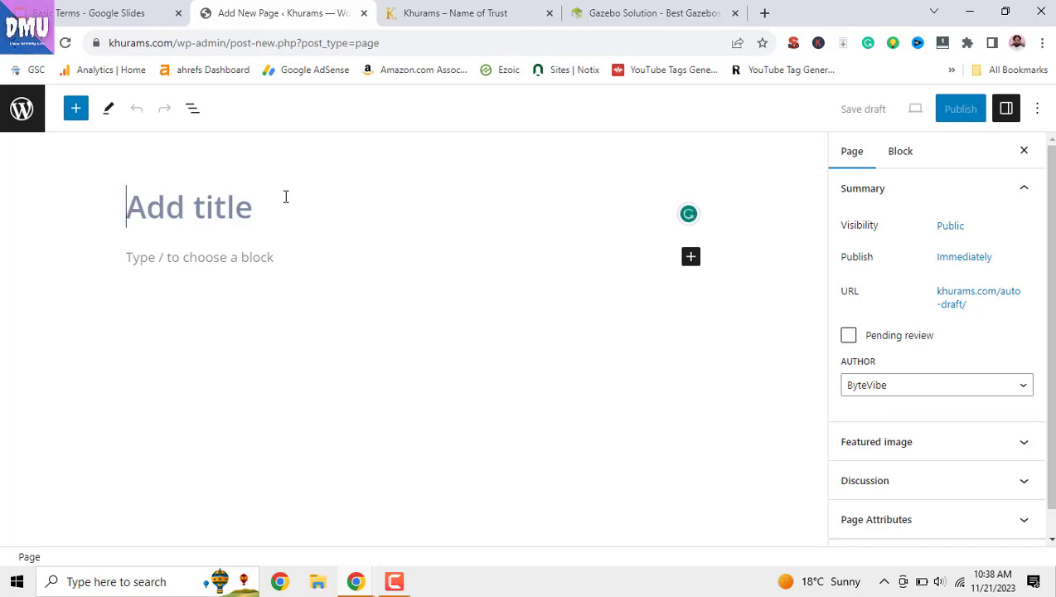
{"action": "type", "text": "a"}
{"action": "key", "text": "BackSpace"}
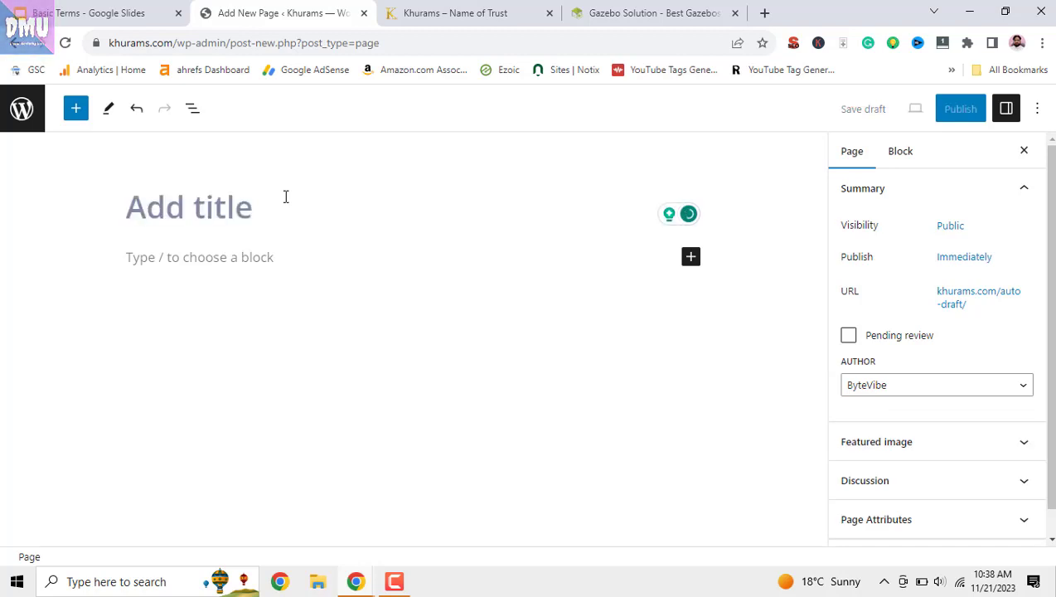
{"action": "type", "text": "About"}
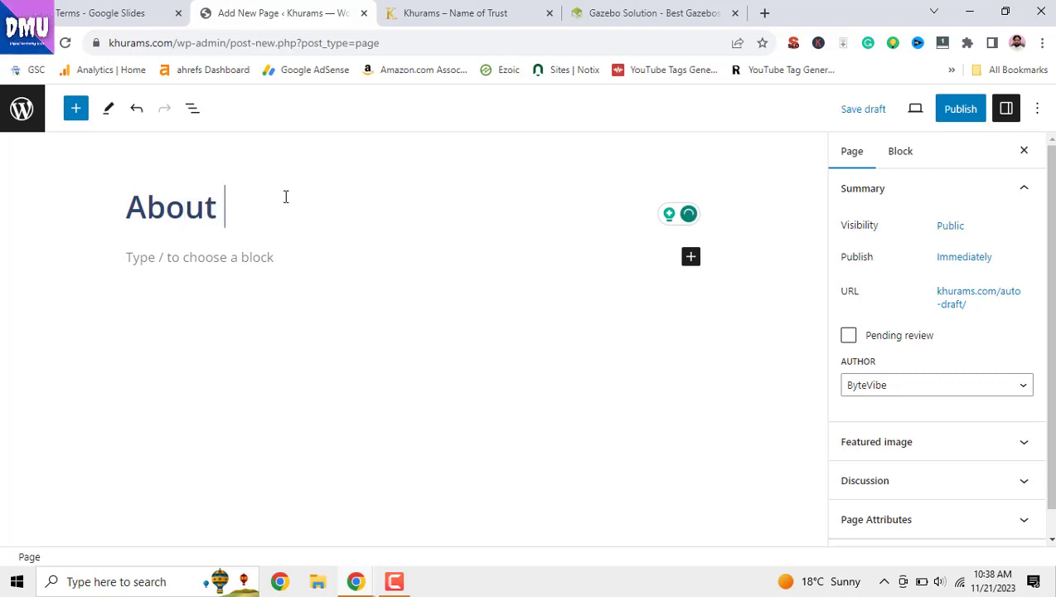
{"action": "type", "text": " Us"}
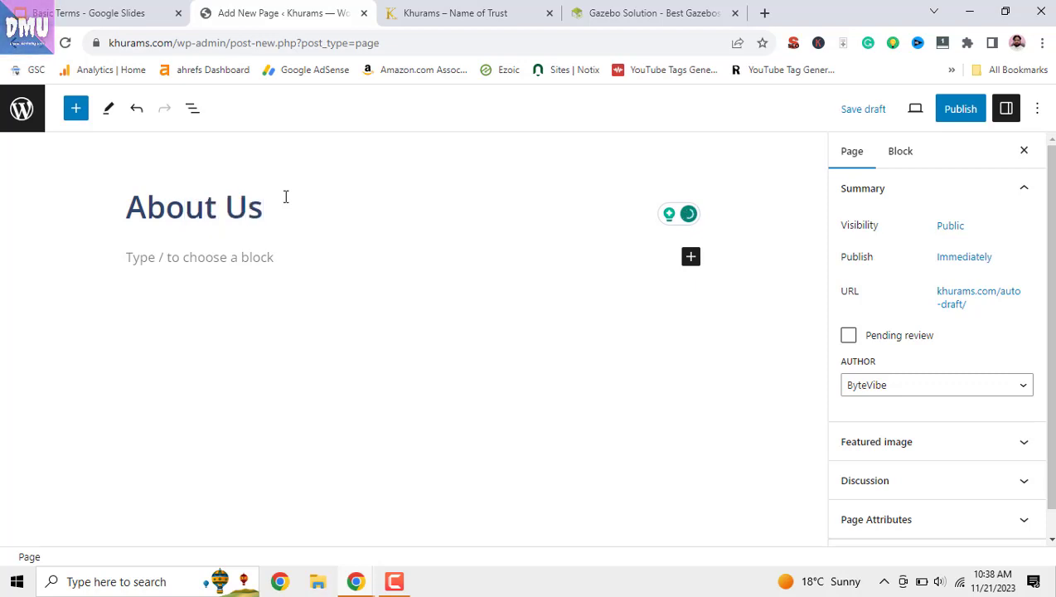
{"action": "left_click", "coordinate": [262, 259]}
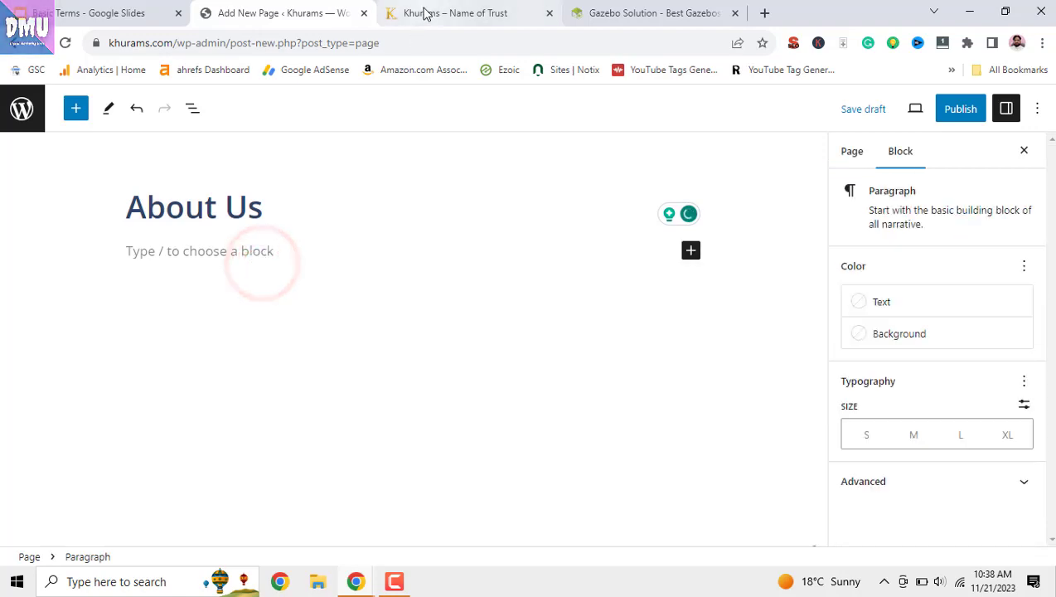
Step: Open the About Us page of the Gazebo Solution website from its footer and review its introduction and author section
{"action": "left_click", "coordinate": [425, 13]}
{"action": "left_click", "coordinate": [605, 13]}
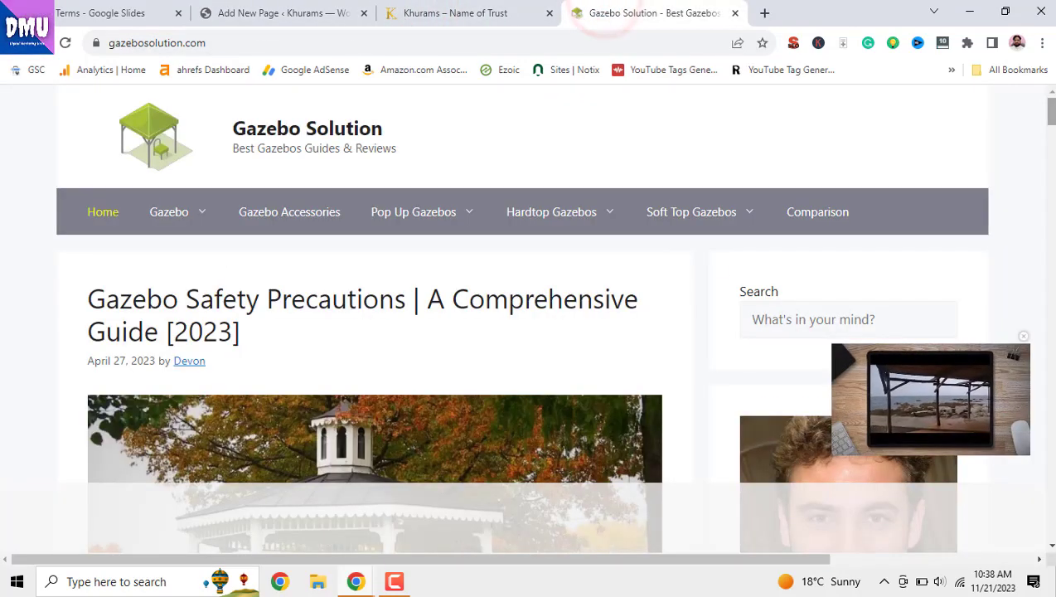
{"action": "left_click_drag", "start_coordinate": [1050, 112], "coordinate": [882, 565]}
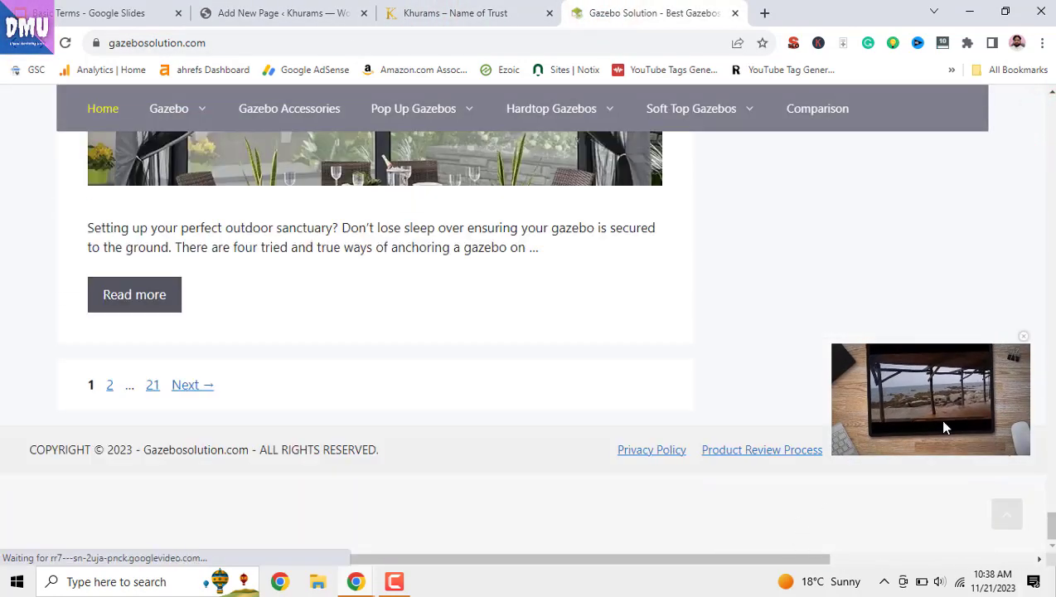
{"action": "left_click", "coordinate": [1026, 335]}
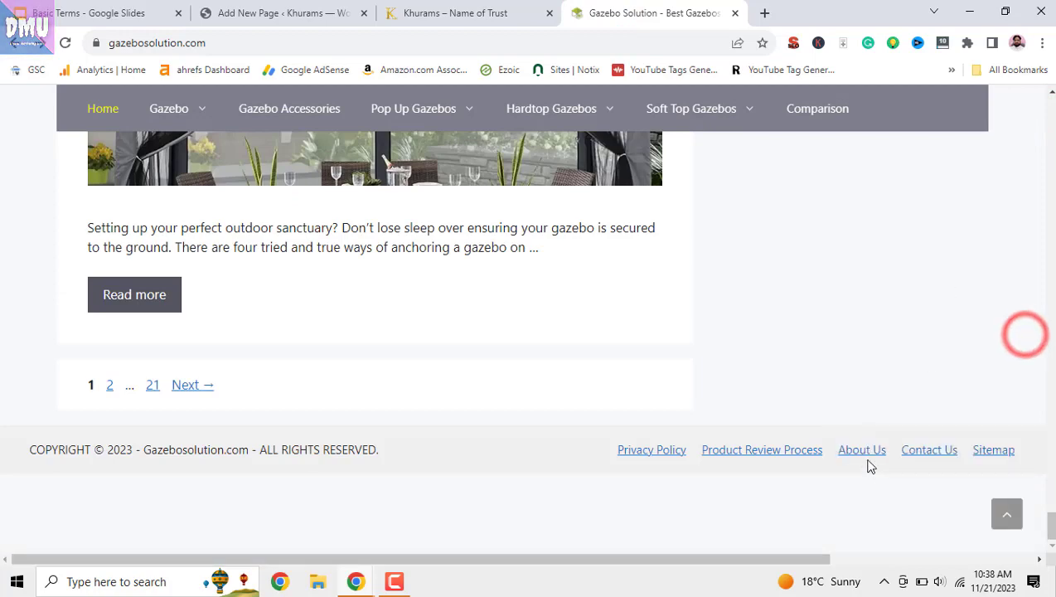
{"action": "left_click", "coordinate": [863, 450]}
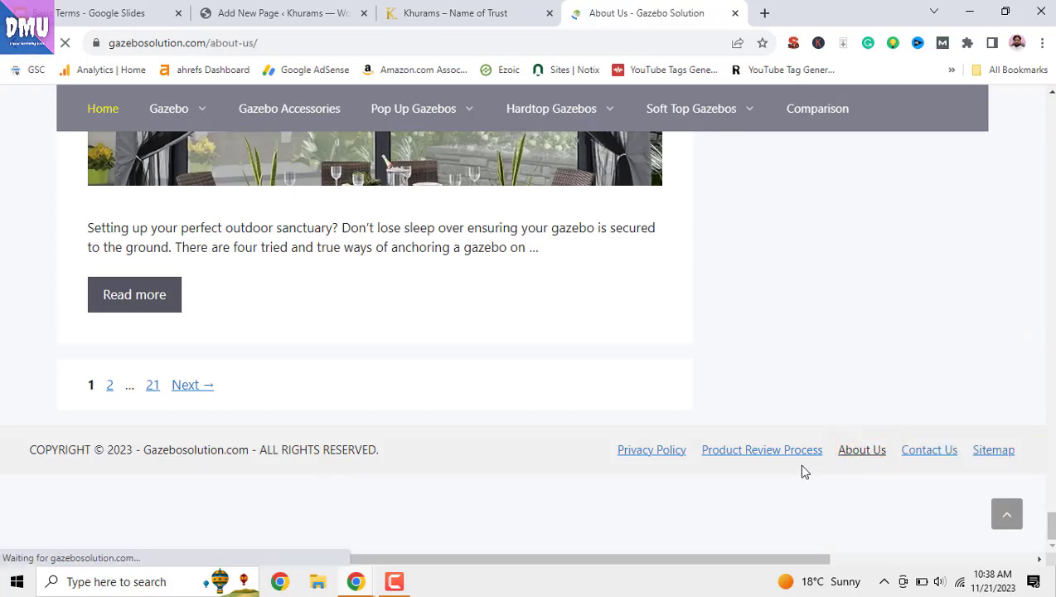
{"action": "scroll", "coordinate": [643, 411], "scroll_direction": "down", "scroll_amount": 2}
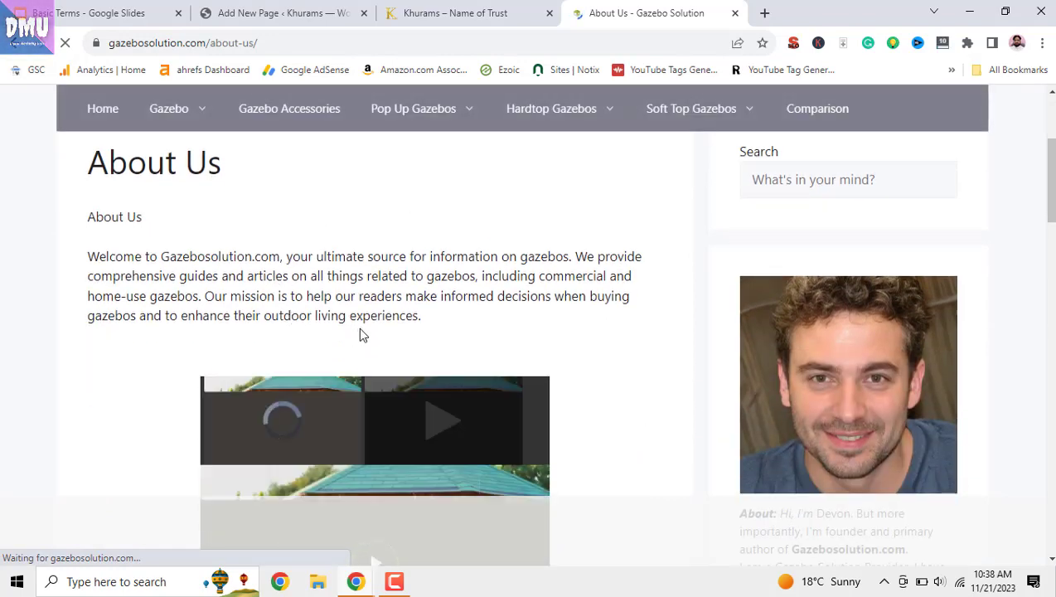
{"action": "scroll", "coordinate": [358, 326], "scroll_direction": "down", "scroll_amount": 6}
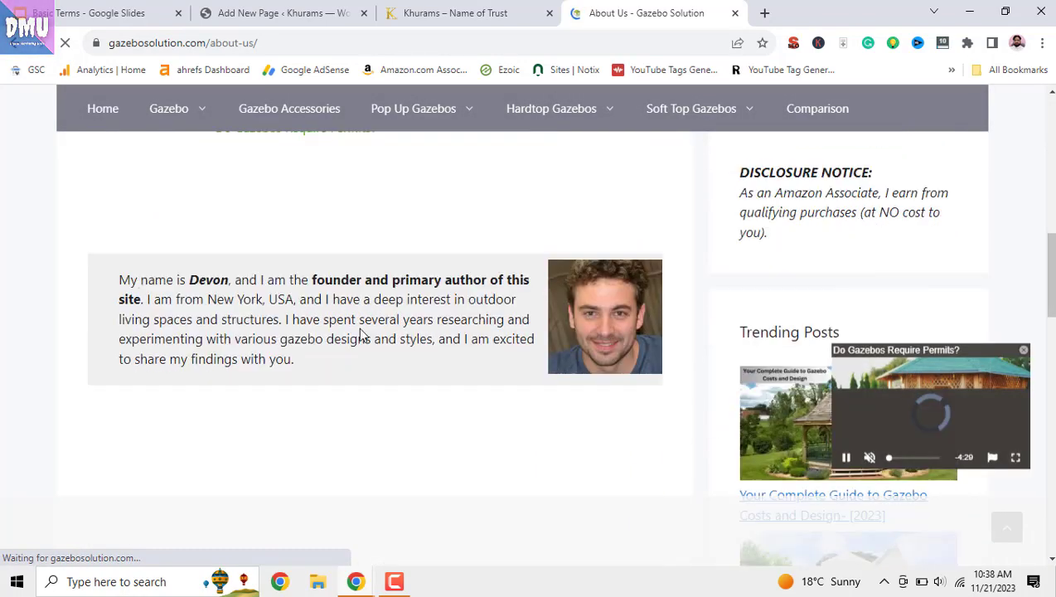
{"action": "scroll", "coordinate": [361, 332], "scroll_direction": "up", "scroll_amount": 7}
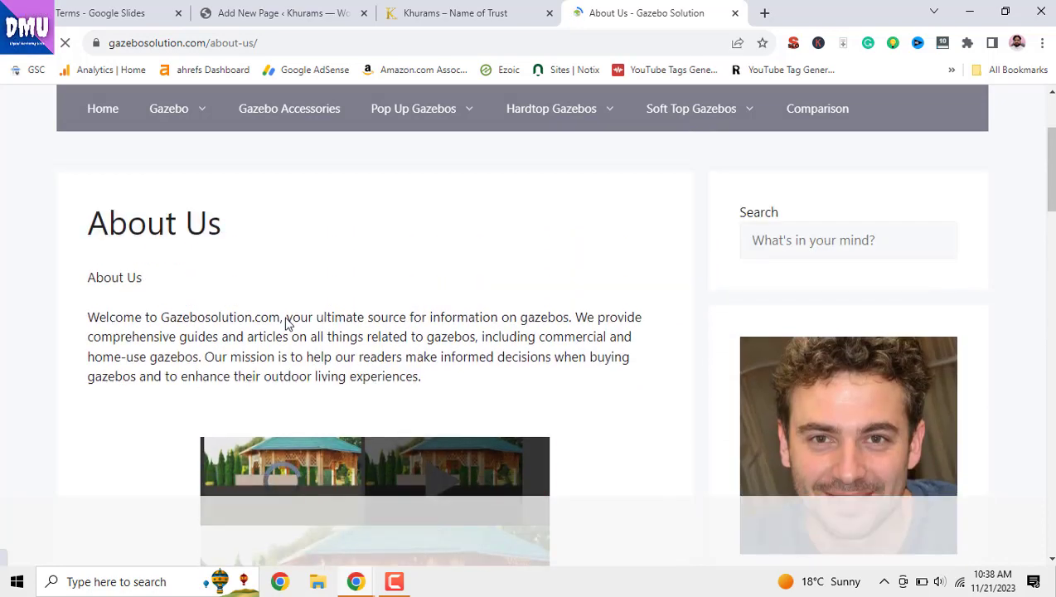
Step: Open ChatGPT at chat.openai.com in a new browser tab
{"action": "left_click", "coordinate": [767, 14]}
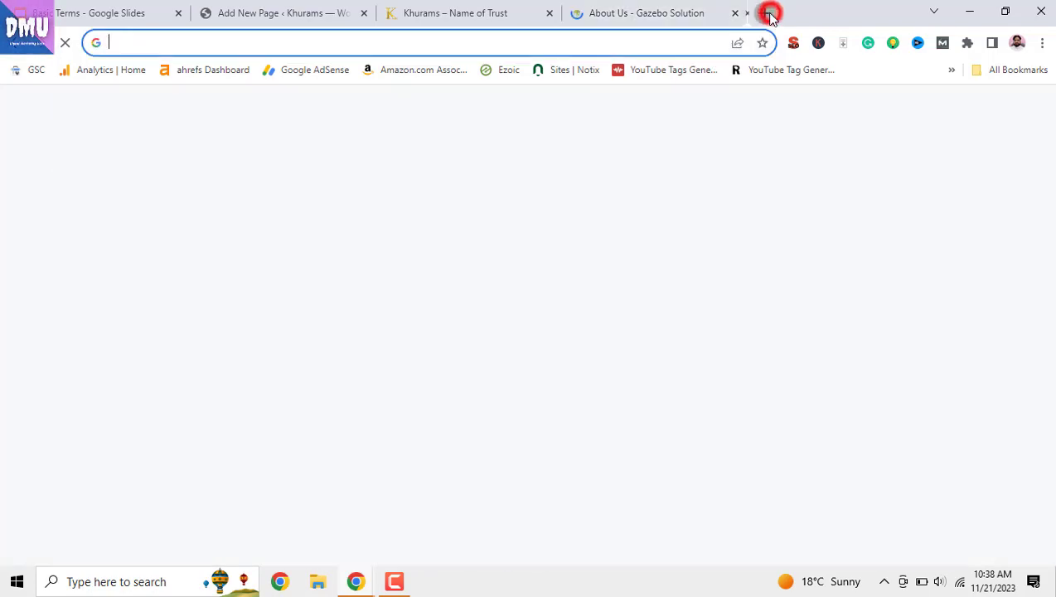
{"action": "type", "text": "chat.openai.com"}
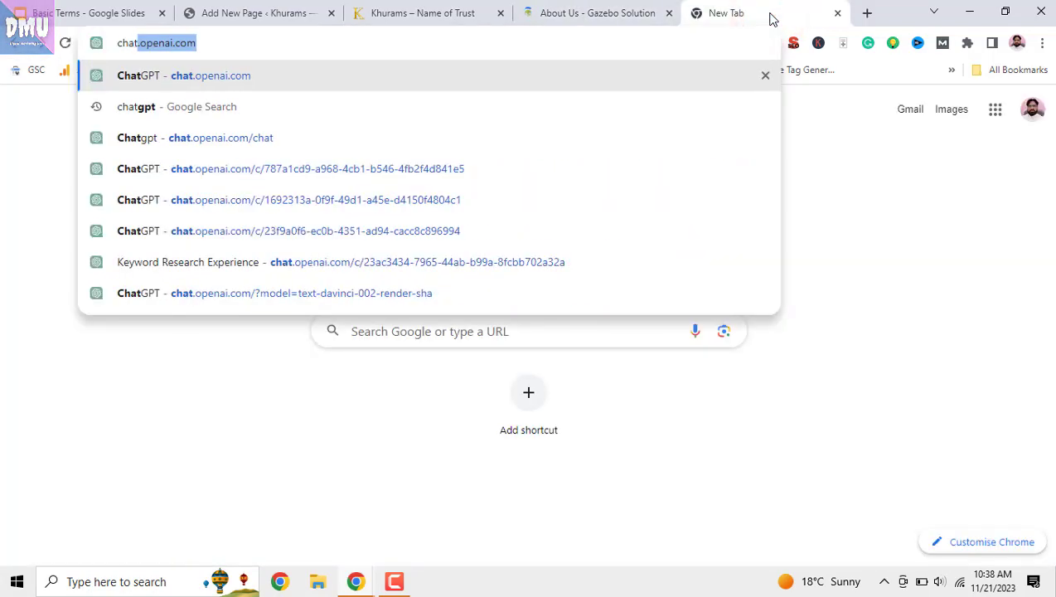
{"action": "key", "text": "Return"}
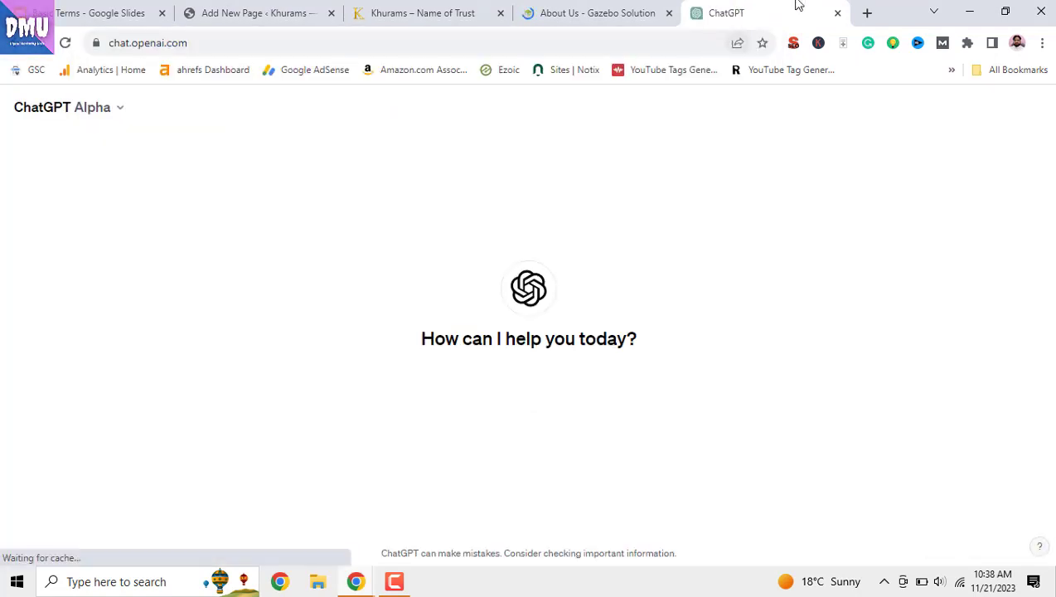
Step: Copy the introductory "Welcome to Gazebosolution.com" paragraph from Gazebo Solution's About Us page
{"action": "left_click", "coordinate": [592, 12]}
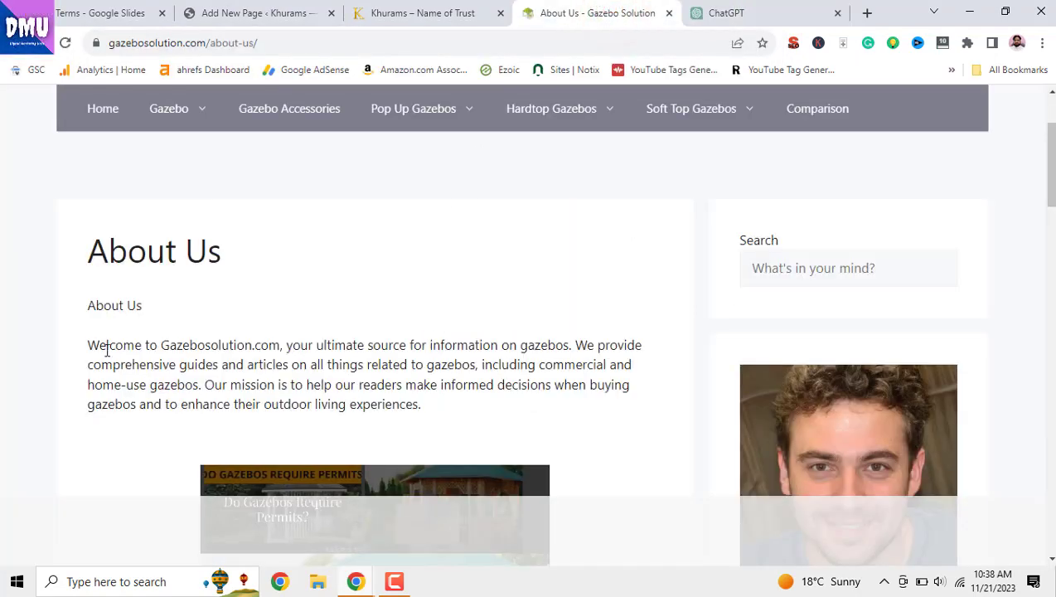
{"action": "left_click_drag", "start_coordinate": [87, 344], "coordinate": [486, 422]}
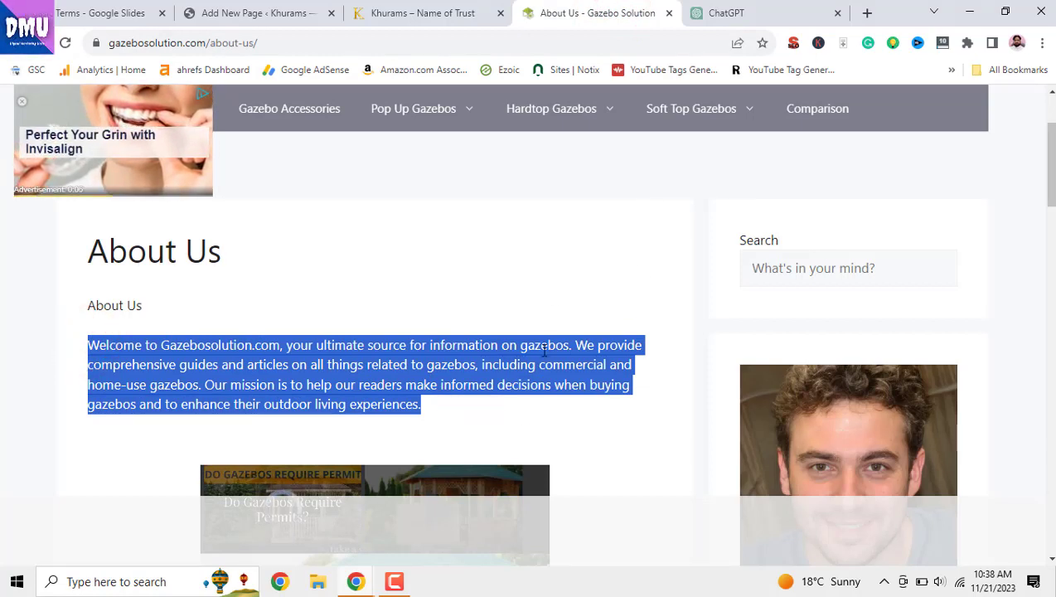
{"action": "left_click", "coordinate": [761, 12]}
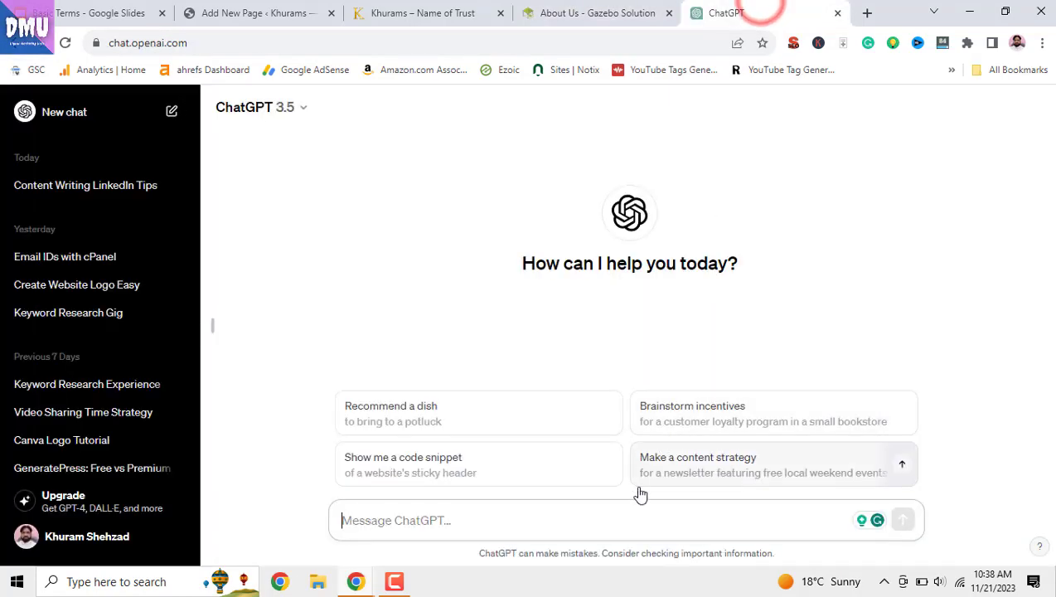
{"action": "left_click", "coordinate": [586, 15]}
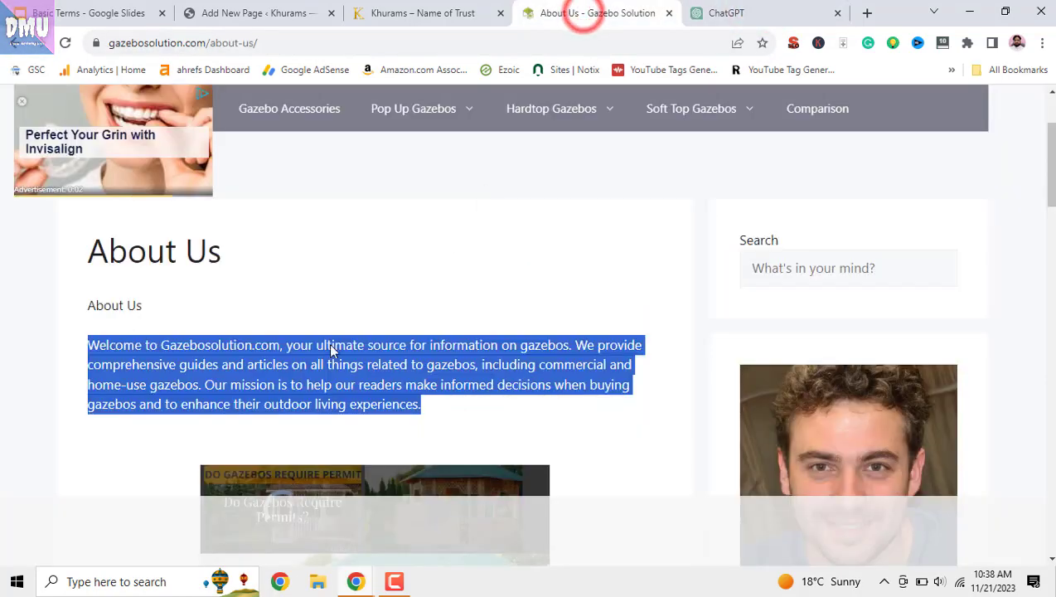
{"action": "right_click", "coordinate": [361, 384]}
{"action": "left_click", "coordinate": [406, 390]}
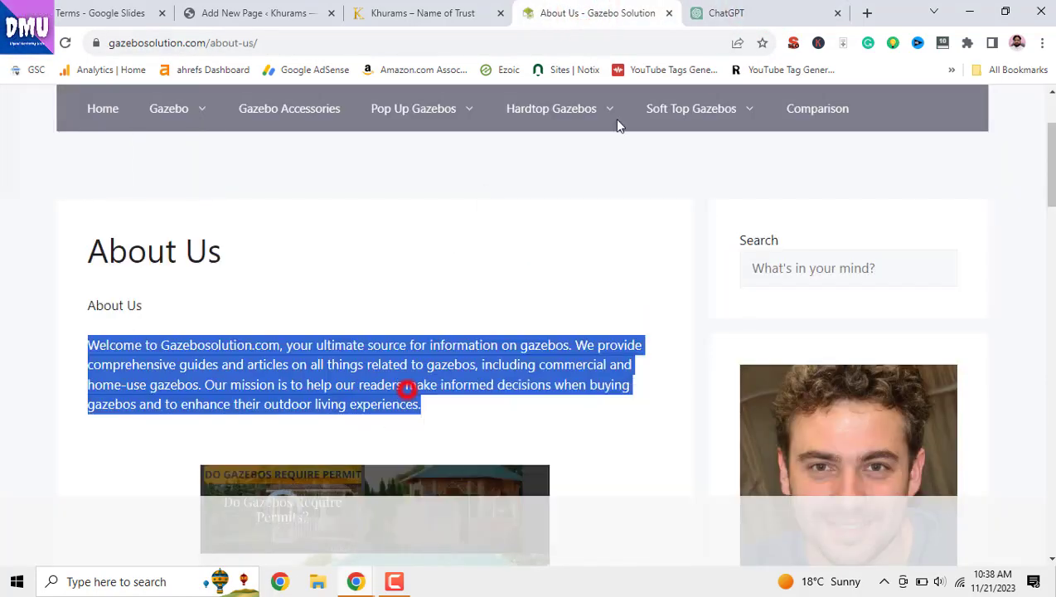
Step: Write the ChatGPT prompt "rewrite this abous us page of my competitor for my blog that is electric scooter" without sending it
{"action": "left_click", "coordinate": [709, 8]}
{"action": "left_click", "coordinate": [562, 522]}
{"action": "type", "text": "rewrite this ab"}
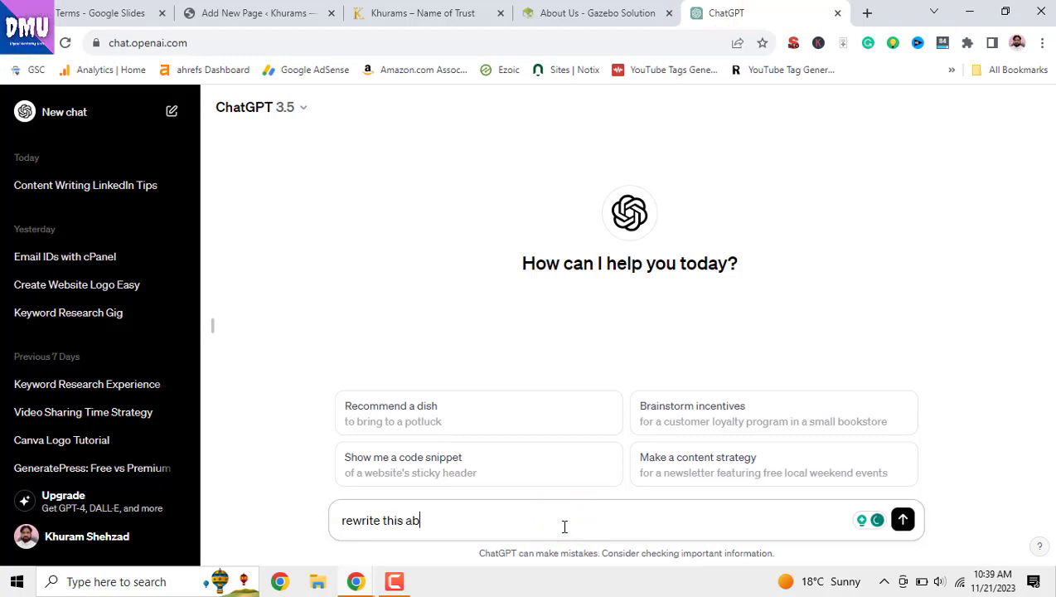
{"action": "type", "text": "ous us "}
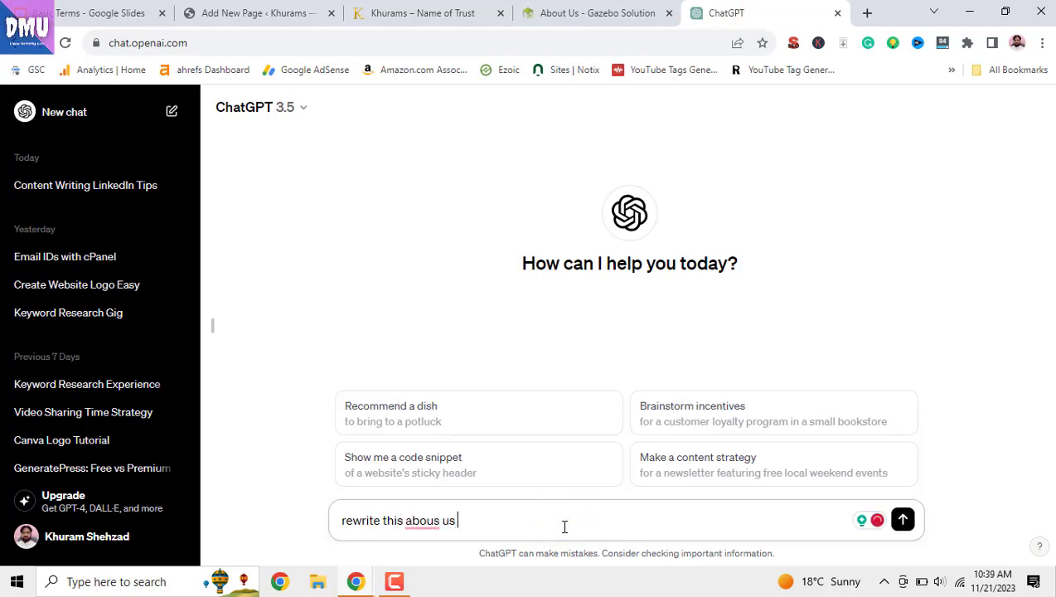
{"action": "type", "text": "page"}
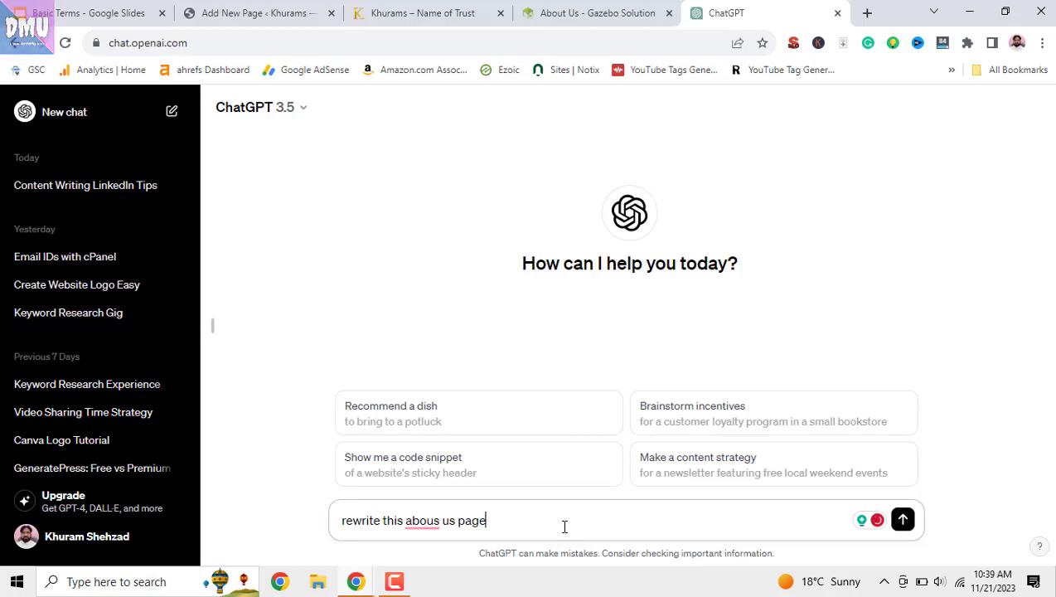
{"action": "type", "text": " of my competitor wth"}
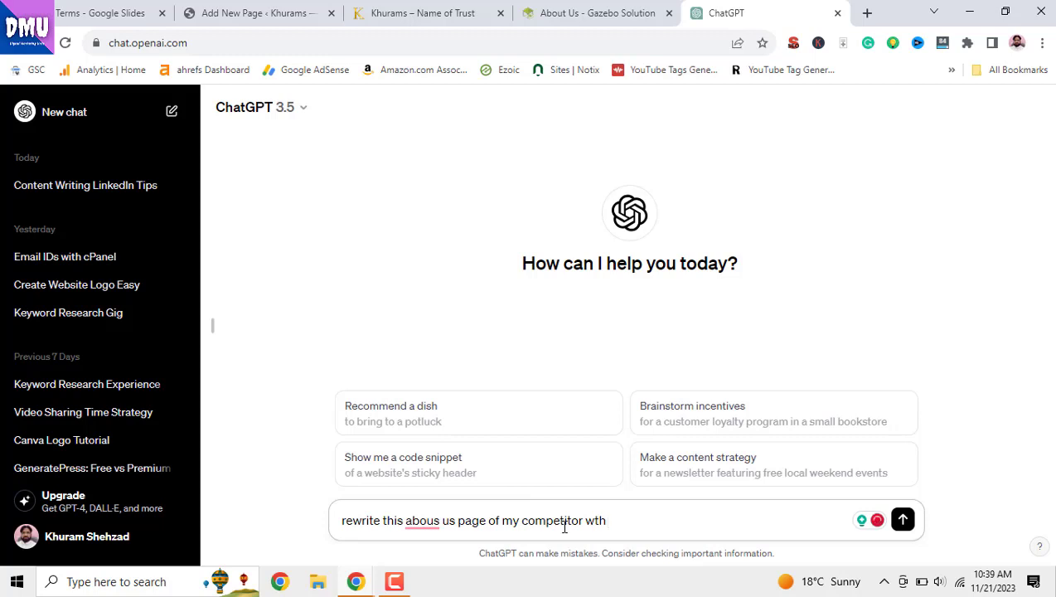
{"action": "key", "text": "BackSpace"}
{"action": "key", "text": "BackSpace"}
{"action": "key", "text": "BackSpace"}
{"action": "key", "text": "BackSpace"}
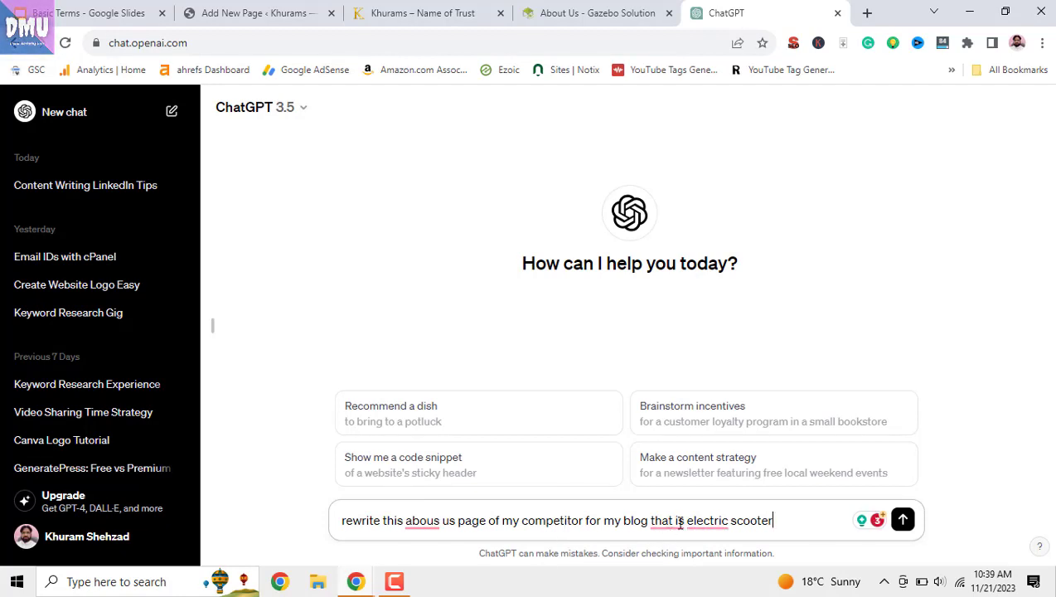
Step: Reword the end of the prompt to read "that niche is electric scooter"
{"action": "mouse_move", "coordinate": [676, 522]}
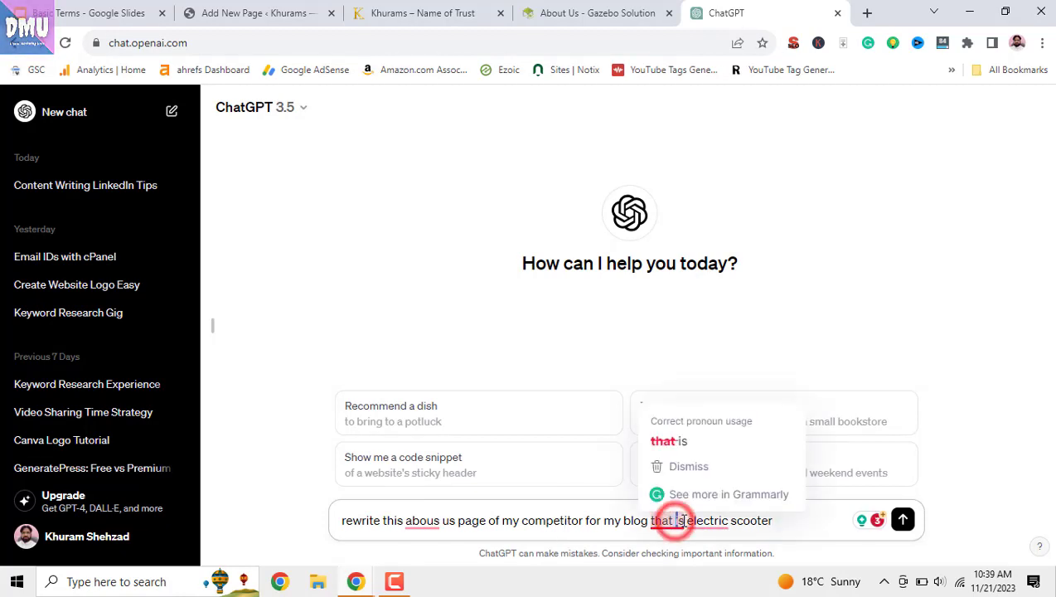
{"action": "double_click", "coordinate": [677, 521]}
{"action": "type", "text": "niche "}
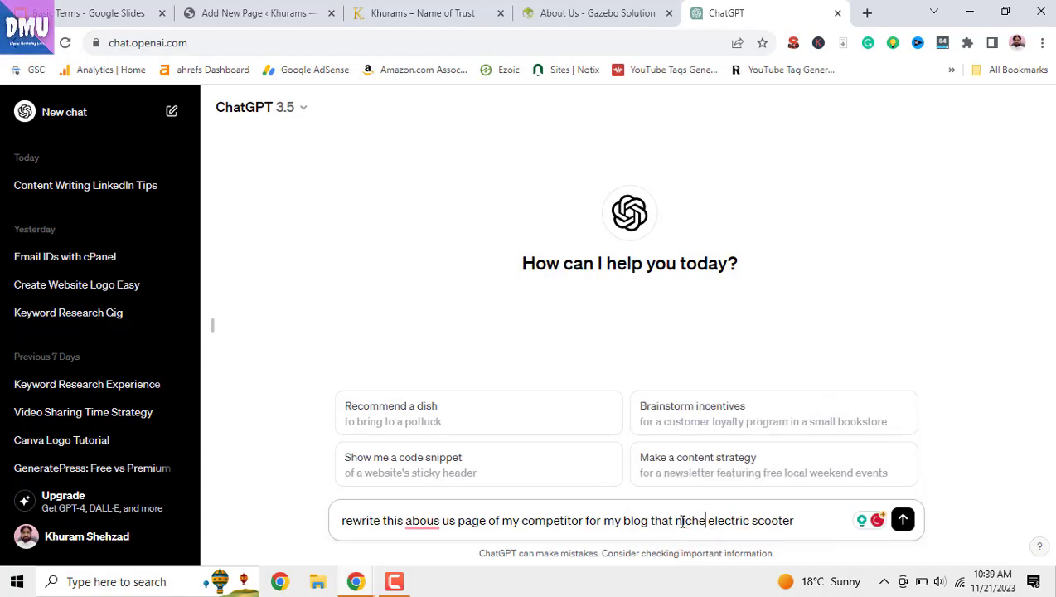
{"action": "type", "text": "is"}
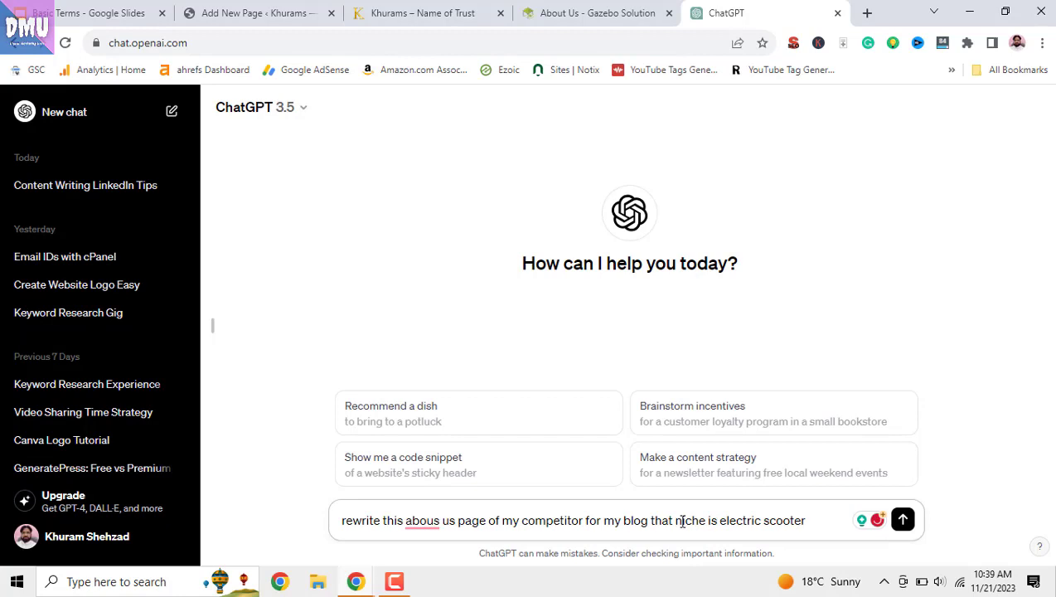
{"action": "left_click", "coordinate": [812, 519]}
{"action": "type", "text": "nam"}
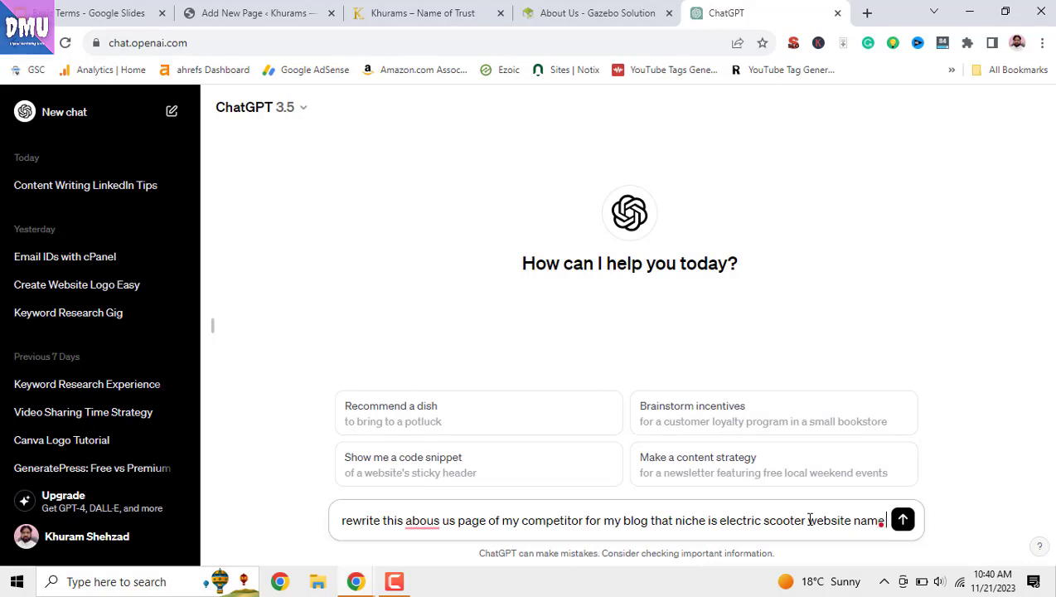
{"action": "type", "text": "e"}
{"action": "left_click", "coordinate": [427, 12]}
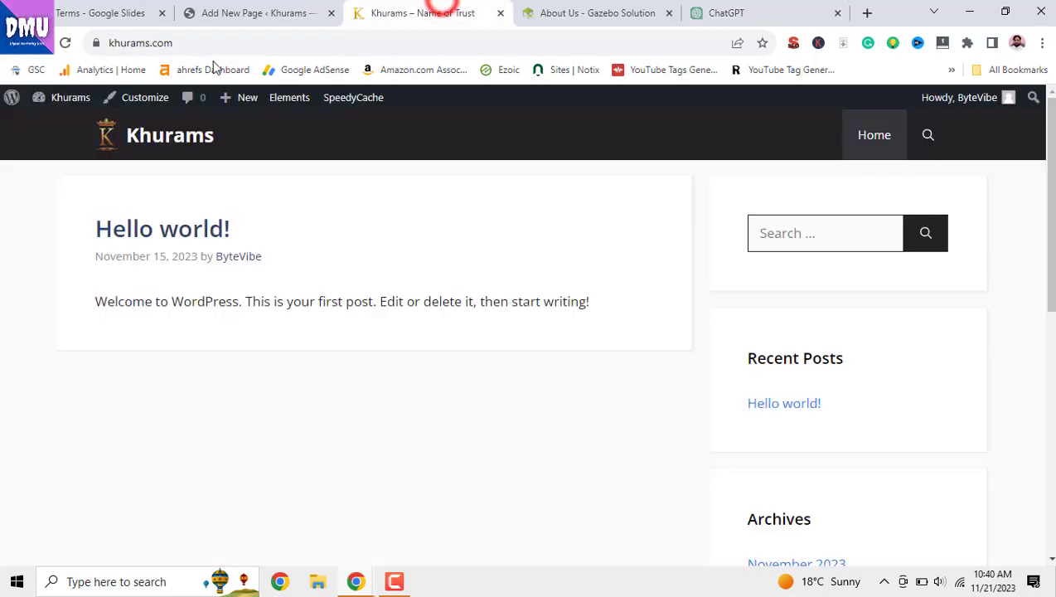
{"action": "left_click", "coordinate": [177, 44]}
{"action": "right_click", "coordinate": [177, 44]}
{"action": "left_click", "coordinate": [231, 140]}
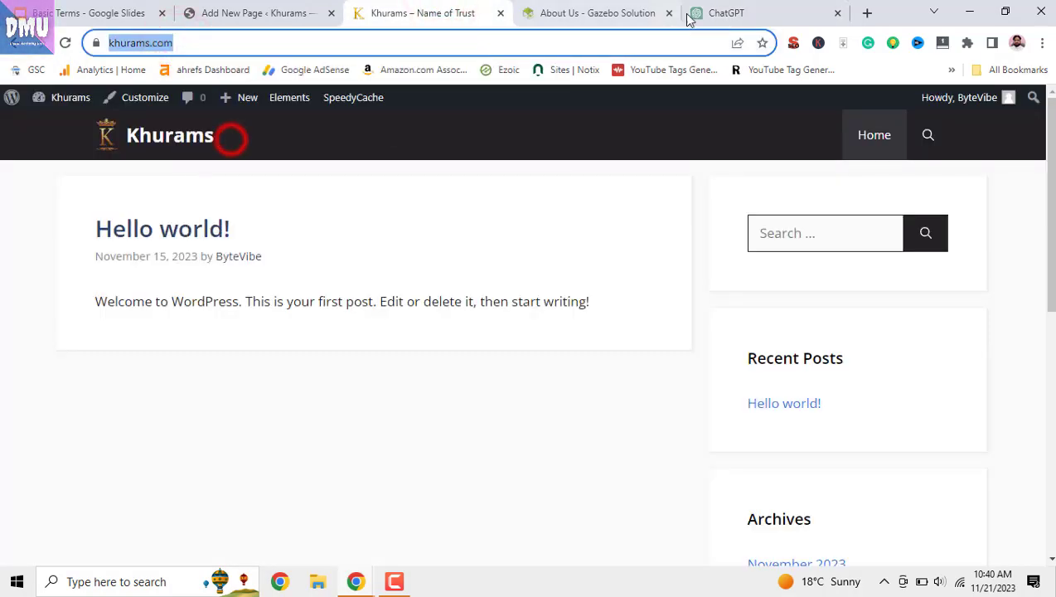
{"action": "left_click", "coordinate": [718, 13]}
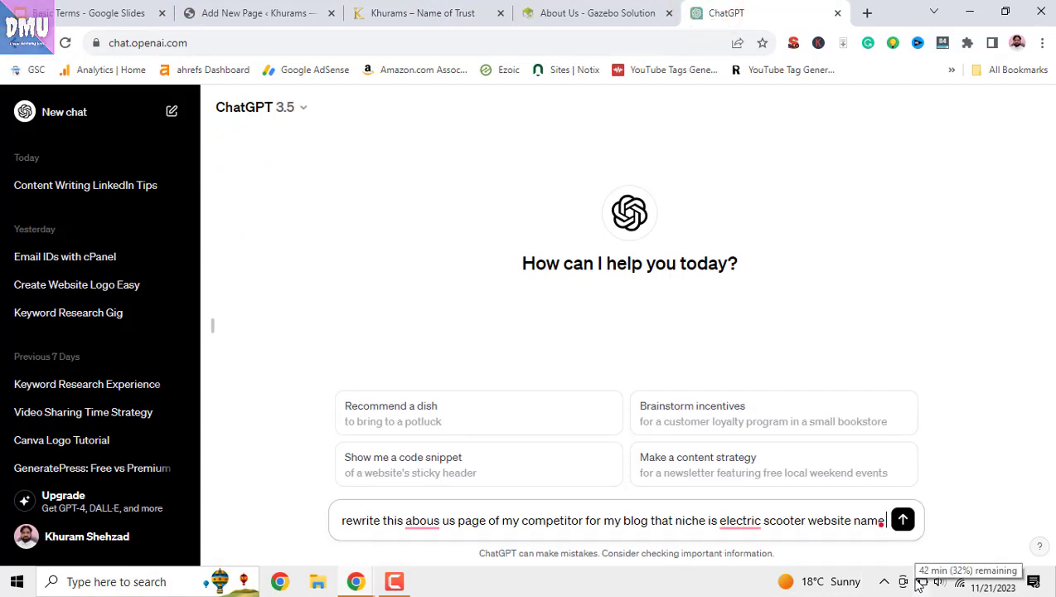
{"action": "key", "text": "ctrl+v"}
{"action": "key", "text": "Return"}
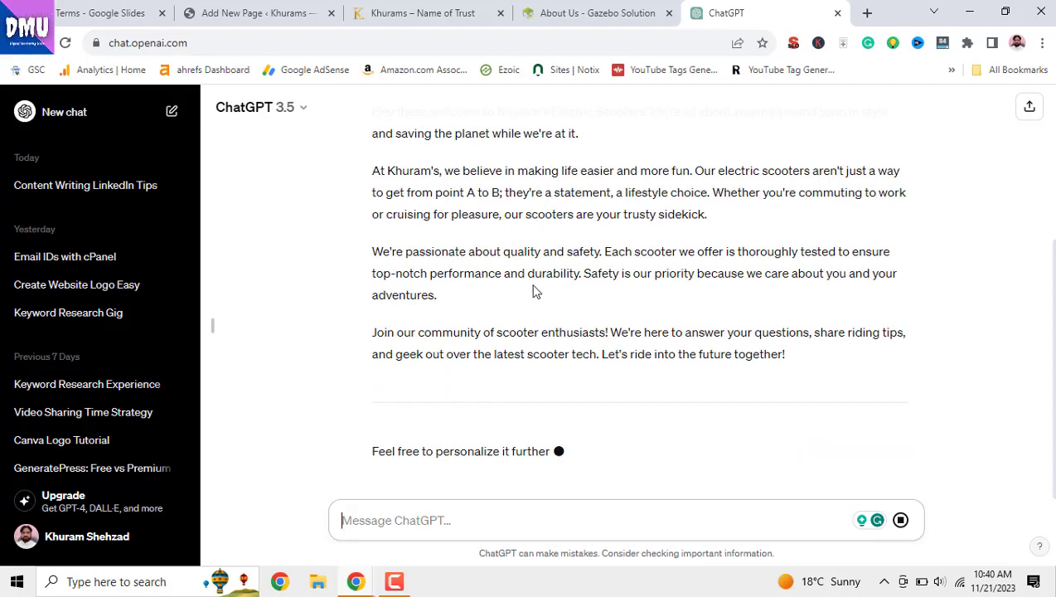
Step: Edit the submitted ChatGPT prompt, adding a colon and a line break after "my competitor"
{"action": "scroll", "coordinate": [537, 296], "scroll_direction": "up", "scroll_amount": 1}
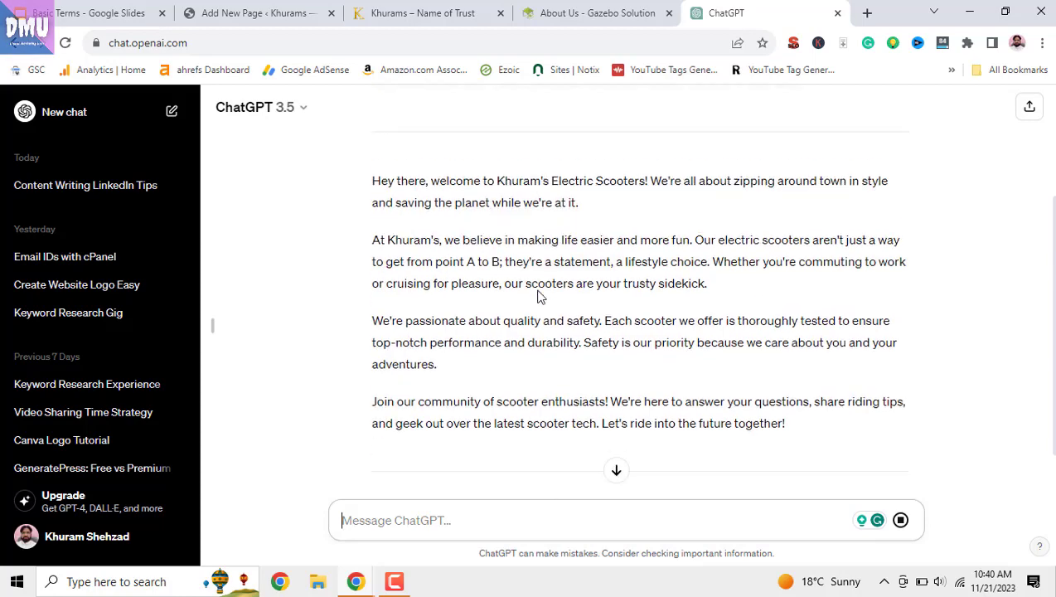
{"action": "scroll", "coordinate": [539, 294], "scroll_direction": "down", "scroll_amount": 1}
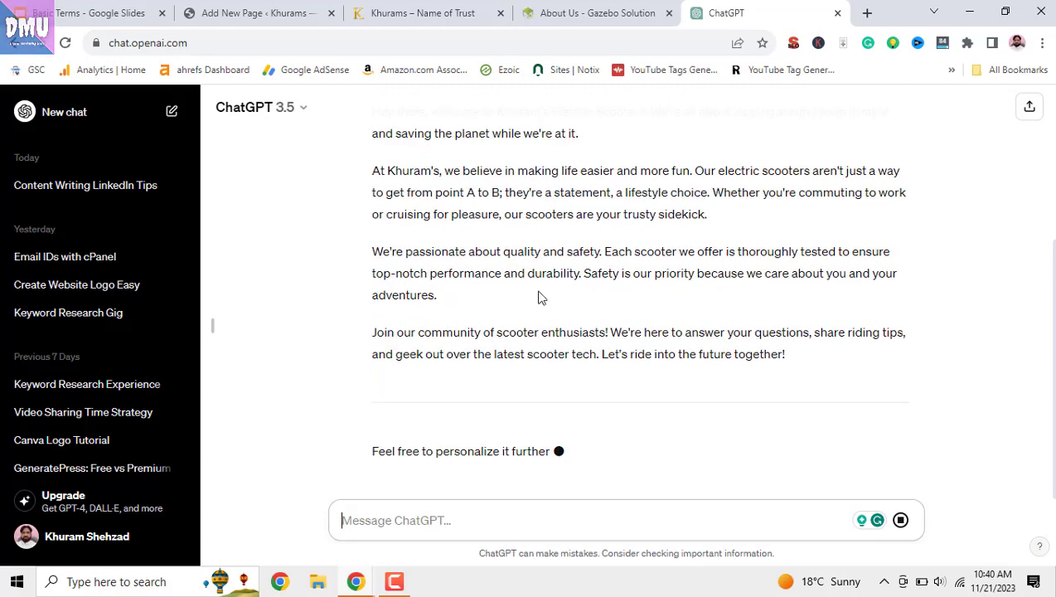
{"action": "scroll", "coordinate": [562, 329], "scroll_direction": "up", "scroll_amount": 2}
{"action": "scroll", "coordinate": [564, 328], "scroll_direction": "up", "scroll_amount": 1}
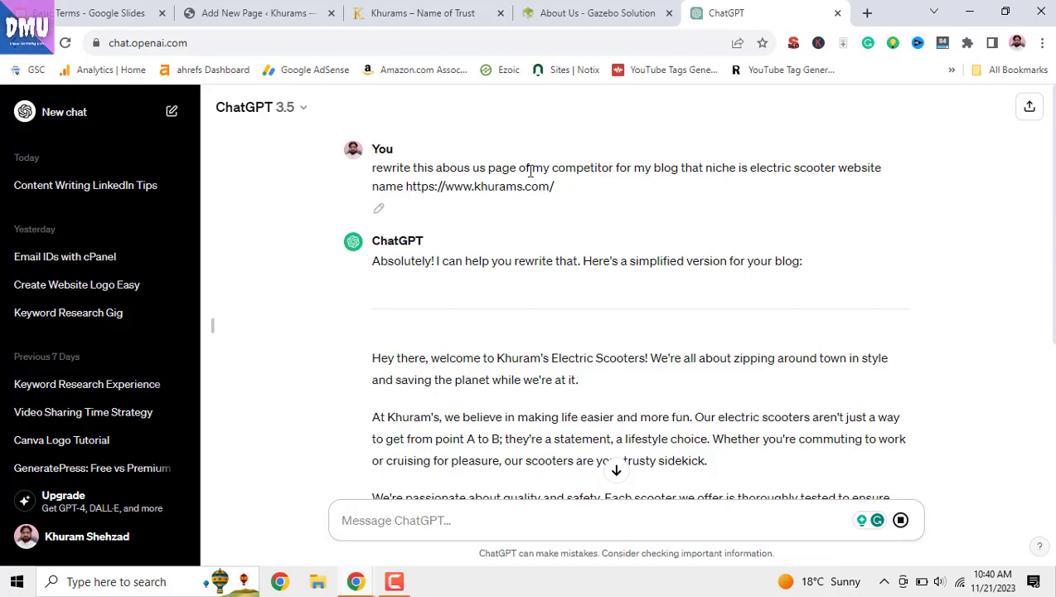
{"action": "left_click", "coordinate": [379, 208]}
{"action": "left_click", "coordinate": [586, 185]}
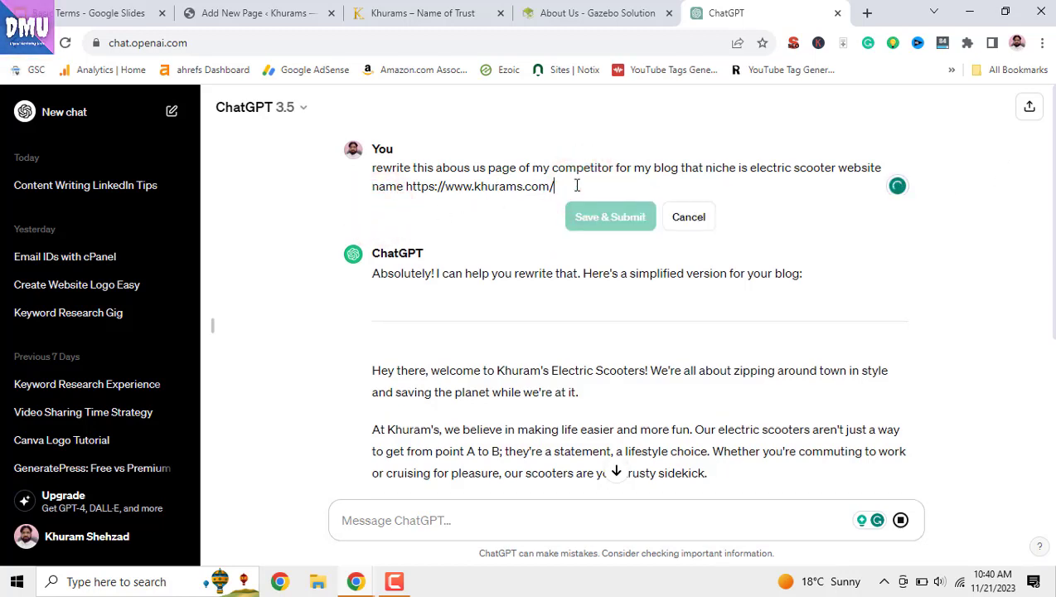
{"action": "left_click", "coordinate": [515, 173]}
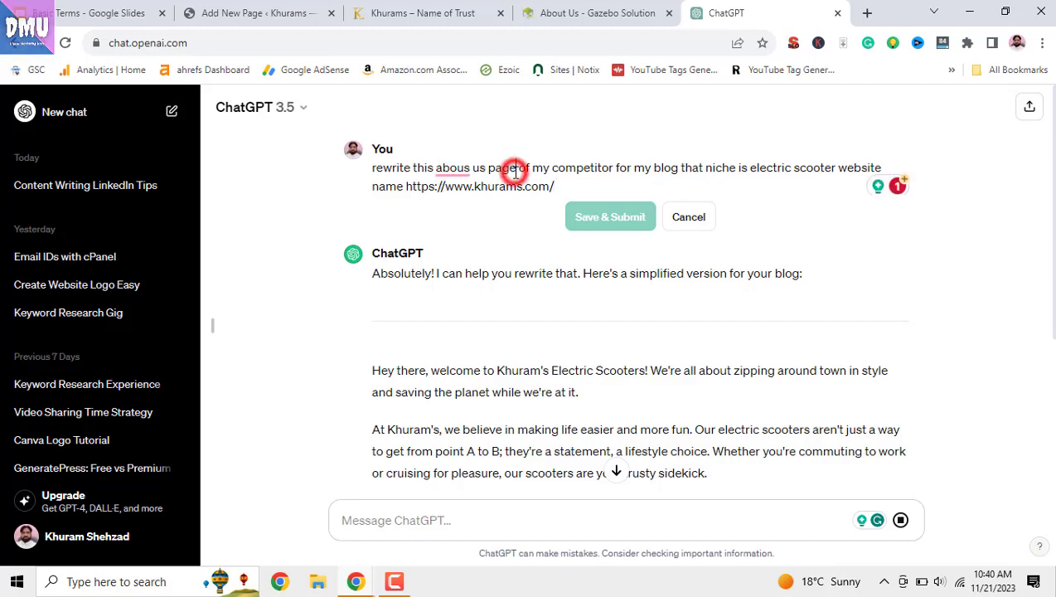
{"action": "left_click", "coordinate": [614, 169]}
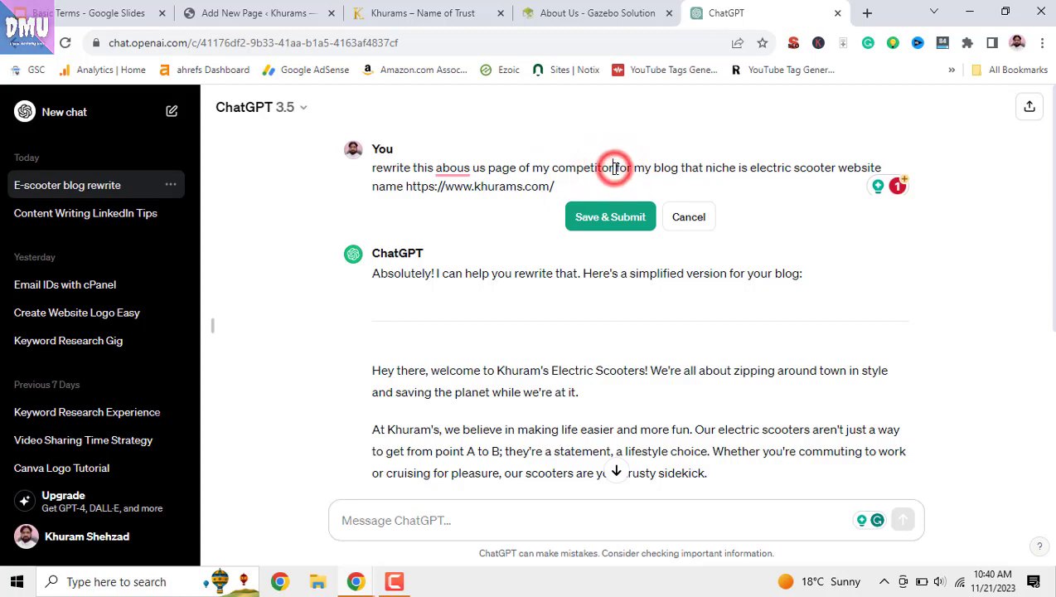
{"action": "type", "text": ","}
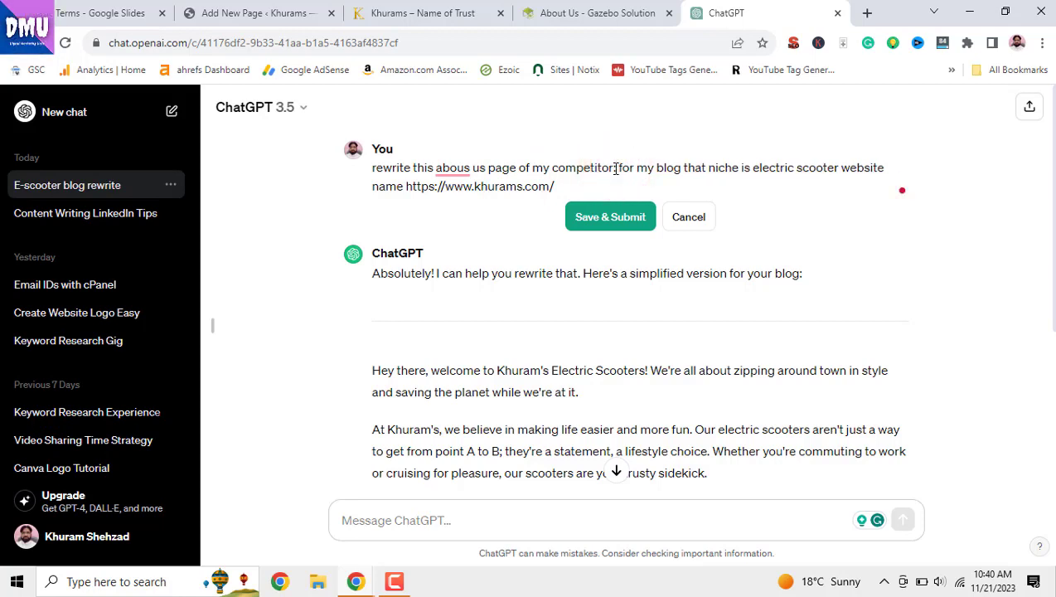
{"action": "key", "text": "Return"}
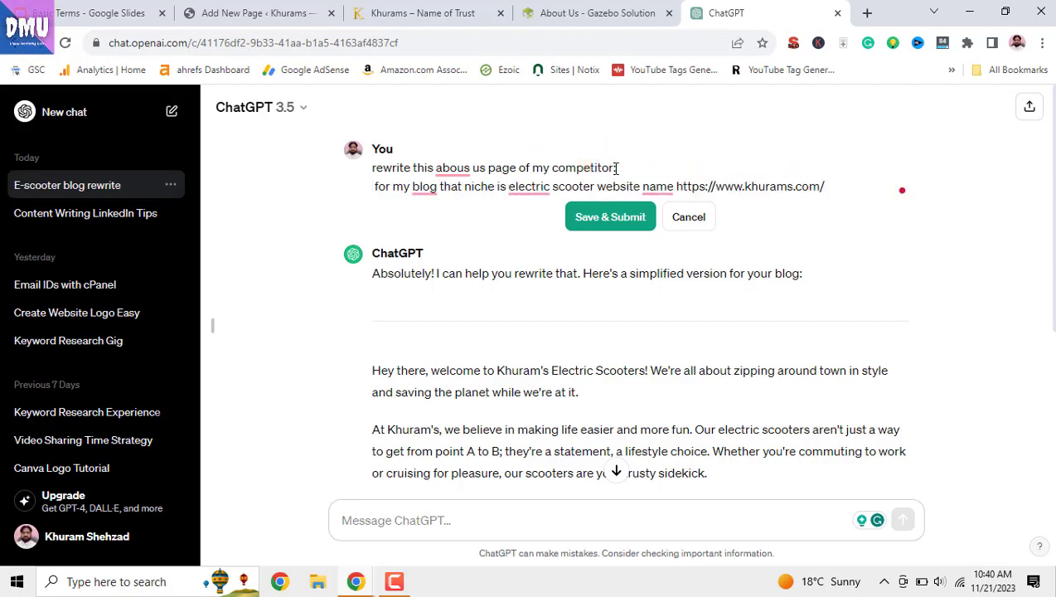
Step: Copy the highlighted welcome paragraph on Gazebo Solution's About Us page again
{"action": "left_click", "coordinate": [595, 12]}
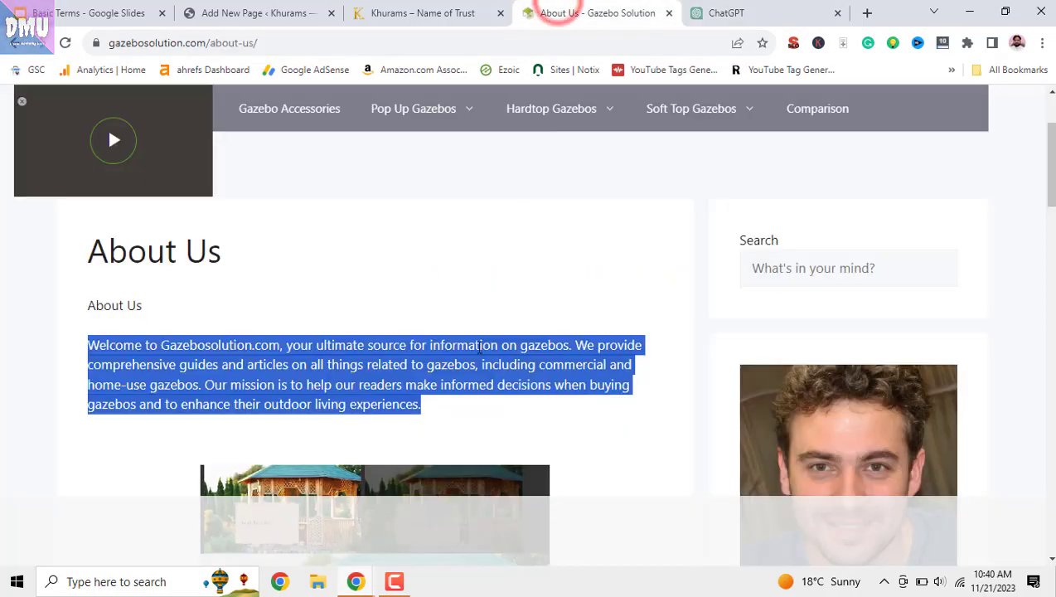
{"action": "right_click", "coordinate": [481, 349]}
{"action": "left_click", "coordinate": [538, 357]}
Step: Insert the copied paragraph before "for my blog" in the ChatGPT prompt, separate it with a blank line, and resubmit
{"action": "left_click", "coordinate": [714, 13]}
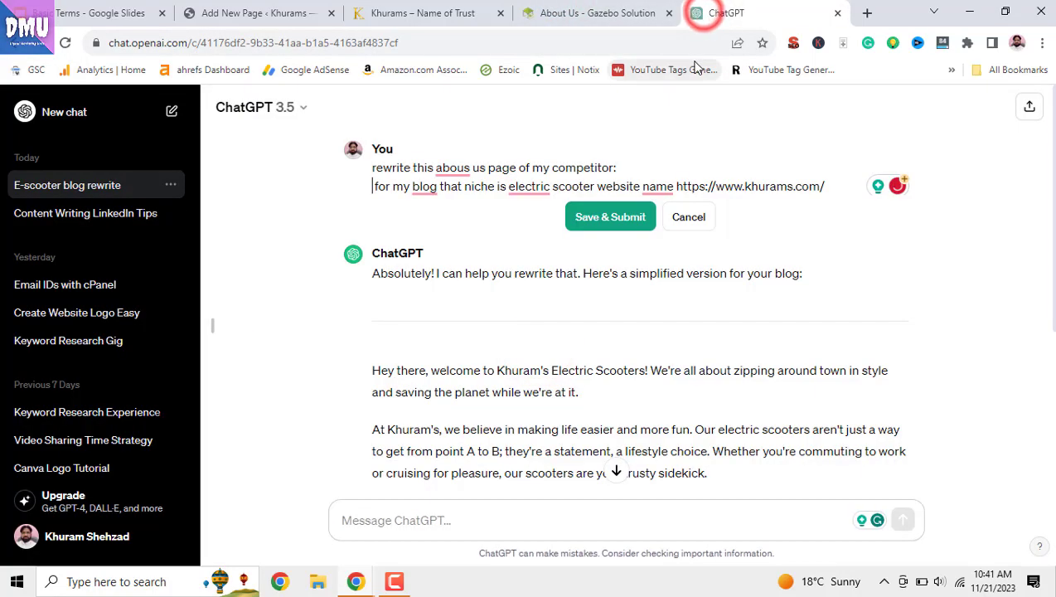
{"action": "key", "text": "ctrl+v"}
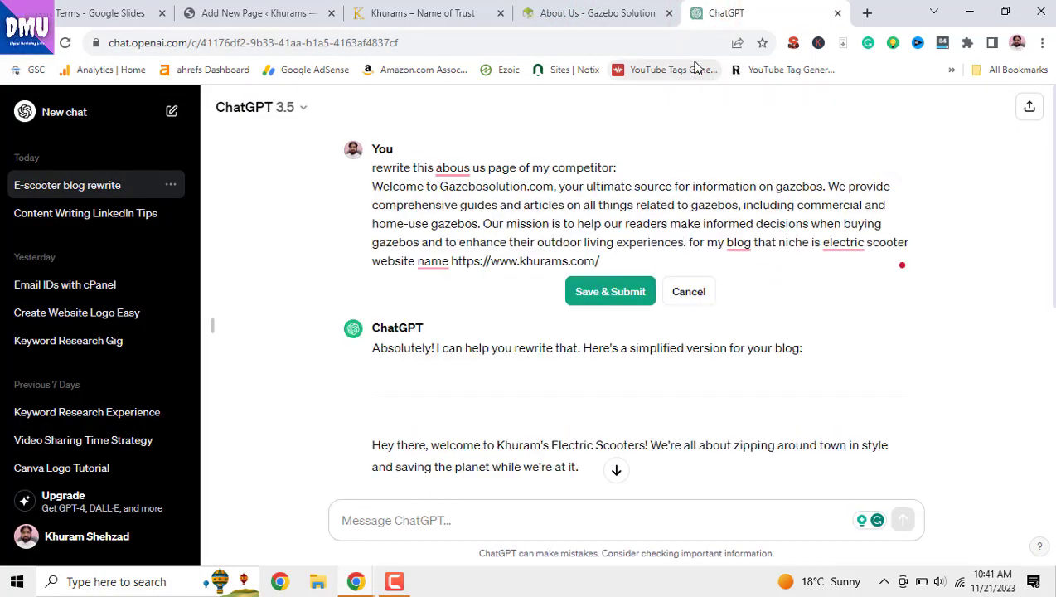
{"action": "key", "text": "shift+Return"}
{"action": "key", "text": "shift+Return"}
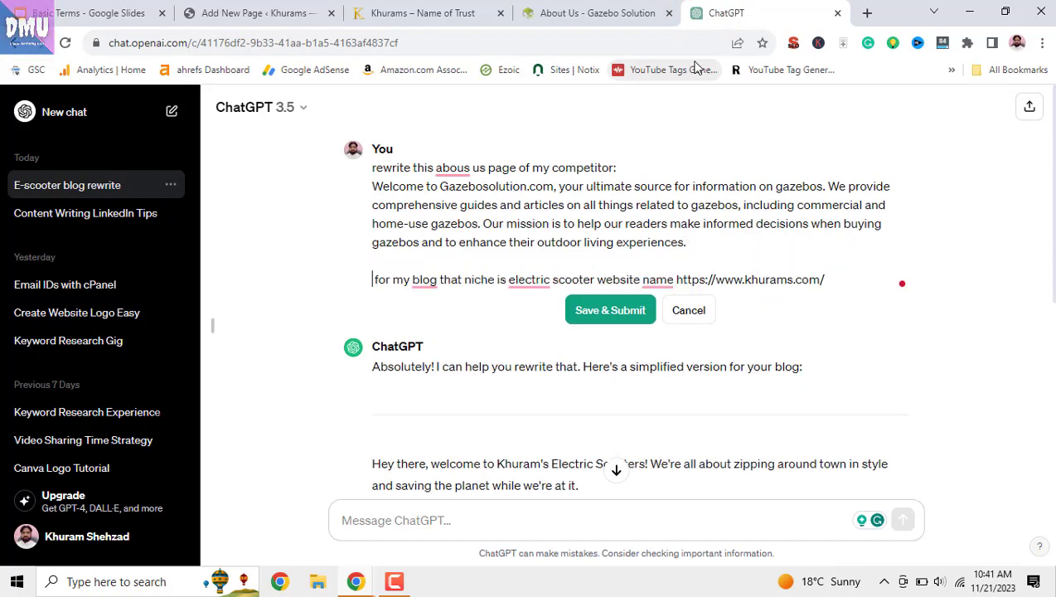
{"action": "left_click", "coordinate": [598, 310]}
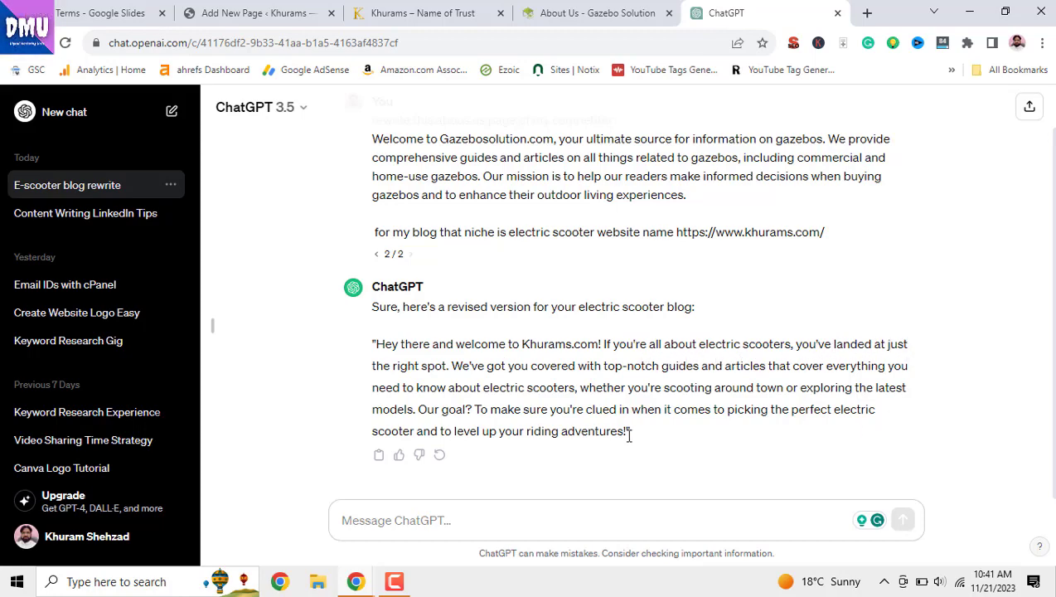
Step: Copy ChatGPT's revised "Hey there and welcome to Khurams.com!" paragraph without its surrounding quotation marks
{"action": "left_click_drag", "start_coordinate": [626, 430], "coordinate": [376, 344]}
{"action": "right_click", "coordinate": [406, 348]}
{"action": "left_click", "coordinate": [416, 357]}
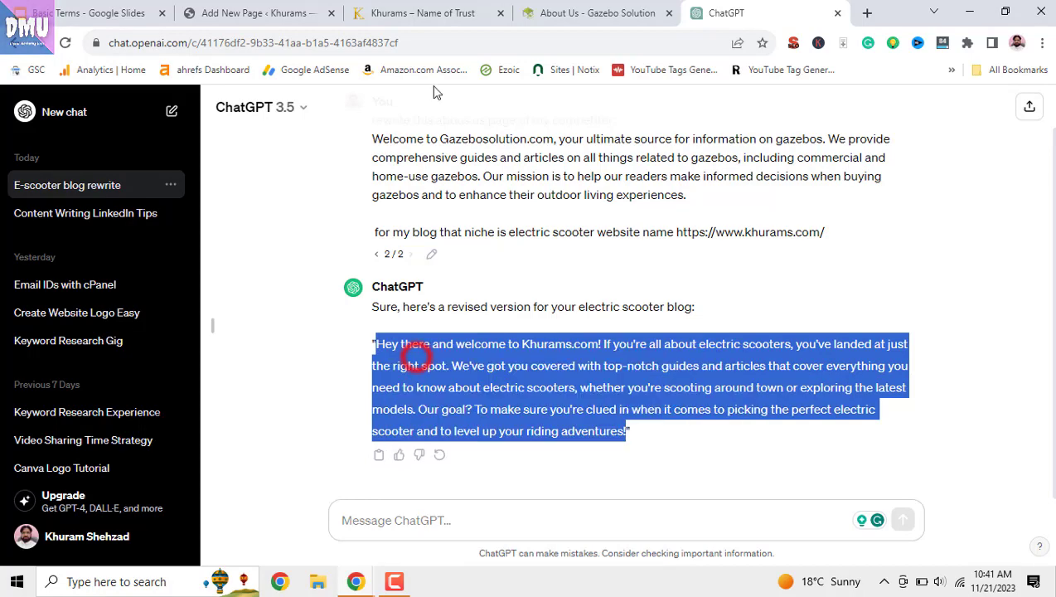
Step: Return to the WordPress page editor and paste the copied text into the empty paragraph under the About Us title
{"action": "left_click", "coordinate": [435, 15]}
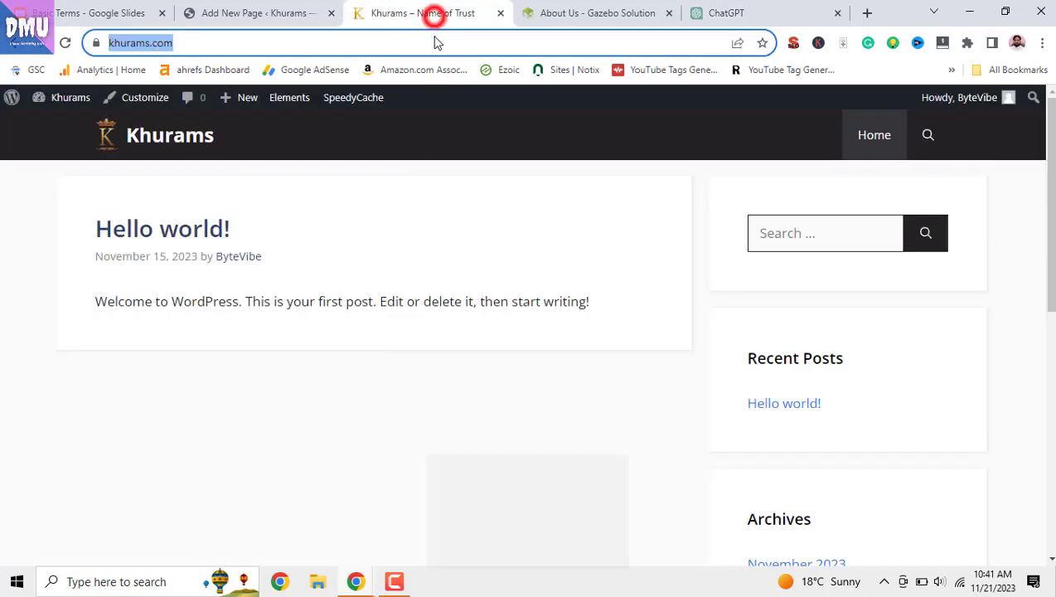
{"action": "left_click", "coordinate": [273, 12]}
{"action": "right_click", "coordinate": [232, 266]}
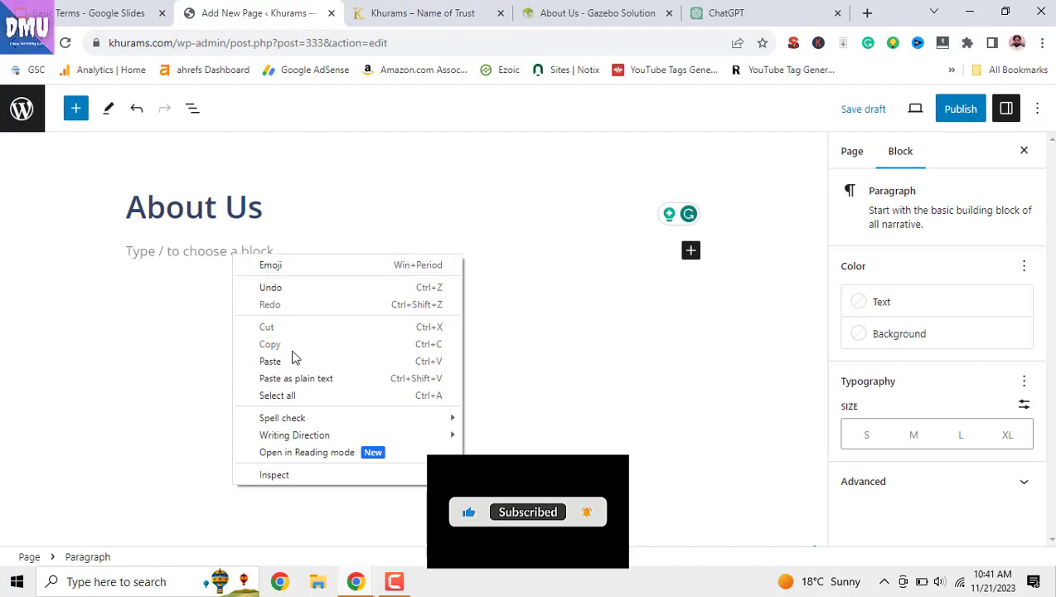
Step: Paste the copied welcome text as plain text into the About Us page body and retype the comma after "electric scooters"
{"action": "left_click", "coordinate": [297, 378]}
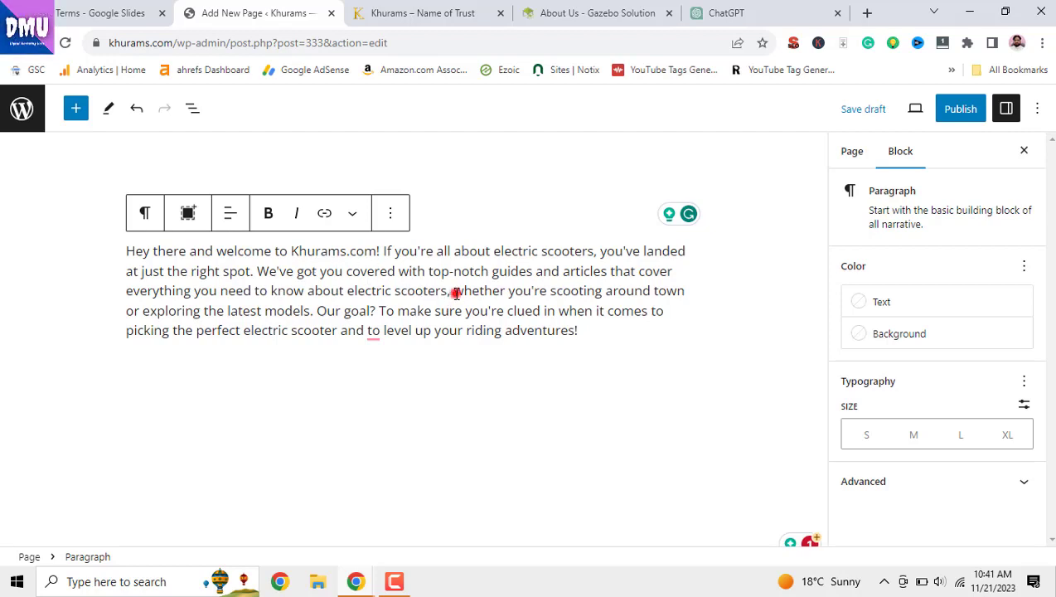
{"action": "left_click", "coordinate": [456, 294]}
{"action": "key", "text": "BackSpace"}
{"action": "key", "text": "BackSpace"}
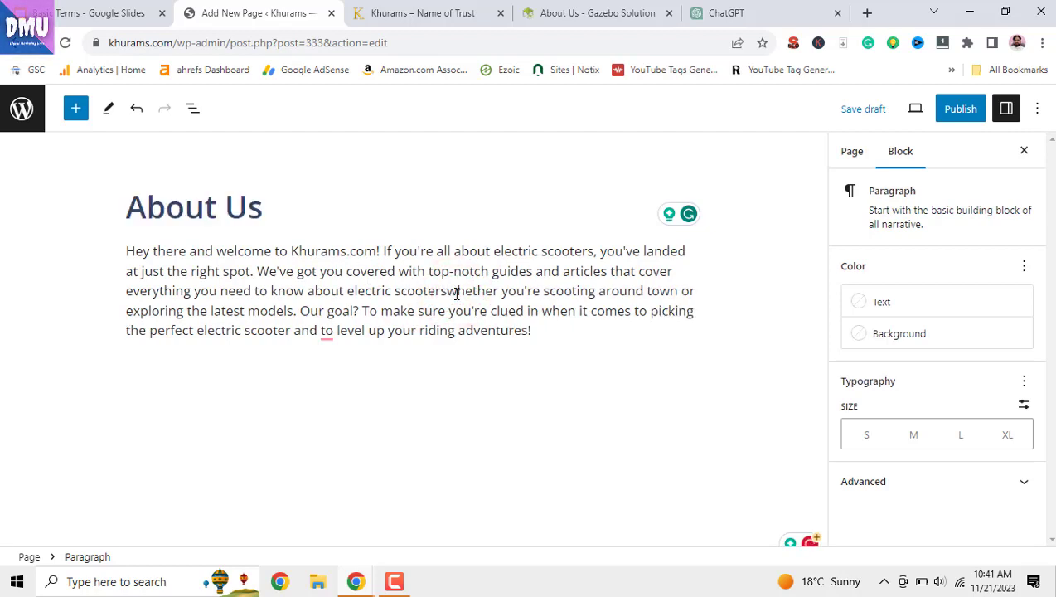
{"action": "type", "text": ","}
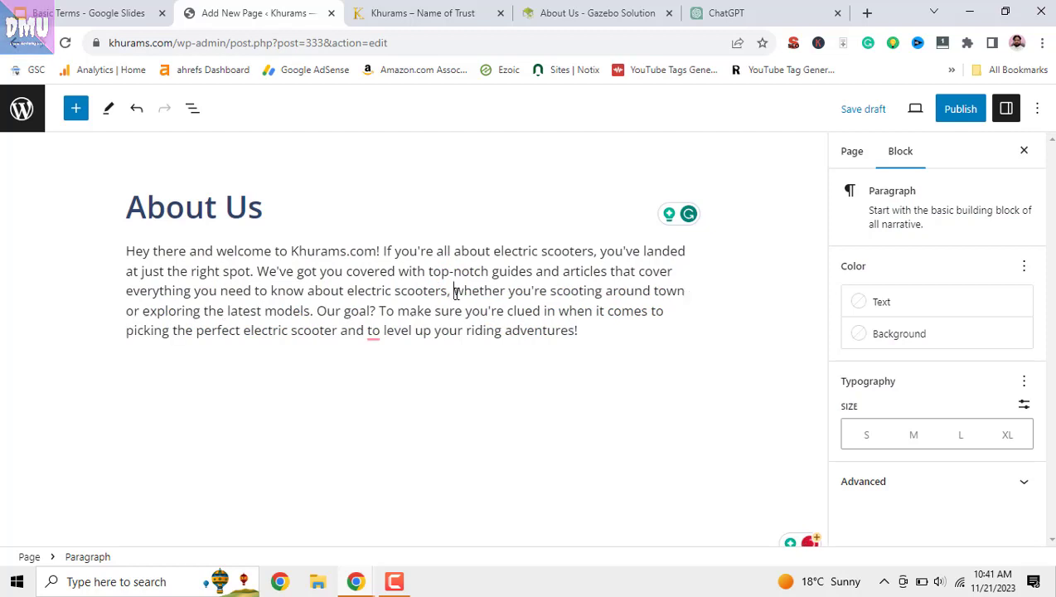
Step: Start a new paragraph at "Our goal?" and accept the grammar fix that removes "to" before "level up"
{"action": "left_click", "coordinate": [318, 312]}
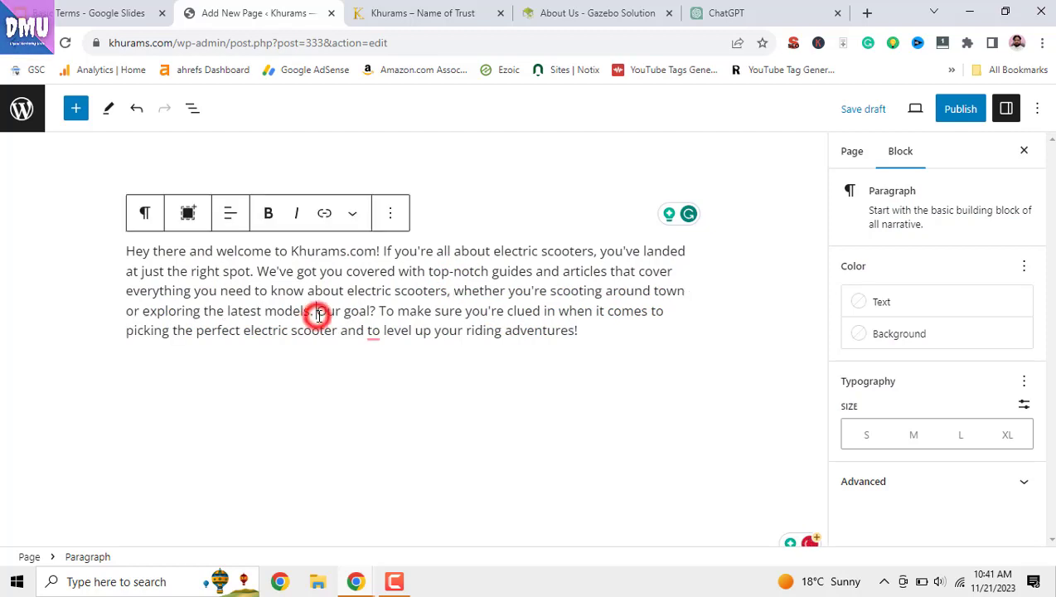
{"action": "key", "text": "Return"}
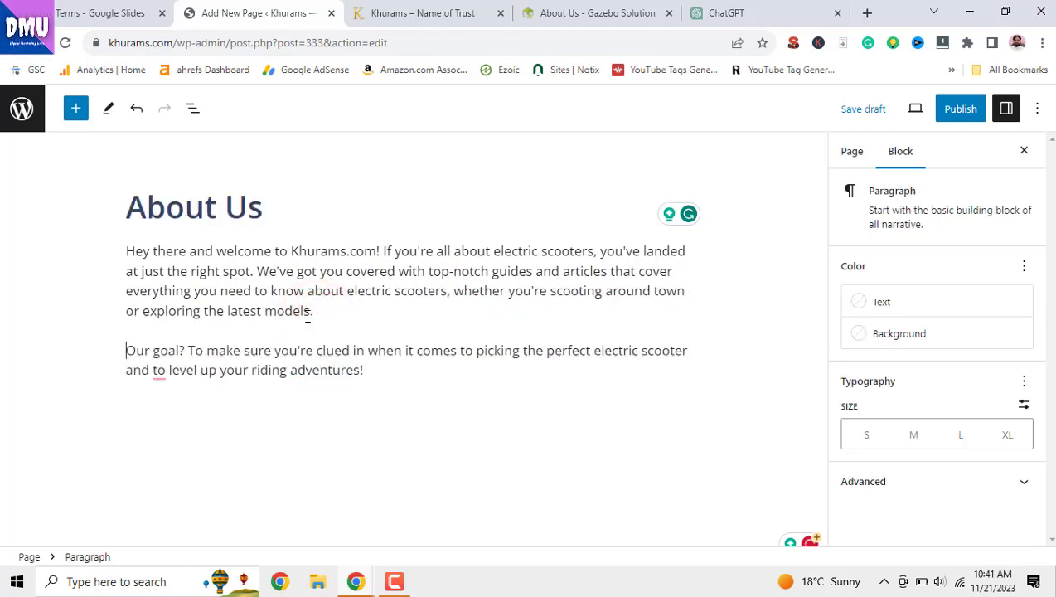
{"action": "mouse_move", "coordinate": [158, 371]}
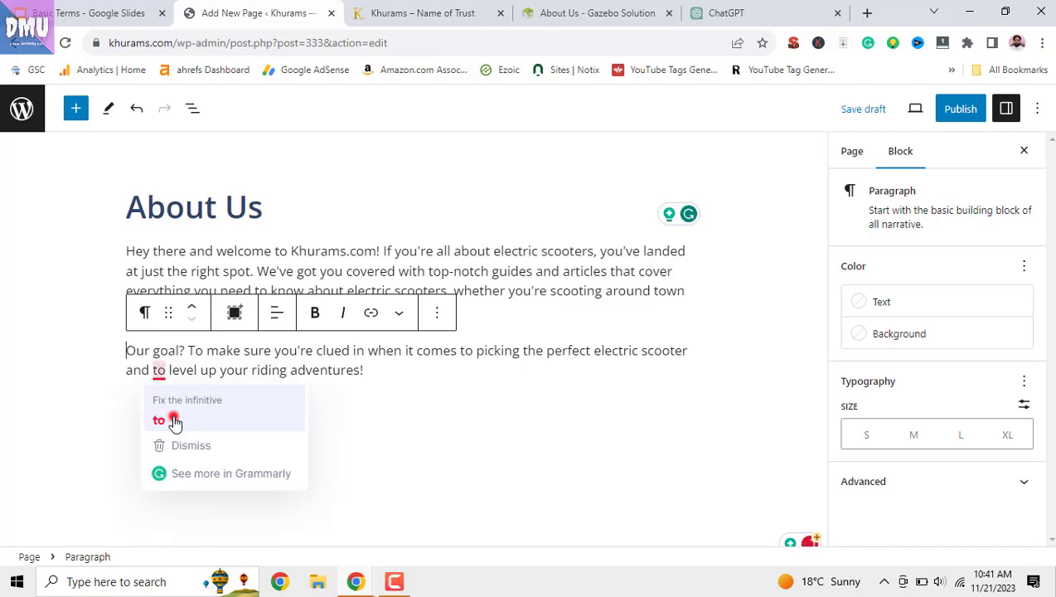
{"action": "left_click", "coordinate": [172, 420]}
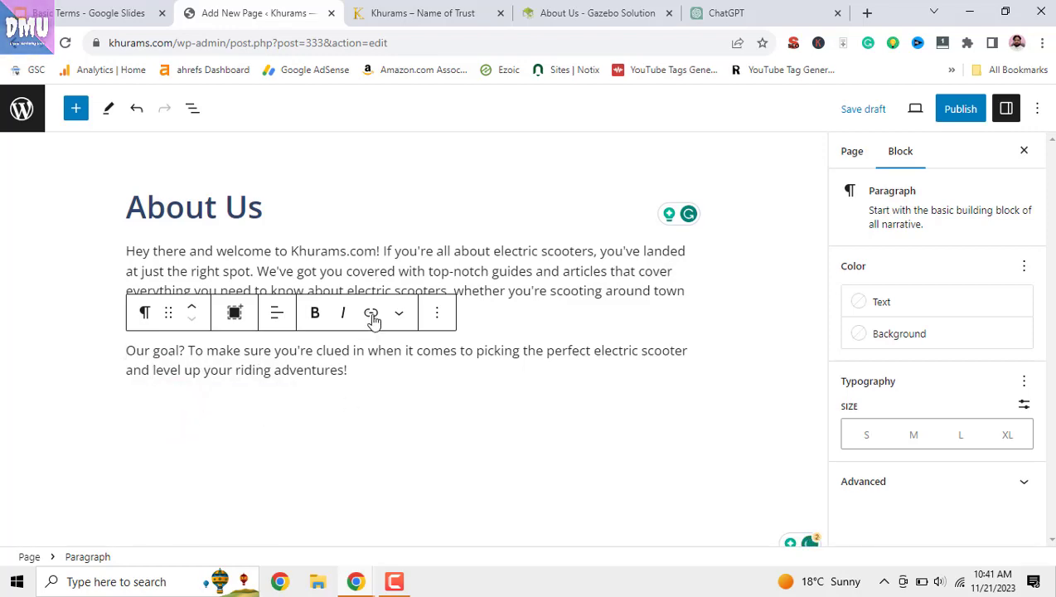
Step: Switch to ChatGPT and send the prompt "write about page on electric scooter for my blog"
{"action": "left_click", "coordinate": [571, 12]}
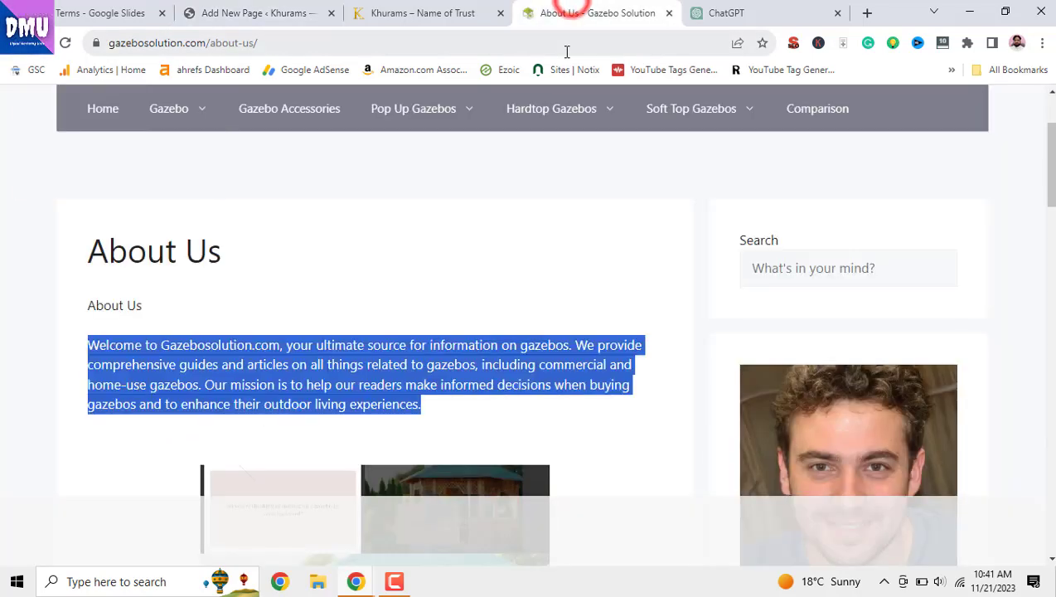
{"action": "left_click", "coordinate": [699, 15]}
{"action": "left_click", "coordinate": [543, 520]}
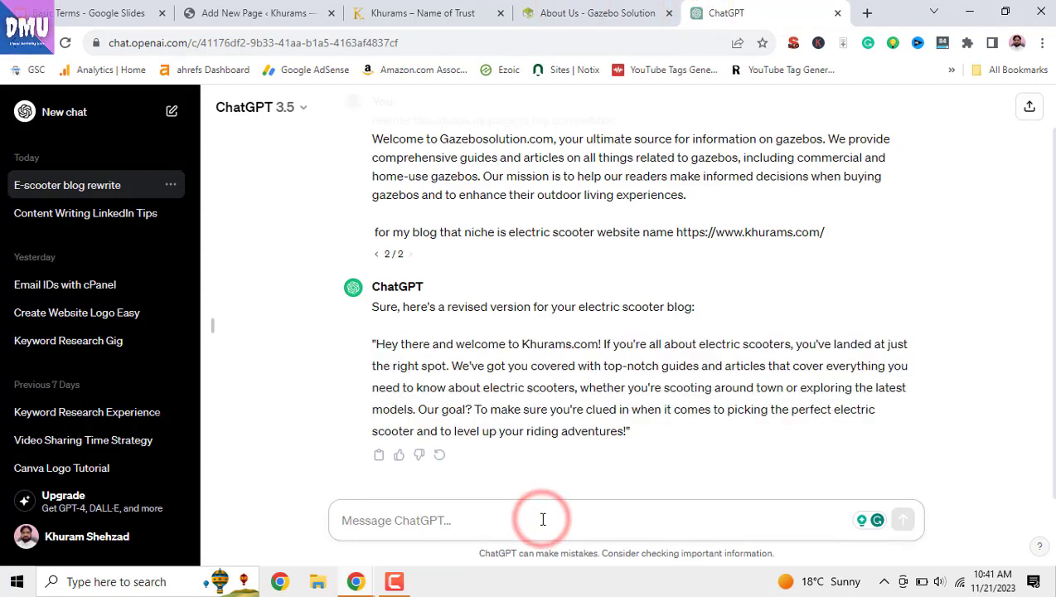
{"action": "type", "text": "wr"}
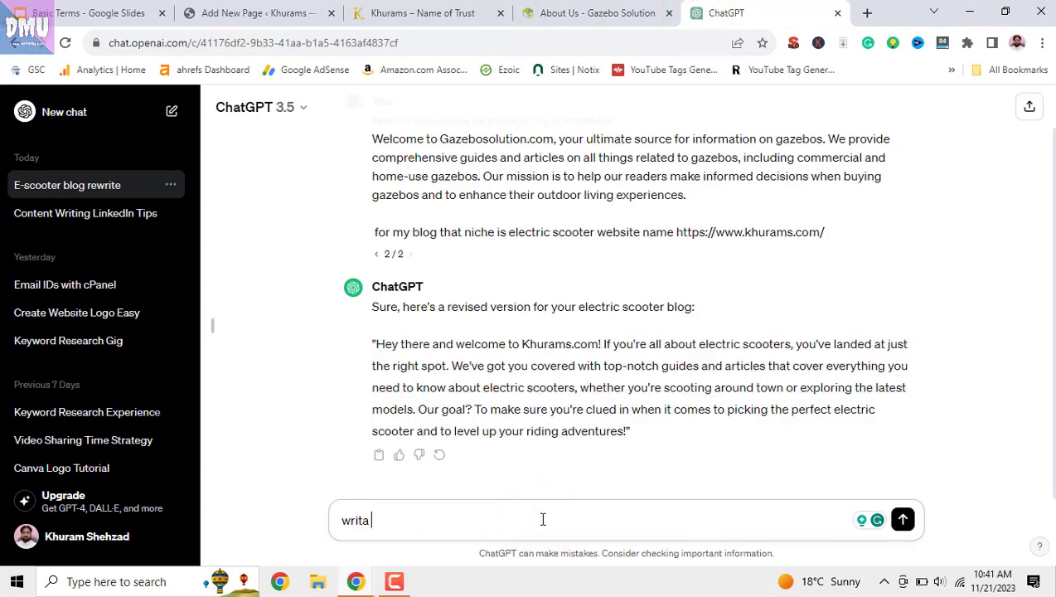
{"action": "type", "text": "ita"}
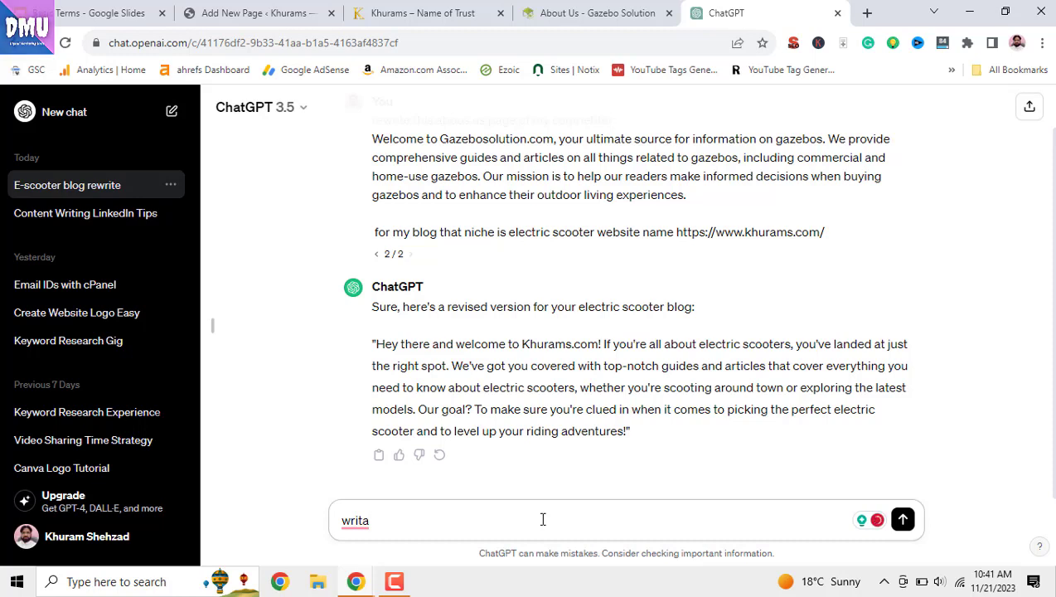
{"action": "key", "text": "BackSpace"}
{"action": "type", "text": "e"}
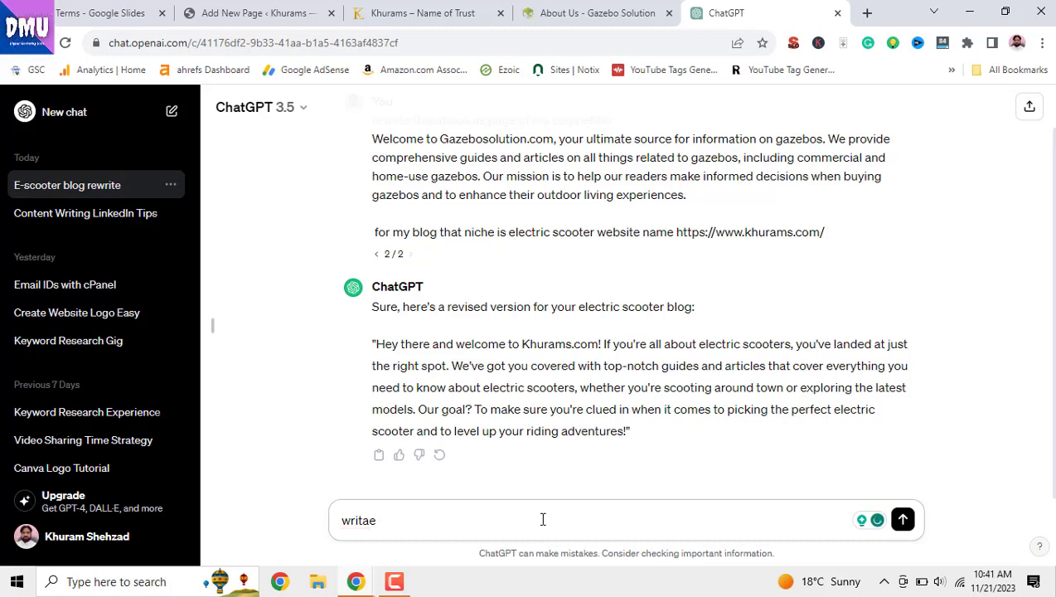
{"action": "key", "text": "BackSpace"}
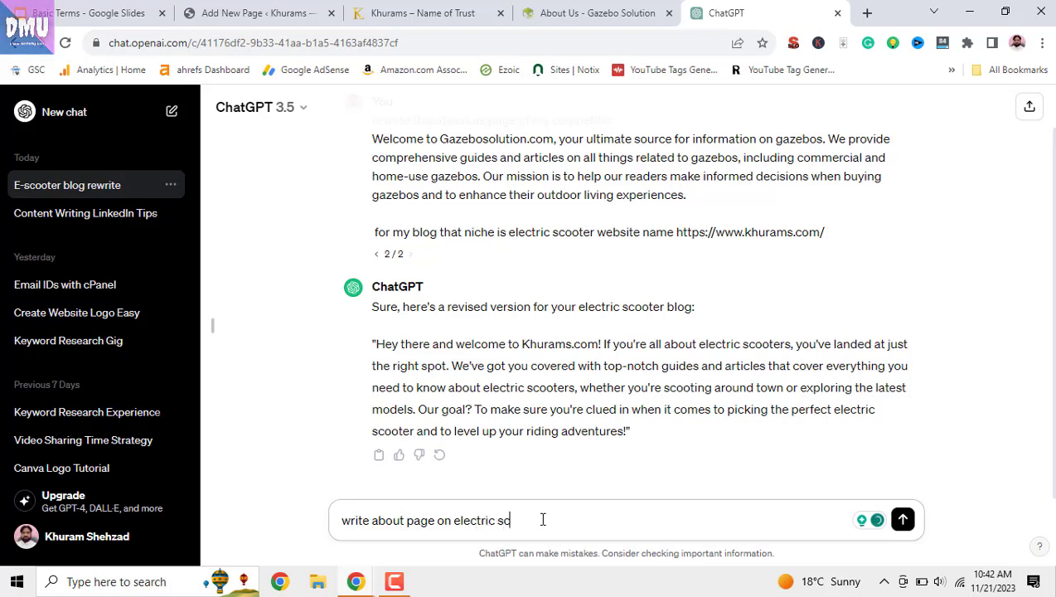
{"action": "type", "text": "ooter for my"}
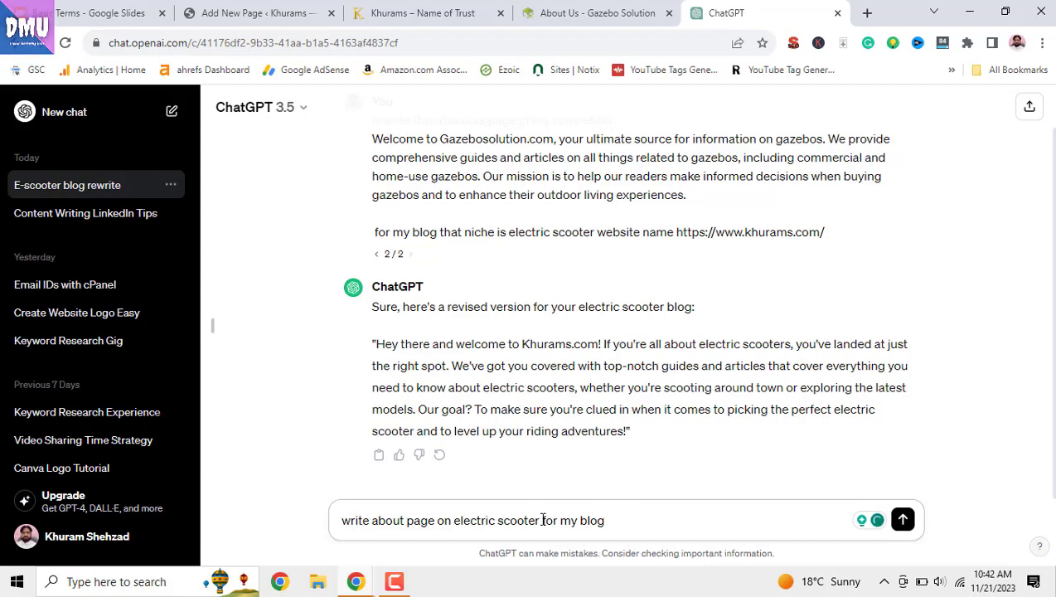
{"action": "type", "text": "blog"}
{"action": "key", "text": "Return"}
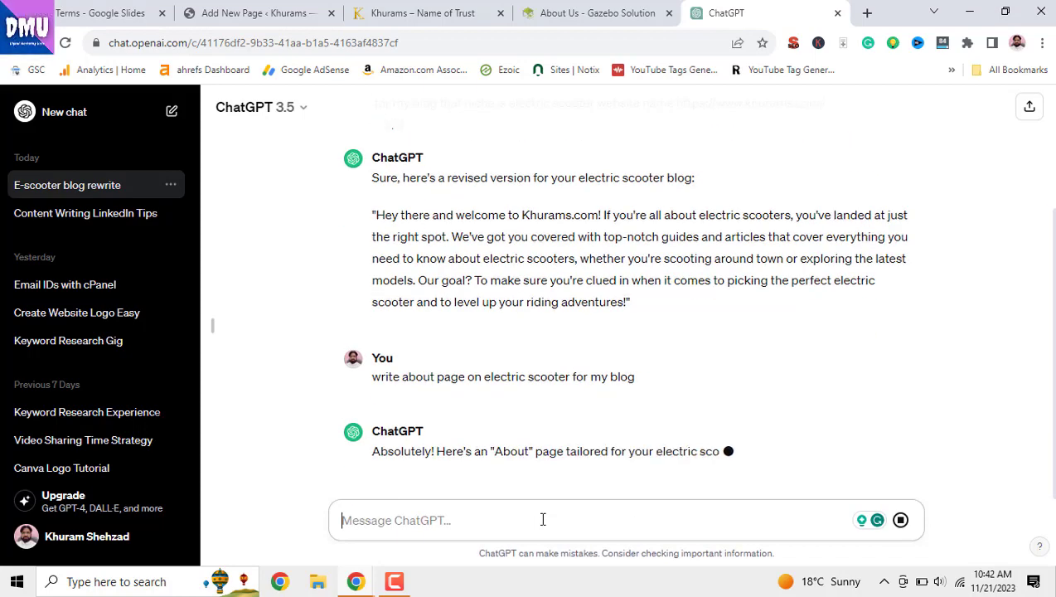
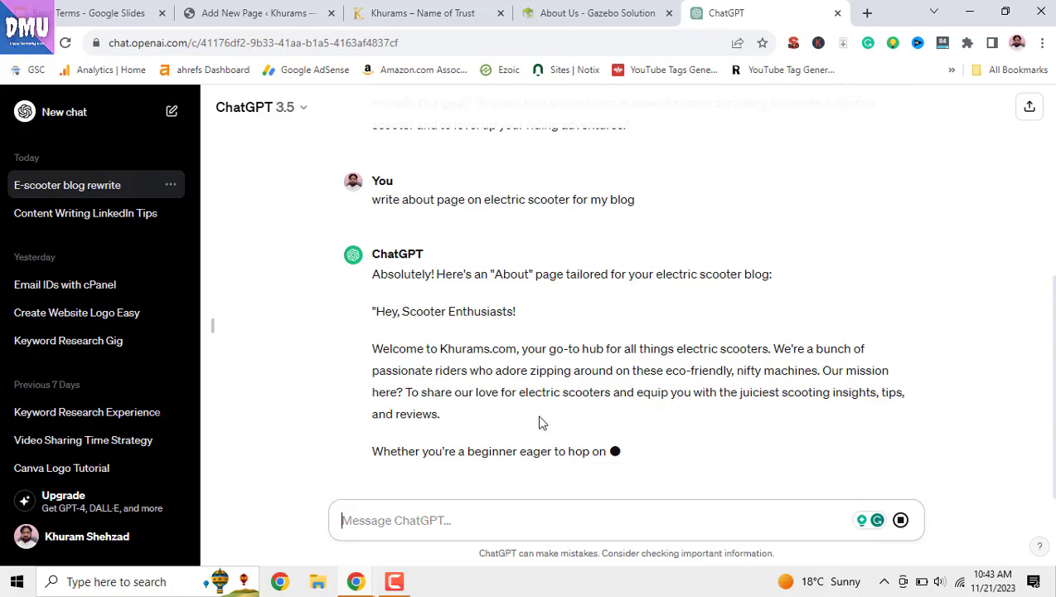
Step: Return to the WordPress page editor, show the page settings and save the About Us page as a draft
{"action": "left_click", "coordinate": [464, 11]}
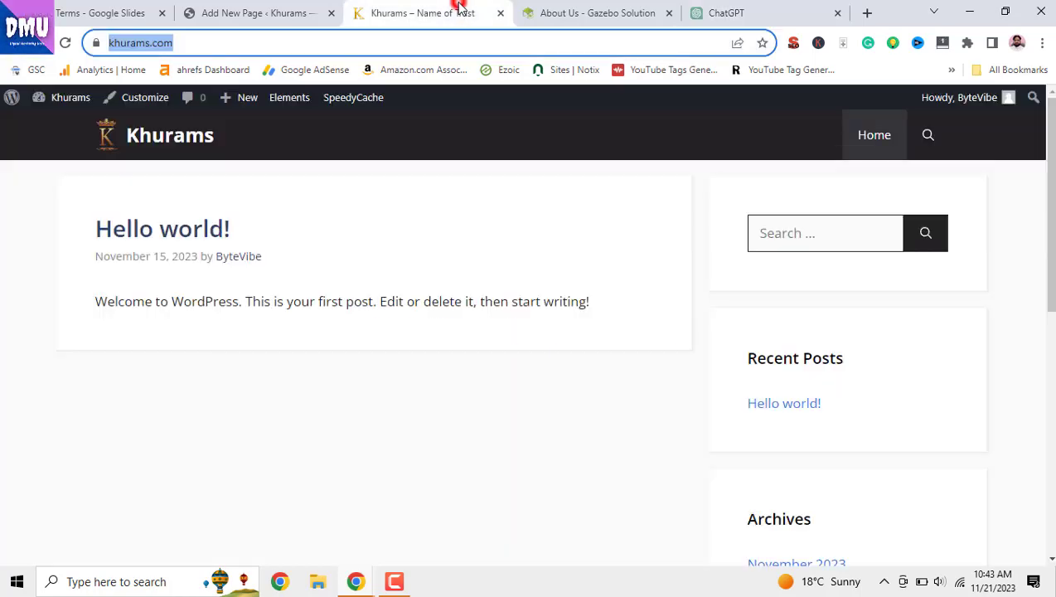
{"action": "left_click", "coordinate": [568, 10]}
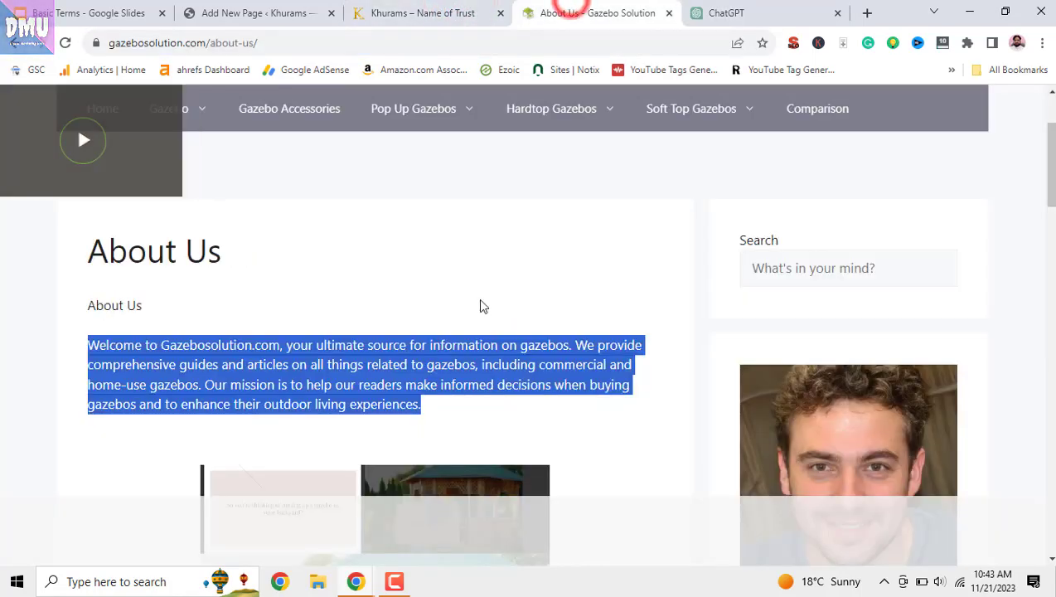
{"action": "left_click", "coordinate": [439, 10]}
{"action": "left_click", "coordinate": [294, 11]}
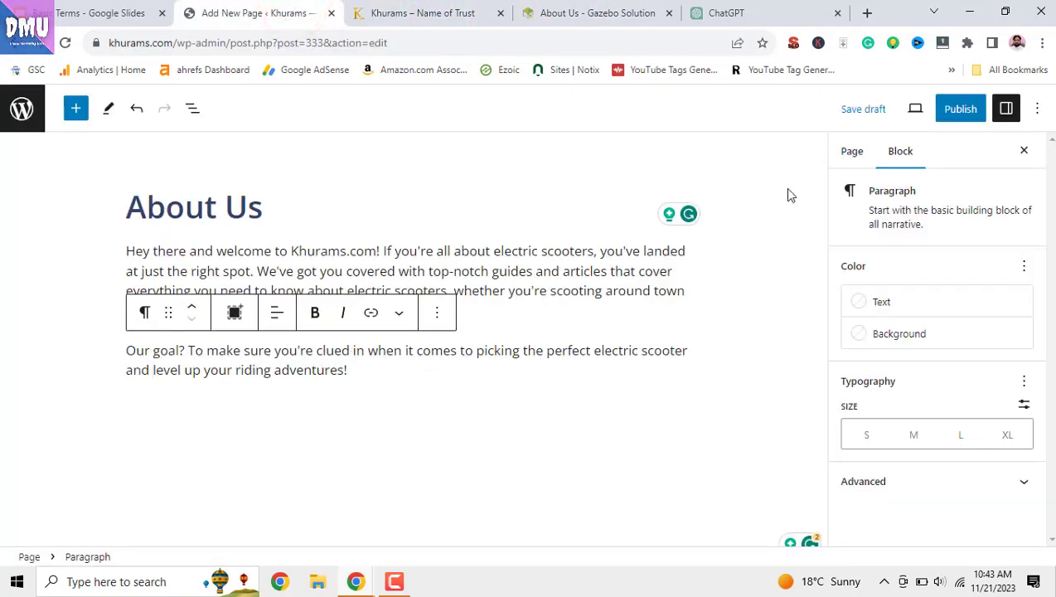
{"action": "left_click", "coordinate": [859, 157]}
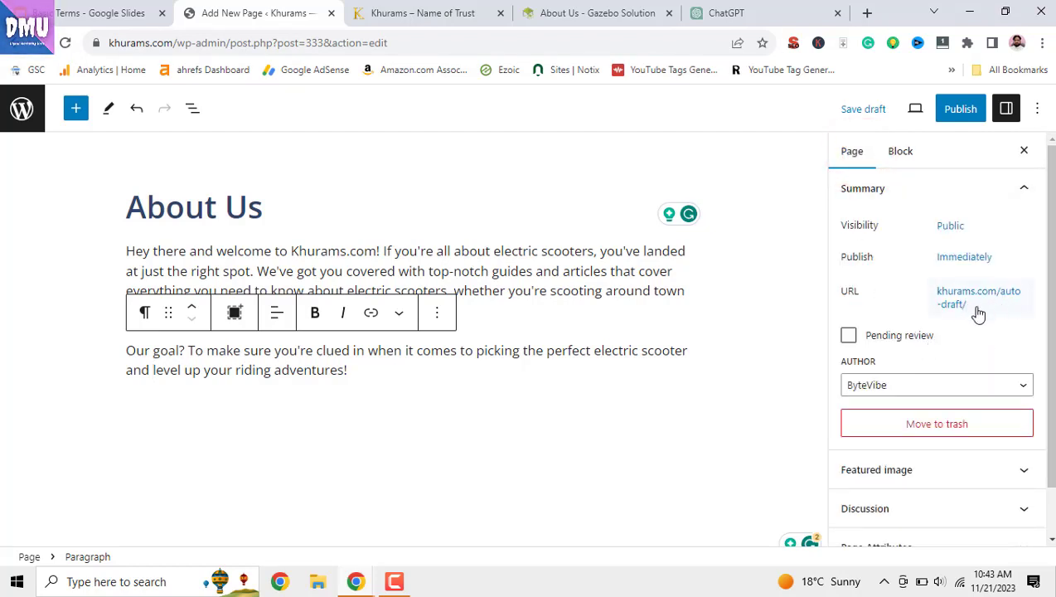
{"action": "left_click", "coordinate": [867, 111]}
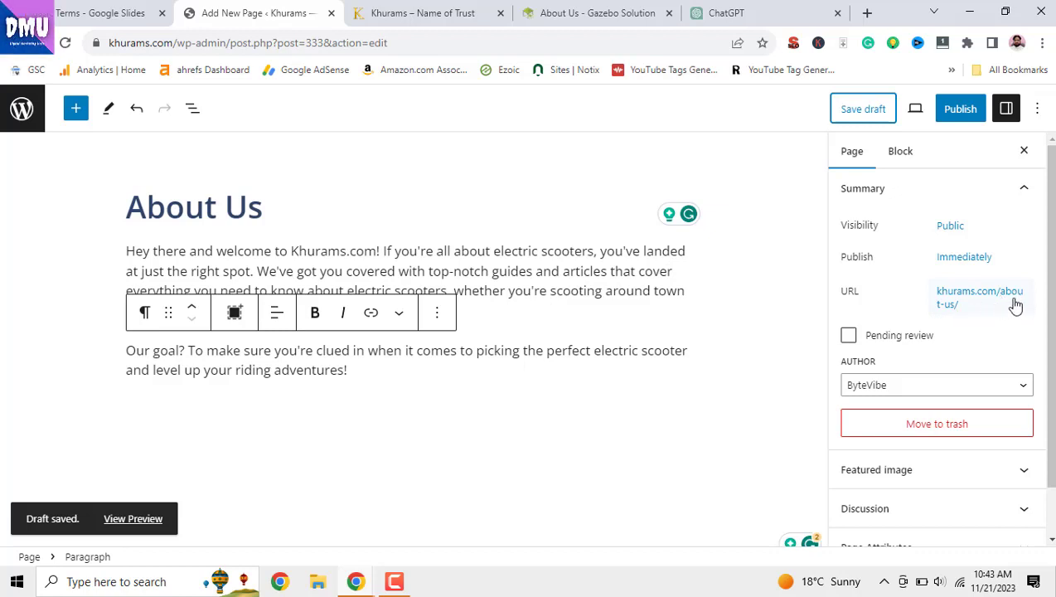
Step: Publish the About Us page with public visibility and close the publishing confirmation
{"action": "left_click", "coordinate": [960, 116]}
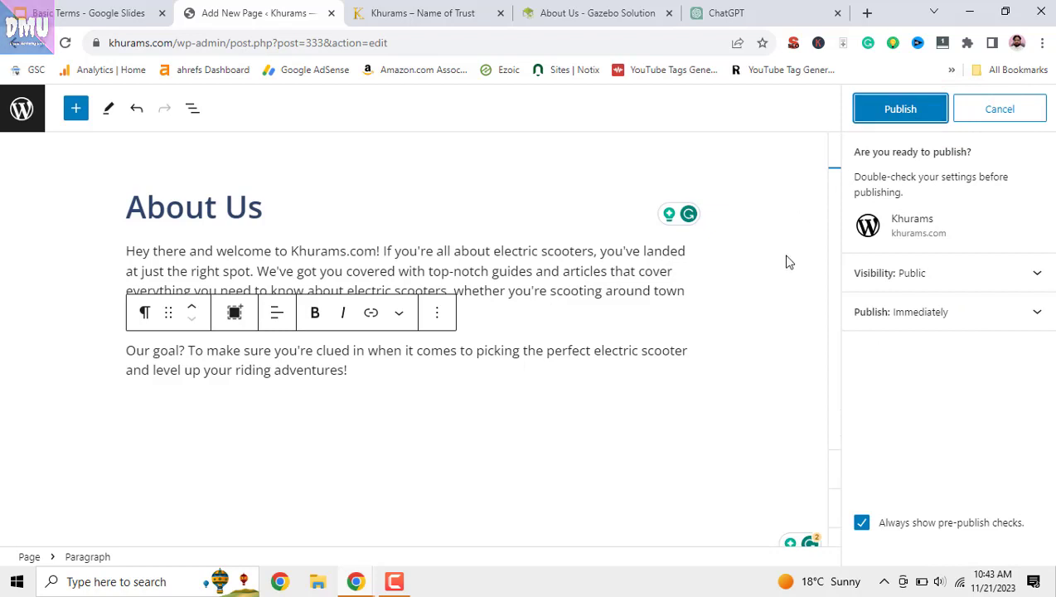
{"action": "left_click", "coordinate": [882, 115]}
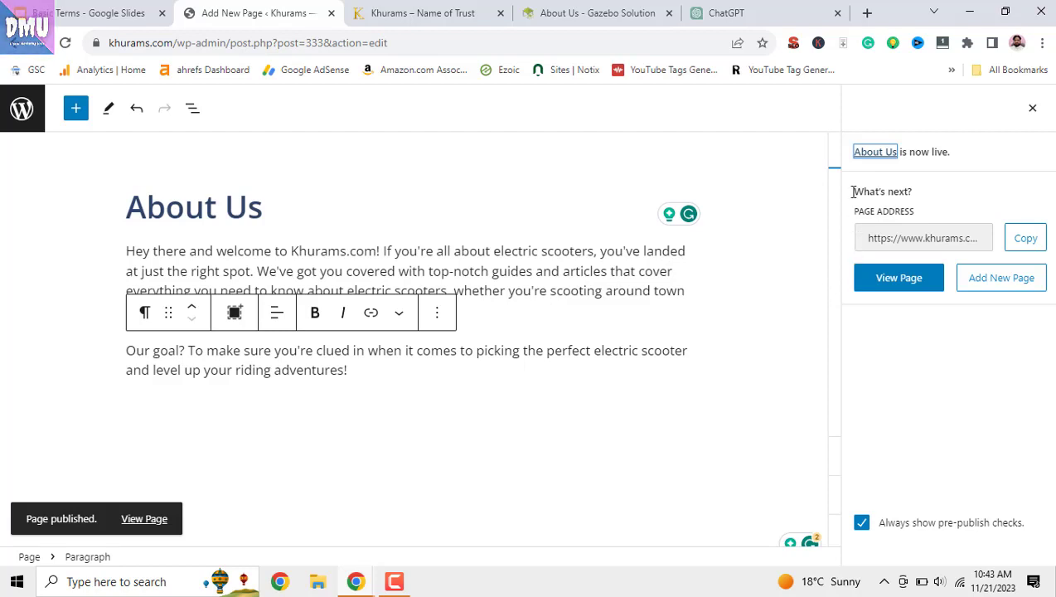
{"action": "left_click", "coordinate": [1033, 109]}
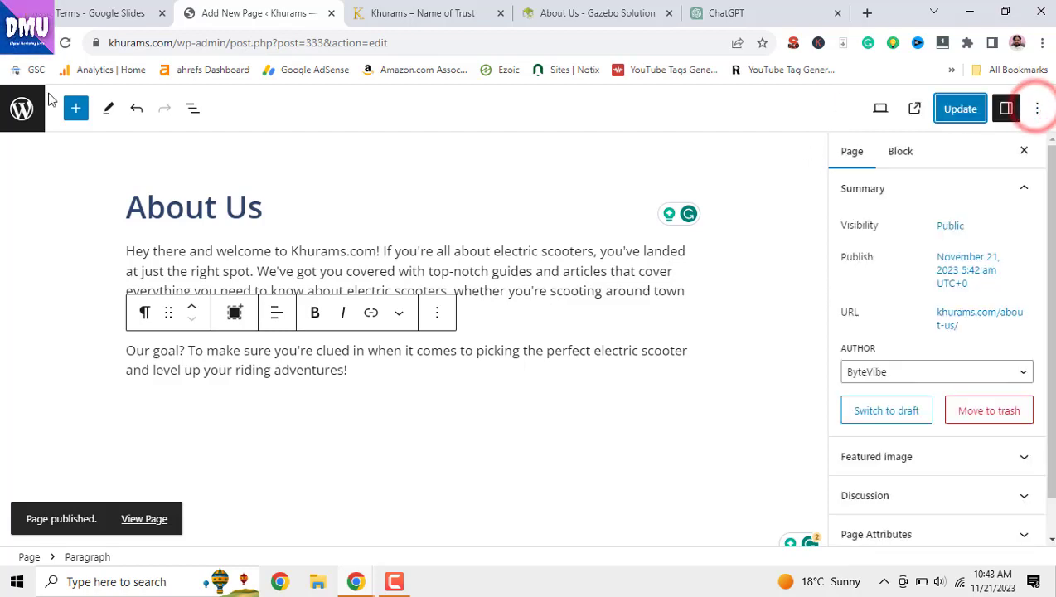
Step: Leave the page editor and open the site's navigation menu management
{"action": "left_click", "coordinate": [22, 108]}
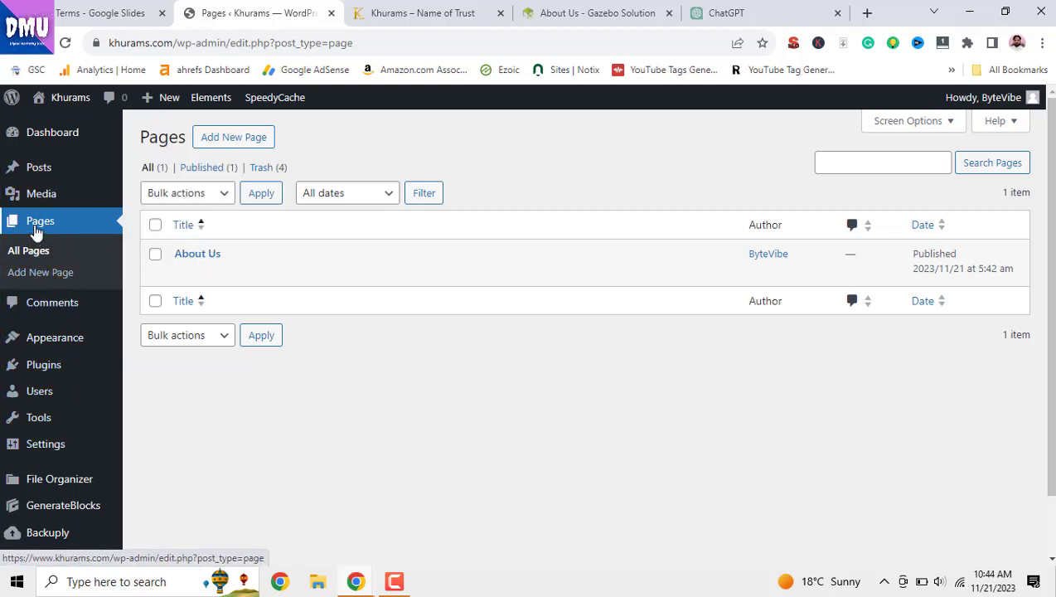
{"action": "mouse_move", "coordinate": [192, 271]}
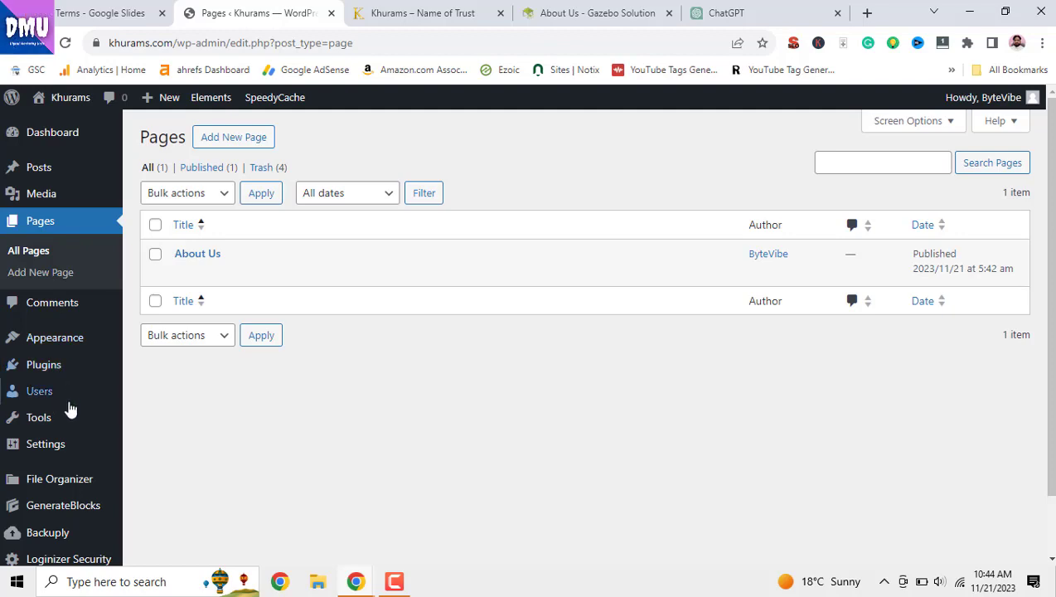
{"action": "mouse_move", "coordinate": [24, 341]}
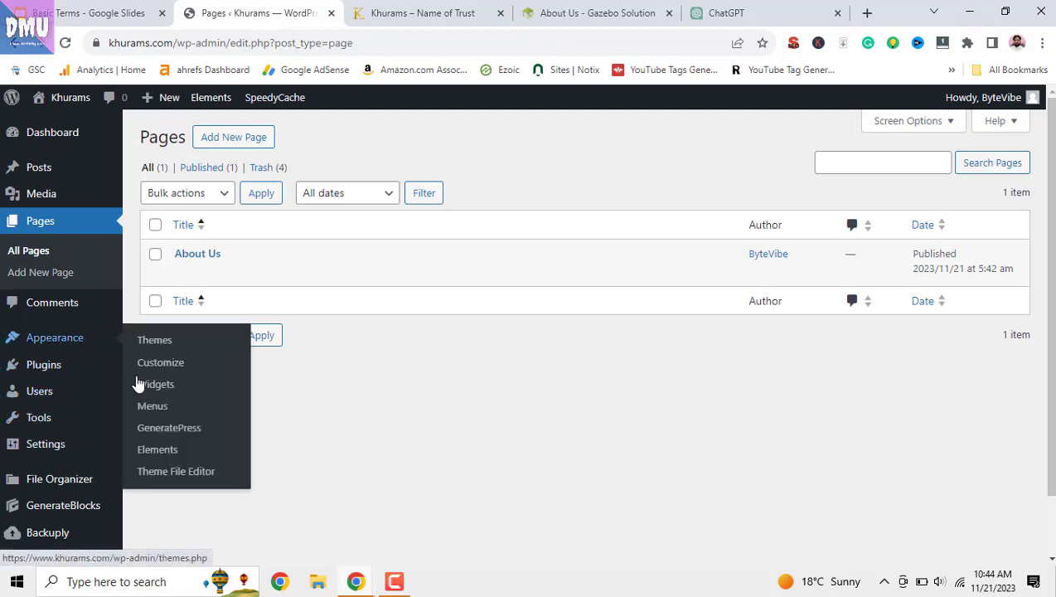
{"action": "left_click", "coordinate": [148, 406]}
Step: Reload the live khurams.com homepage to check its navigation menu, and return to the WordPress menu editor
{"action": "left_click", "coordinate": [391, 14]}
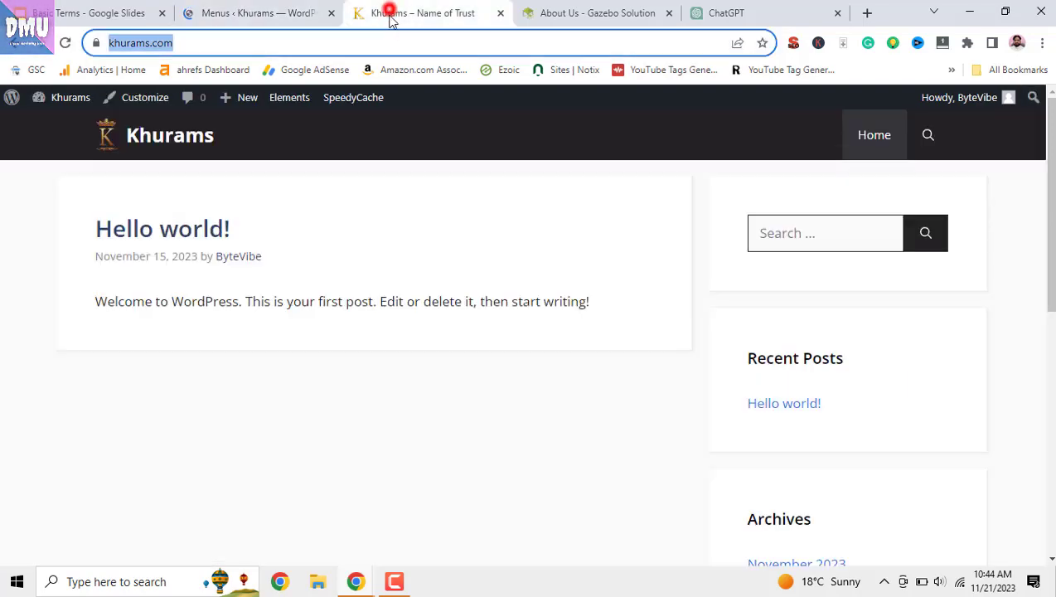
{"action": "left_click", "coordinate": [65, 42]}
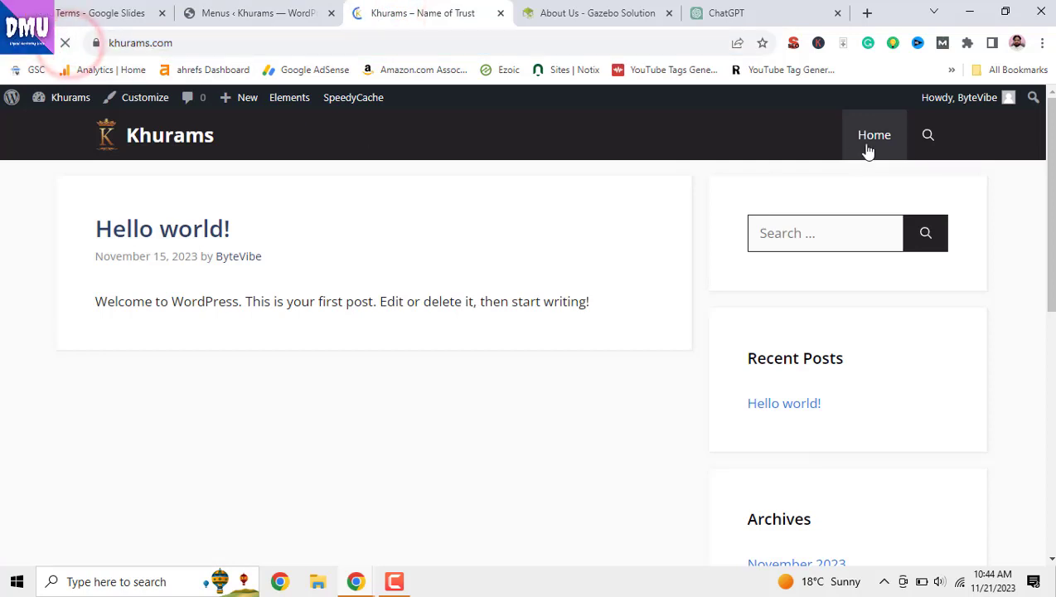
{"action": "left_click", "coordinate": [265, 12]}
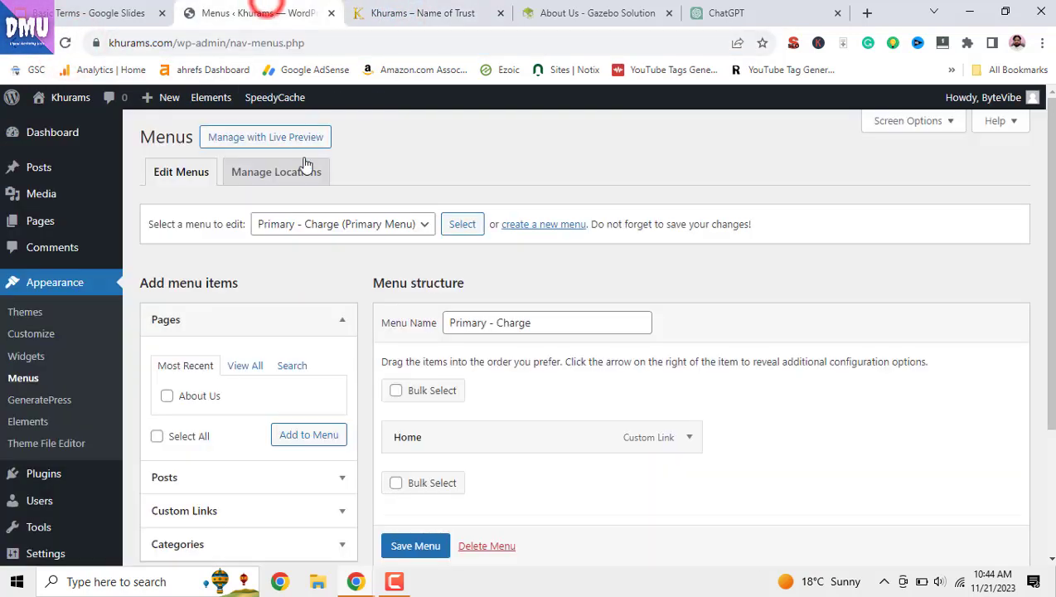
Step: Add the About Us page from the full page list to the Primary - Charge menu and save the menu
{"action": "scroll", "coordinate": [294, 338], "scroll_direction": "down", "scroll_amount": 1}
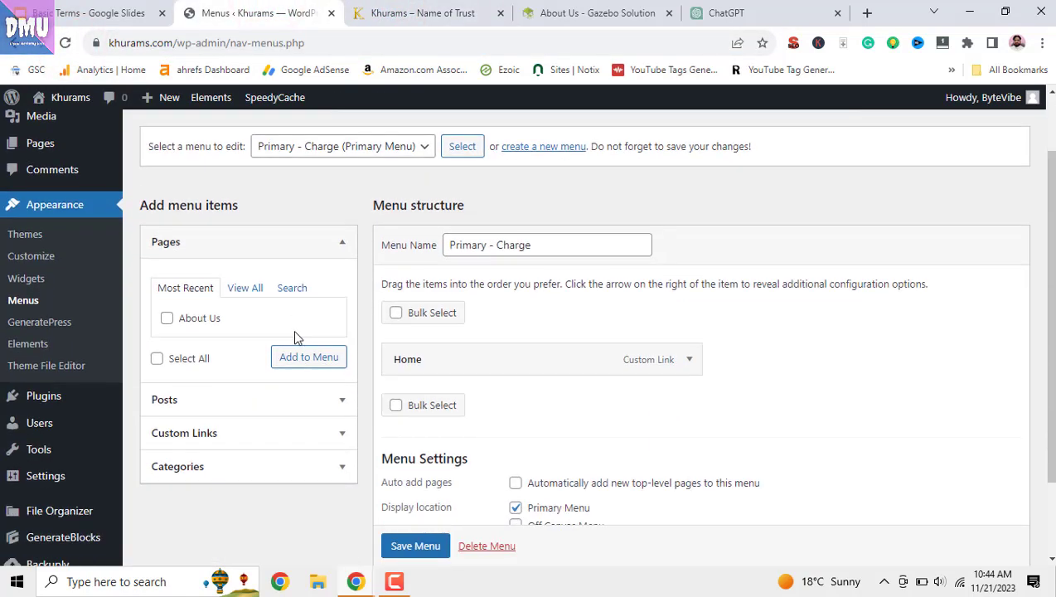
{"action": "left_click", "coordinate": [342, 246]}
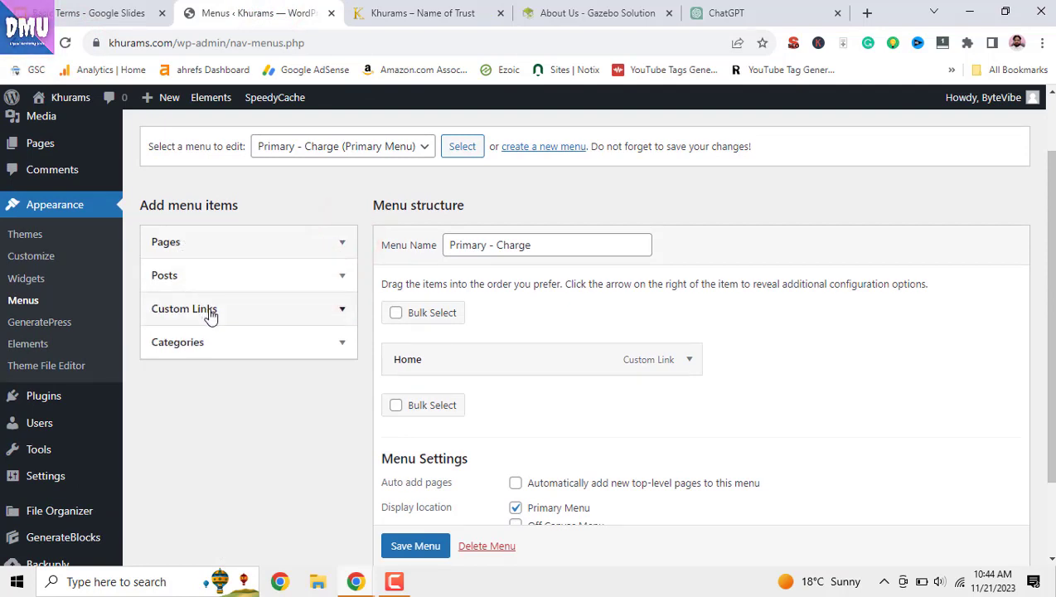
{"action": "left_click", "coordinate": [283, 245]}
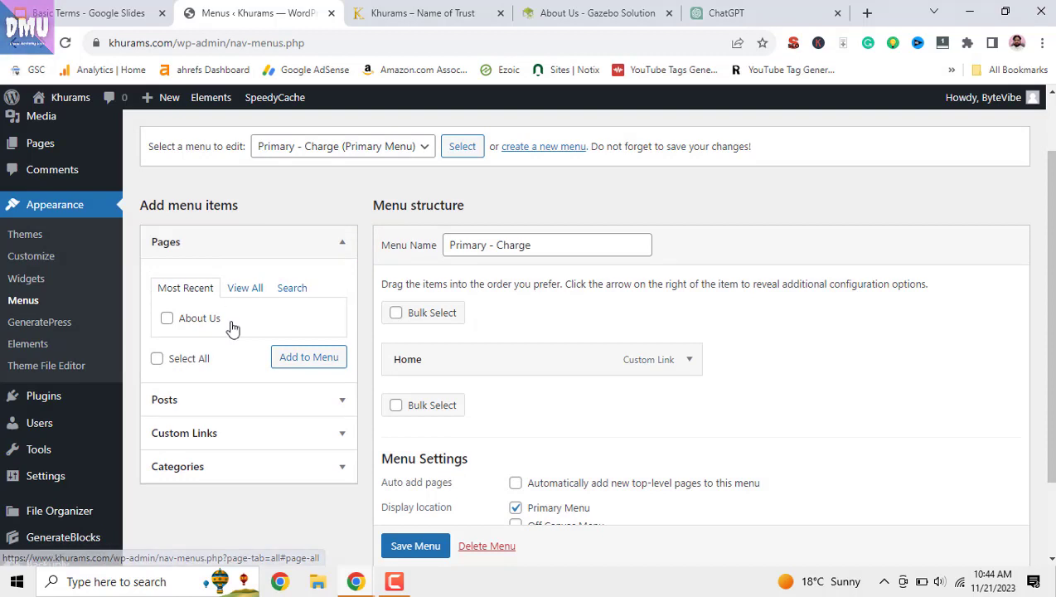
{"action": "left_click", "coordinate": [242, 297]}
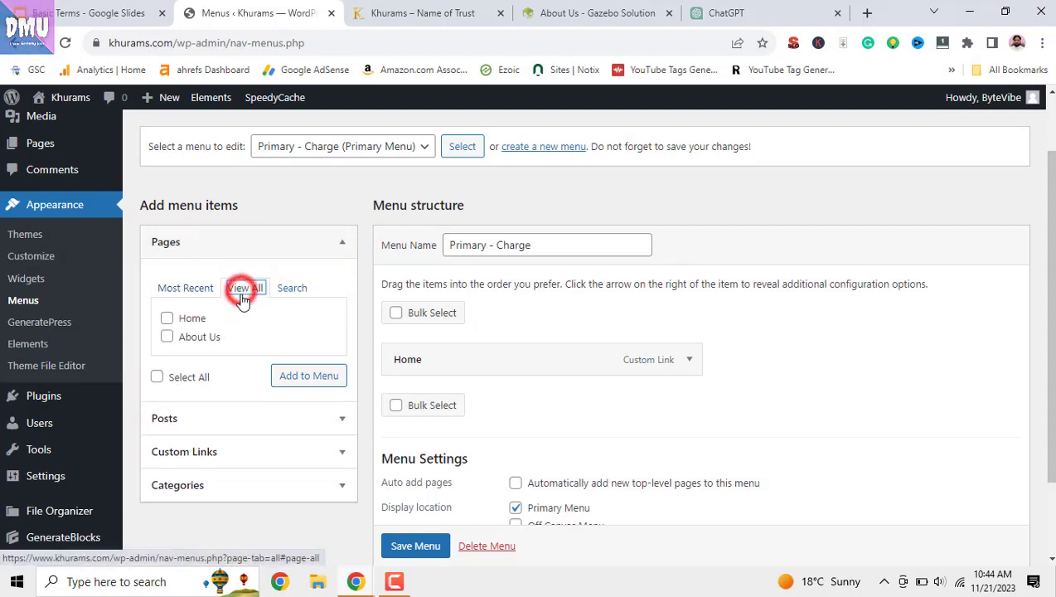
{"action": "left_click", "coordinate": [168, 338]}
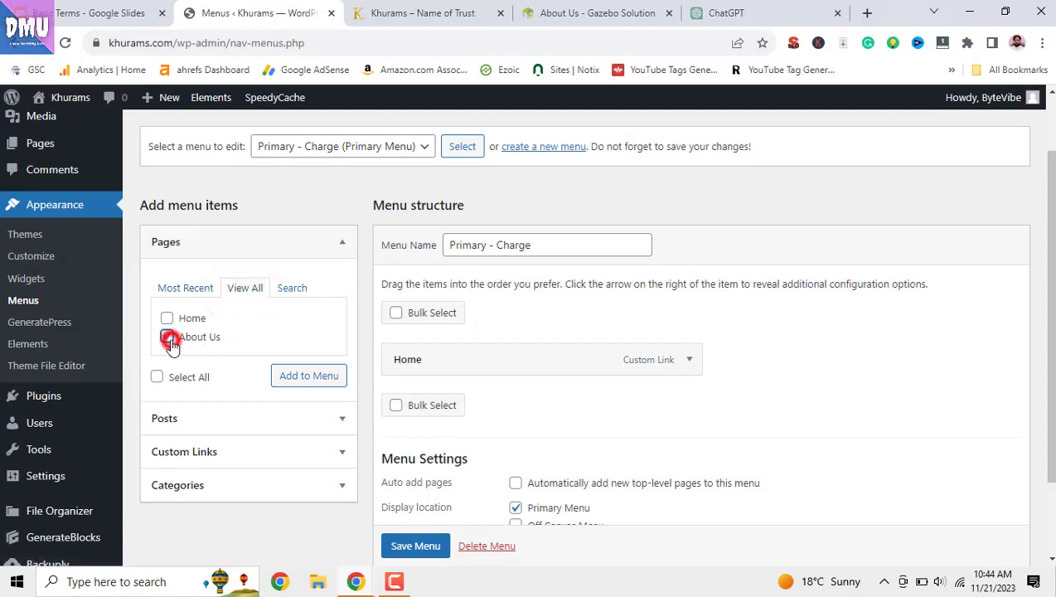
{"action": "left_click", "coordinate": [286, 380]}
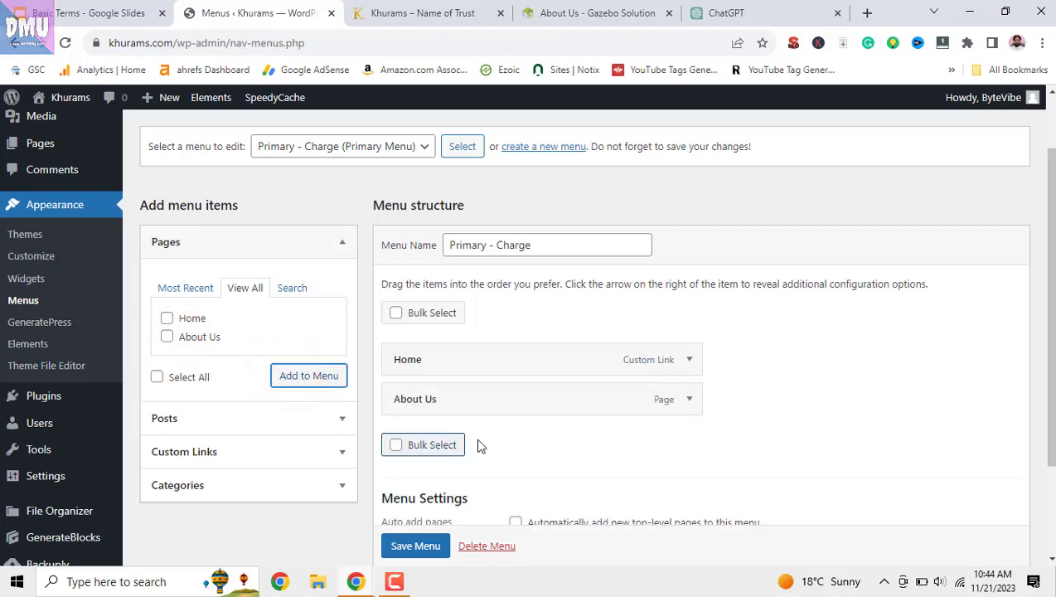
{"action": "left_click", "coordinate": [437, 551]}
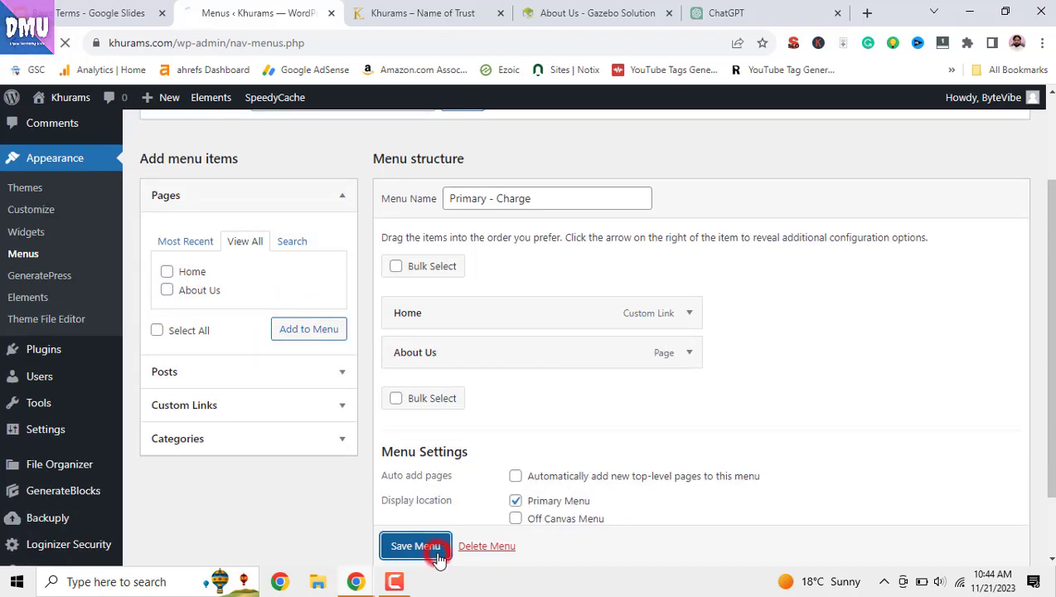
Step: Check the navigation menu on the live khurams.com homepage, and return to the WordPress dashboard to start a new page
{"action": "left_click", "coordinate": [404, 10]}
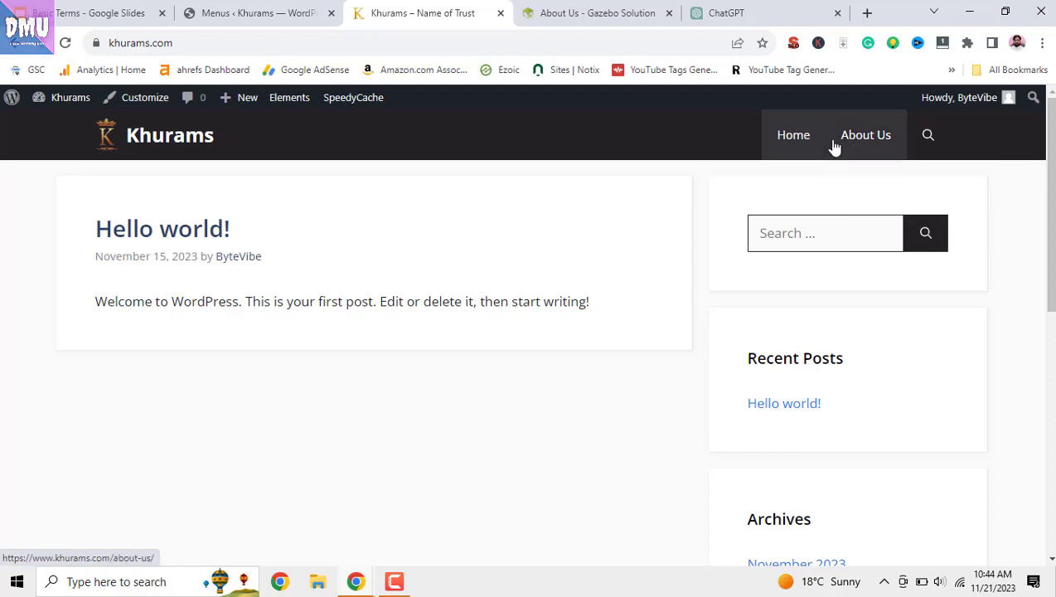
{"action": "left_click", "coordinate": [298, 11]}
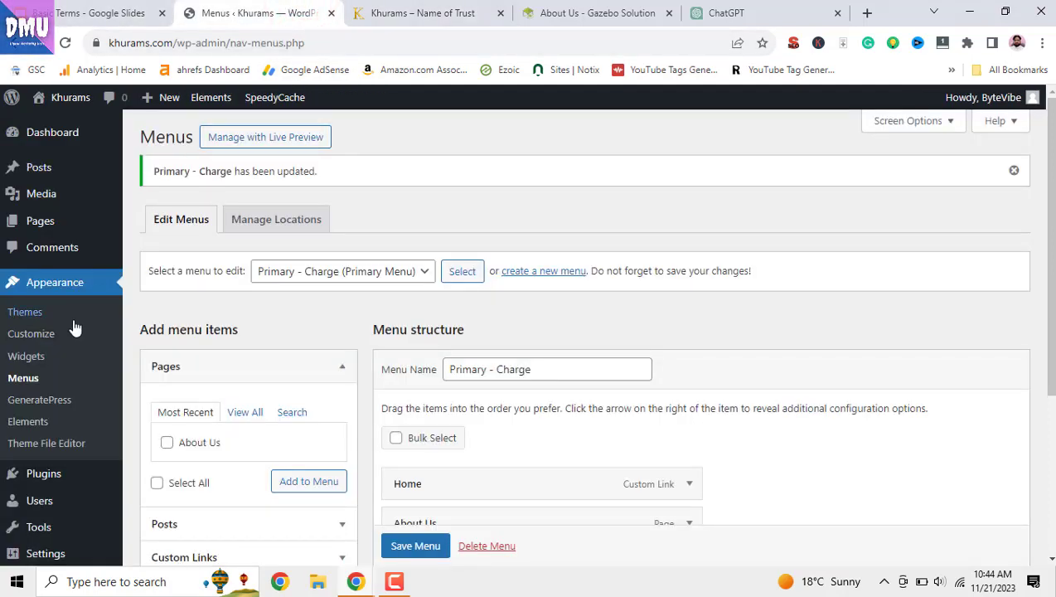
{"action": "mouse_move", "coordinate": [58, 229]}
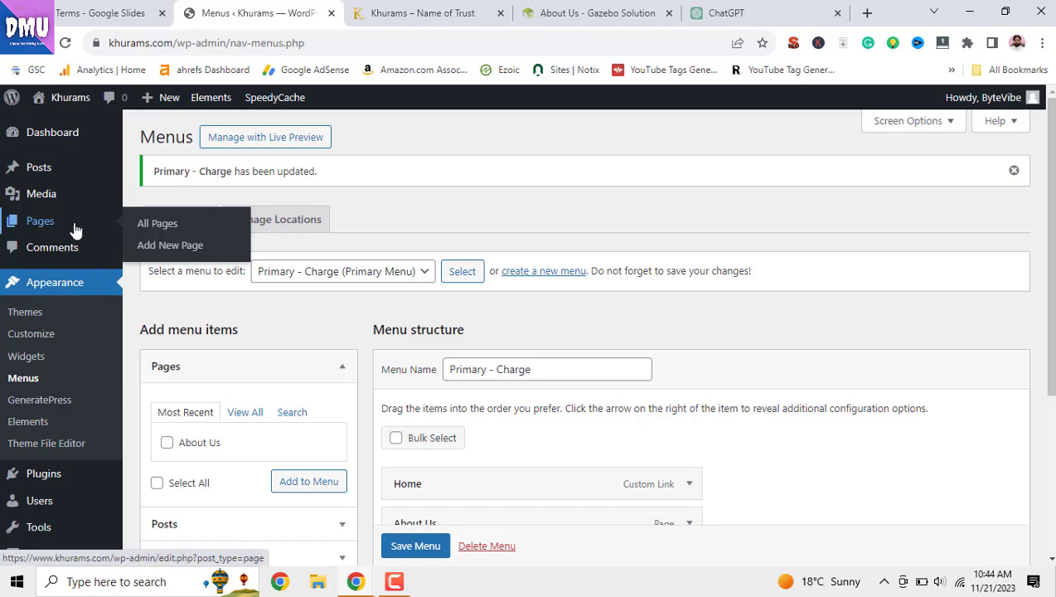
{"action": "left_click", "coordinate": [155, 247]}
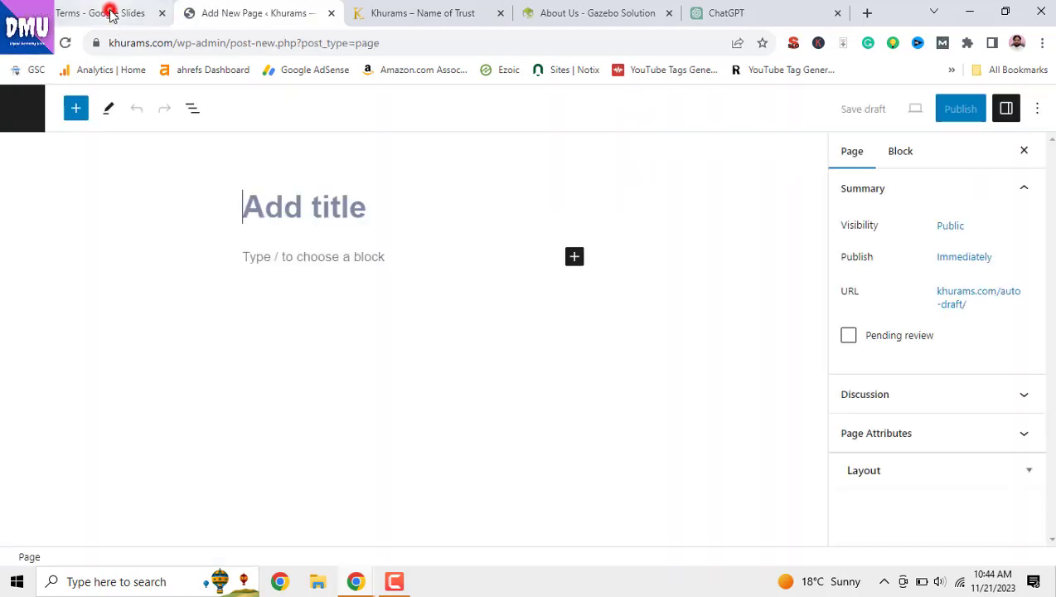
Step: Review the Important Website Pages slide and open the Privacy Policy link in the Gazebo Solution site's footer as a reference
{"action": "left_click", "coordinate": [108, 13]}
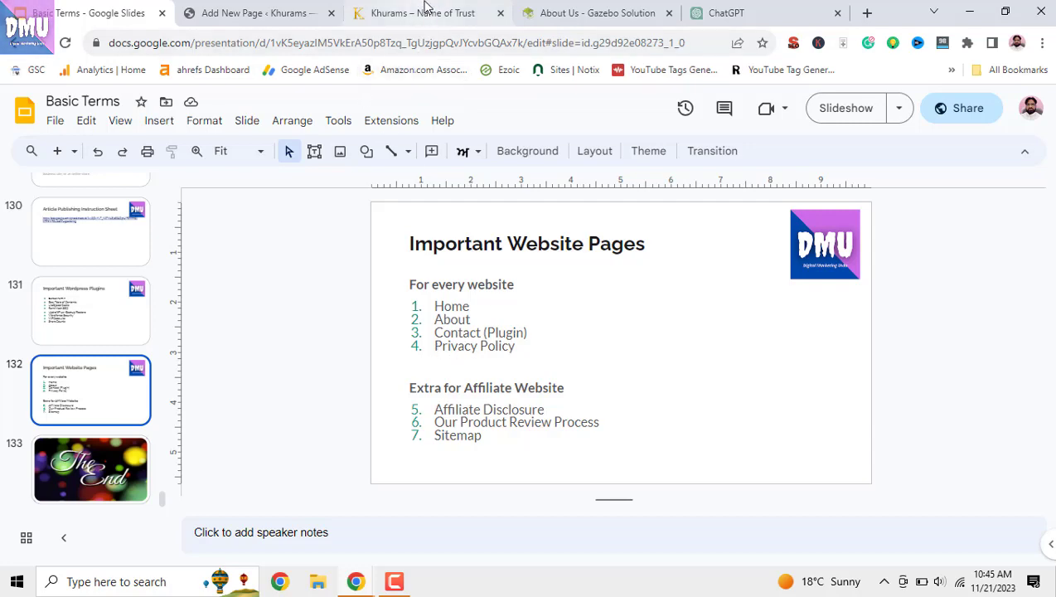
{"action": "left_click", "coordinate": [533, 7]}
{"action": "left_click_drag", "start_coordinate": [1048, 157], "coordinate": [1049, 534]}
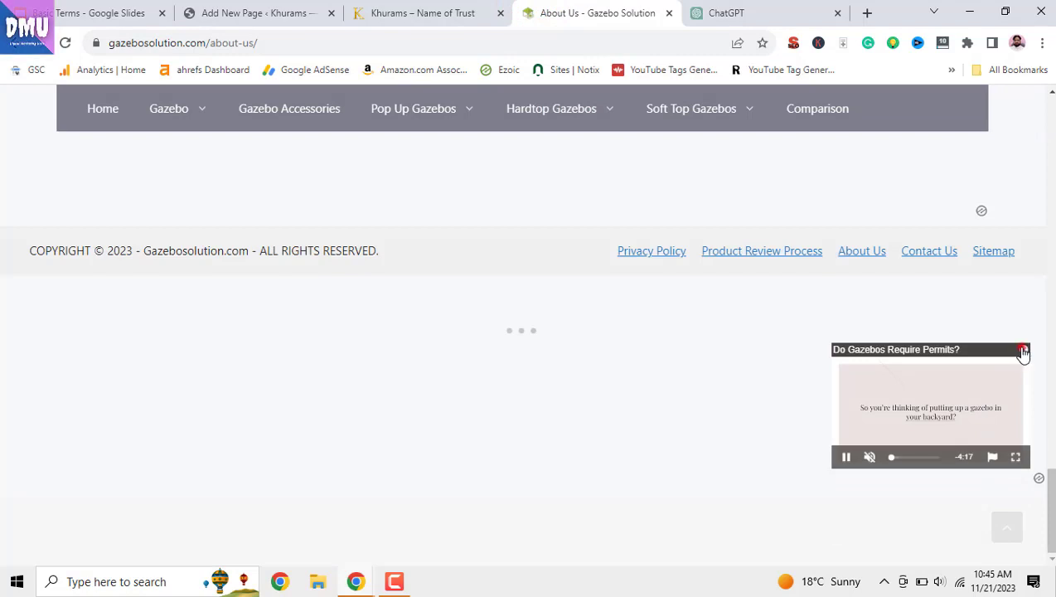
{"action": "left_click", "coordinate": [1021, 348]}
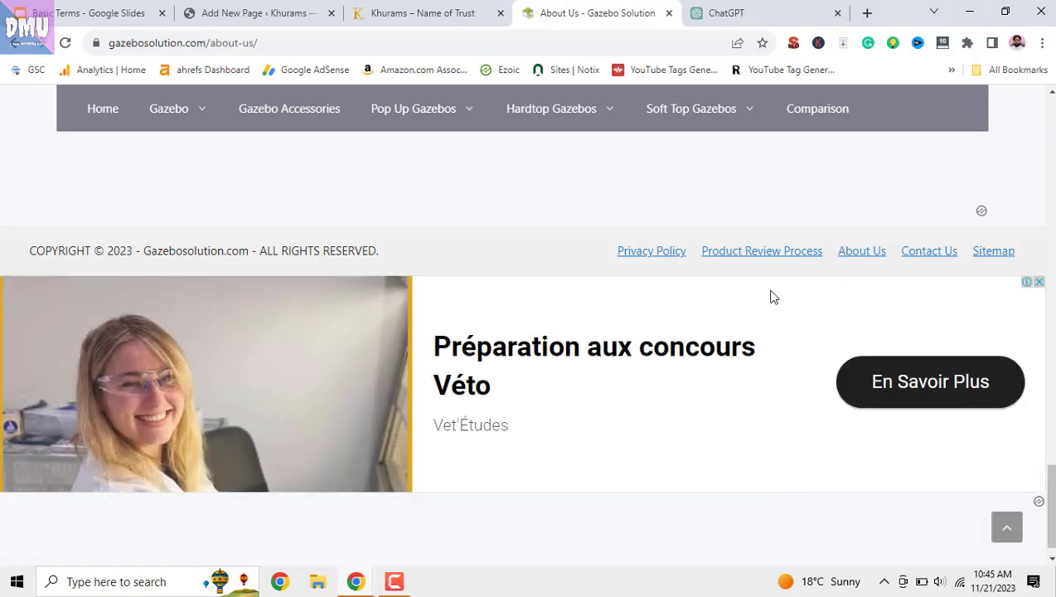
{"action": "left_click", "coordinate": [660, 256]}
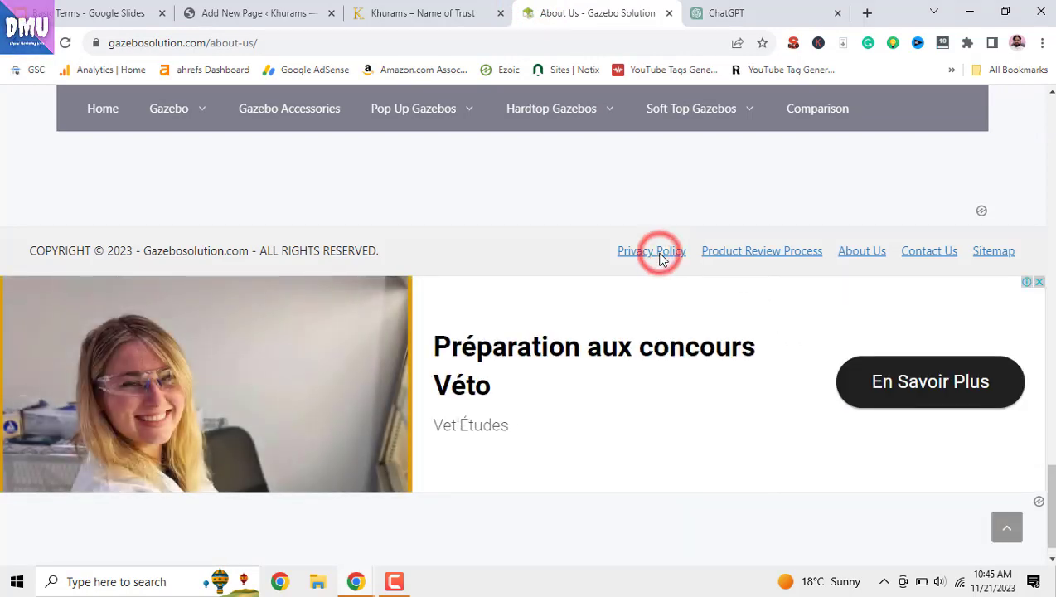
Step: Switch to ChatGPT and submit in a new chat "write a privacy policy page for my electric scooter affiliate and adsense blog"
{"action": "left_click", "coordinate": [713, 13]}
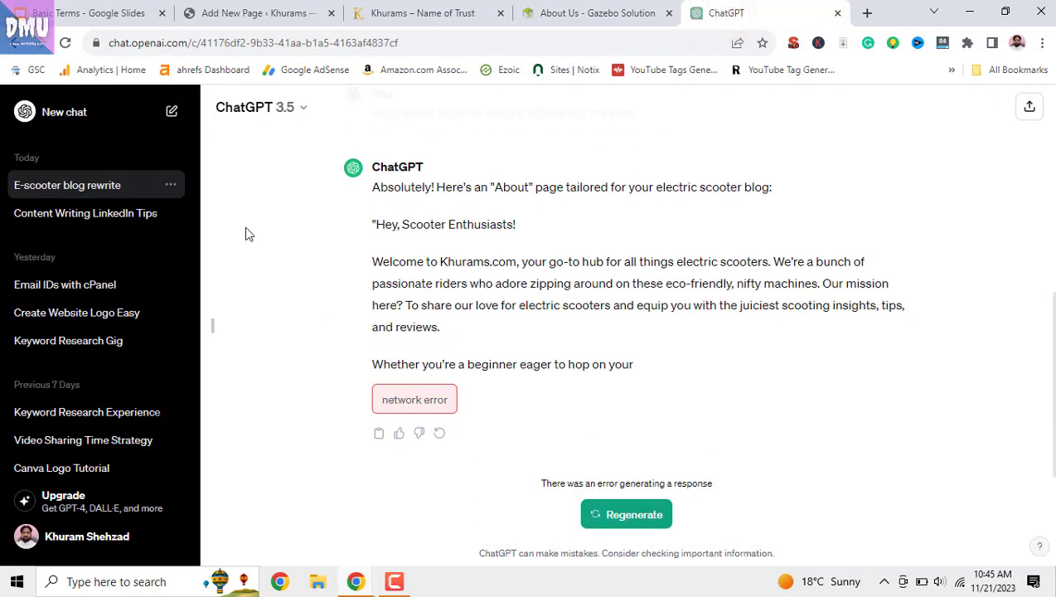
{"action": "left_click", "coordinate": [107, 121]}
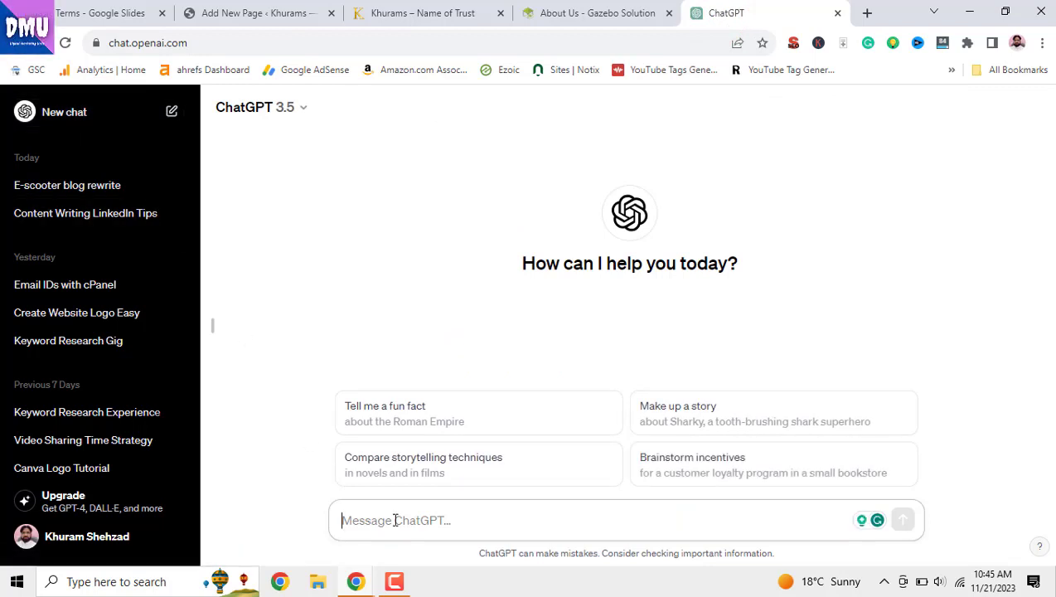
{"action": "type", "text": "write a privacy policy"}
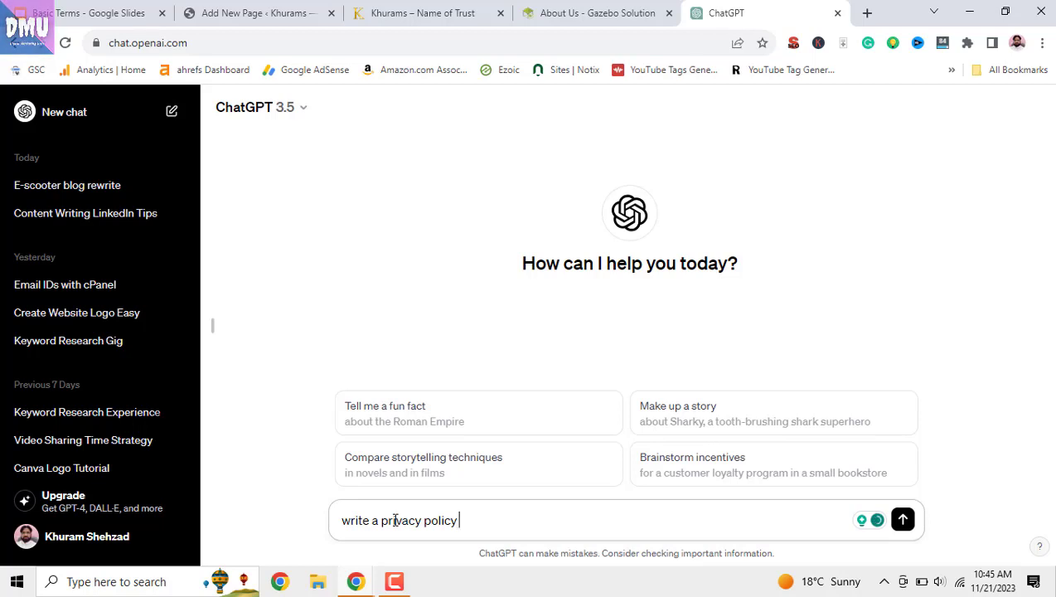
{"action": "type", "text": "page for my electric sc"}
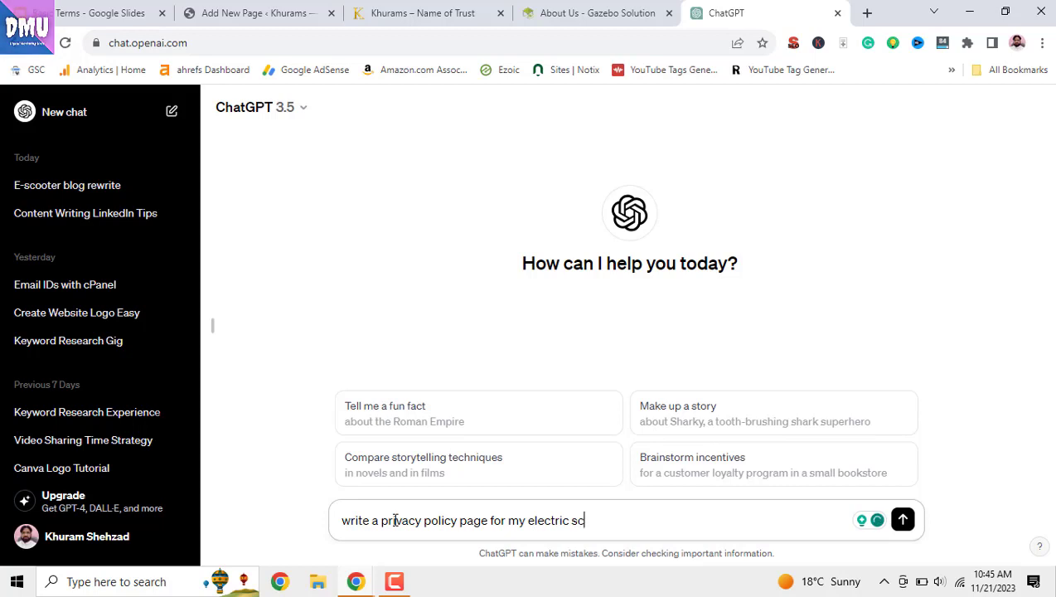
{"action": "type", "text": "ooter affiliate and"}
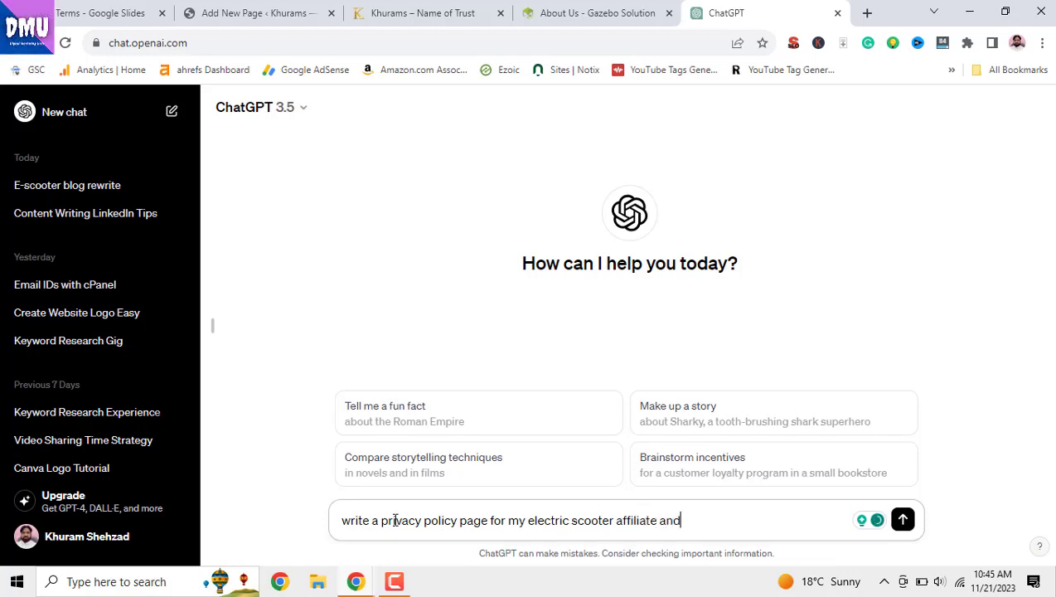
{"action": "type", "text": "sense blog"}
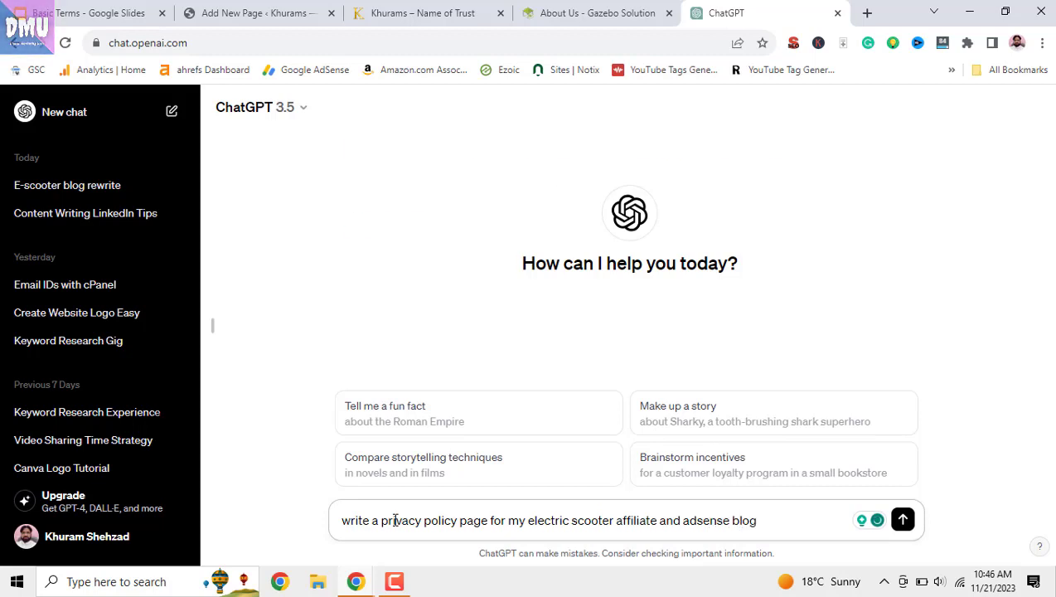
{"action": "key", "text": "Return"}
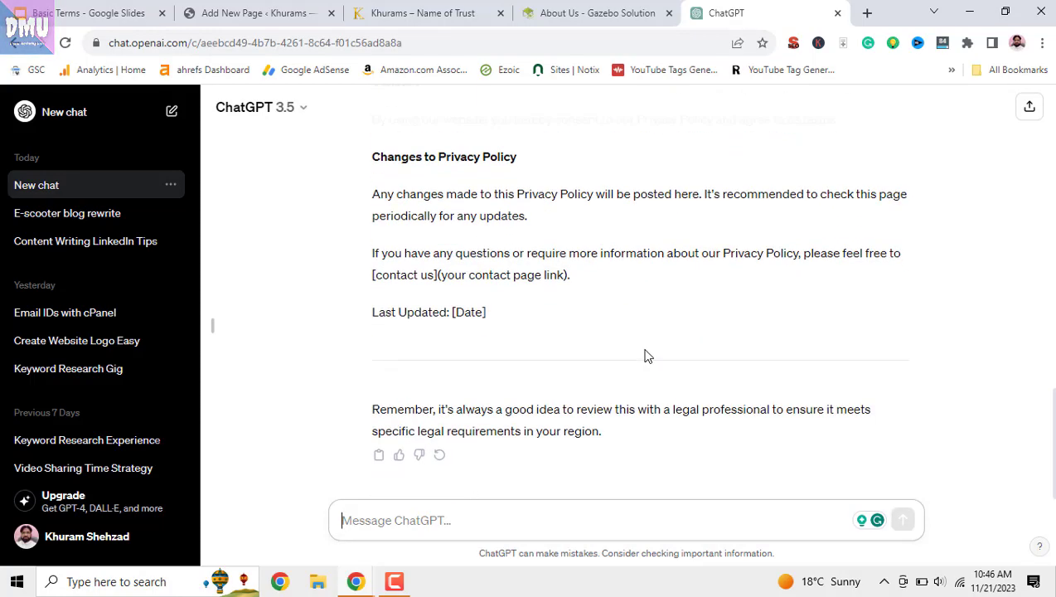
Step: Read through the generated privacy policy from its beginning, examining its sections and the blog name placeholders
{"action": "scroll", "coordinate": [644, 356], "scroll_direction": "up", "scroll_amount": 3}
{"action": "scroll", "coordinate": [644, 356], "scroll_direction": "up", "scroll_amount": 10}
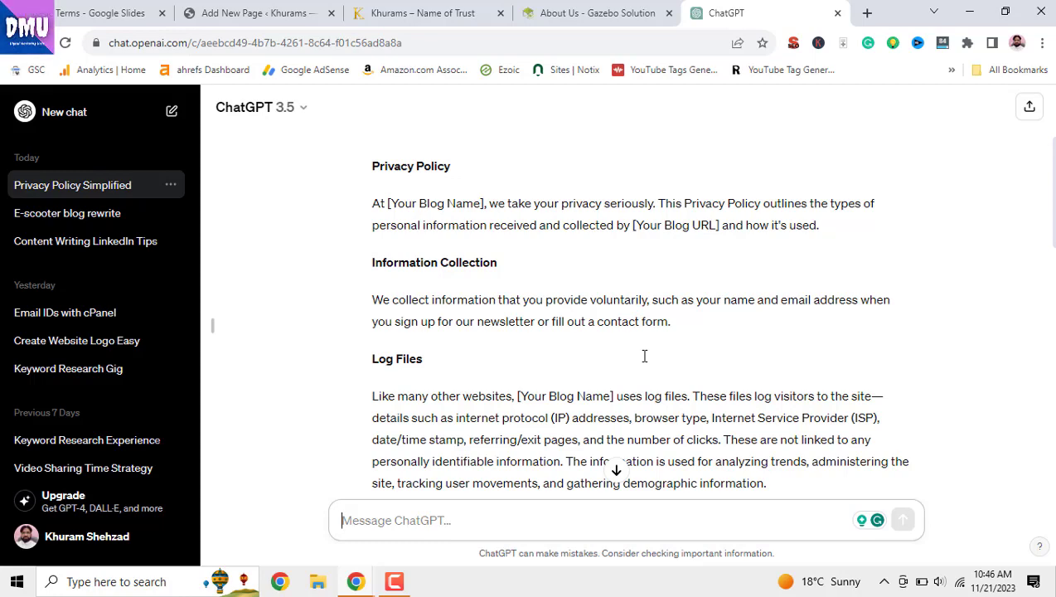
{"action": "scroll", "coordinate": [625, 368], "scroll_direction": "up", "scroll_amount": 2}
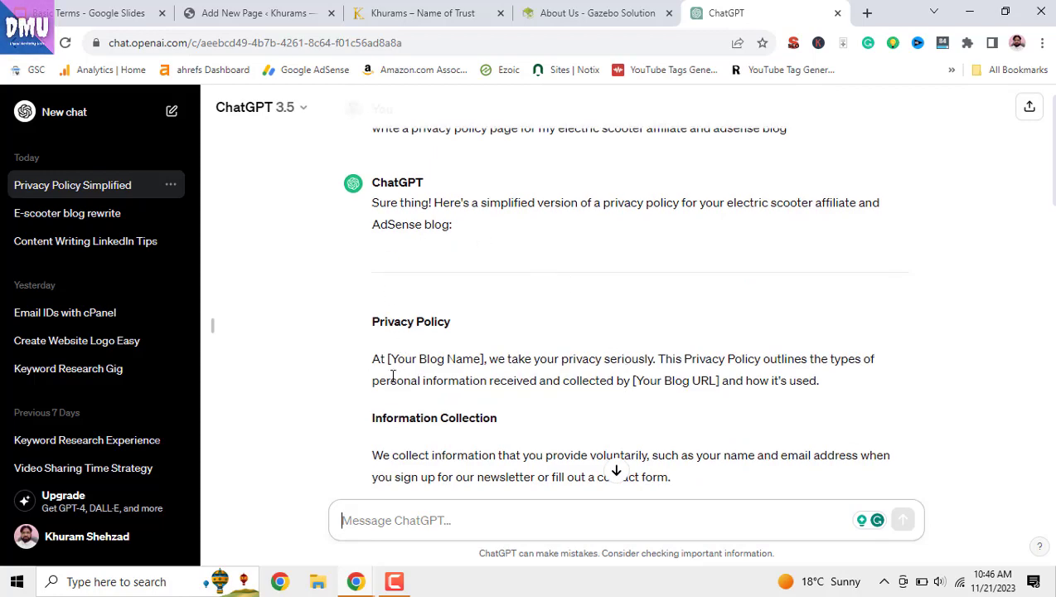
{"action": "left_click_drag", "start_coordinate": [387, 359], "coordinate": [489, 372]}
{"action": "scroll", "coordinate": [511, 418], "scroll_direction": "down", "scroll_amount": 7}
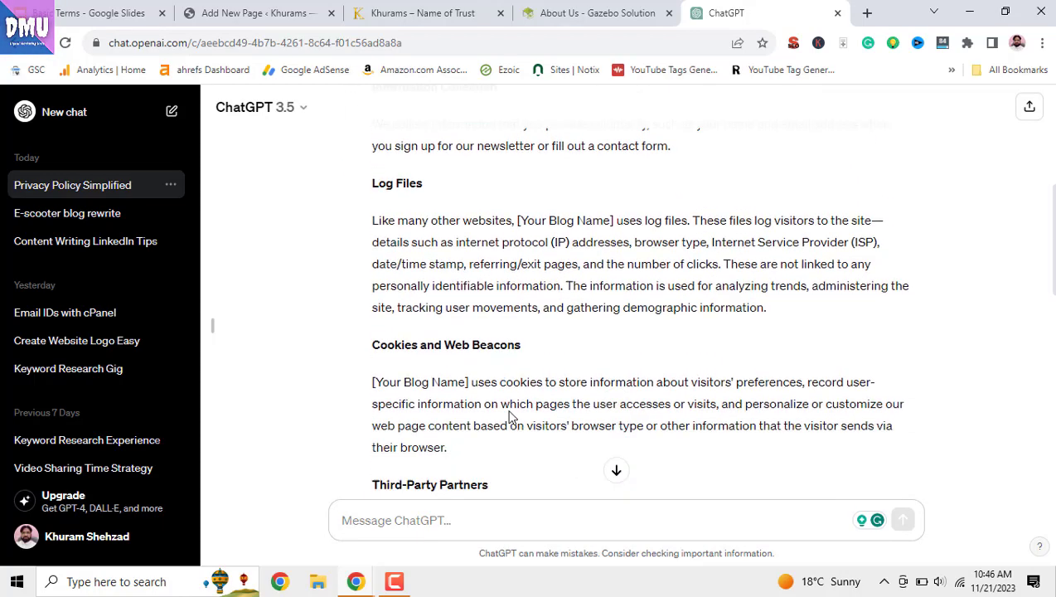
{"action": "scroll", "coordinate": [509, 413], "scroll_direction": "down", "scroll_amount": 1}
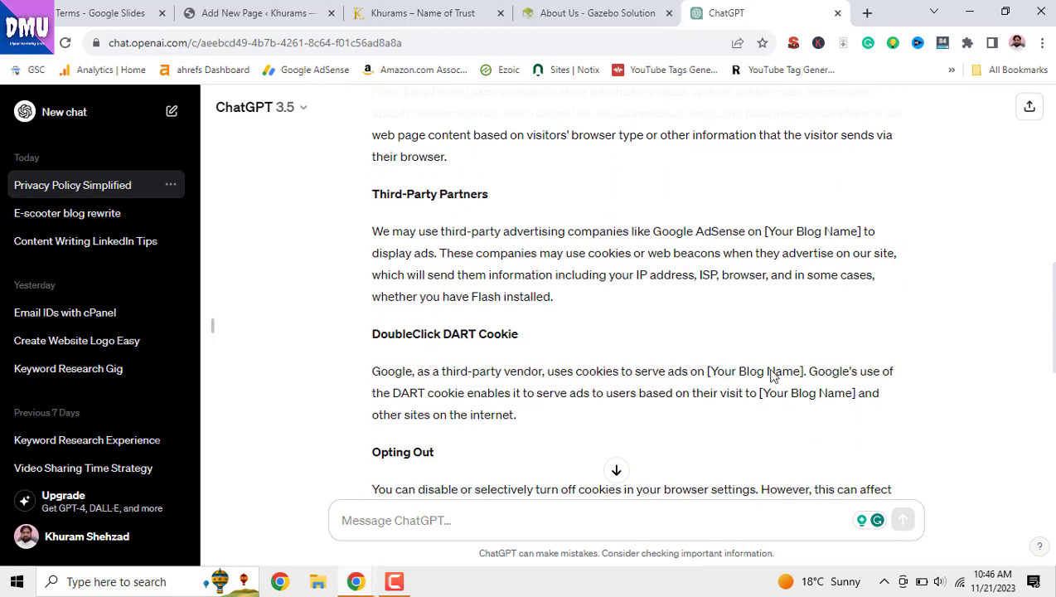
{"action": "scroll", "coordinate": [760, 366], "scroll_direction": "down", "scroll_amount": 2}
{"action": "scroll", "coordinate": [760, 366], "scroll_direction": "down", "scroll_amount": 2}
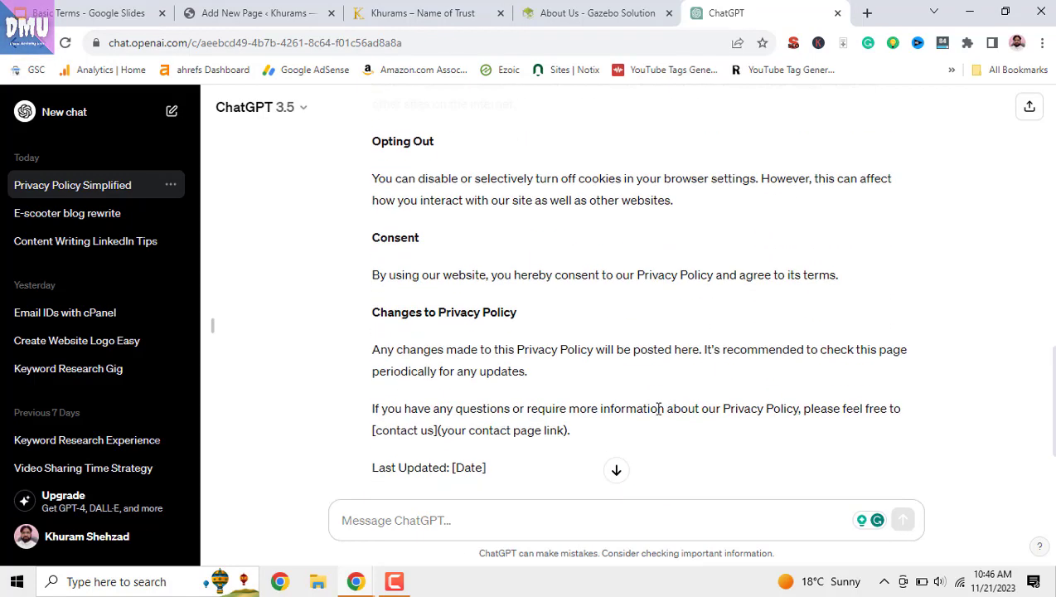
Step: Send the follow-up message "my blog name is khurams.com" and review the end of the rewritten privacy policy
{"action": "left_click", "coordinate": [578, 520]}
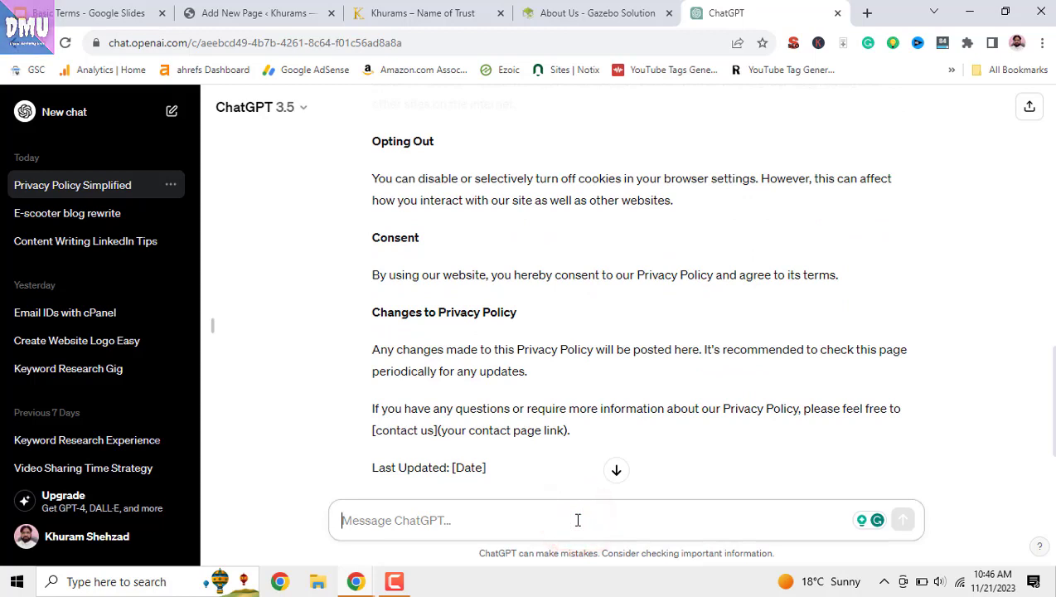
{"action": "type", "text": "my bl"}
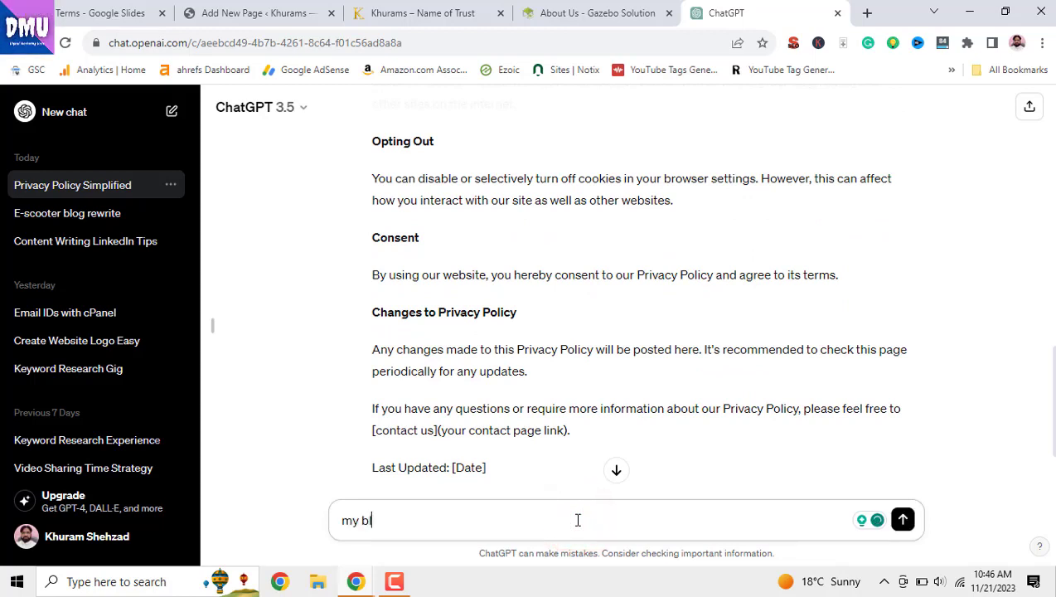
{"action": "type", "text": "og name "}
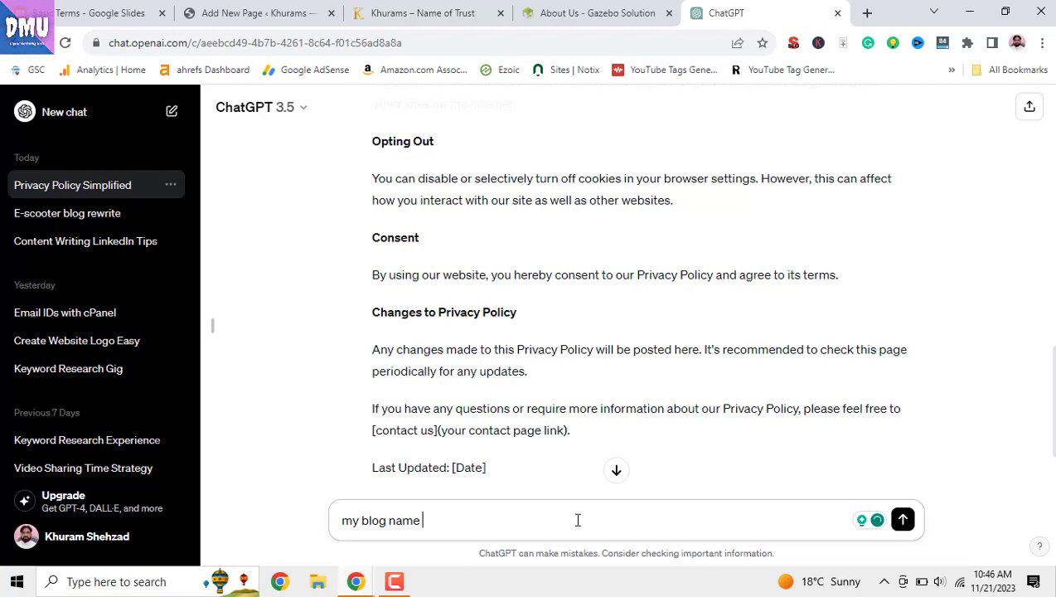
{"action": "type", "text": "is kh"}
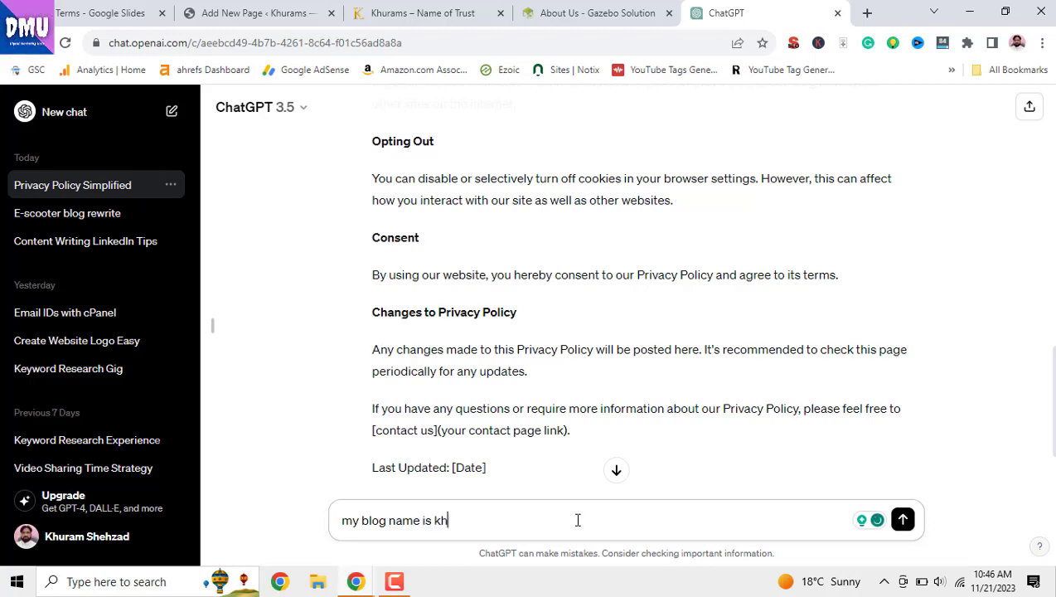
{"action": "type", "text": "urams"}
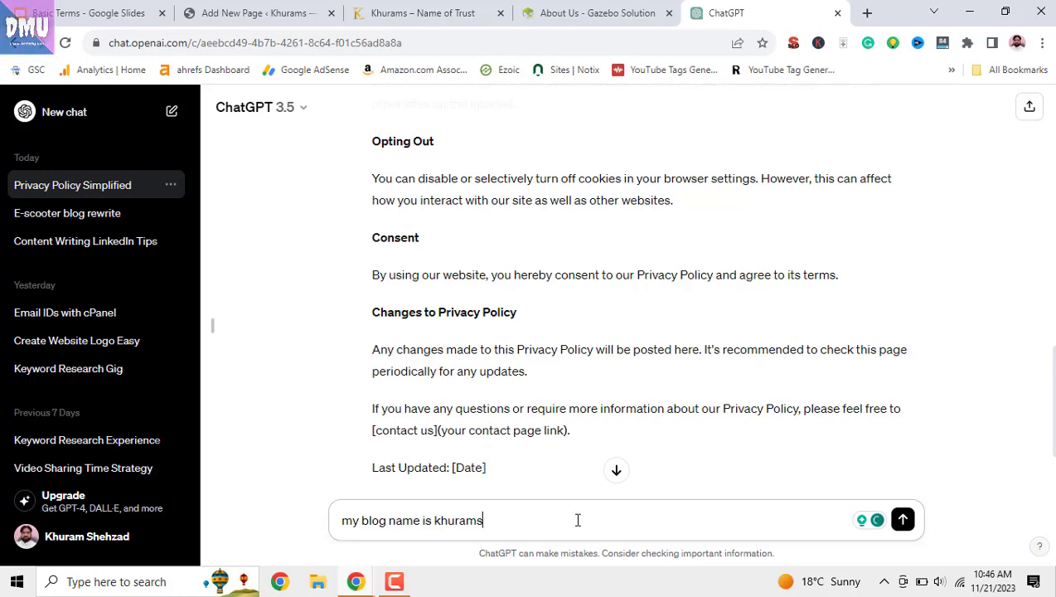
{"action": "type", "text": ".com"}
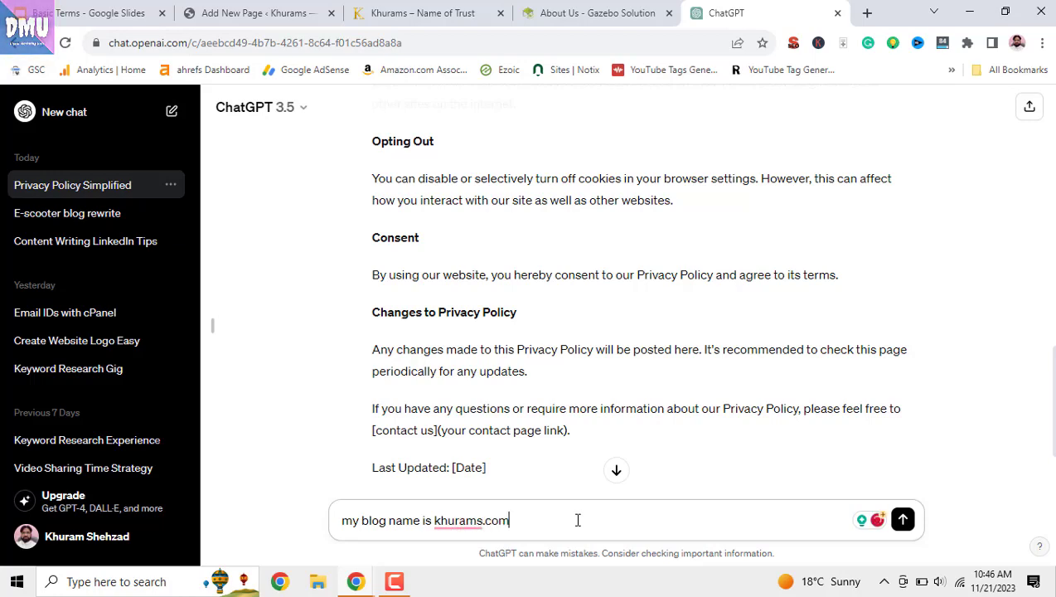
{"action": "key", "text": "Return"}
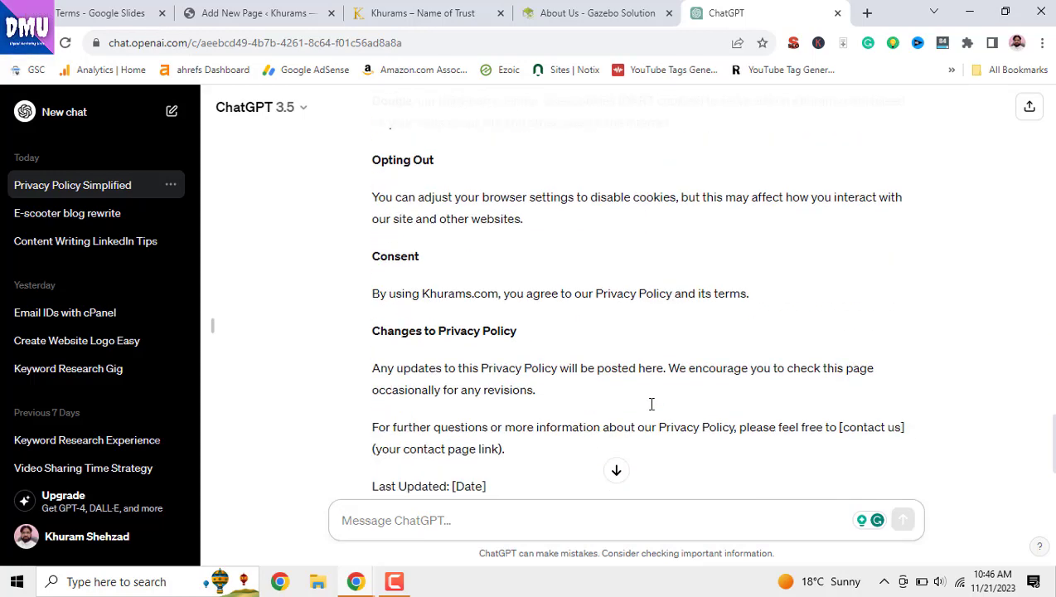
{"action": "scroll", "coordinate": [652, 404], "scroll_direction": "down", "scroll_amount": 2}
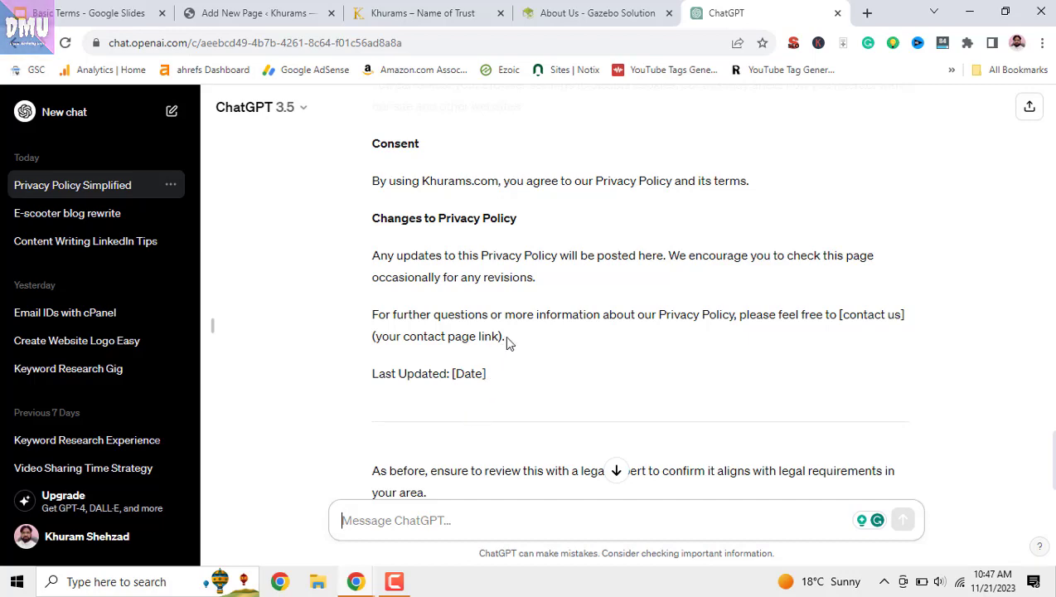
Step: Copy the rewritten privacy policy from its welcome paragraph through the contact sentence, leaving out the intro line, heading and date placeholder
{"action": "left_click_drag", "start_coordinate": [506, 338], "coordinate": [356, 249]}
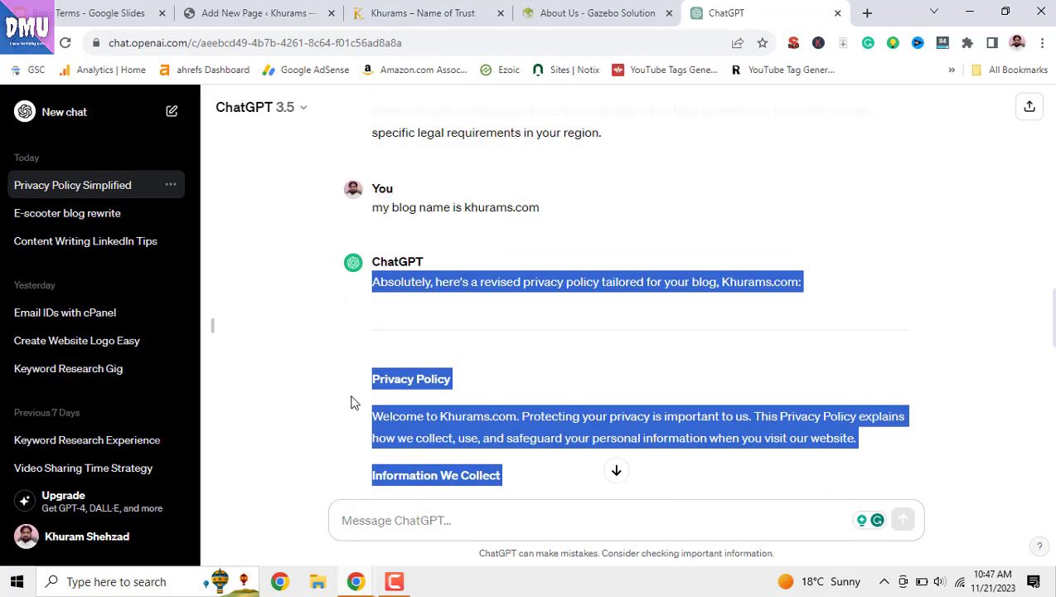
{"action": "left_click_drag", "start_coordinate": [367, 397], "coordinate": [375, 412]}
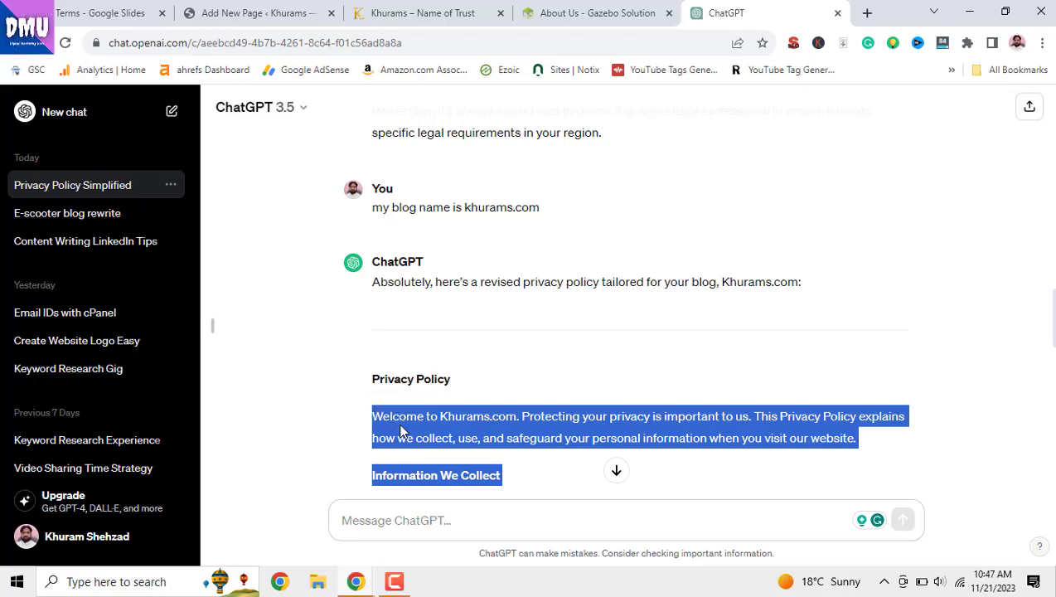
{"action": "right_click", "coordinate": [465, 418]}
{"action": "left_click", "coordinate": [474, 265]}
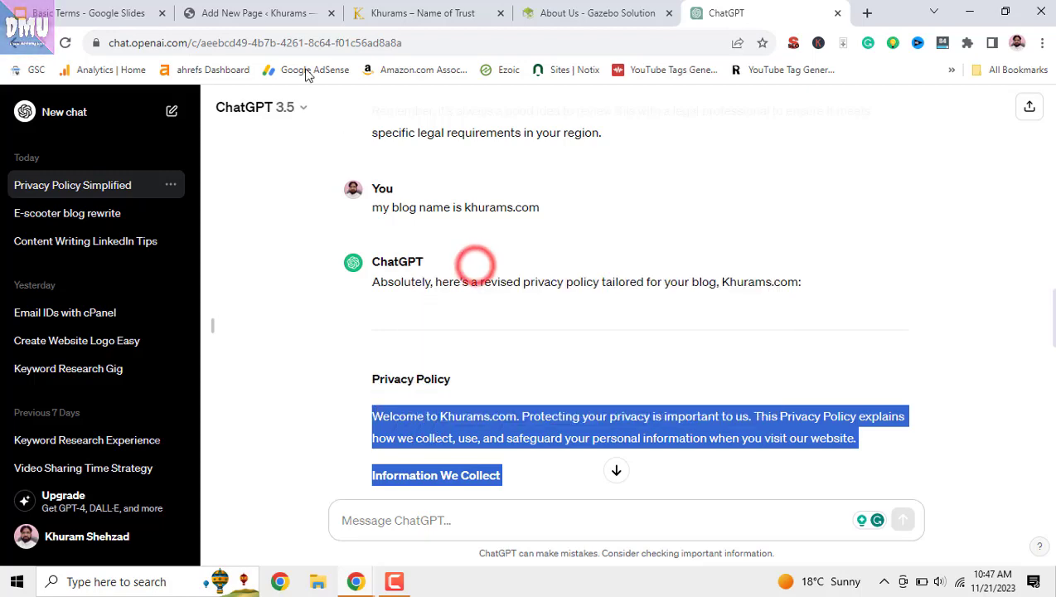
Step: Switch to the new WordPress page and paste the copied policy with its formatting into the body
{"action": "left_click", "coordinate": [261, 8]}
{"action": "left_click", "coordinate": [212, 261]}
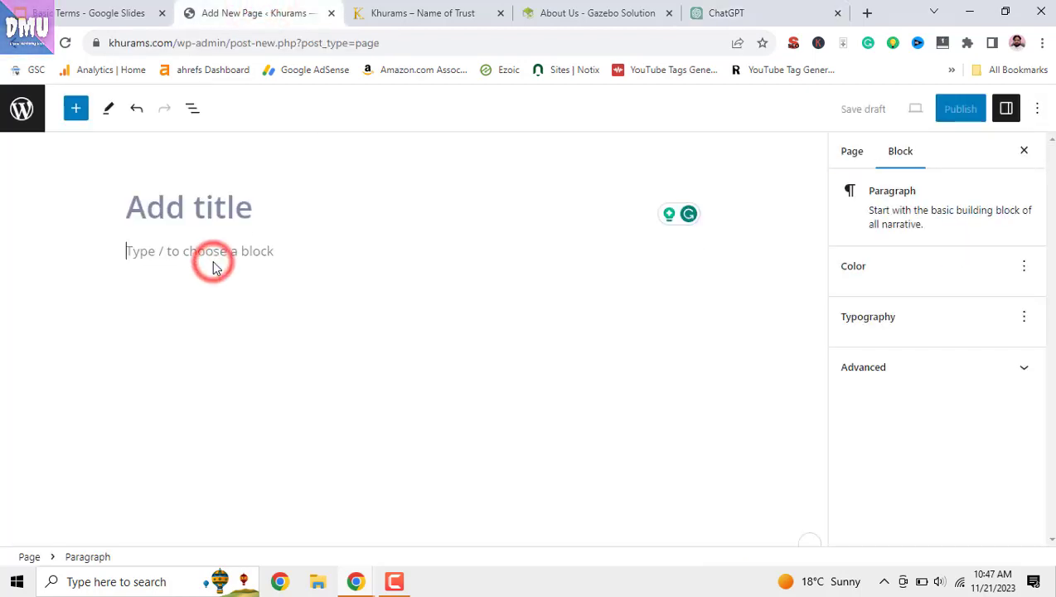
{"action": "right_click", "coordinate": [212, 265]}
{"action": "left_click", "coordinate": [185, 254]}
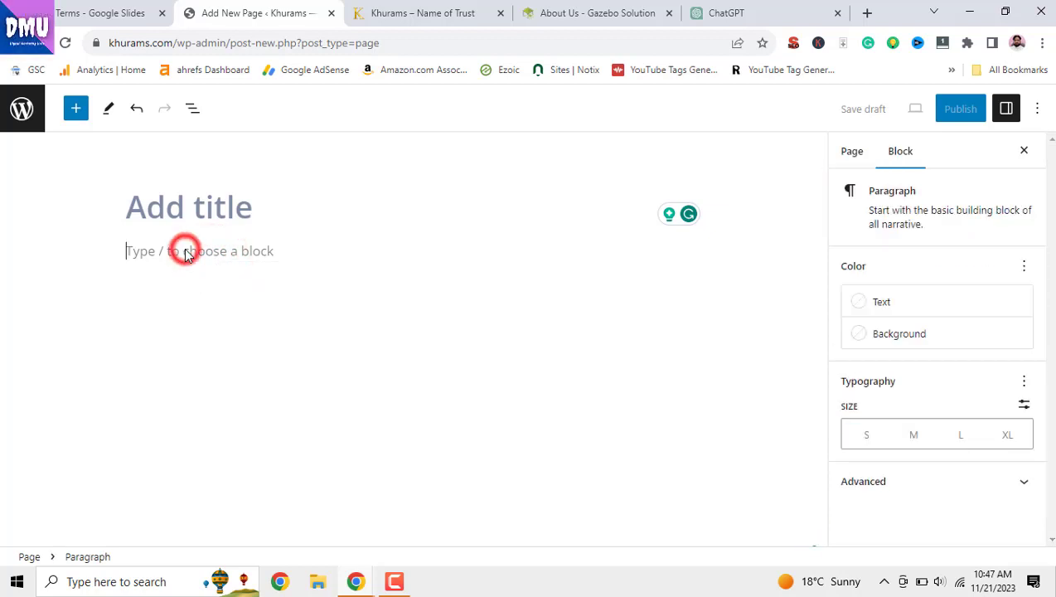
{"action": "right_click", "coordinate": [185, 254]}
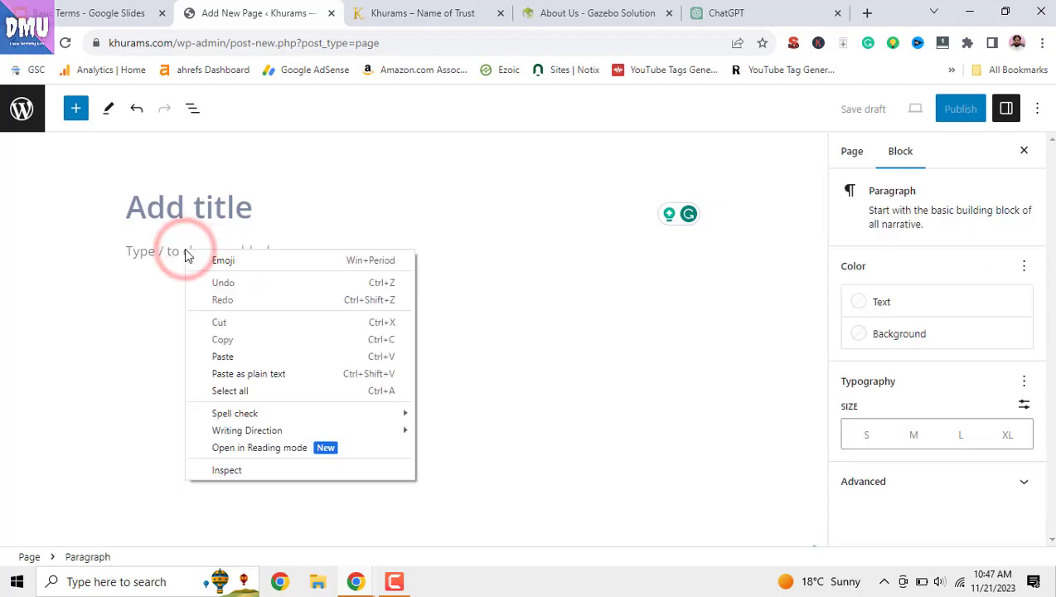
{"action": "left_click", "coordinate": [226, 359]}
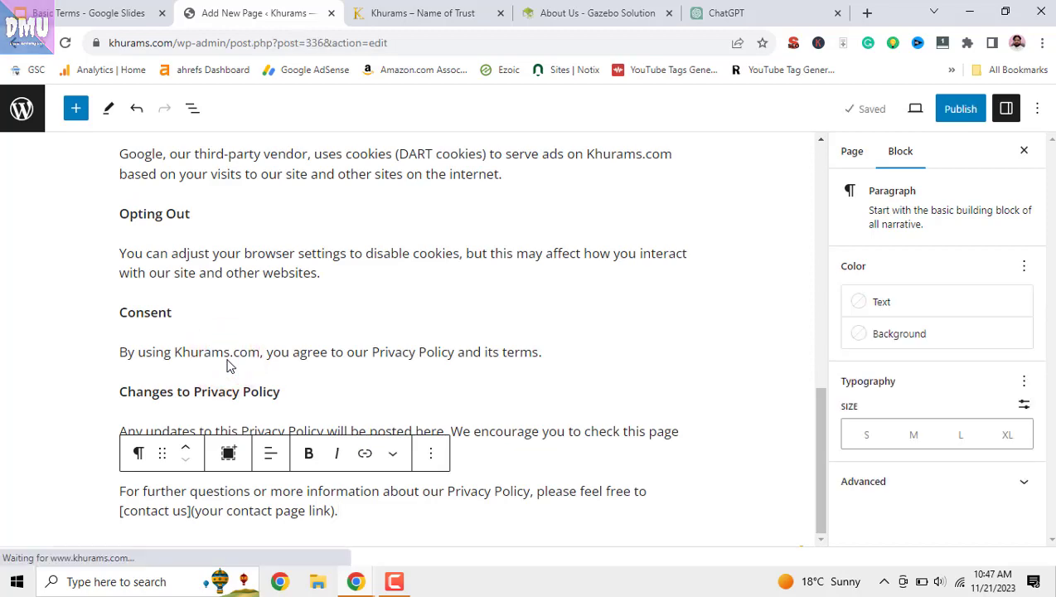
{"action": "scroll", "coordinate": [227, 361], "scroll_direction": "up", "scroll_amount": 4}
{"action": "scroll", "coordinate": [226, 359], "scroll_direction": "up", "scroll_amount": 5}
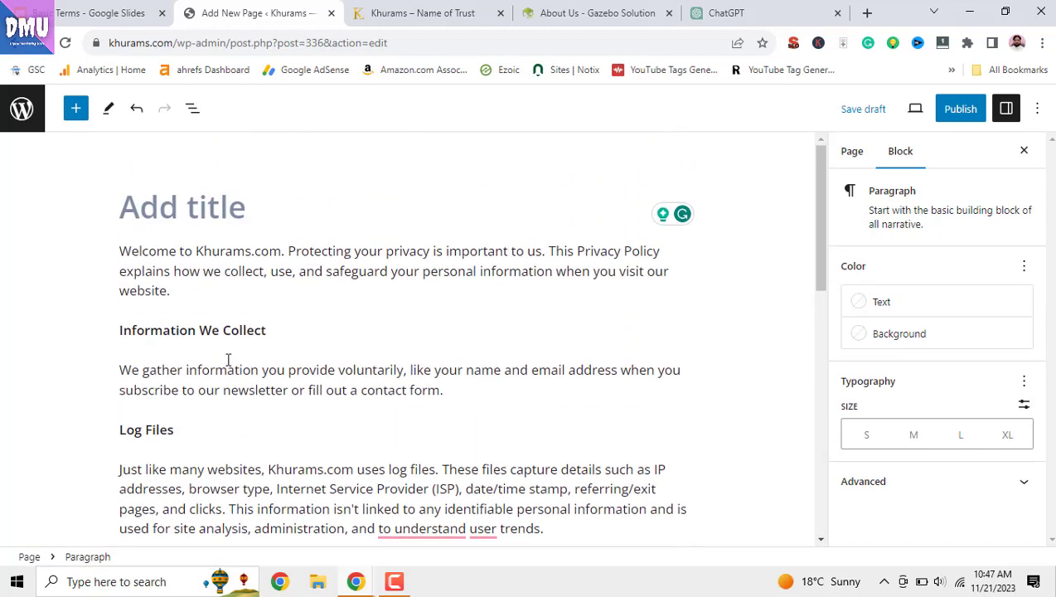
Step: Undo the formatted paste, and try pasting the policy as plain text before undoing that as well
{"action": "right_click", "coordinate": [282, 330]}
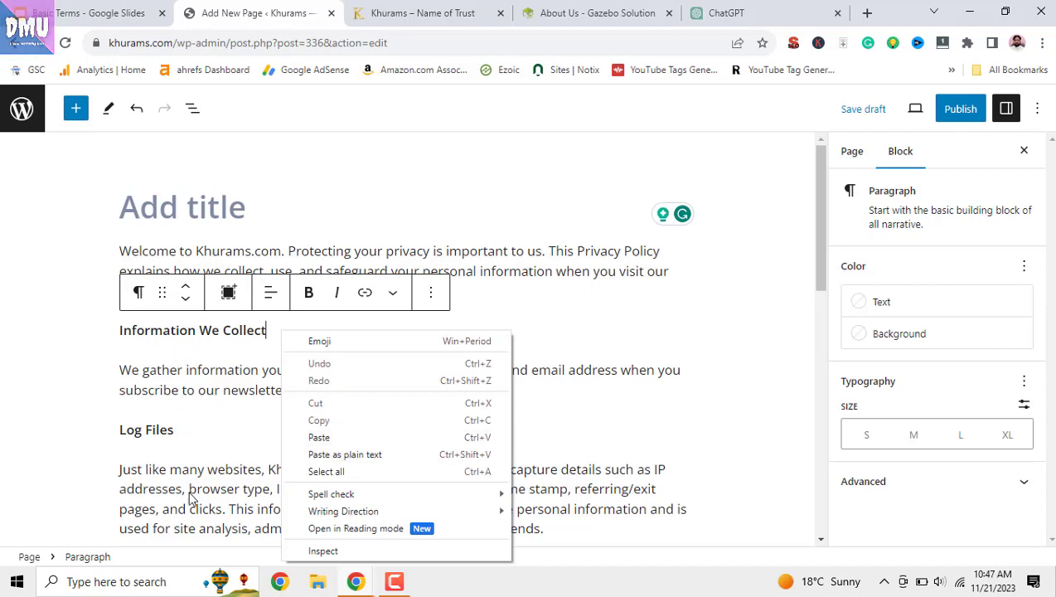
{"action": "left_click", "coordinate": [547, 355]}
{"action": "left_click", "coordinate": [547, 354]}
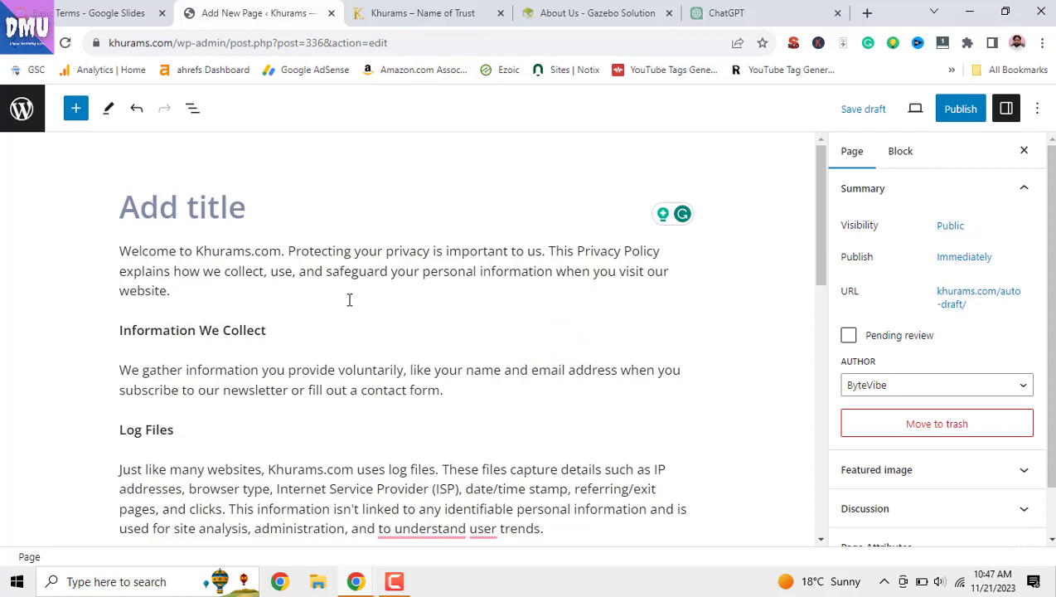
{"action": "key", "text": "ctrl+z"}
{"action": "right_click", "coordinate": [248, 250]}
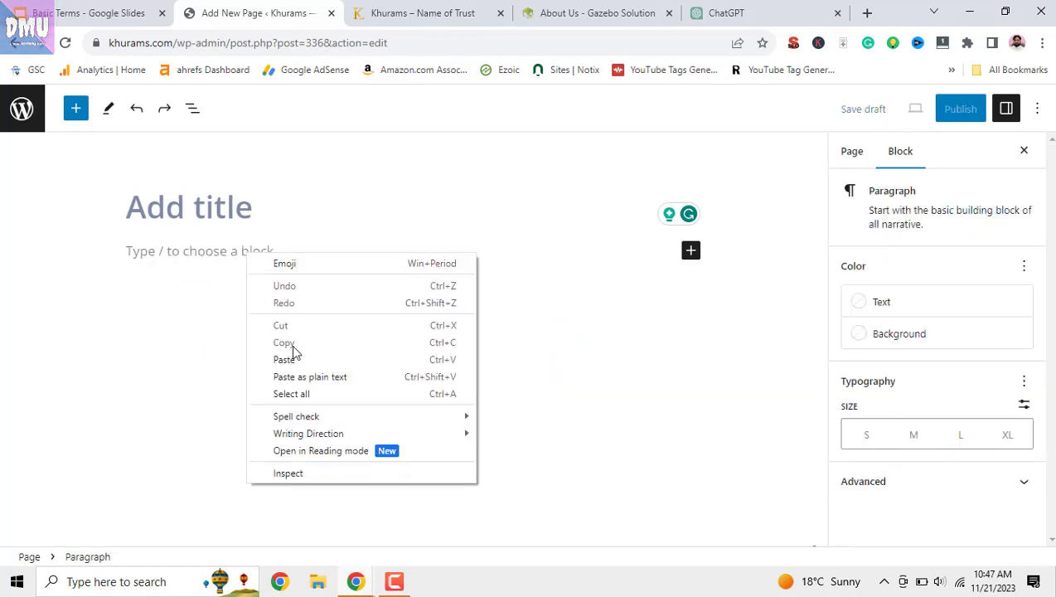
{"action": "left_click", "coordinate": [311, 377]}
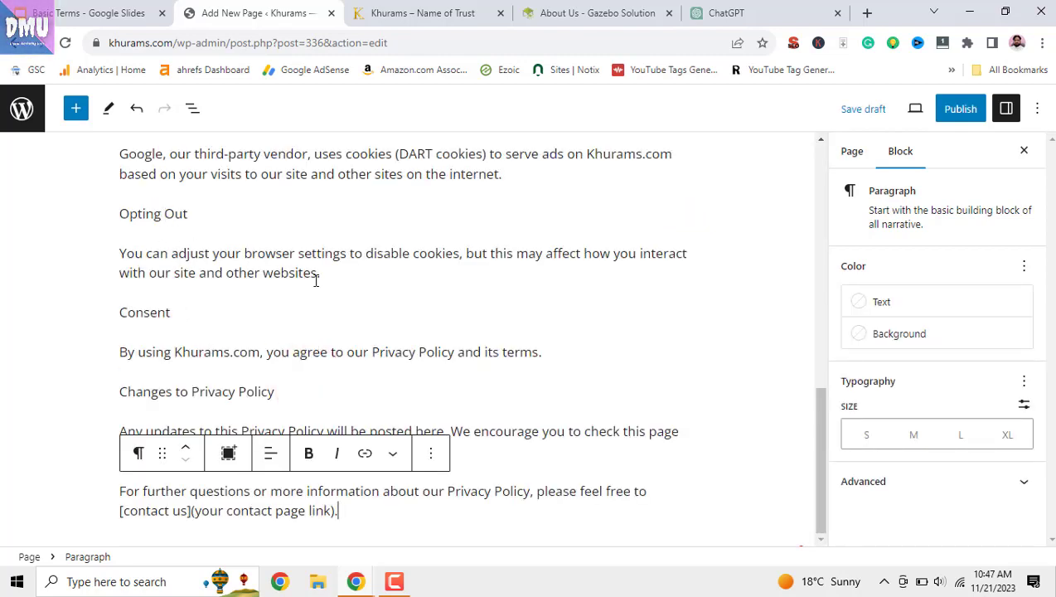
{"action": "key", "text": "ctrl+z"}
Step: Paste the copied privacy policy into the empty page body again, keeping its bold section headings
{"action": "right_click", "coordinate": [254, 246]}
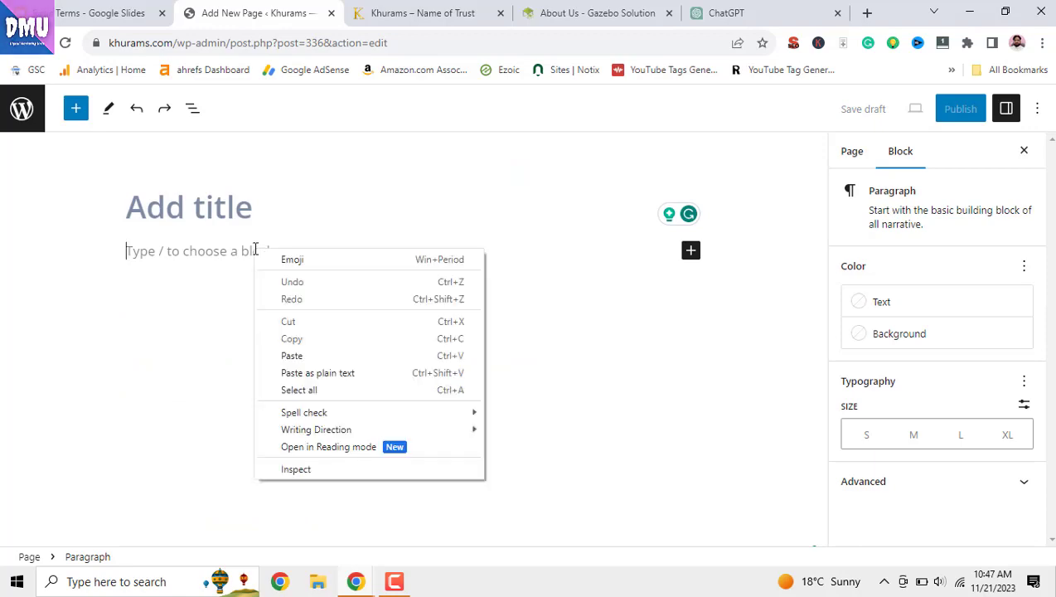
{"action": "left_click", "coordinate": [321, 355]}
{"action": "scroll", "coordinate": [320, 352], "scroll_direction": "up", "scroll_amount": 3}
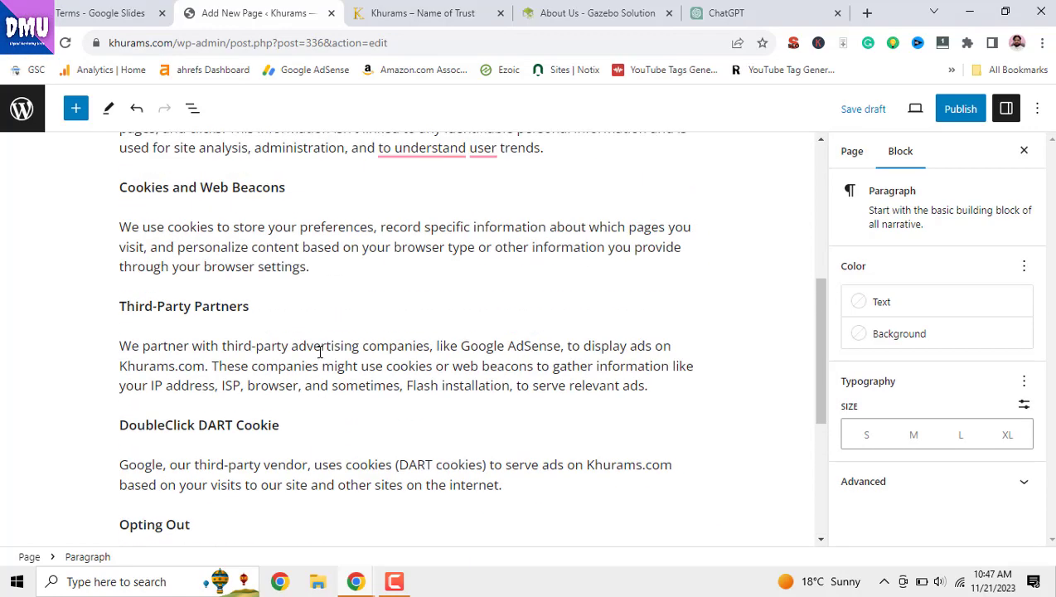
{"action": "scroll", "coordinate": [320, 352], "scroll_direction": "up", "scroll_amount": 5}
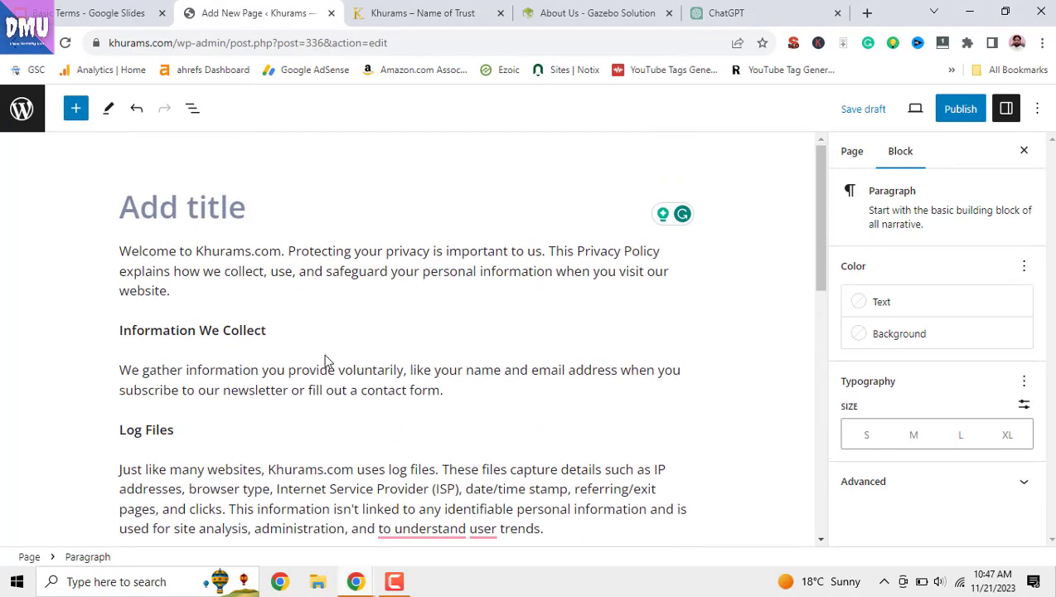
Step: Copy the heading "Privacy Policy" from the ChatGPT answer and paste it as the WordPress page's title
{"action": "left_click", "coordinate": [466, 11]}
{"action": "left_click", "coordinate": [730, 10]}
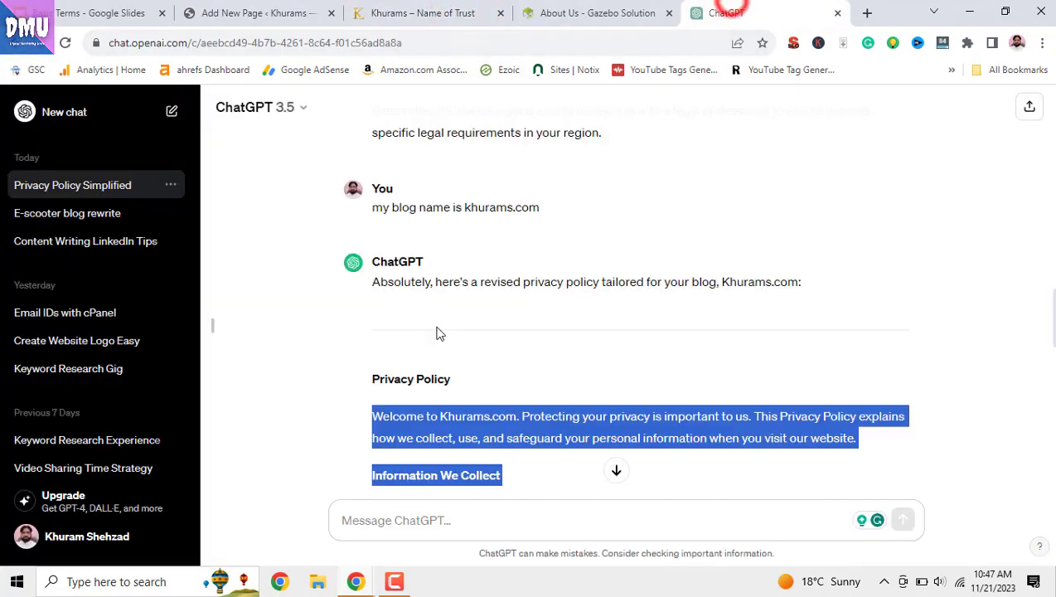
{"action": "left_click_drag", "start_coordinate": [372, 379], "coordinate": [452, 381]}
{"action": "right_click", "coordinate": [462, 391]}
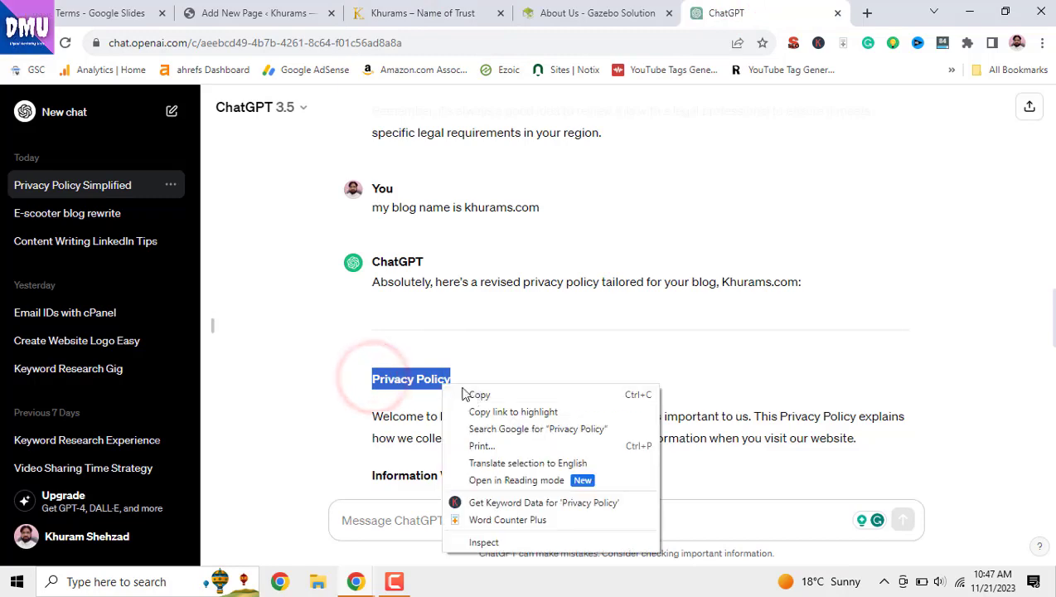
{"action": "left_click", "coordinate": [474, 395]}
{"action": "left_click", "coordinate": [282, 12]}
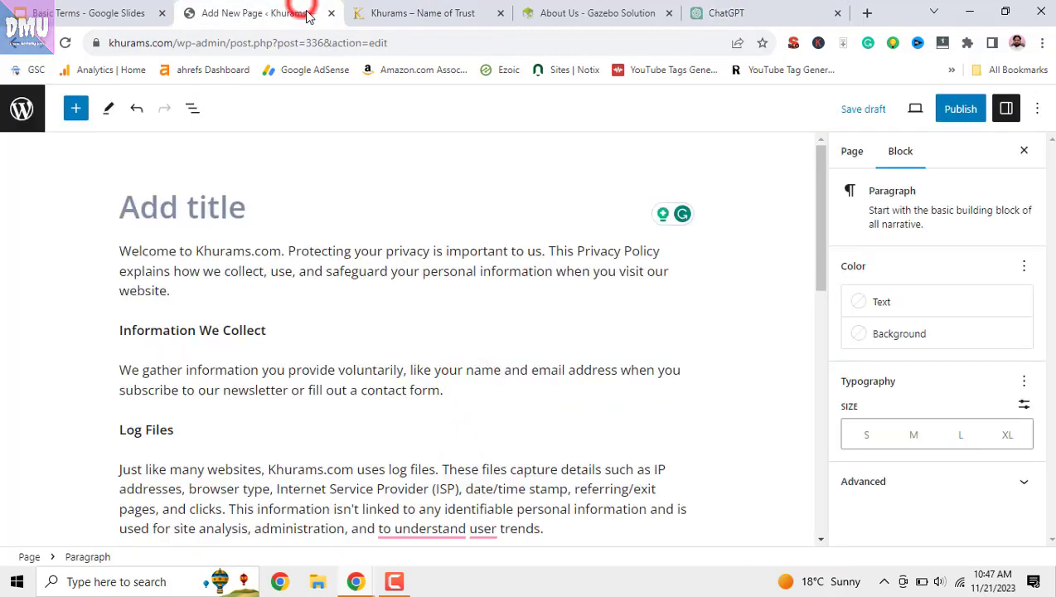
{"action": "left_click", "coordinate": [236, 199]}
{"action": "right_click", "coordinate": [236, 201]}
{"action": "left_click", "coordinate": [306, 329]}
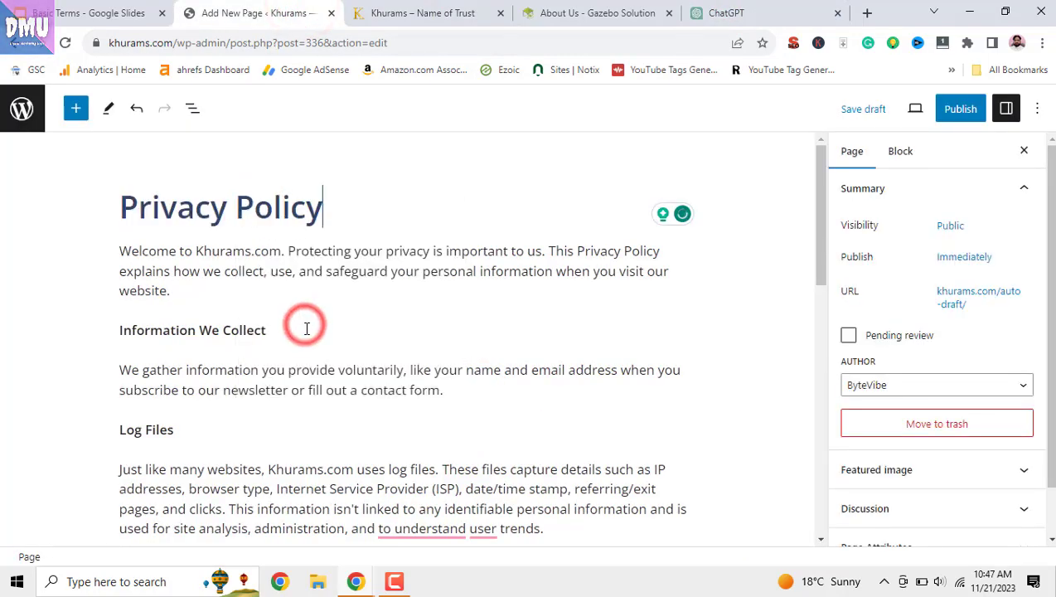
Step: Accept the Grammarly suggestion "understanding" for "to understand" in the Log Files paragraph and save the page as a draft
{"action": "scroll", "coordinate": [533, 366], "scroll_direction": "down", "scroll_amount": 2}
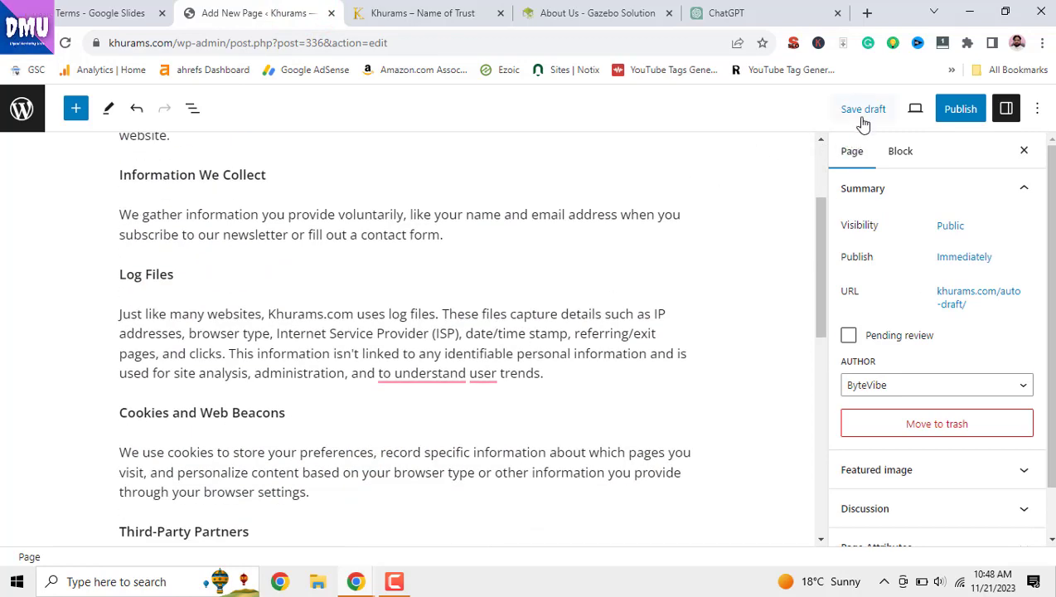
{"action": "mouse_move", "coordinate": [444, 373]}
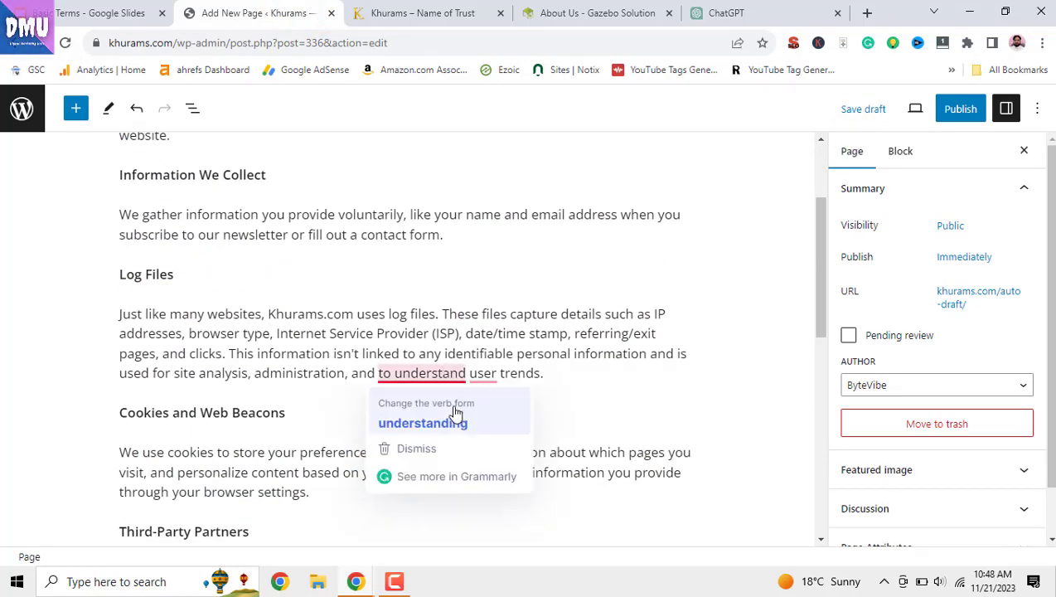
{"action": "left_click", "coordinate": [456, 421]}
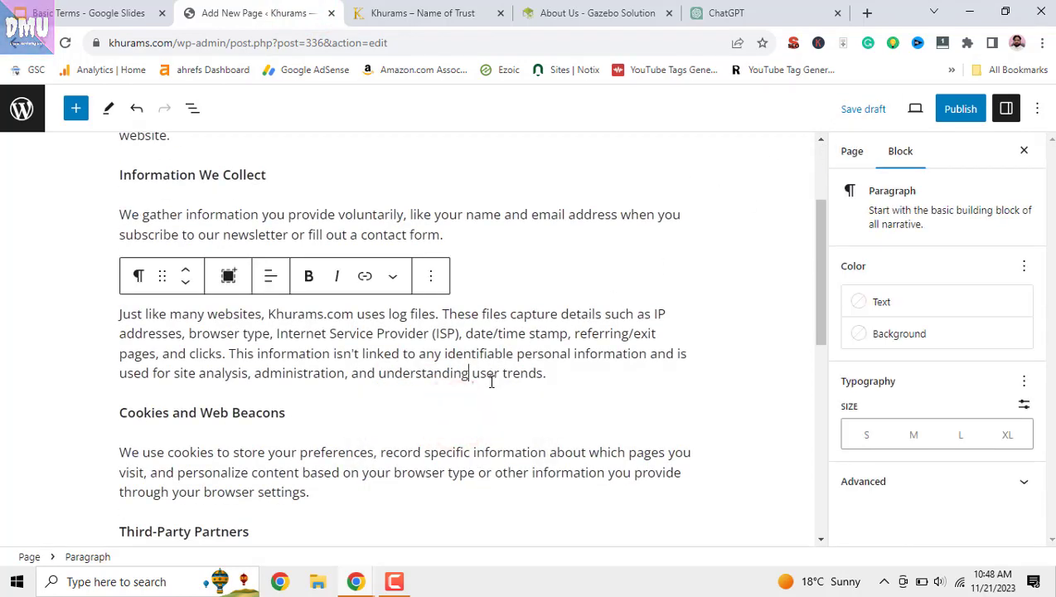
{"action": "scroll", "coordinate": [491, 381], "scroll_direction": "down", "scroll_amount": 6}
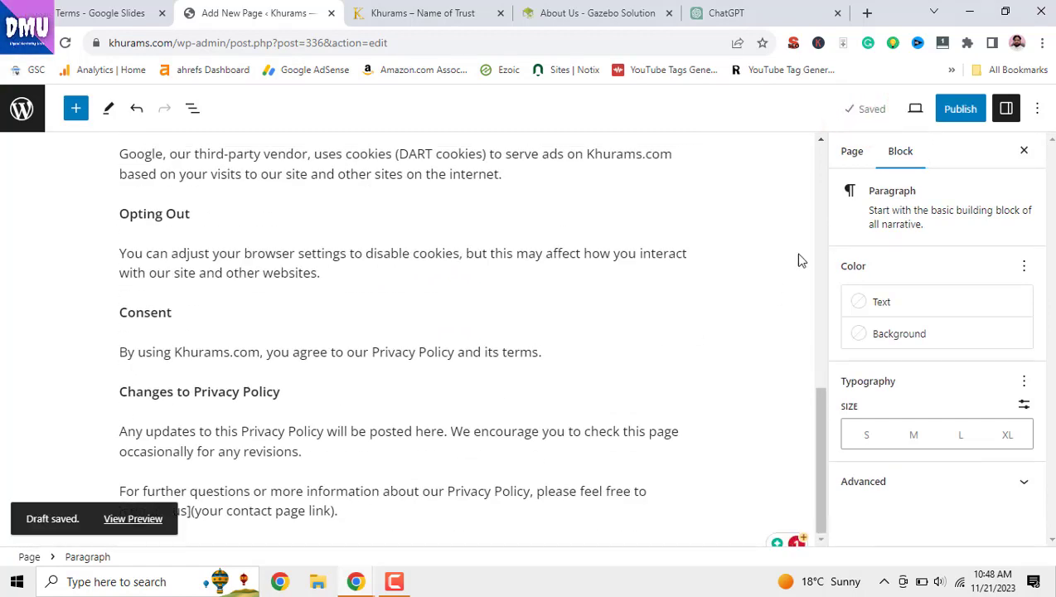
Step: Check the page's URL in its settings and publish the Privacy Policy page
{"action": "left_click", "coordinate": [854, 154]}
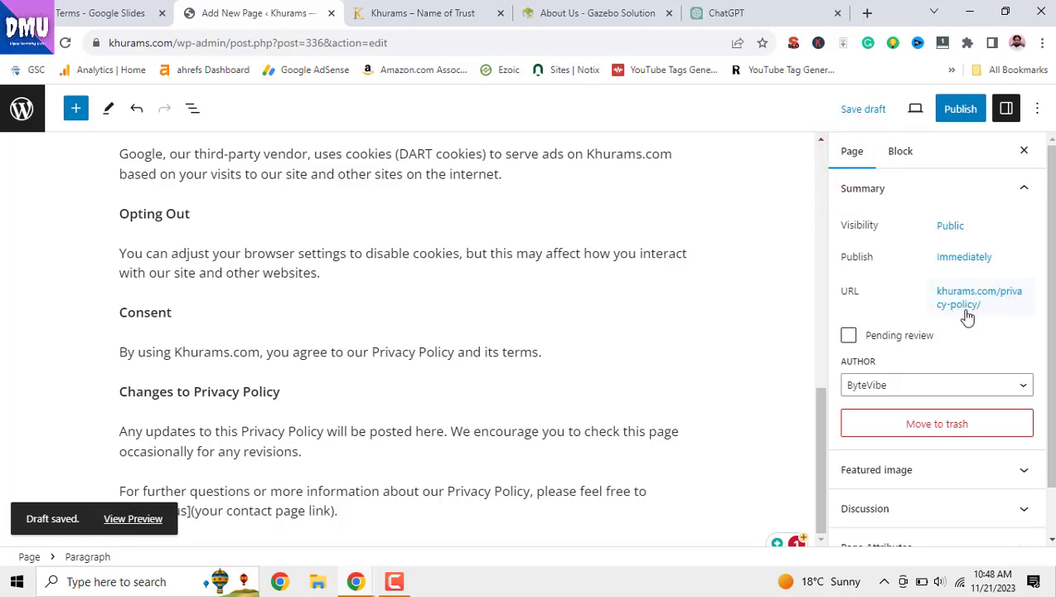
{"action": "left_click", "coordinate": [964, 116]}
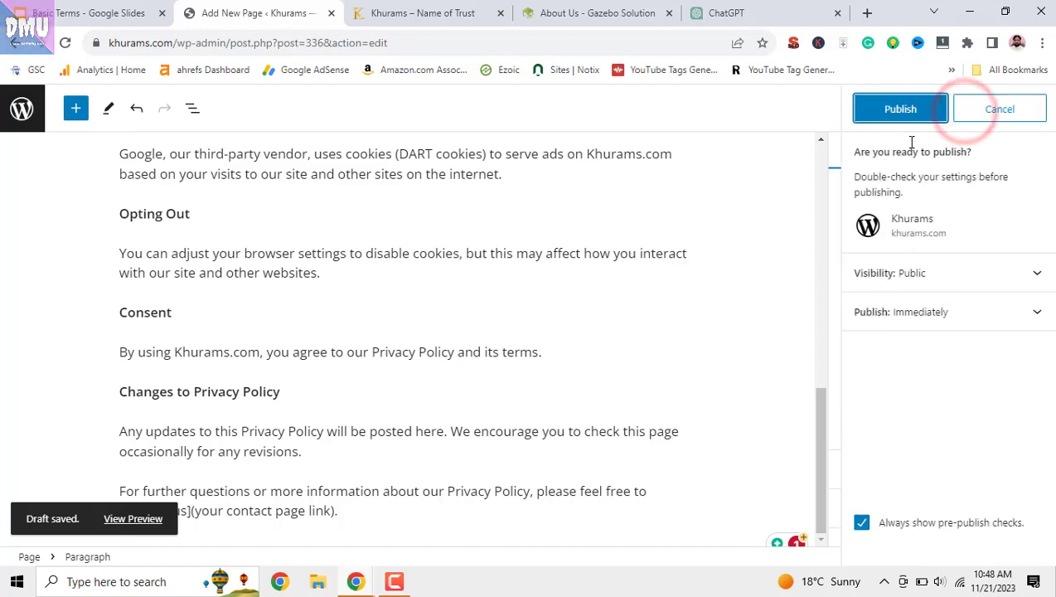
{"action": "left_click", "coordinate": [911, 110]}
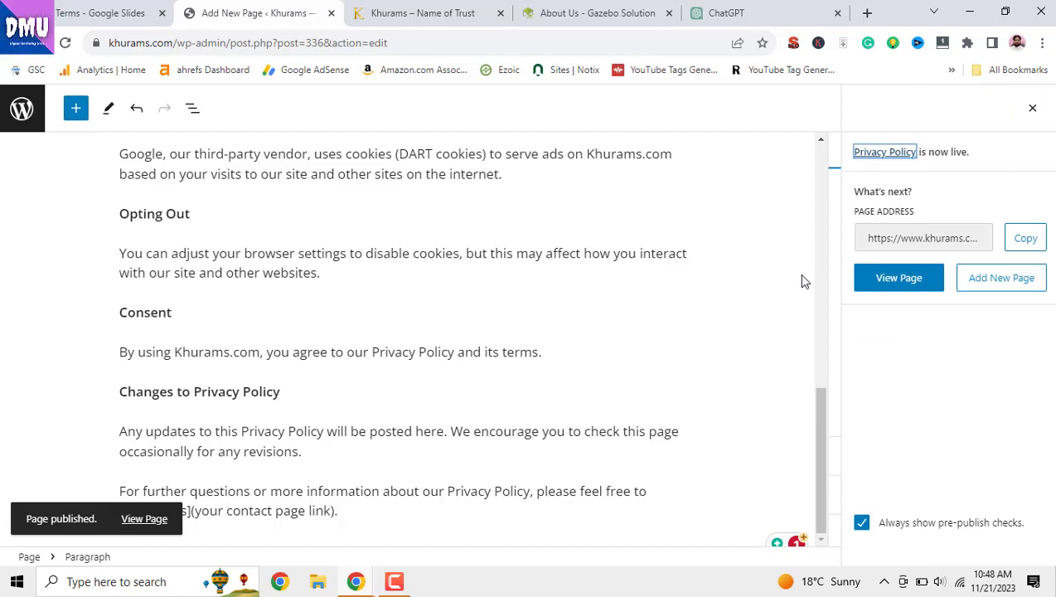
Step: View the published Privacy Policy page, look through its sections and compare it with the site's home page
{"action": "left_click", "coordinate": [891, 283]}
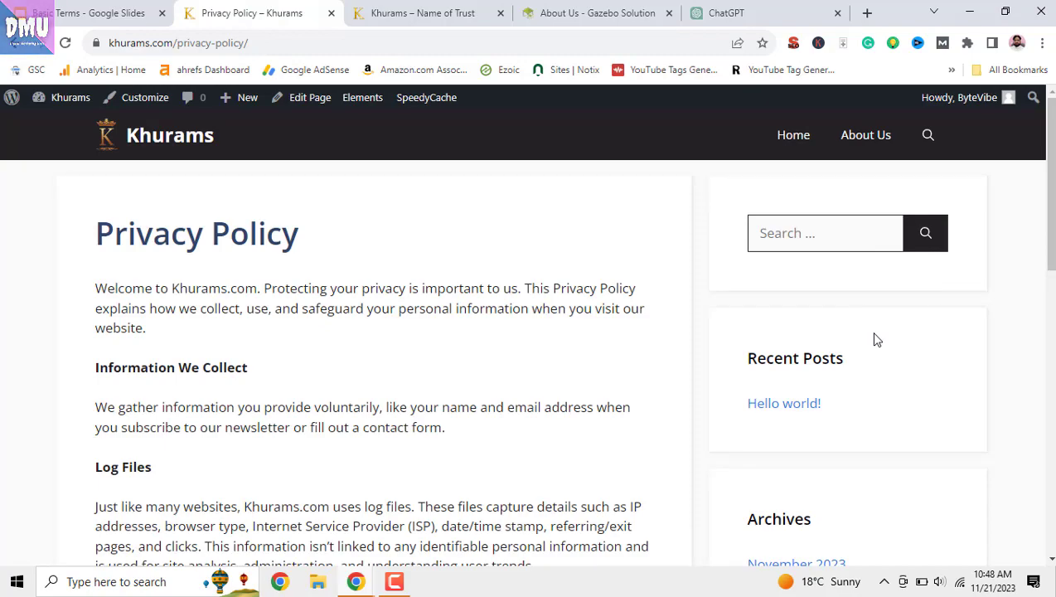
{"action": "scroll", "coordinate": [628, 329], "scroll_direction": "down", "scroll_amount": 9}
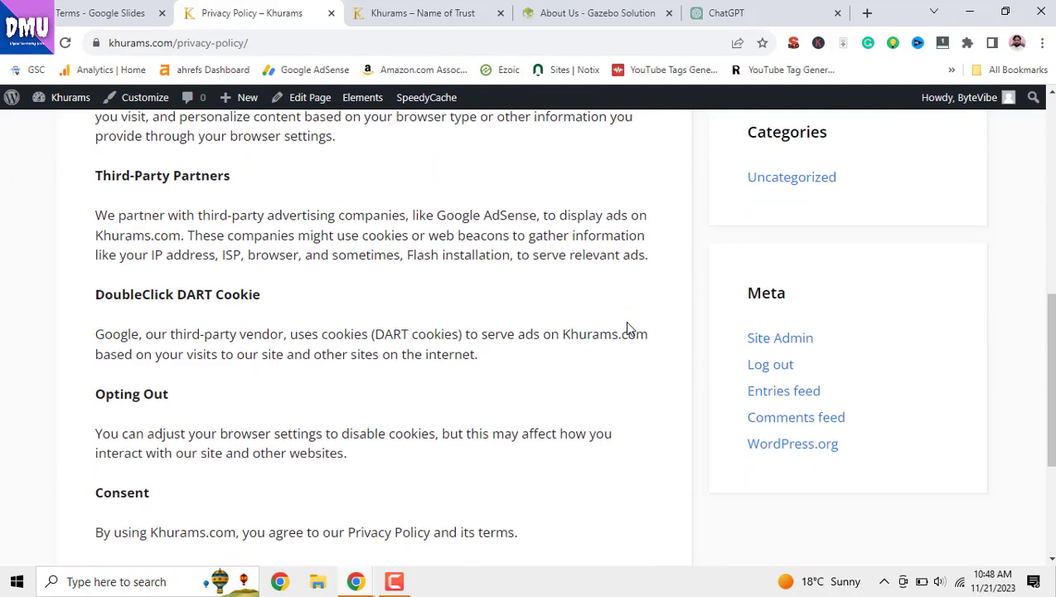
{"action": "scroll", "coordinate": [629, 329], "scroll_direction": "up", "scroll_amount": 10}
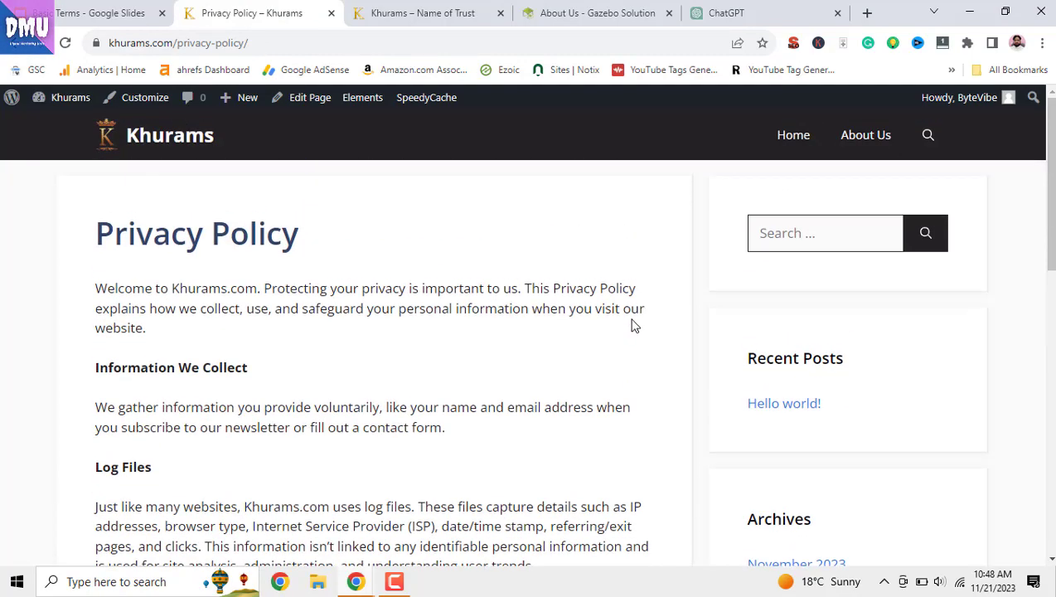
{"action": "left_click", "coordinate": [421, 14]}
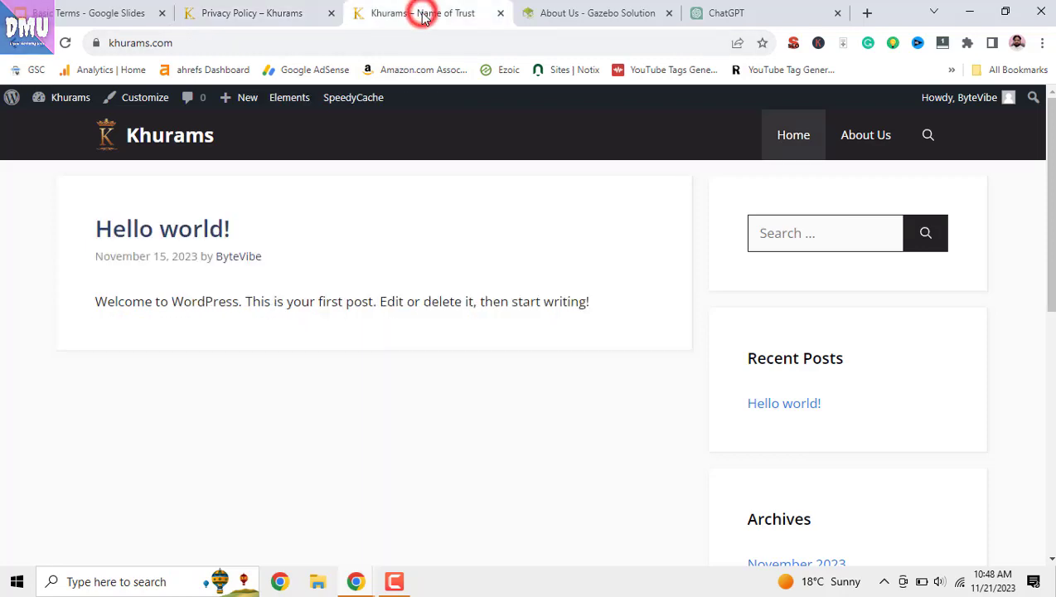
{"action": "left_click", "coordinate": [295, 10]}
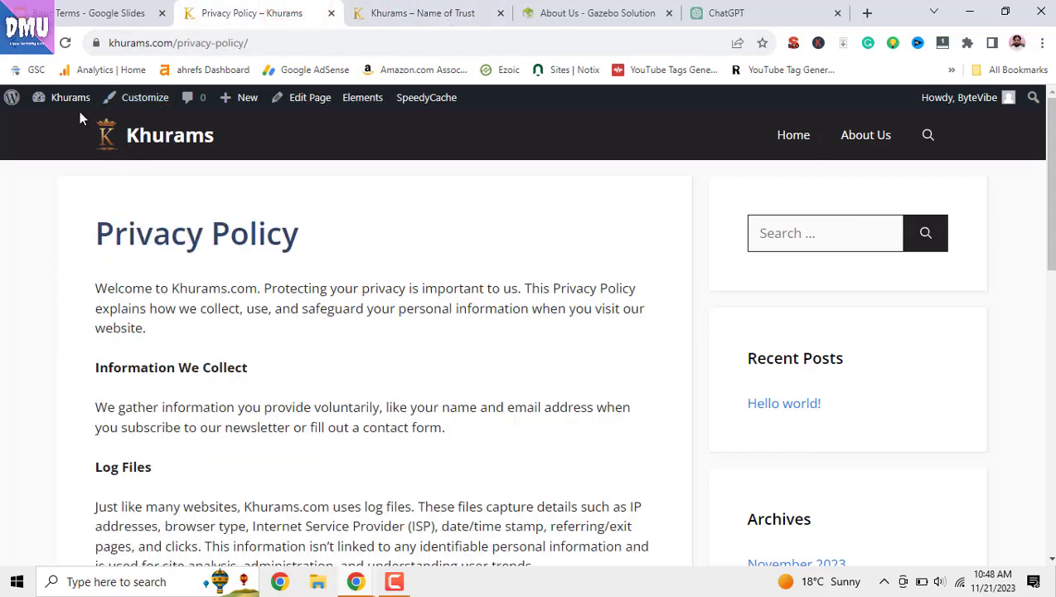
Step: Add the Privacy Policy page to the "Primary - Charge" menu from the full page list and save the menu
{"action": "left_click", "coordinate": [58, 125]}
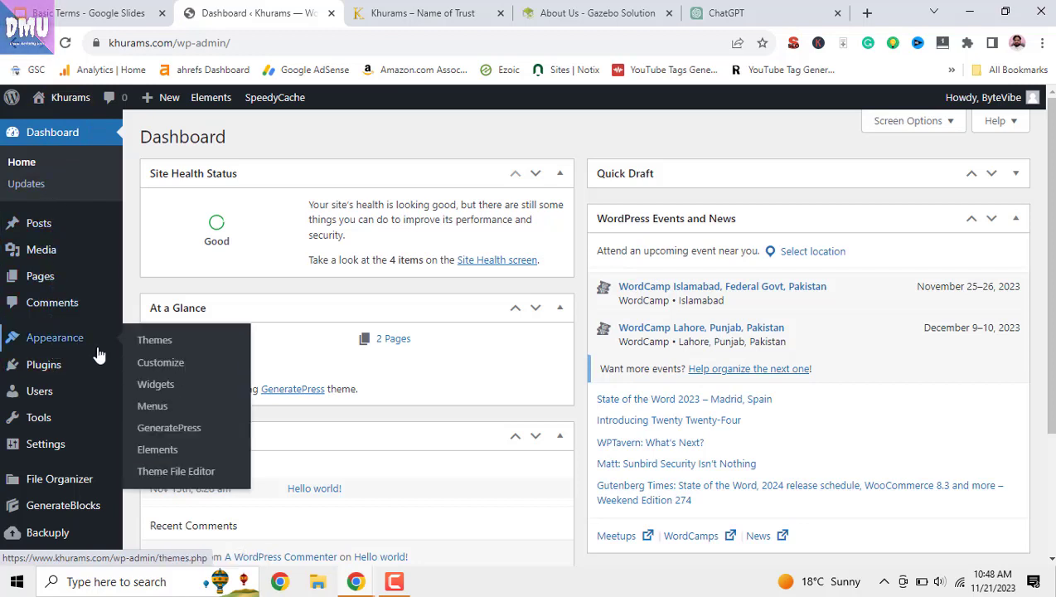
{"action": "mouse_move", "coordinate": [60, 347]}
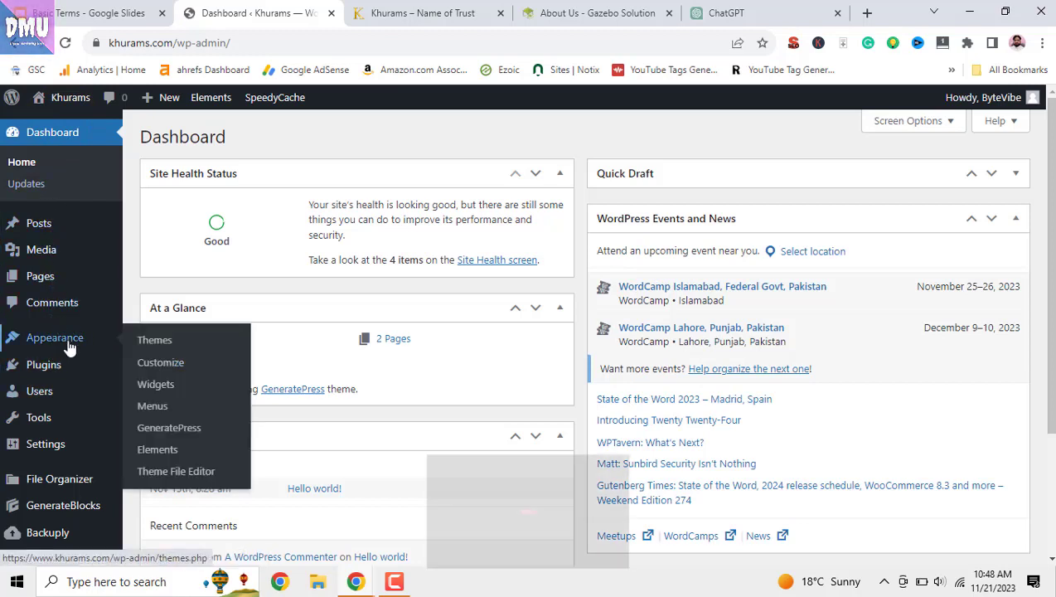
{"action": "left_click", "coordinate": [154, 412]}
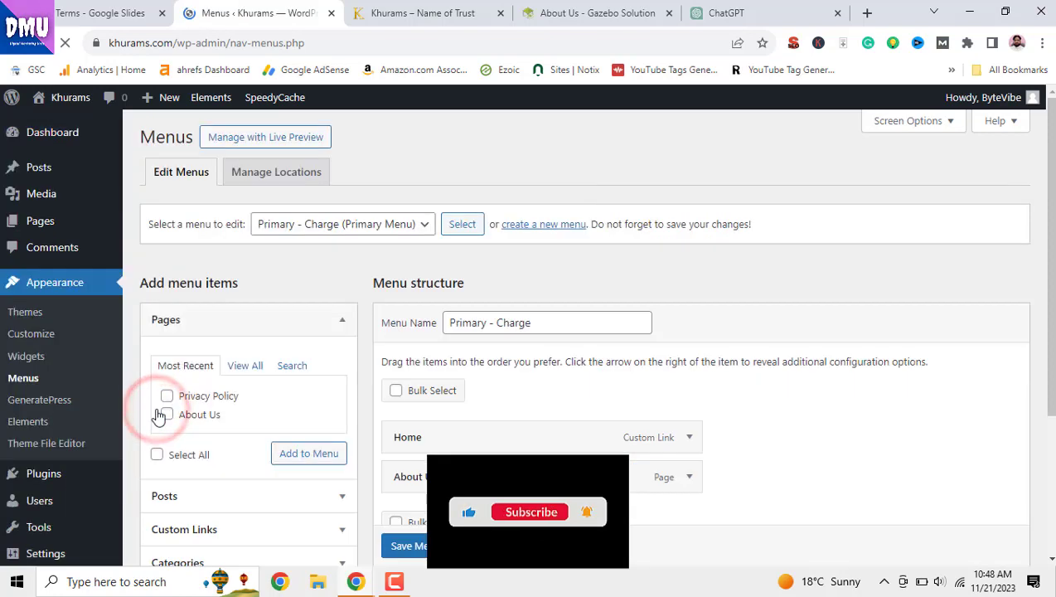
{"action": "scroll", "coordinate": [290, 391], "scroll_direction": "down", "scroll_amount": 1}
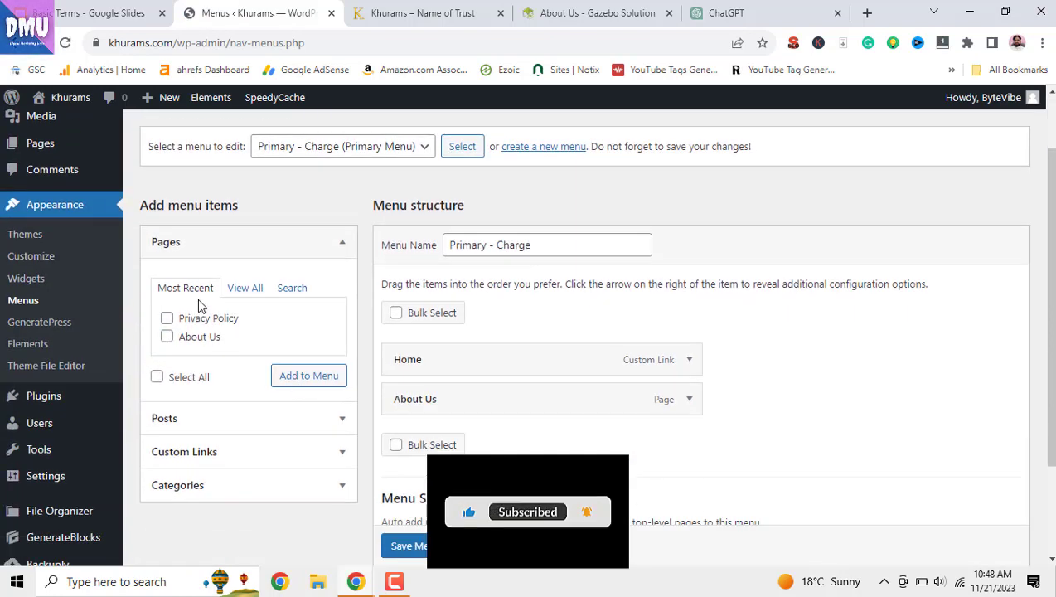
{"action": "left_click", "coordinate": [245, 288]}
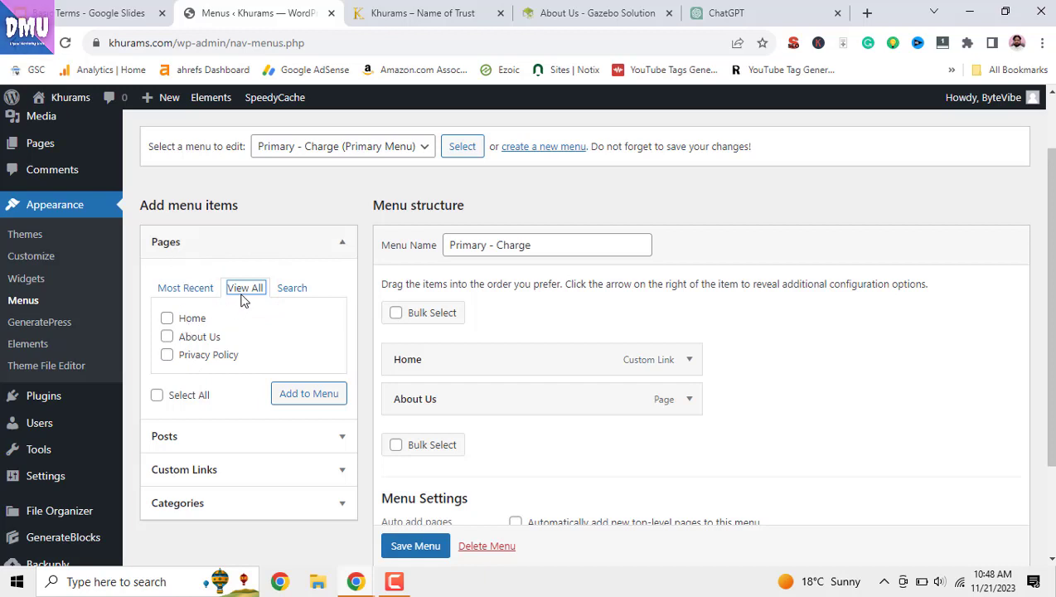
{"action": "left_click", "coordinate": [168, 357]}
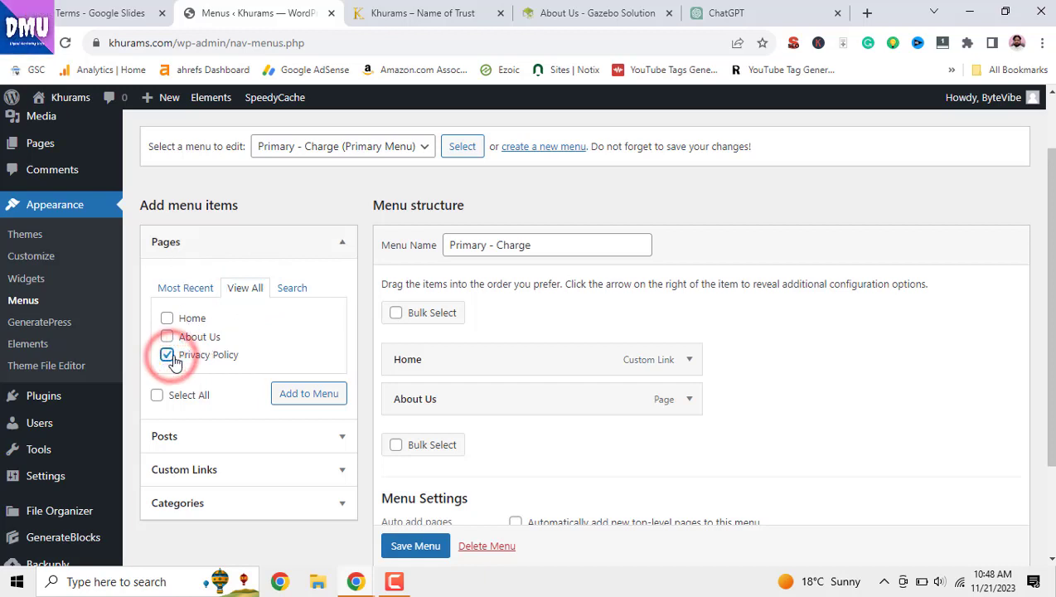
{"action": "left_click", "coordinate": [290, 397]}
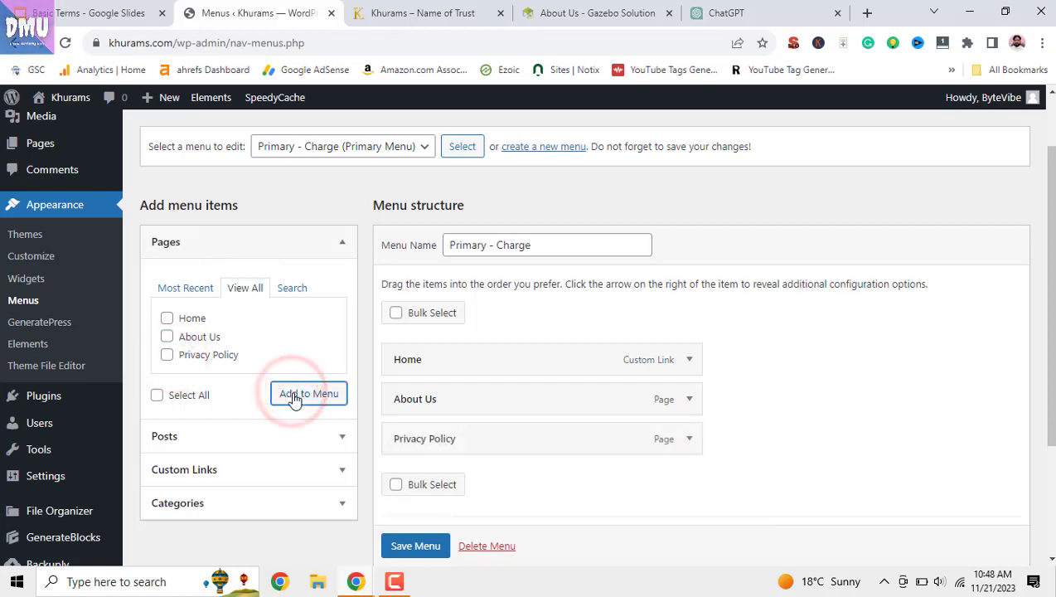
{"action": "left_click", "coordinate": [417, 550]}
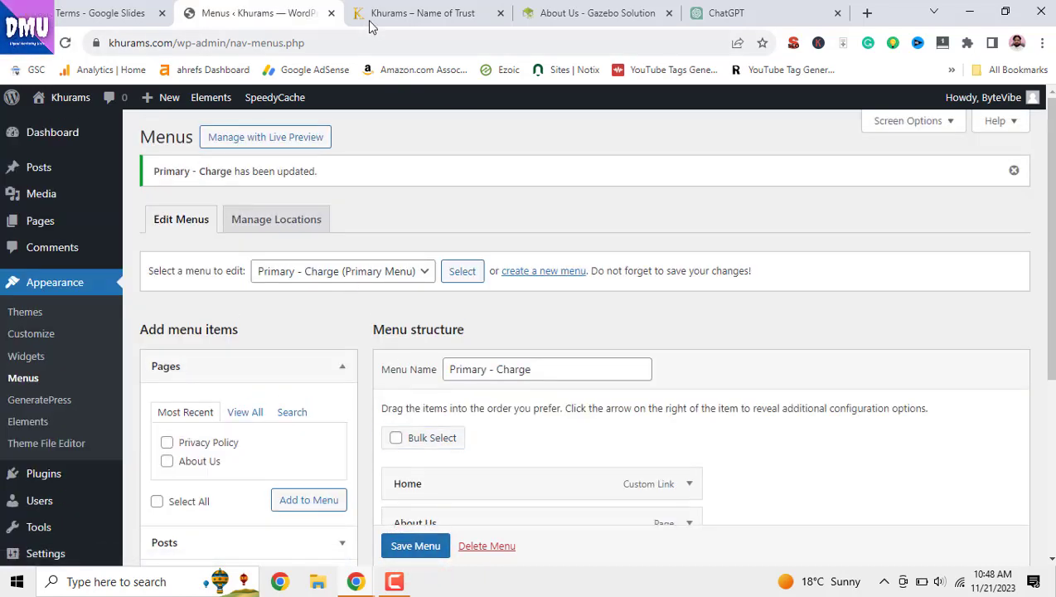
Step: Check the updated menu on the site's home page and consult the "Important Website Pages" slide for the remaining pages
{"action": "left_click", "coordinate": [374, 15]}
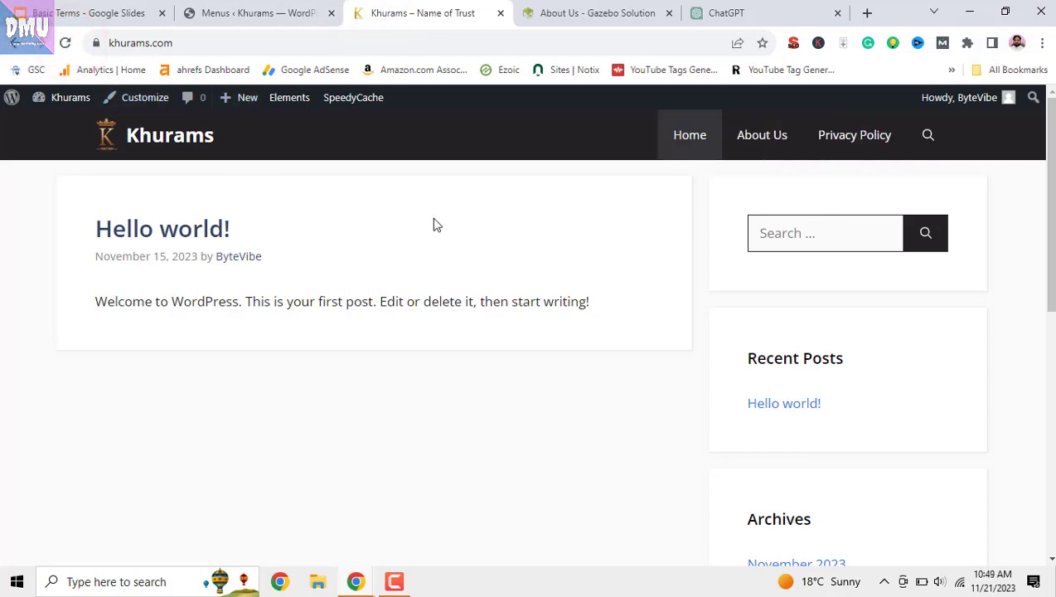
{"action": "left_click", "coordinate": [96, 12]}
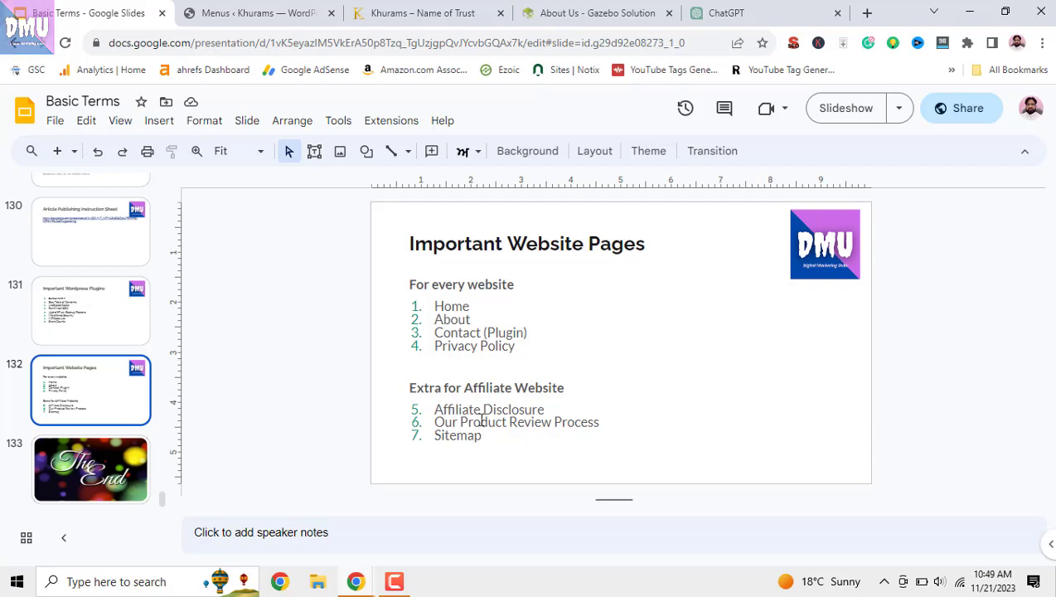
{"action": "left_click", "coordinate": [420, 11]}
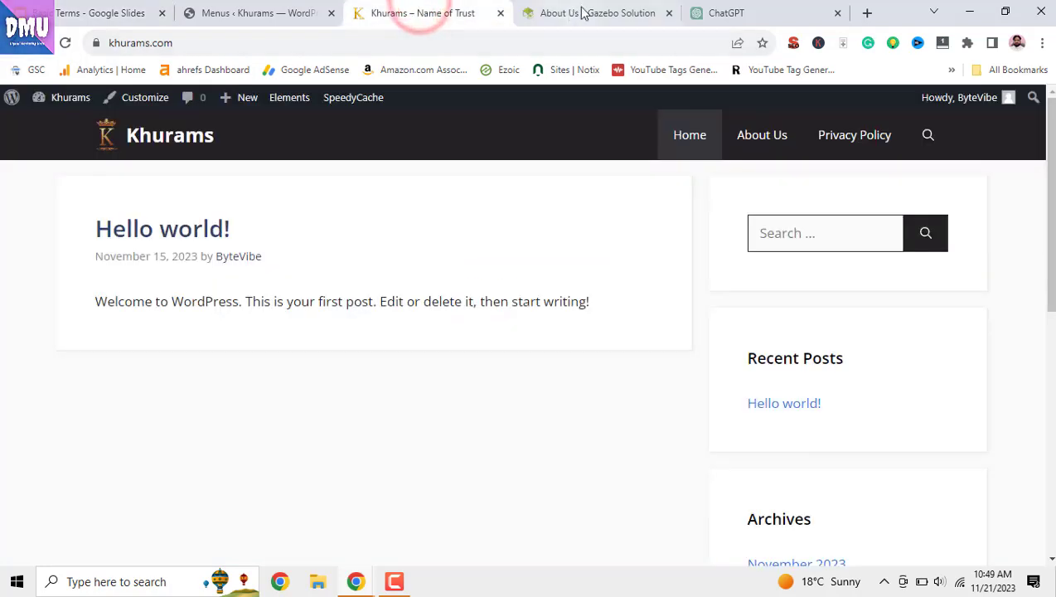
Step: Ask ChatGPT to "write an affiliate disclosure page for my electric scooter blog according to google policy" and look through its answer
{"action": "left_click", "coordinate": [720, 12]}
{"action": "left_click", "coordinate": [511, 514]}
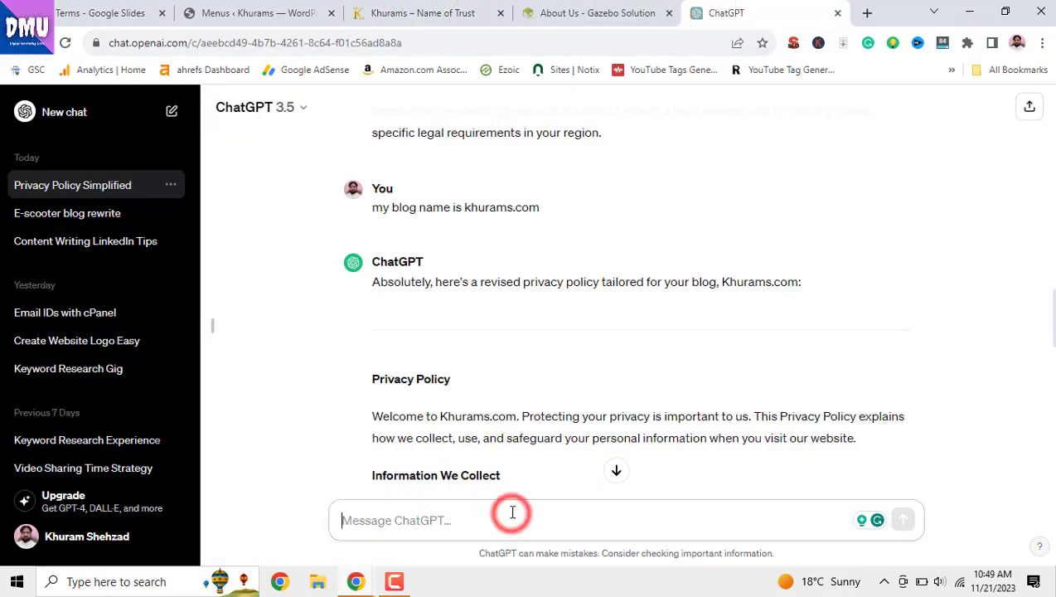
{"action": "type", "text": "wr"}
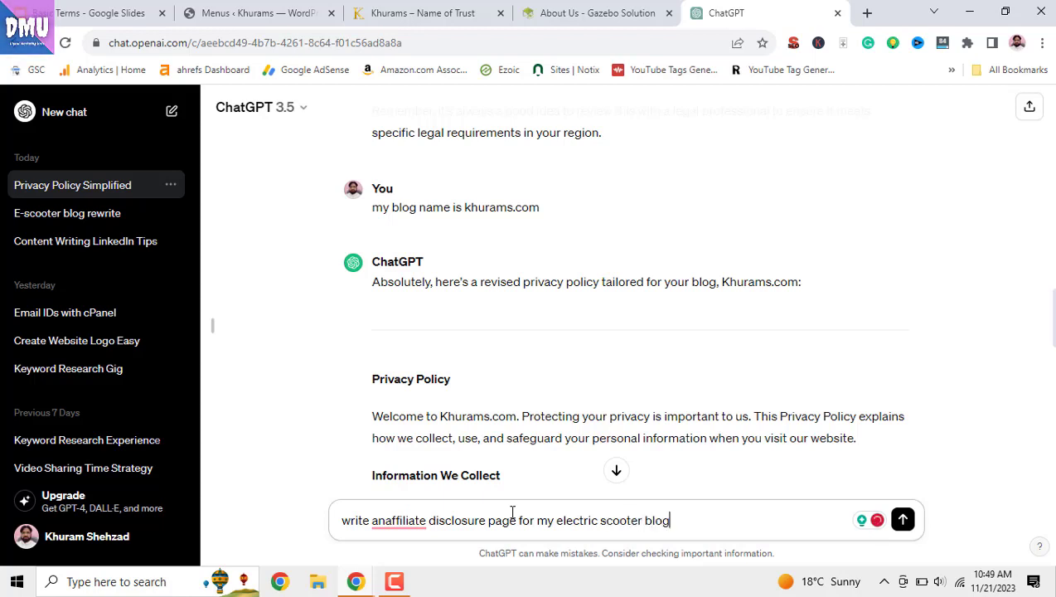
{"action": "mouse_move", "coordinate": [390, 519]}
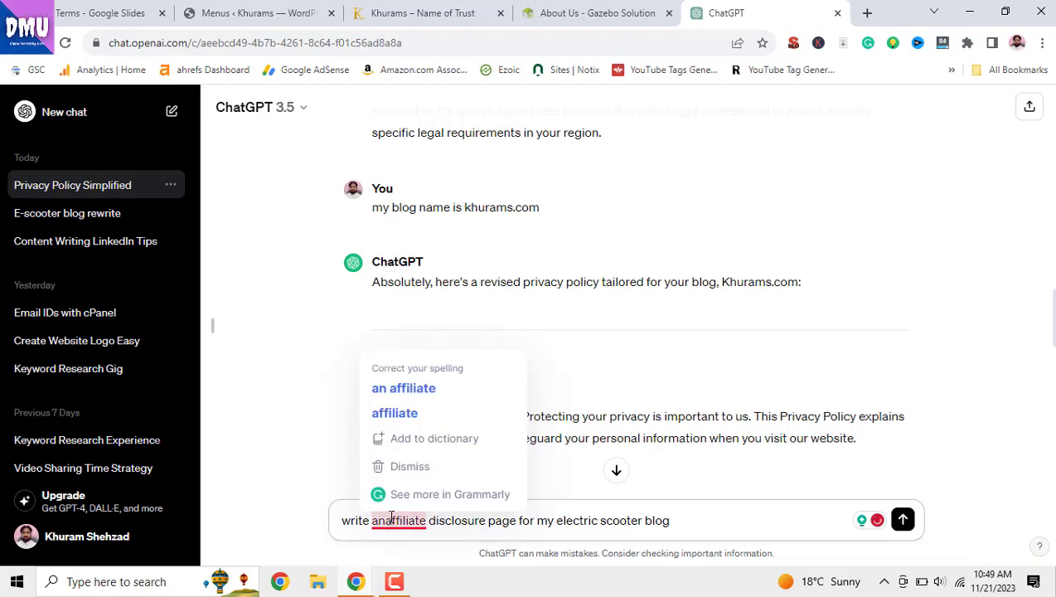
{"action": "left_click", "coordinate": [396, 389]}
{"action": "left_click", "coordinate": [696, 520]}
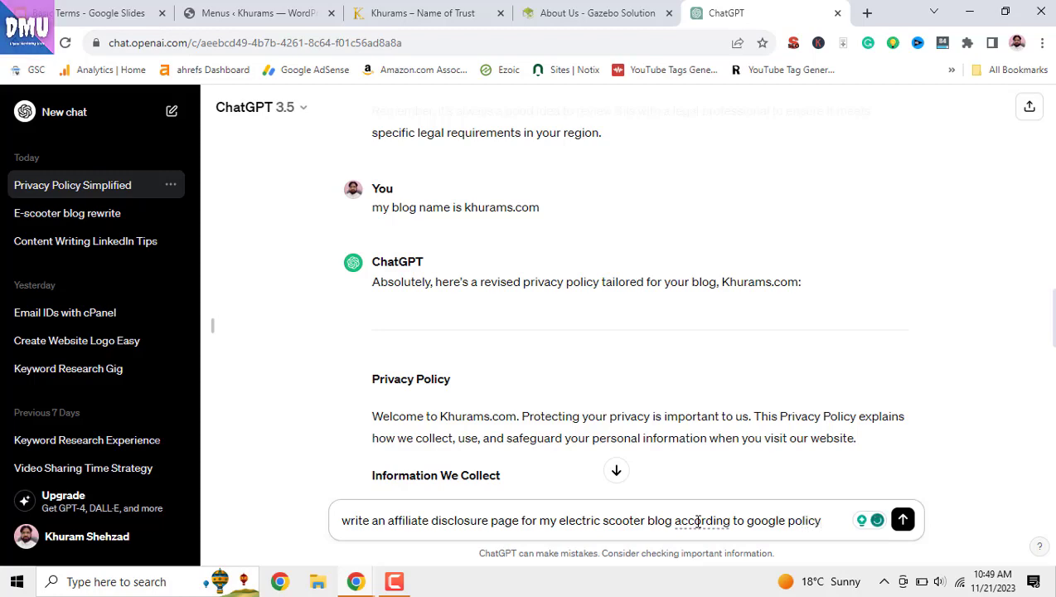
{"action": "key", "text": "Return"}
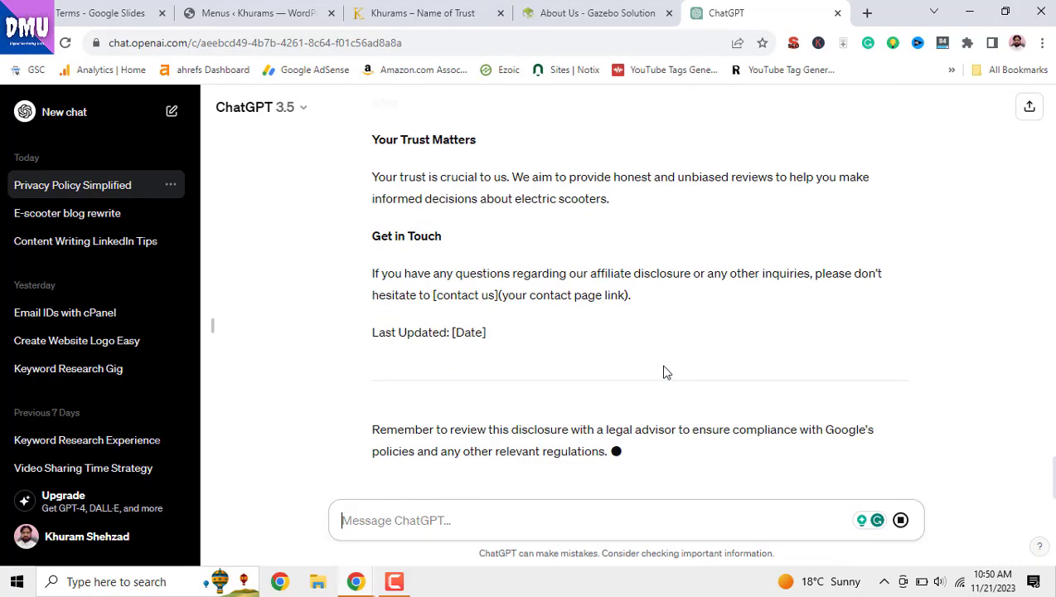
{"action": "scroll", "coordinate": [601, 349], "scroll_direction": "up", "scroll_amount": 2}
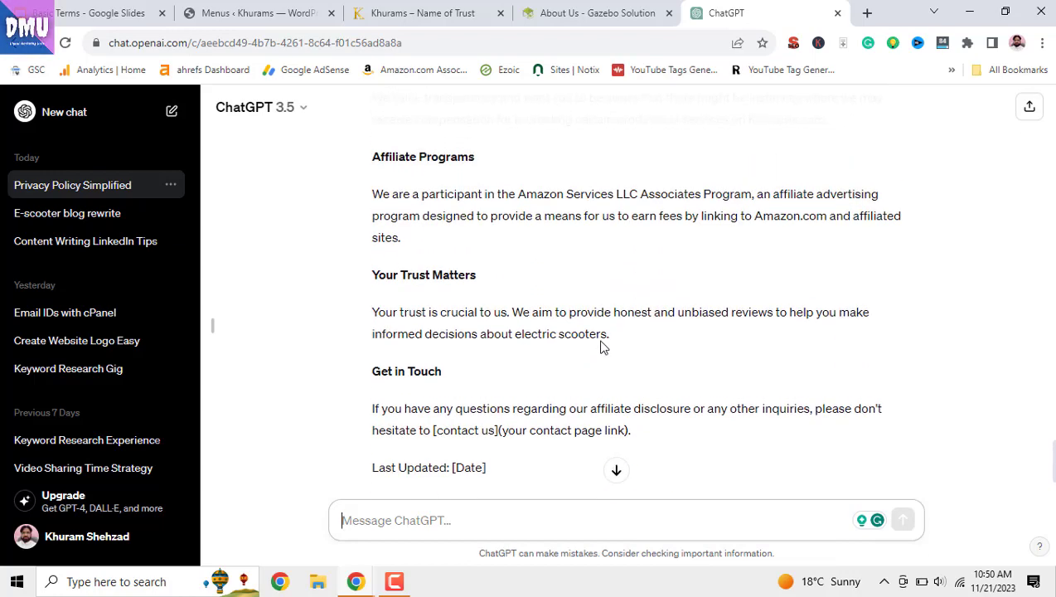
{"action": "scroll", "coordinate": [602, 349], "scroll_direction": "up", "scroll_amount": 2}
{"action": "scroll", "coordinate": [602, 341], "scroll_direction": "up", "scroll_amount": 5}
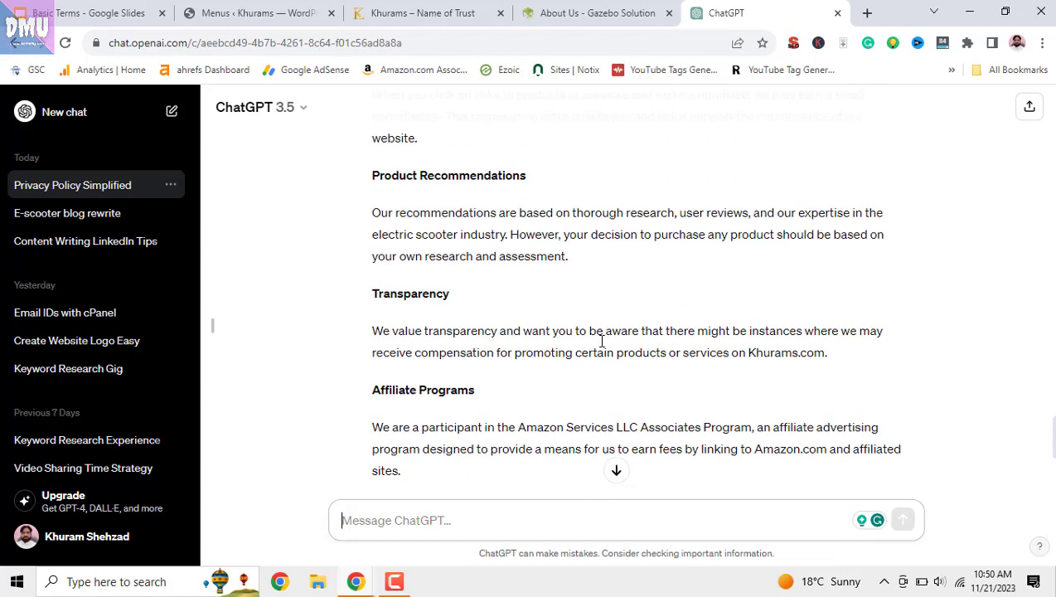
{"action": "scroll", "coordinate": [603, 349], "scroll_direction": "up", "scroll_amount": 1}
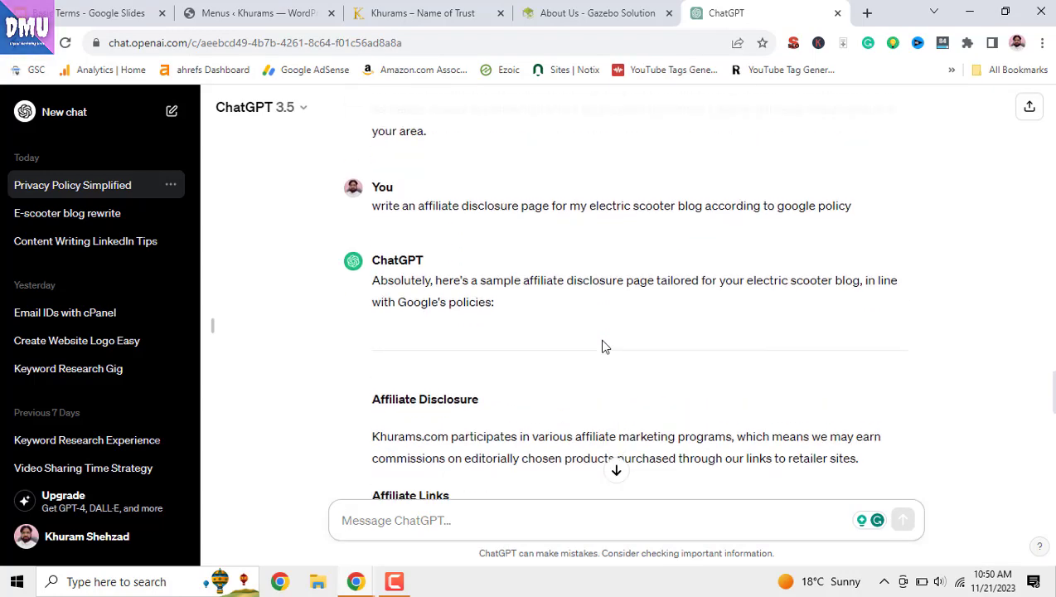
{"action": "scroll", "coordinate": [601, 346], "scroll_direction": "down", "scroll_amount": 3}
Step: Switch back to the WordPress admin and start a new page
{"action": "left_click", "coordinate": [294, 12]}
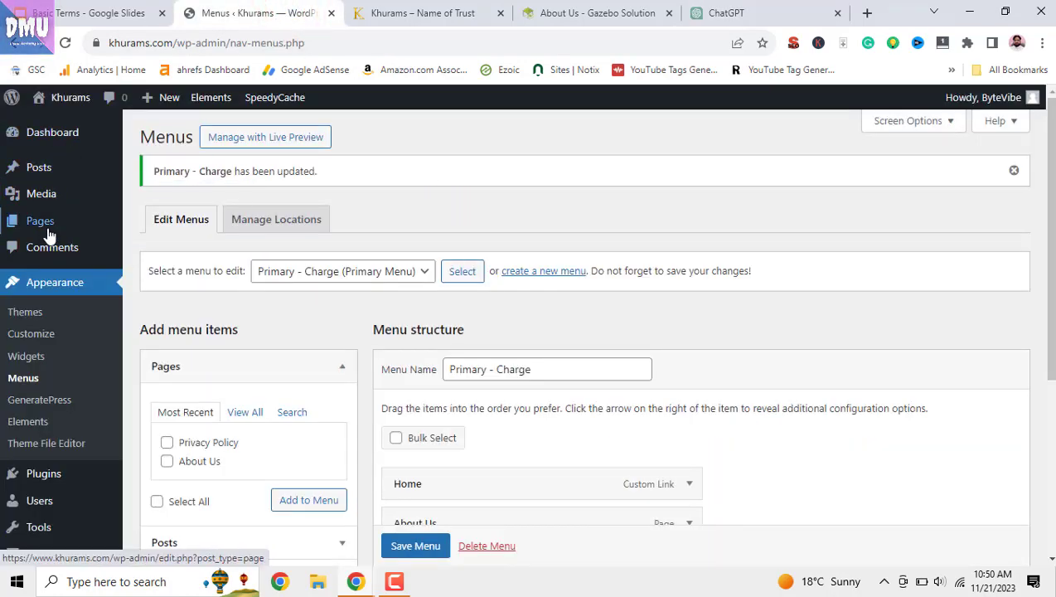
{"action": "mouse_move", "coordinate": [91, 232]}
{"action": "left_click", "coordinate": [164, 247]}
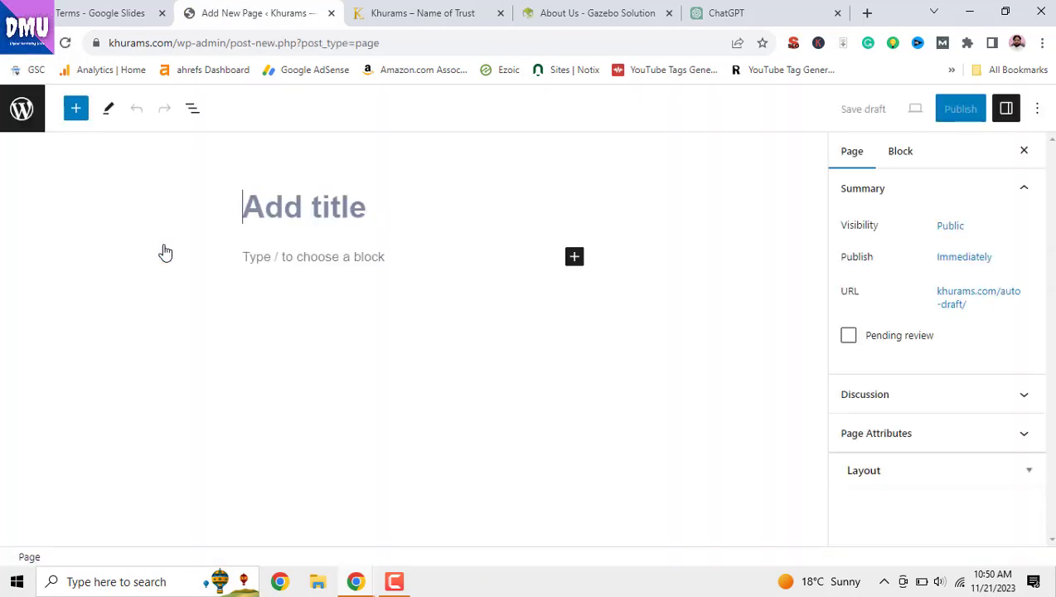
{"action": "left_click", "coordinate": [543, 14]}
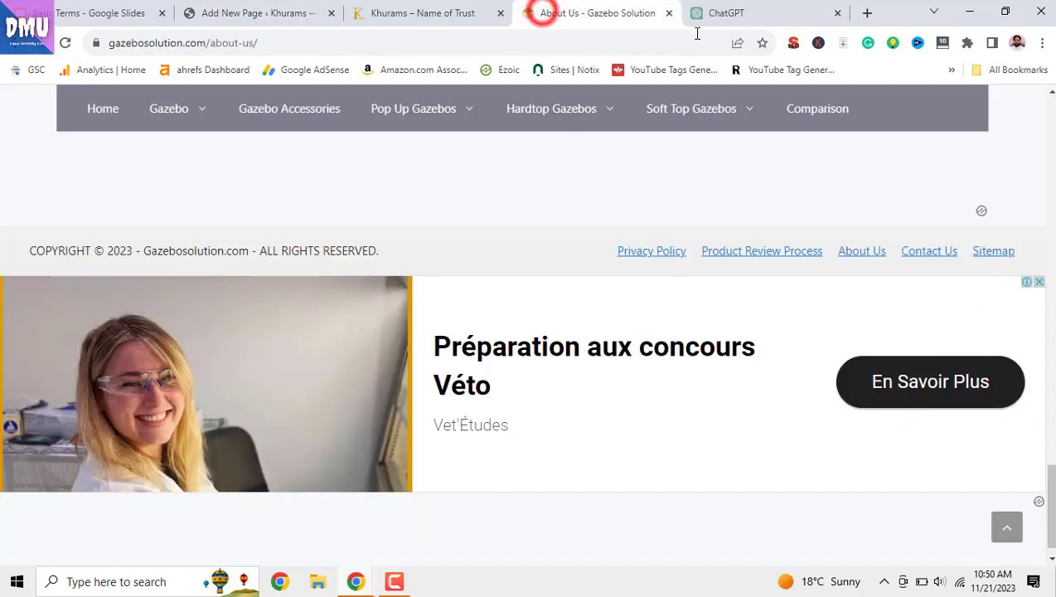
{"action": "left_click", "coordinate": [735, 14]}
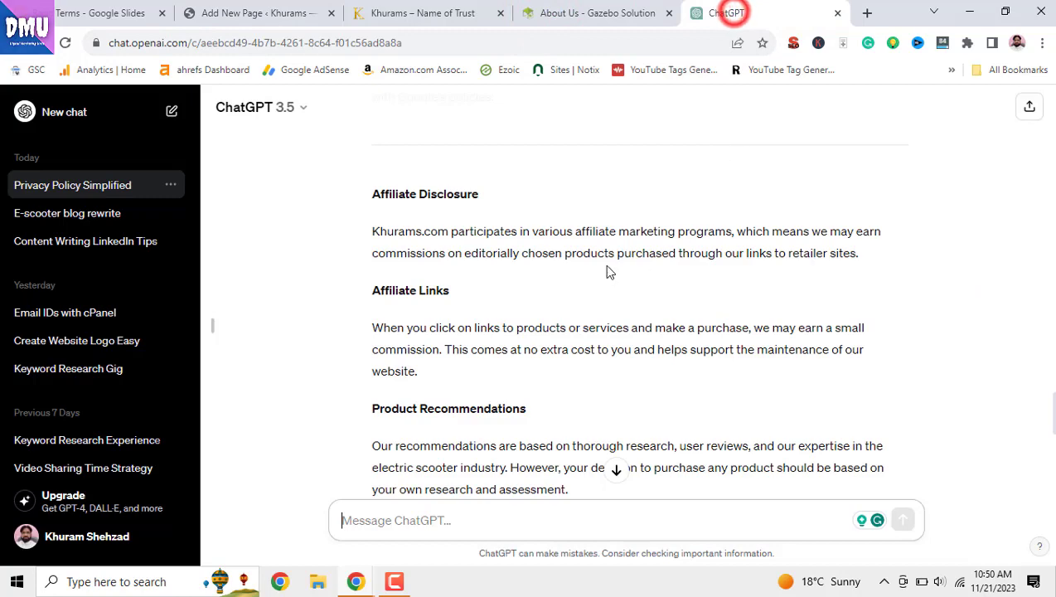
{"action": "left_click_drag", "start_coordinate": [374, 193], "coordinate": [490, 193]}
{"action": "left_click", "coordinate": [378, 190]}
{"action": "left_click_drag", "start_coordinate": [371, 194], "coordinate": [484, 194]}
{"action": "left_click", "coordinate": [286, 13]}
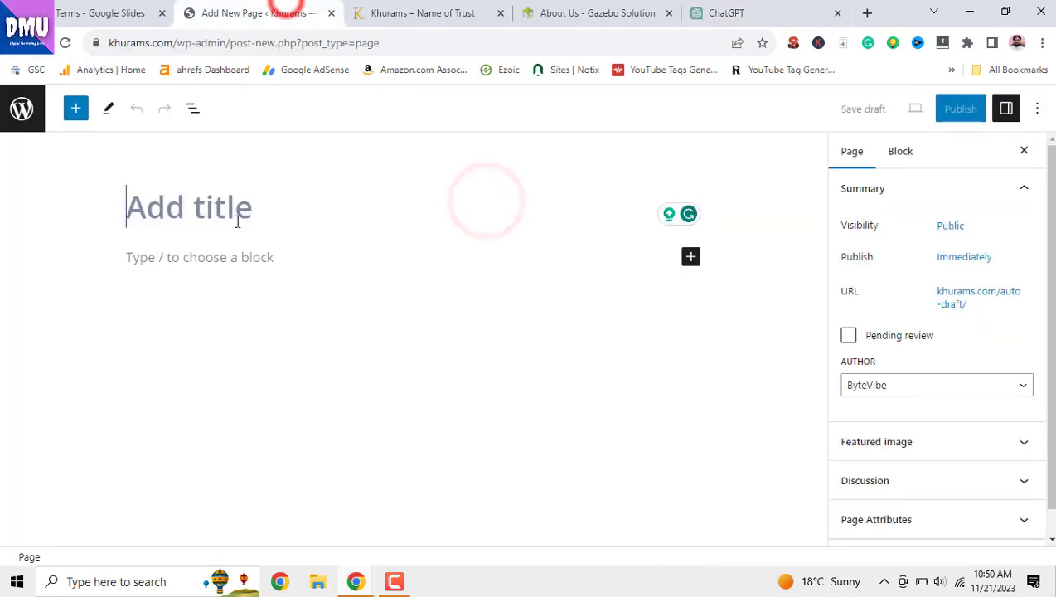
{"action": "right_click", "coordinate": [236, 209]}
{"action": "left_click", "coordinate": [302, 314]}
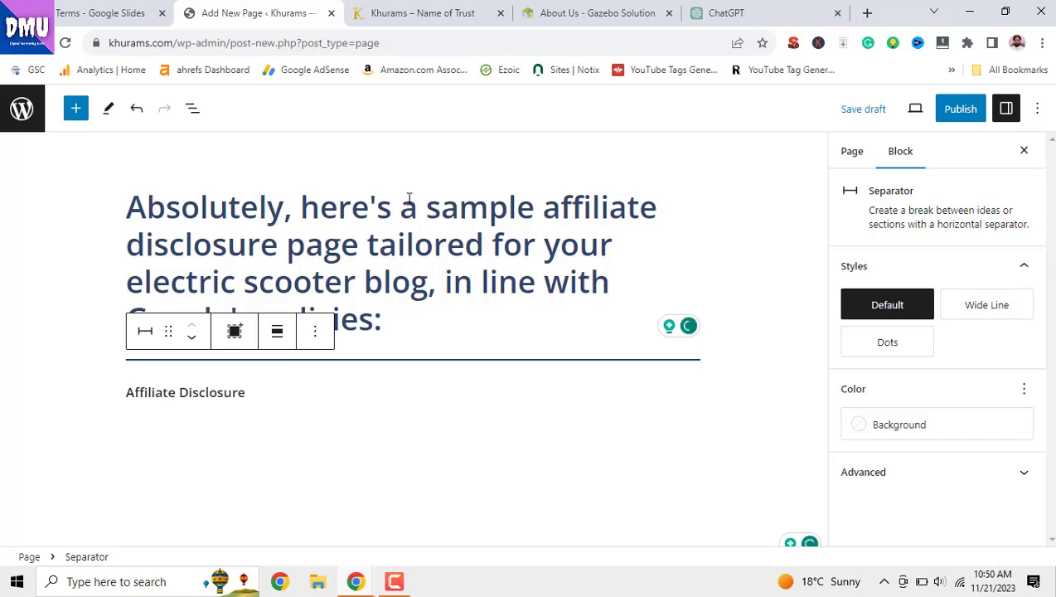
{"action": "key", "text": "ctrl+z"}
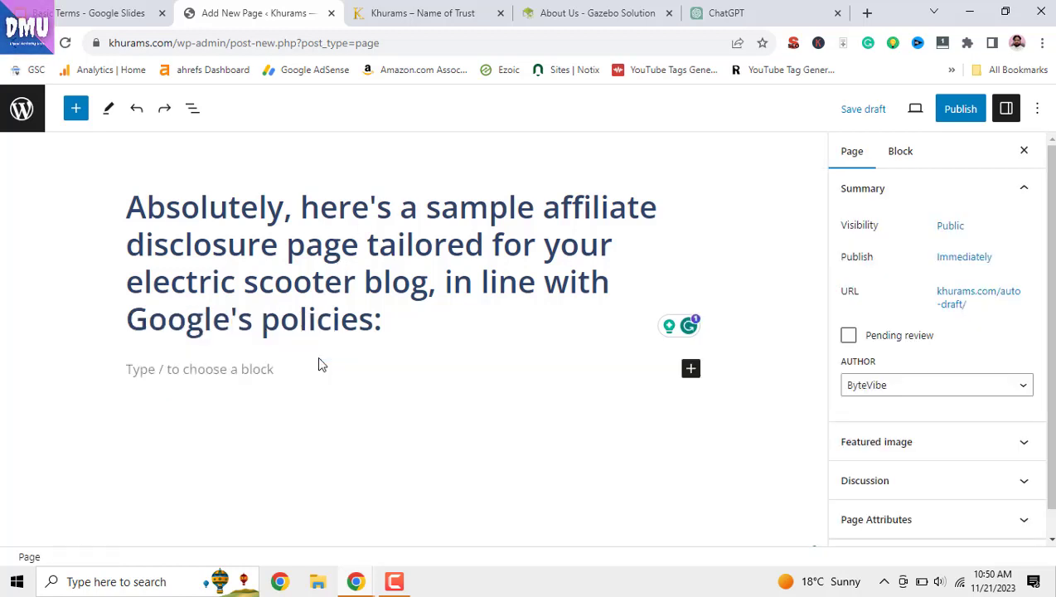
{"action": "key", "text": "ctrl+z"}
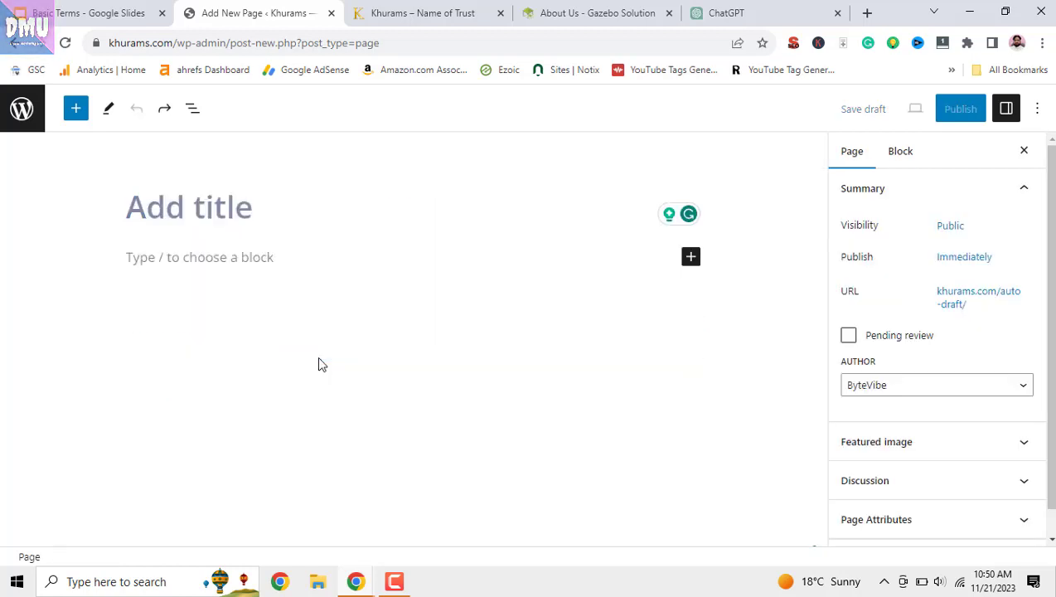
Step: Copy only the heading "Affiliate Disclosure" from the ChatGPT answer and paste it as the new WordPress page's title
{"action": "left_click", "coordinate": [723, 9]}
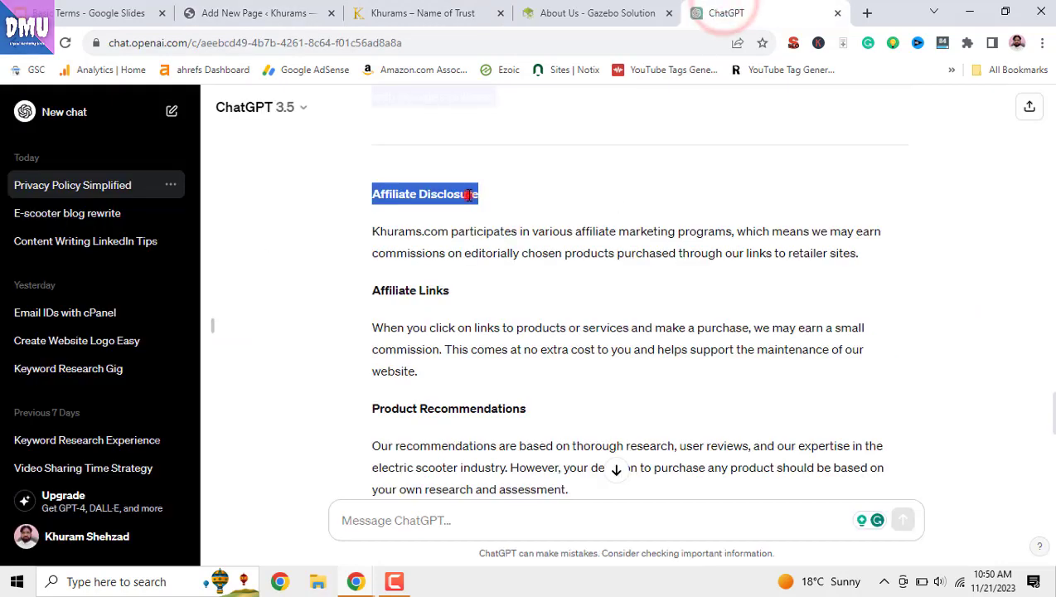
{"action": "left_click", "coordinate": [567, 169]}
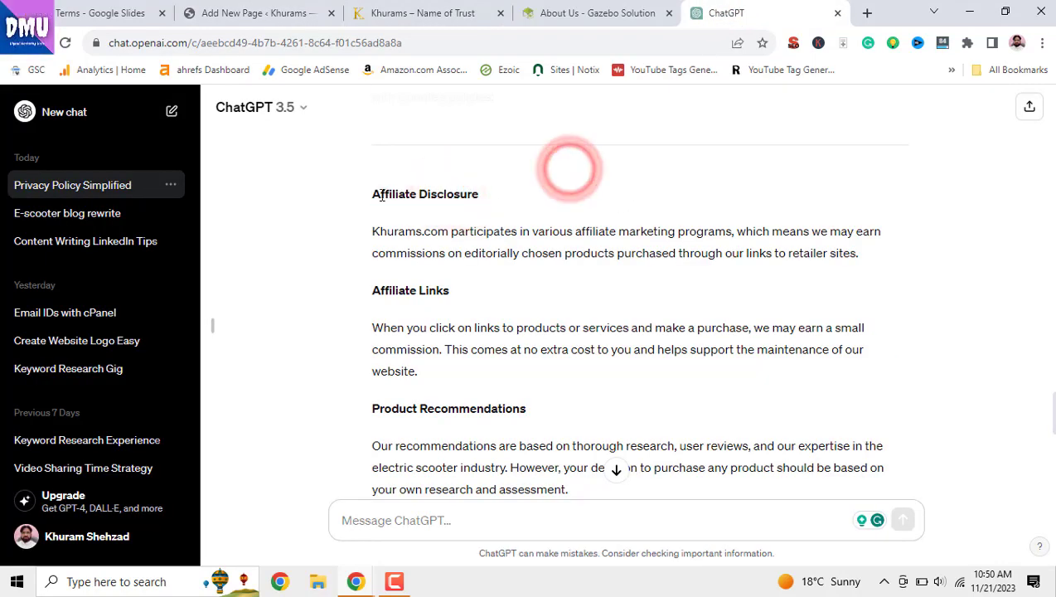
{"action": "left_click_drag", "start_coordinate": [372, 194], "coordinate": [483, 200]}
{"action": "right_click", "coordinate": [485, 202]}
{"action": "left_click", "coordinate": [494, 206]}
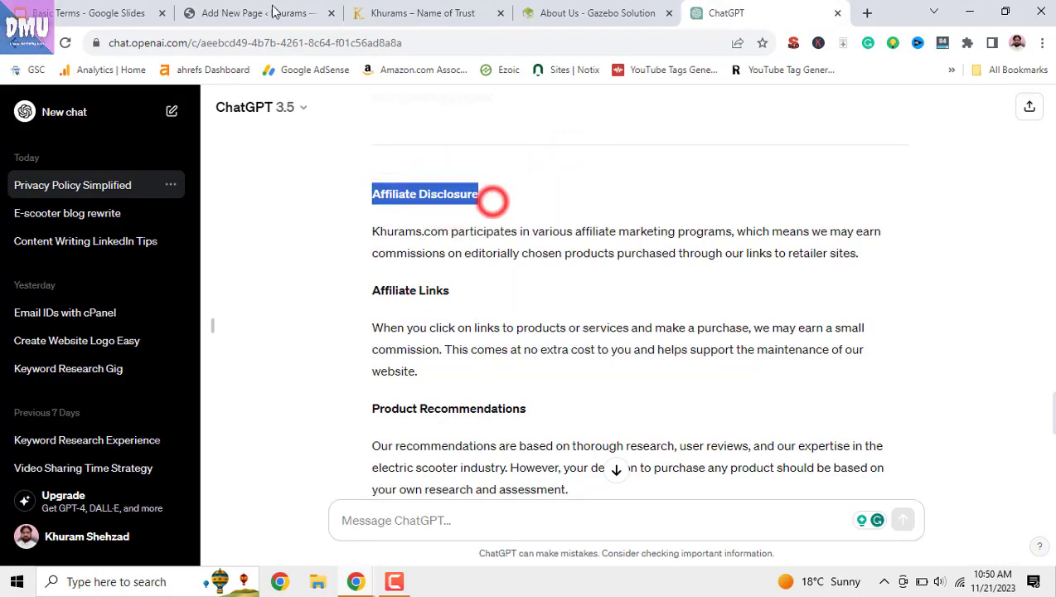
{"action": "left_click", "coordinate": [263, 12]}
{"action": "right_click", "coordinate": [267, 204]}
{"action": "left_click", "coordinate": [309, 314]}
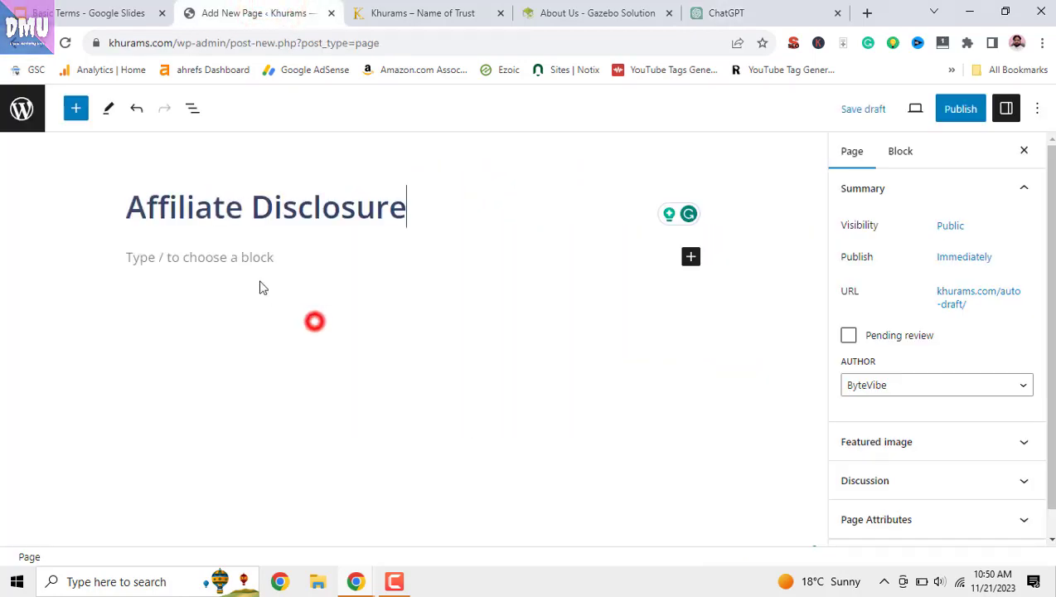
Step: Copy ChatGPT's disclosure text, from the paragraph below the heading through the "Get in Touch" paragraph, and paste it into the WordPress page body
{"action": "left_click", "coordinate": [243, 257]}
{"action": "left_click", "coordinate": [713, 12]}
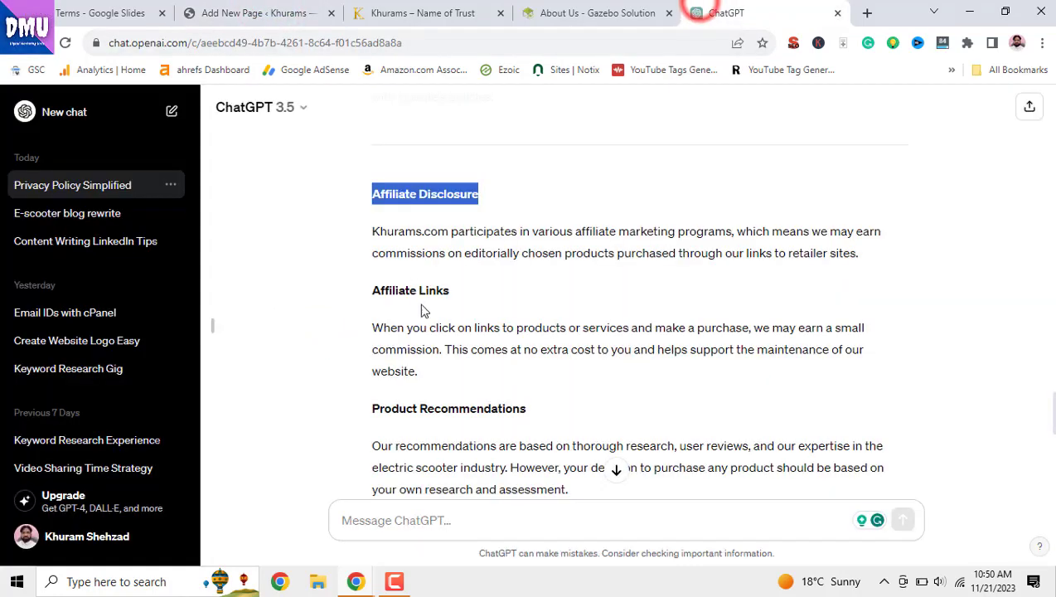
{"action": "left_click_drag", "start_coordinate": [371, 230], "coordinate": [709, 274]}
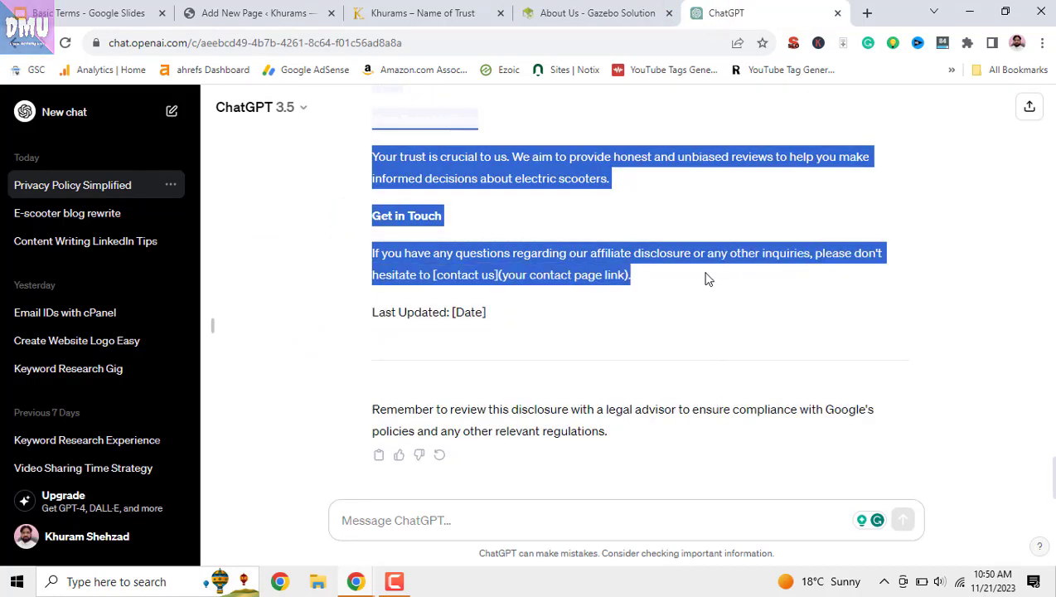
{"action": "right_click", "coordinate": [692, 257]}
{"action": "left_click", "coordinate": [728, 267]}
{"action": "left_click", "coordinate": [224, 12]}
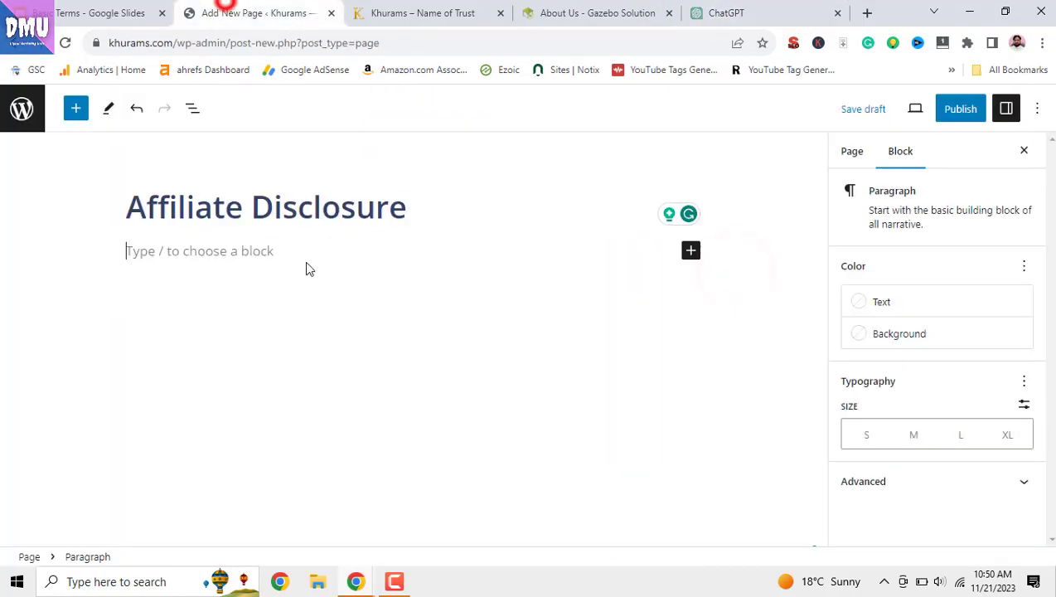
{"action": "right_click", "coordinate": [284, 259]}
{"action": "left_click", "coordinate": [355, 363]}
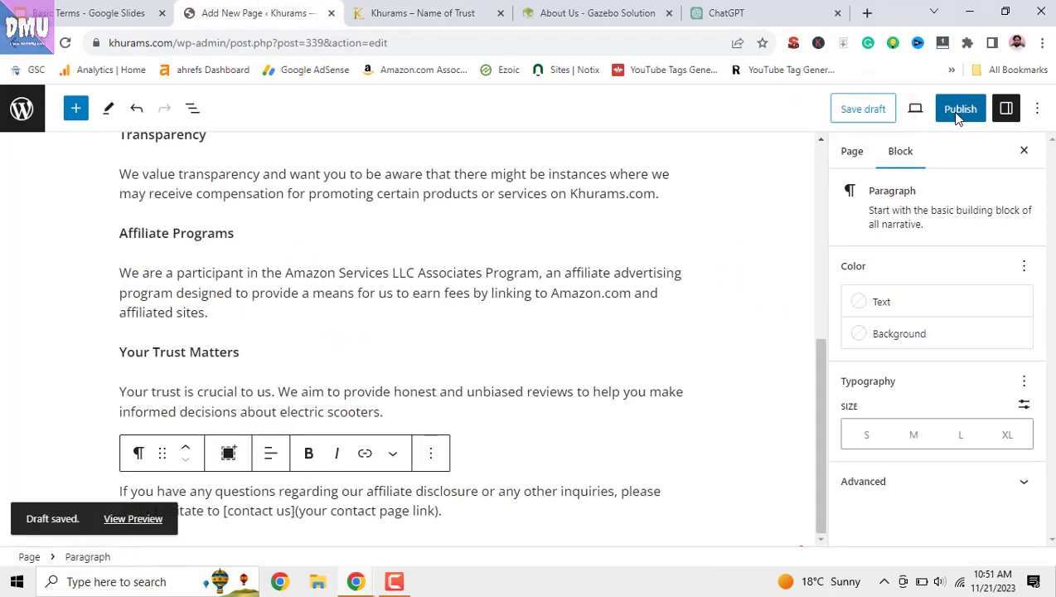
Step: Publish the Affiliate Disclosure page and return to the list of all pages
{"action": "left_click", "coordinate": [958, 116]}
{"action": "left_click", "coordinate": [927, 109]}
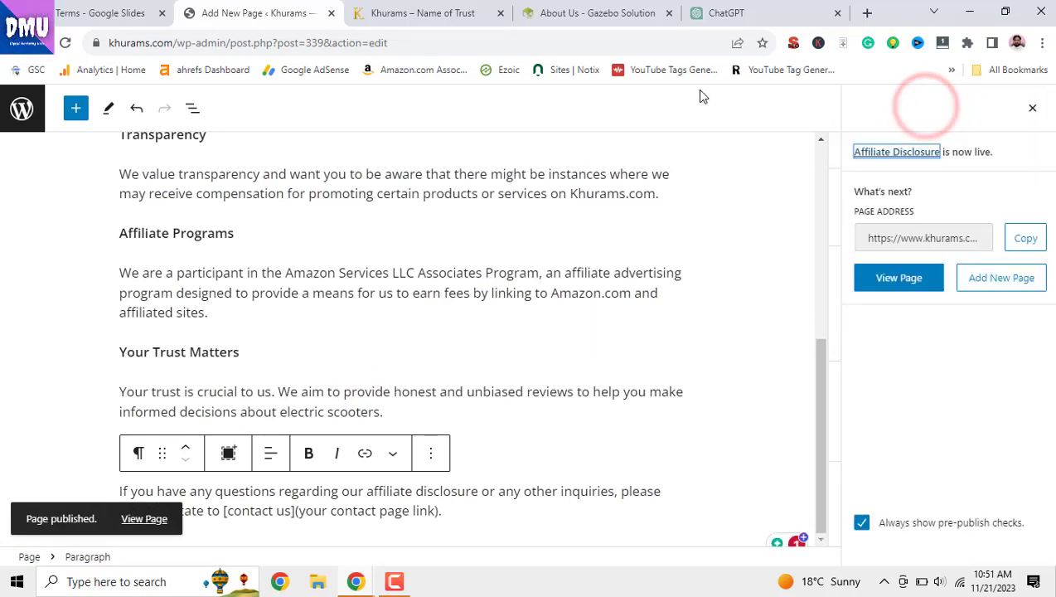
{"action": "left_click", "coordinate": [21, 112]}
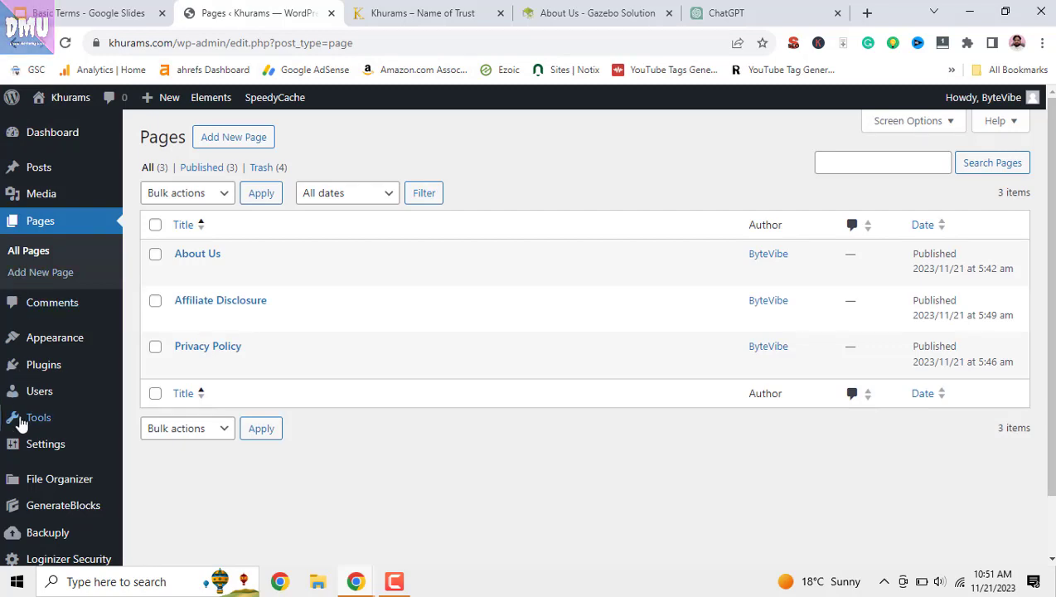
Step: Add the Affiliate Disclosure page to the "Primary - Charge" menu and save the menu
{"action": "mouse_move", "coordinate": [75, 346]}
{"action": "left_click", "coordinate": [161, 405]}
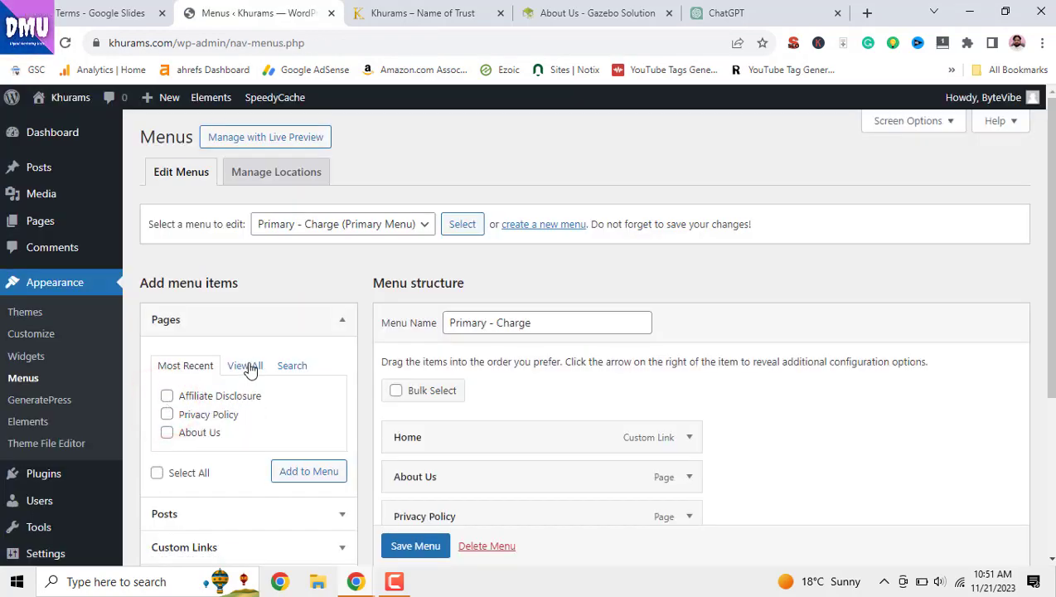
{"action": "left_click", "coordinate": [246, 366]}
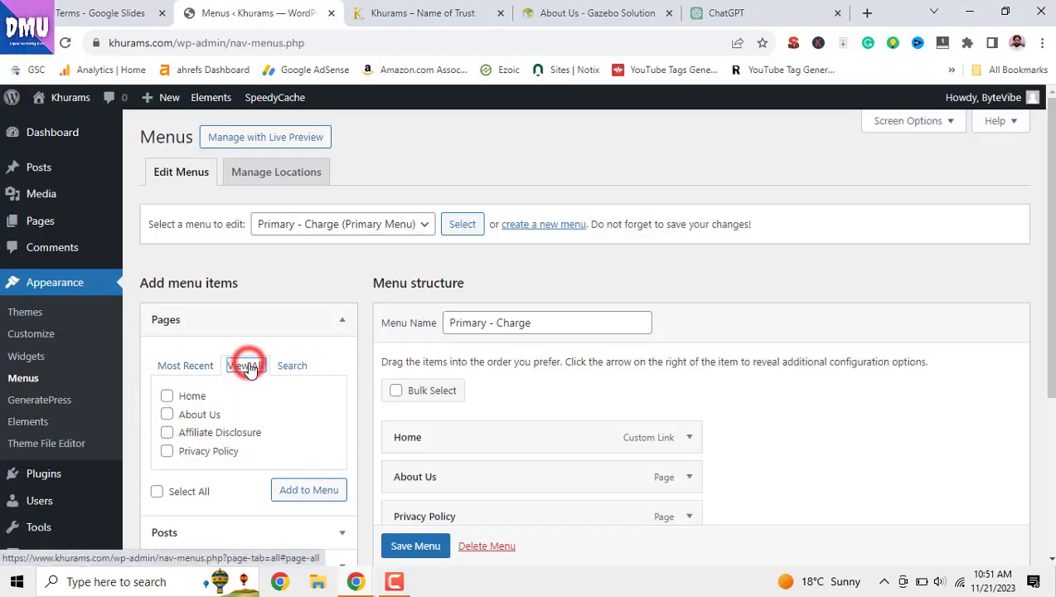
{"action": "left_click", "coordinate": [241, 434]}
{"action": "left_click", "coordinate": [300, 492]}
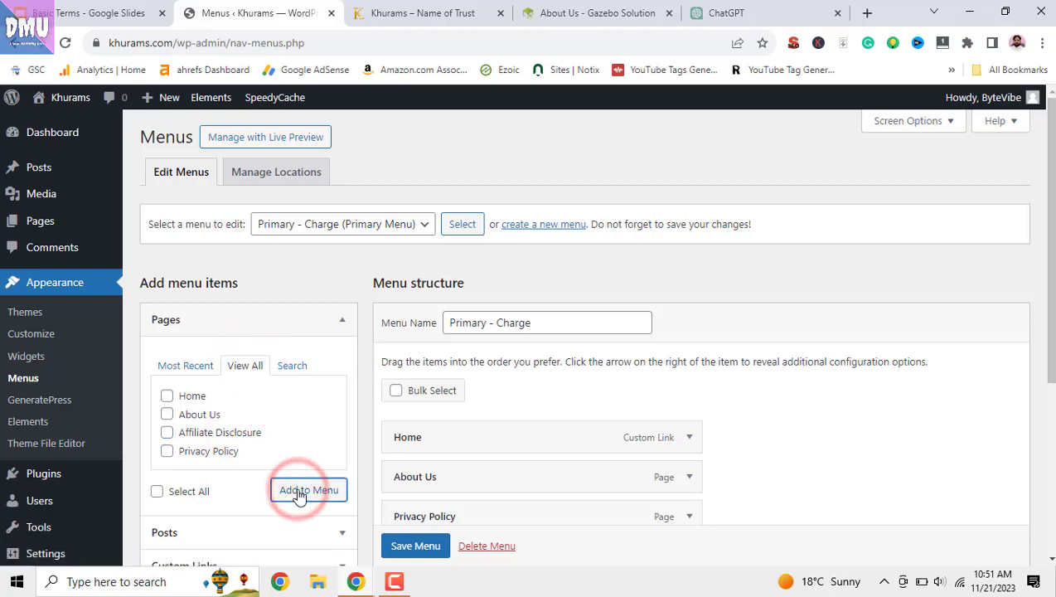
{"action": "scroll", "coordinate": [472, 448], "scroll_direction": "down", "scroll_amount": 2}
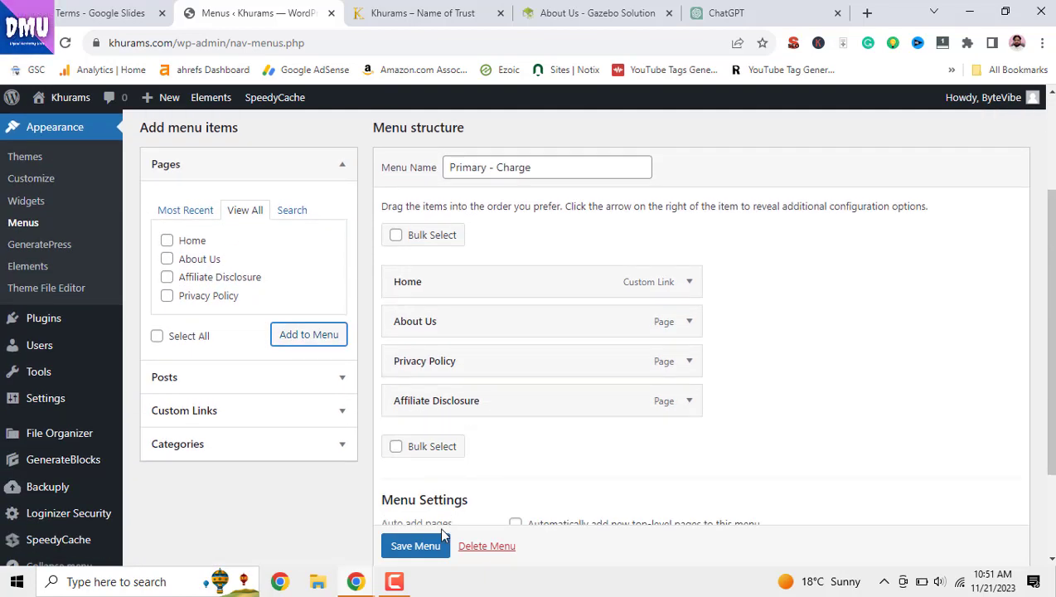
{"action": "scroll", "coordinate": [432, 553], "scroll_direction": "down", "scroll_amount": 1}
{"action": "left_click", "coordinate": [416, 545]}
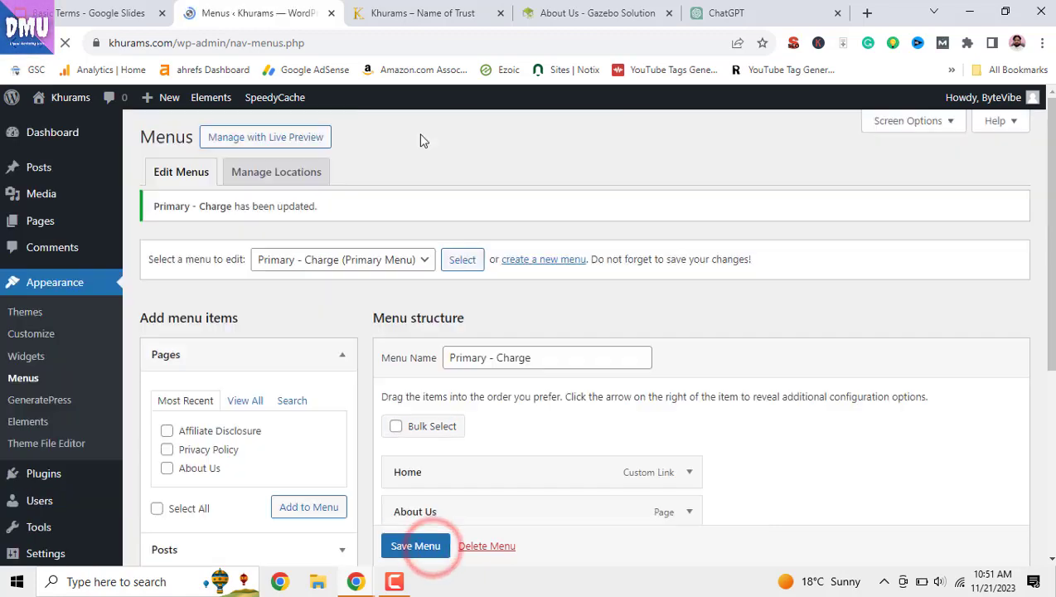
Step: Reload the blog's front page to check its menu, and compare with the "Important Website Pages" slide and the Gazebo Solution footer links
{"action": "left_click", "coordinate": [402, 13]}
{"action": "left_click", "coordinate": [65, 42]}
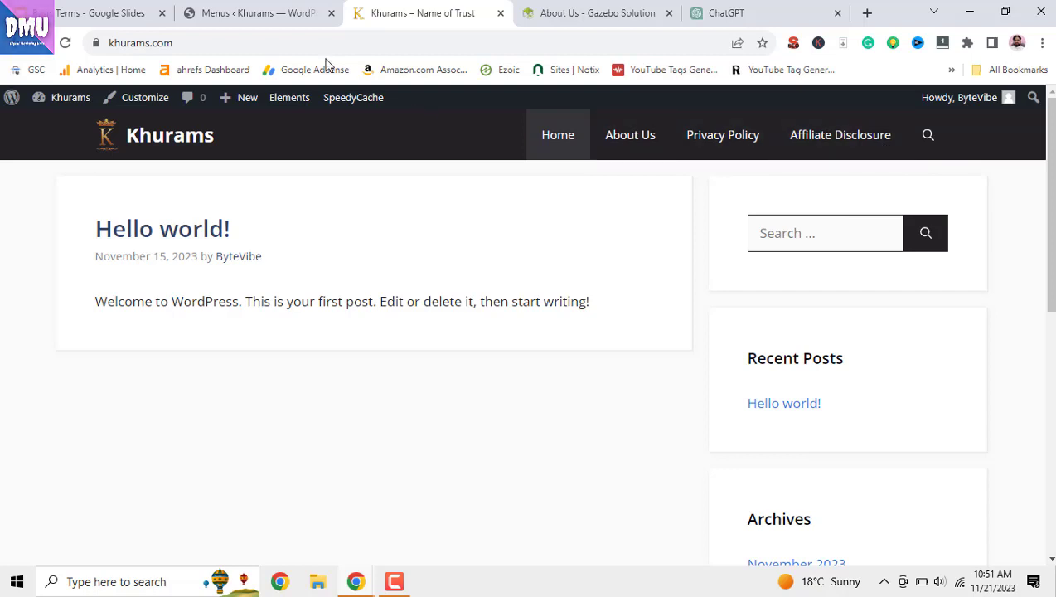
{"action": "left_click", "coordinate": [130, 10]}
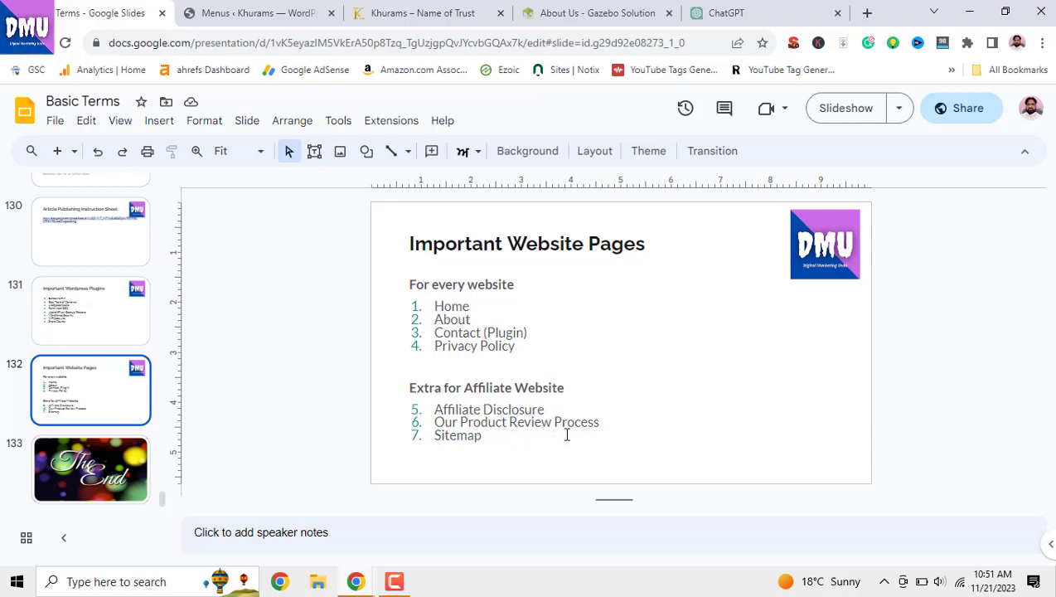
{"action": "left_click", "coordinate": [575, 19]}
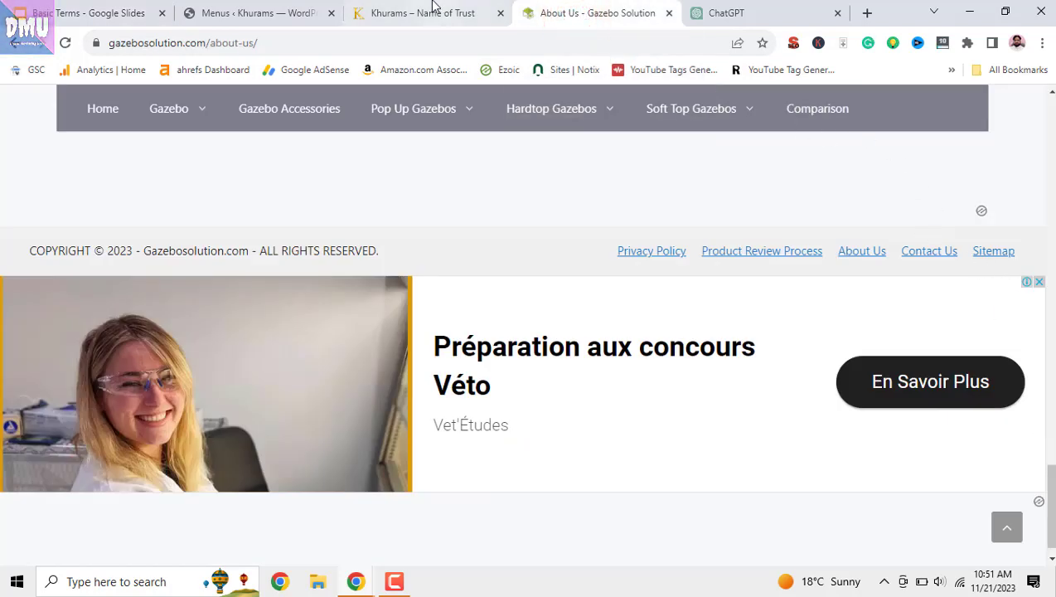
Step: Switch to ChatGPT, ask it to "write a product review process page for my electric scooter affiliate blog" and look through its answer
{"action": "left_click", "coordinate": [720, 12]}
{"action": "left_click", "coordinate": [521, 505]}
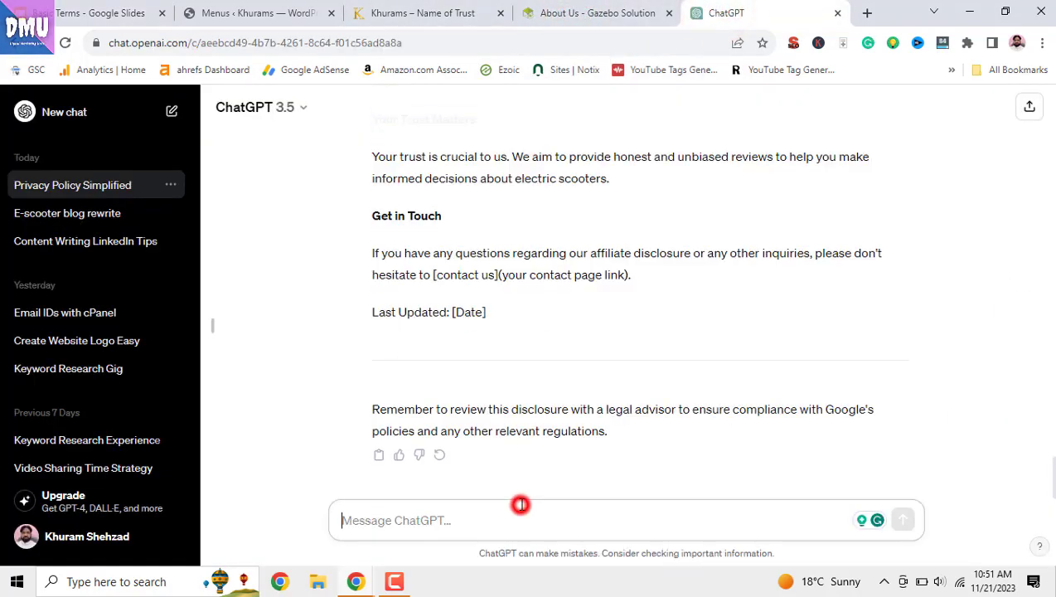
{"action": "type", "text": "wr"}
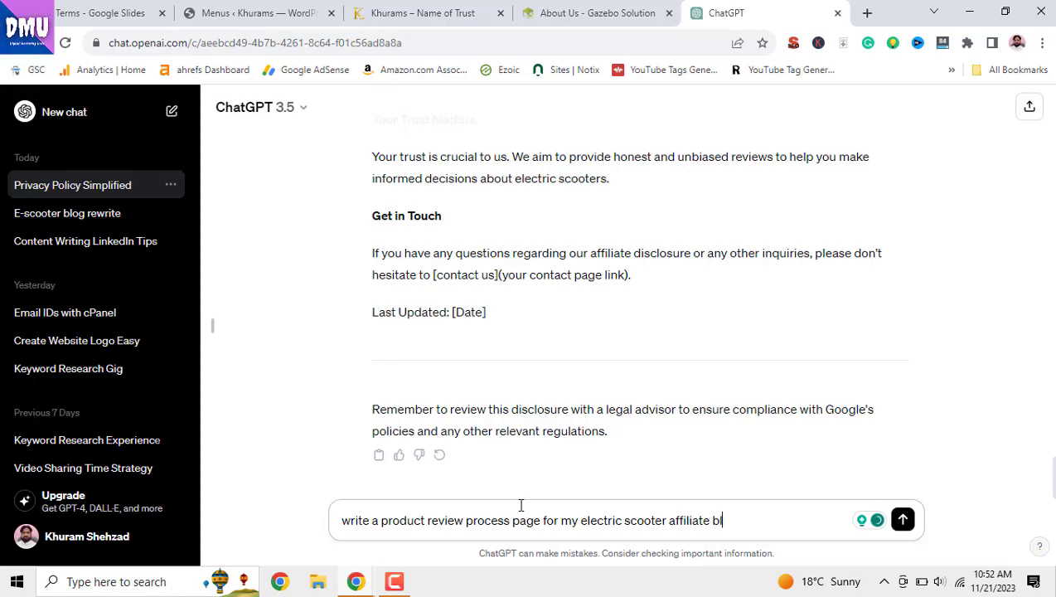
{"action": "key", "text": "Return"}
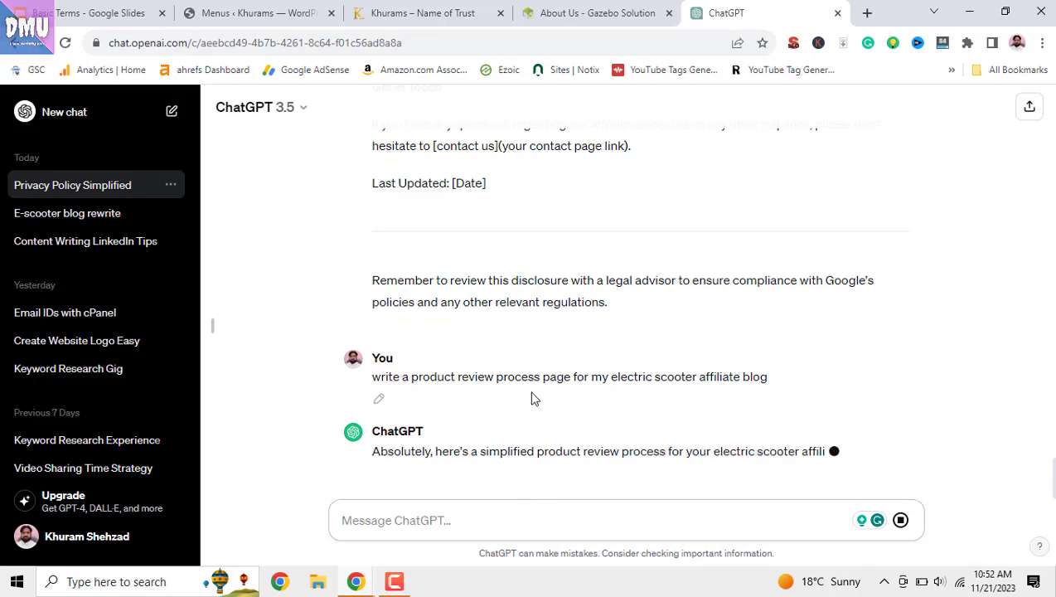
{"action": "scroll", "coordinate": [535, 399], "scroll_direction": "down", "scroll_amount": 7}
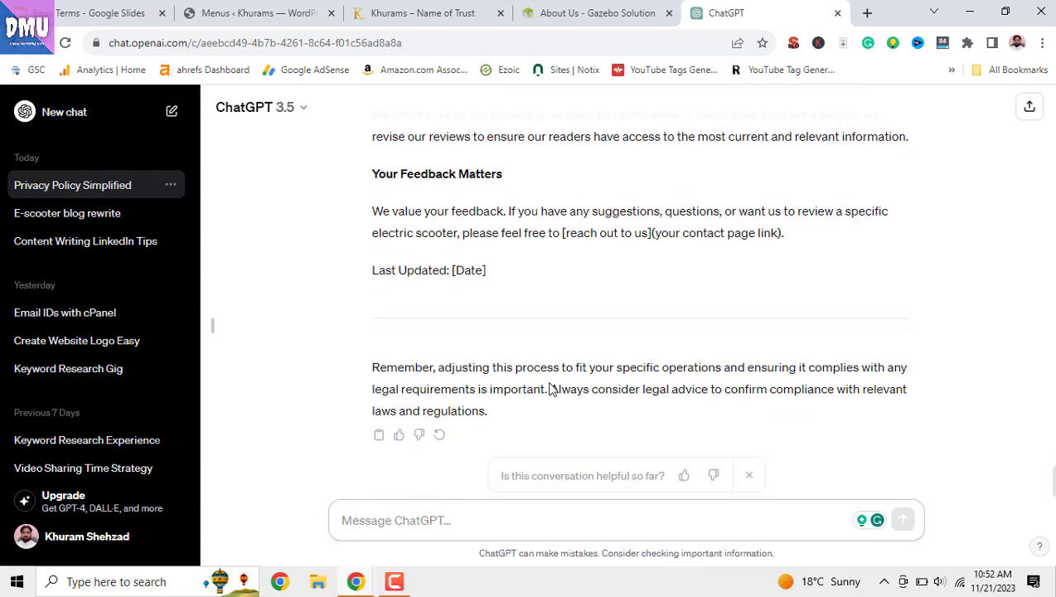
Step: Copy ChatGPT's review process text, from the paragraph below the "Product Review Process" heading through the "Your Feedback Matters" paragraph
{"action": "scroll", "coordinate": [553, 381], "scroll_direction": "up", "scroll_amount": 1}
{"action": "left_click_drag", "start_coordinate": [787, 319], "coordinate": [372, 315]}
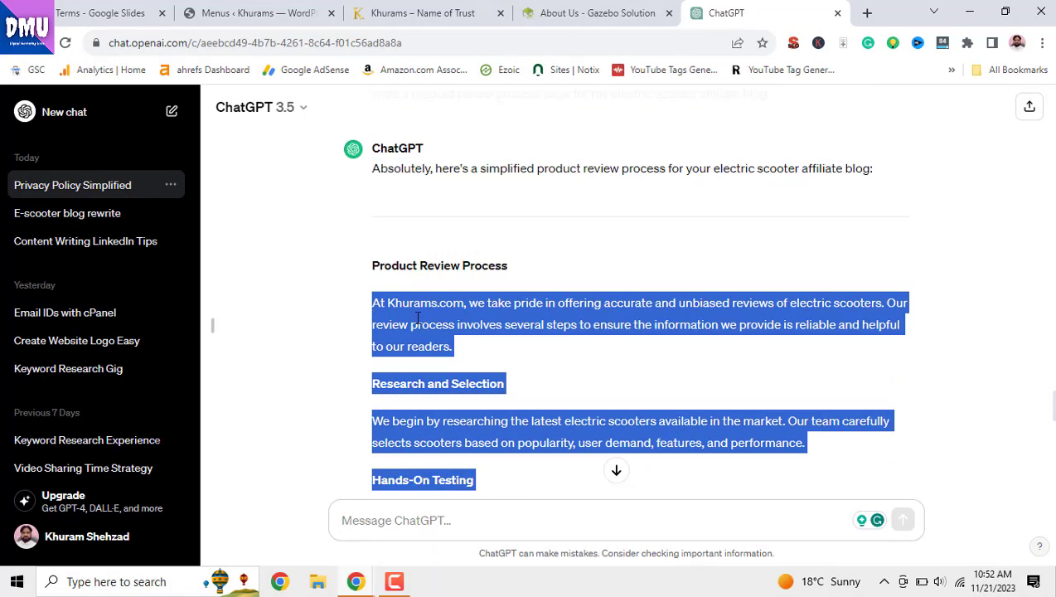
{"action": "right_click", "coordinate": [417, 312]}
{"action": "left_click", "coordinate": [456, 324]}
Step: Switch back to the WordPress admin, start a new page and paste the copied review process text as its body
{"action": "left_click", "coordinate": [358, 10]}
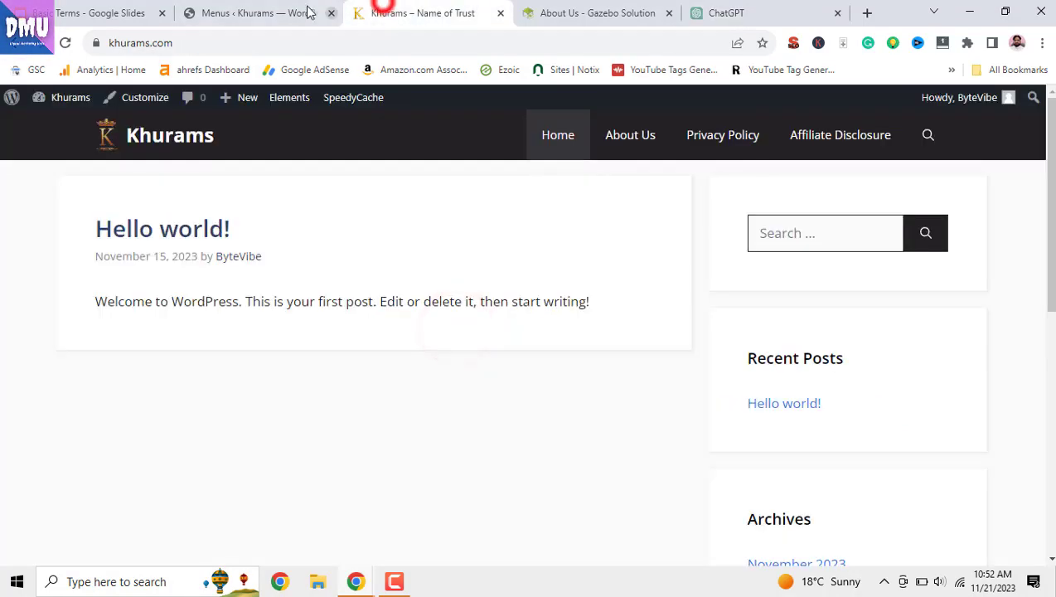
{"action": "left_click", "coordinate": [307, 13]}
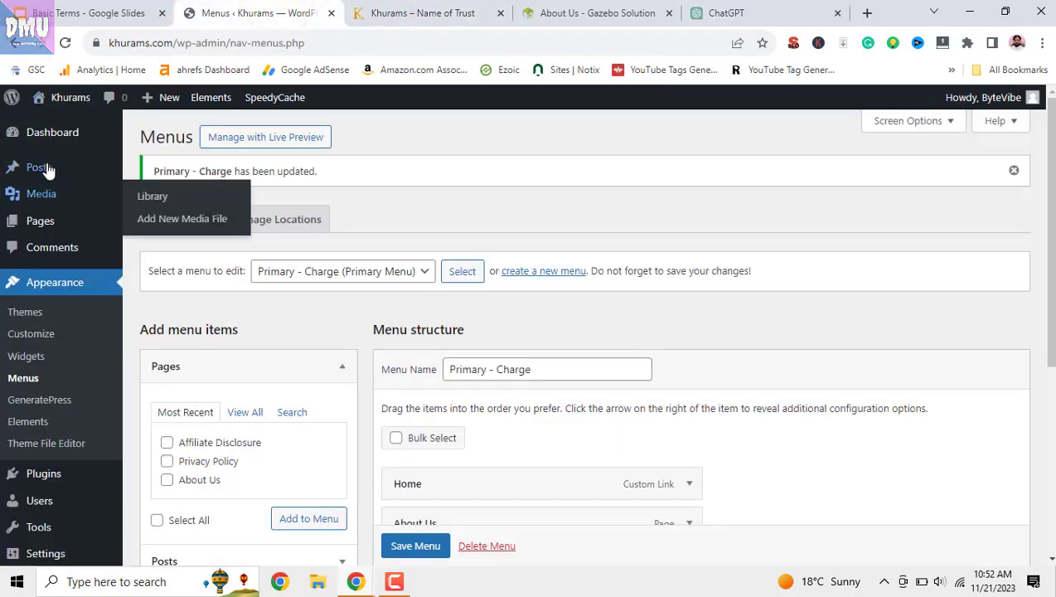
{"action": "mouse_move", "coordinate": [50, 224]}
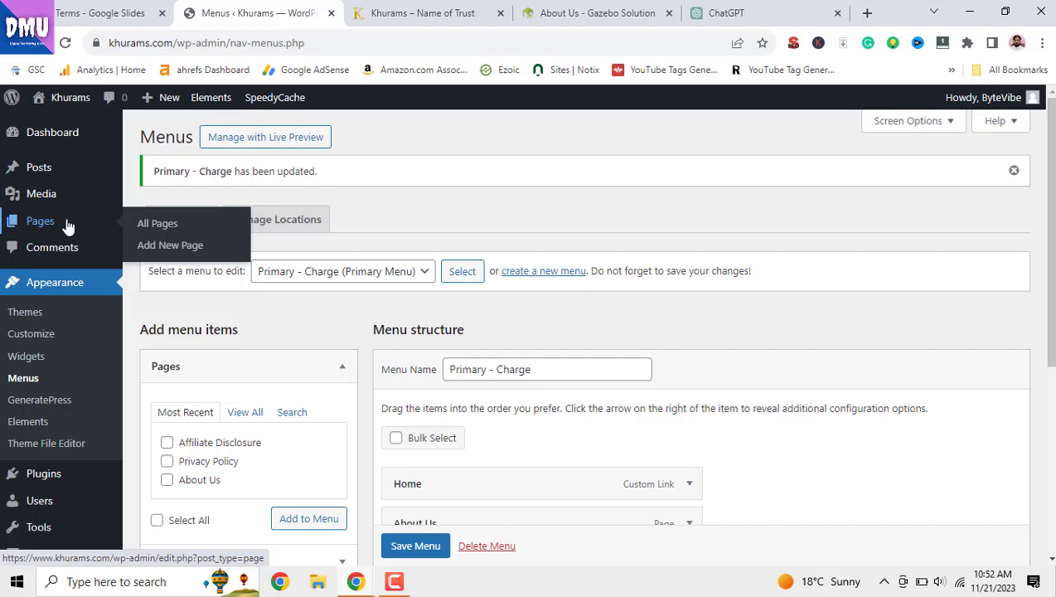
{"action": "left_click", "coordinate": [170, 245]}
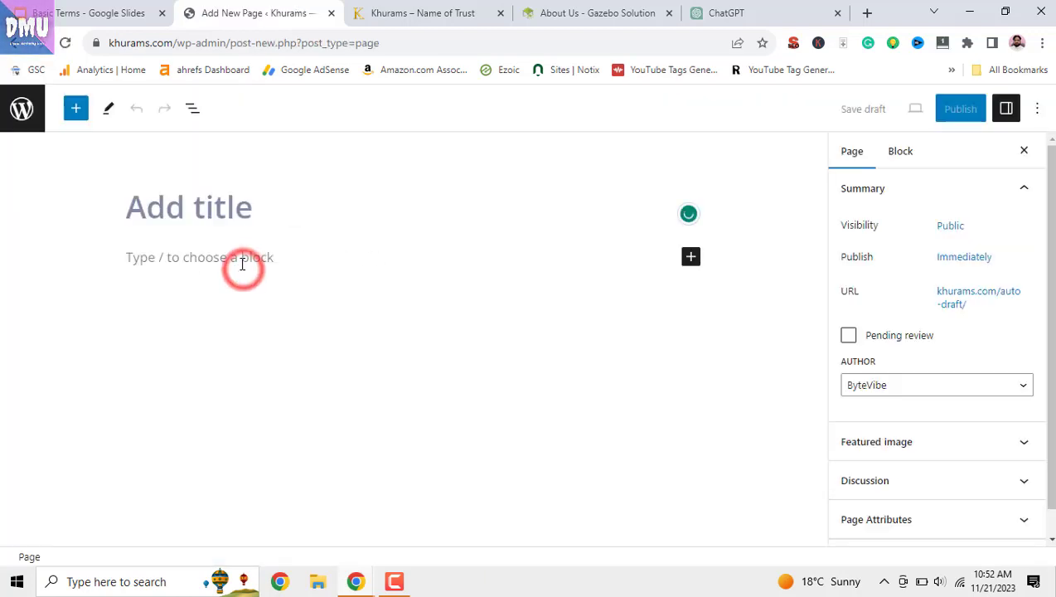
{"action": "right_click", "coordinate": [239, 264]}
{"action": "left_click", "coordinate": [290, 367]}
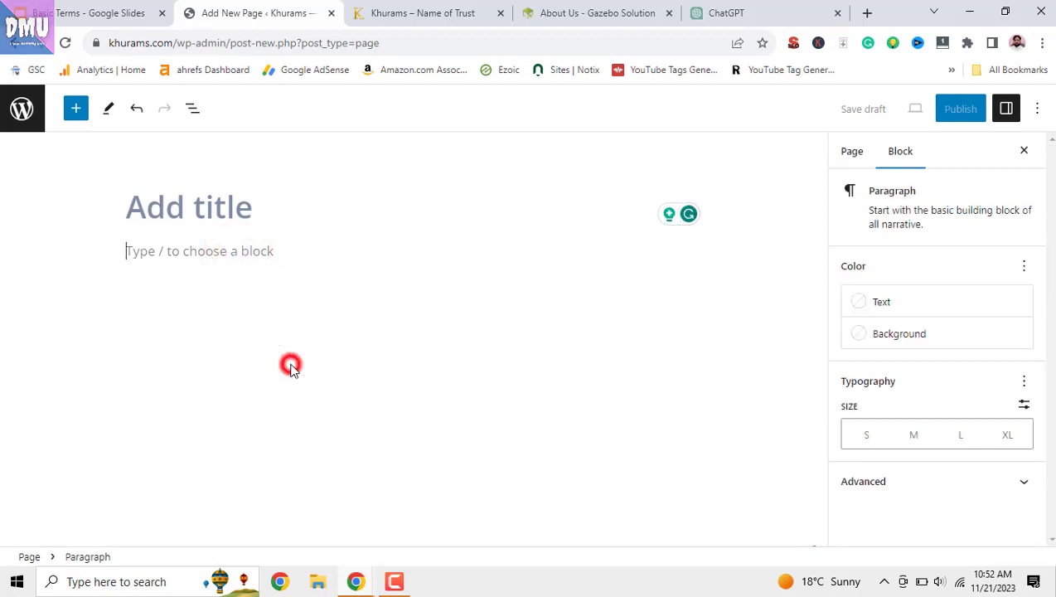
Step: Copy only the heading "Product Review Process" from the ChatGPT answer and paste it as the new WordPress page's title
{"action": "left_click", "coordinate": [566, 13]}
{"action": "left_click", "coordinate": [713, 13]}
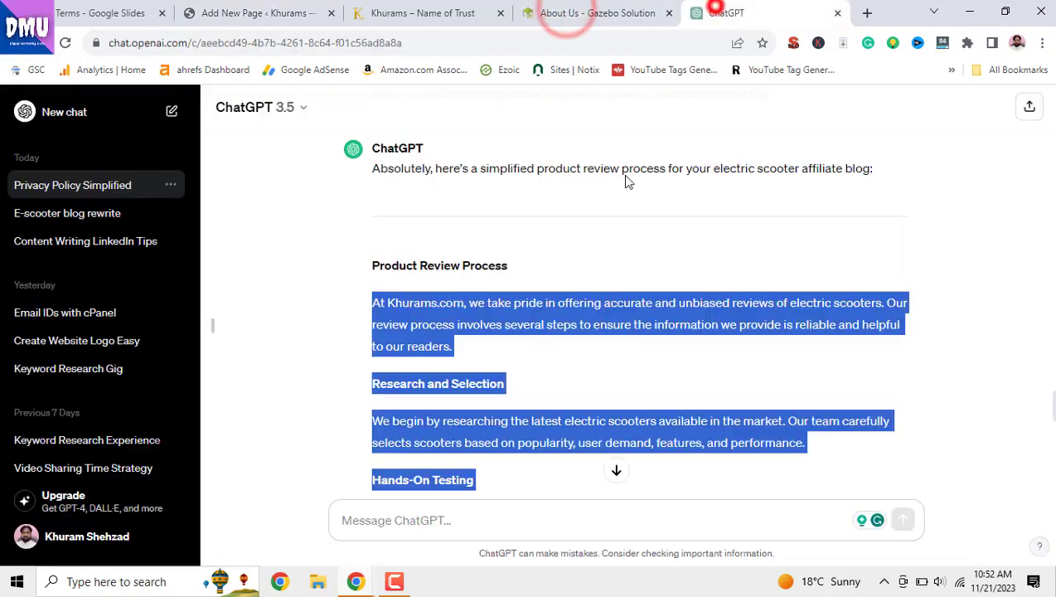
{"action": "left_click_drag", "start_coordinate": [371, 266], "coordinate": [513, 265]}
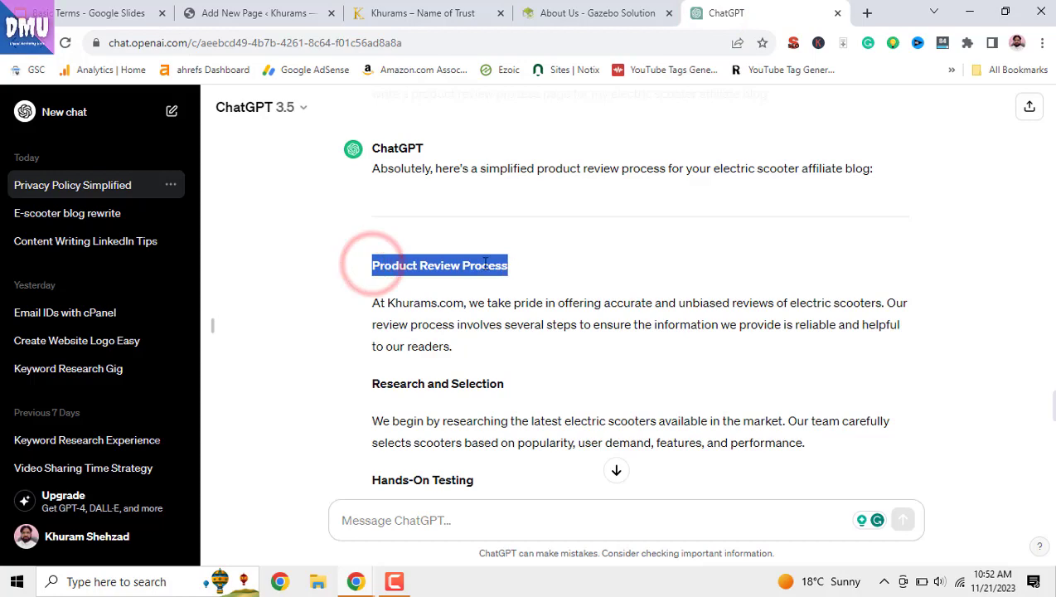
{"action": "right_click", "coordinate": [486, 263]}
{"action": "left_click", "coordinate": [537, 273]}
{"action": "left_click", "coordinate": [286, 15]}
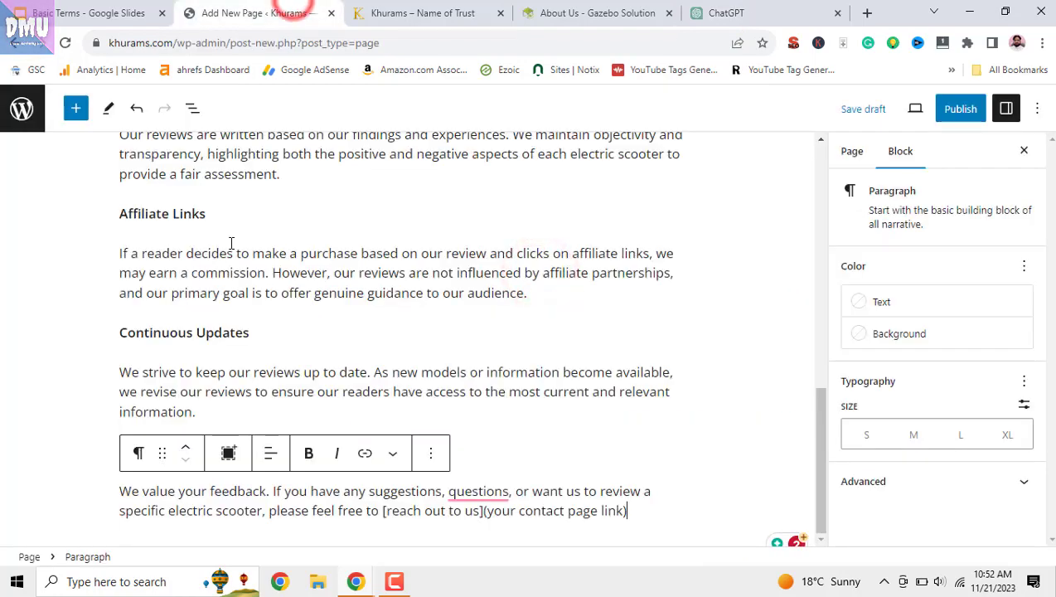
{"action": "scroll", "coordinate": [287, 267], "scroll_direction": "up", "scroll_amount": 15}
{"action": "left_click", "coordinate": [174, 201]}
{"action": "right_click", "coordinate": [174, 201]}
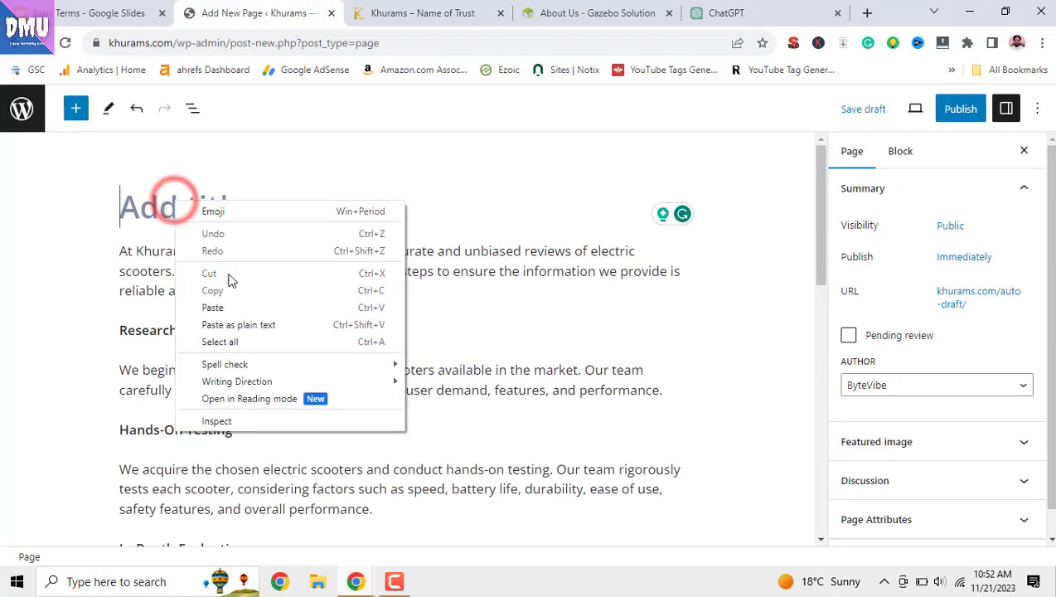
{"action": "left_click", "coordinate": [234, 304]}
Step: Save the Product Review Process page as a draft, publish it and return to the list of all pages
{"action": "left_click", "coordinate": [863, 108]}
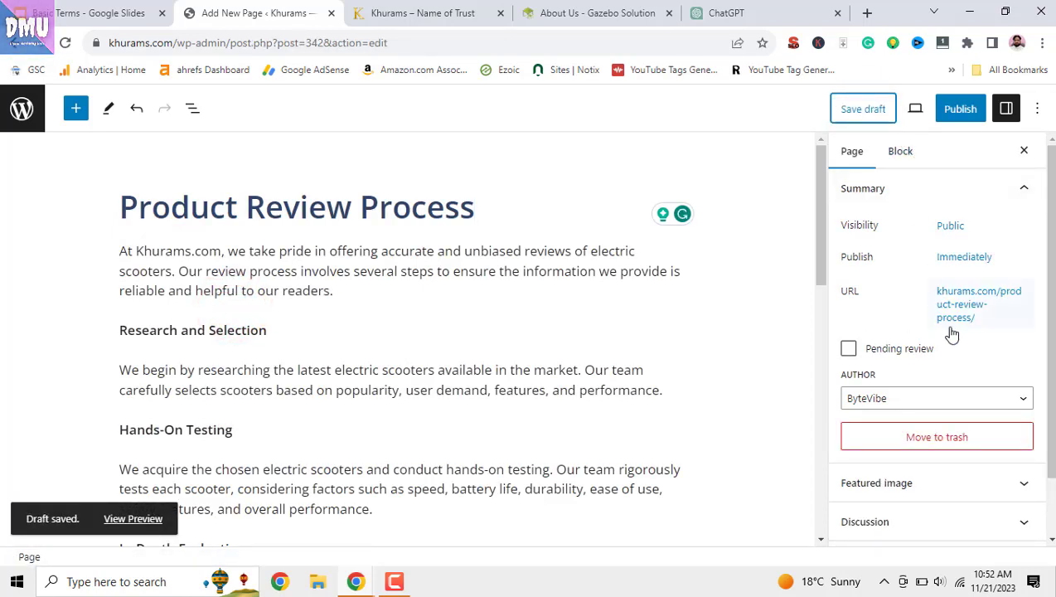
{"action": "left_click", "coordinate": [960, 110]}
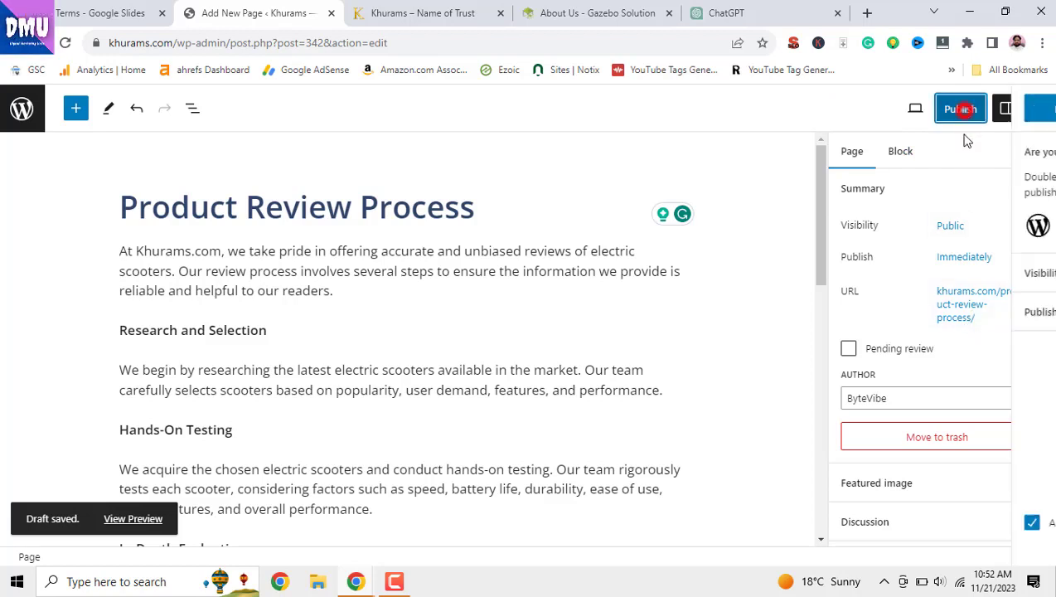
{"action": "left_click", "coordinate": [924, 108]}
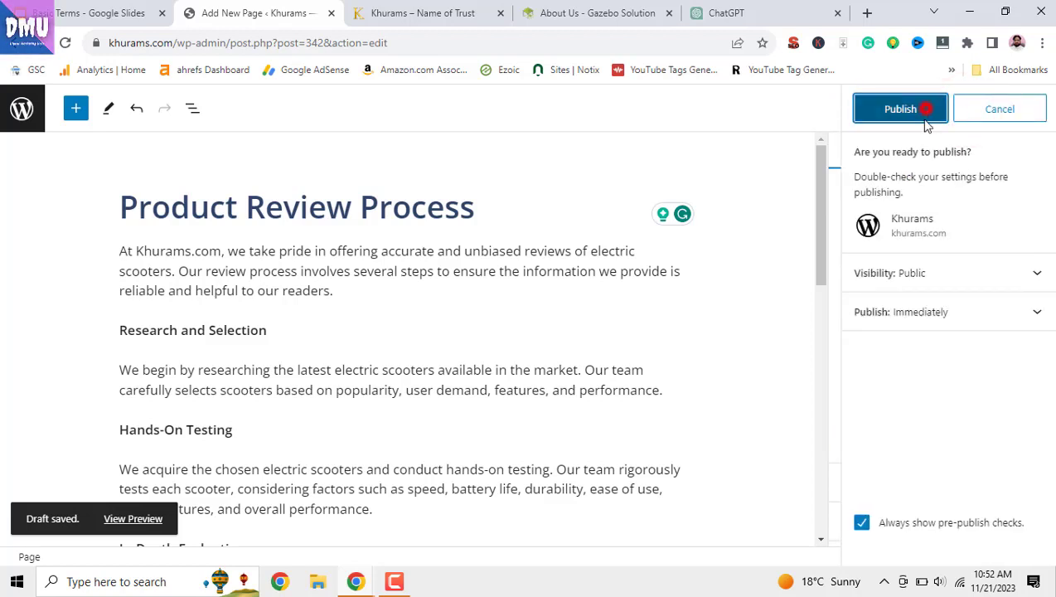
{"action": "left_click", "coordinate": [25, 129]}
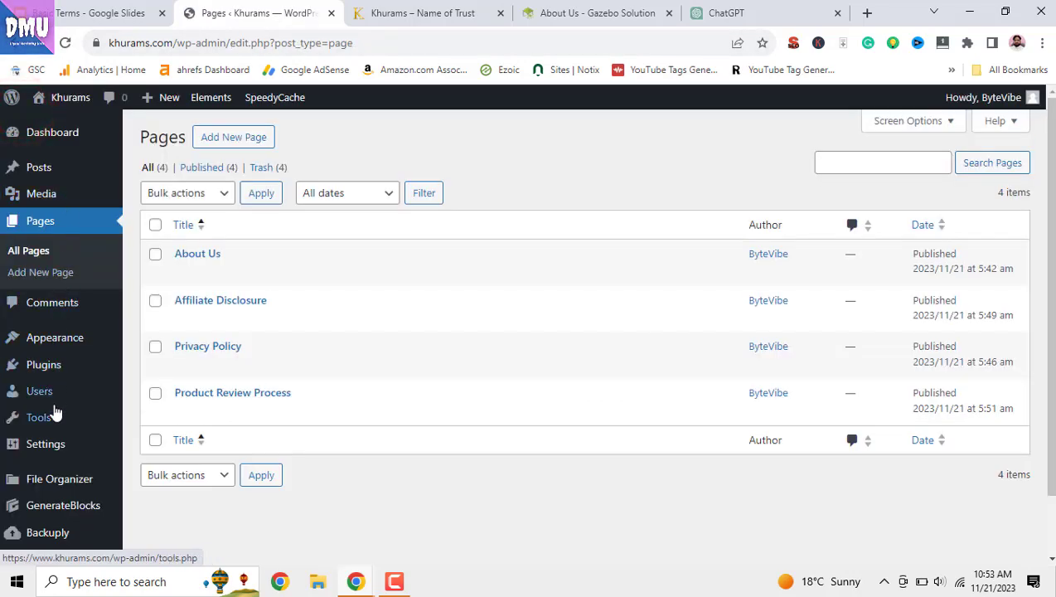
Step: Add the Product Review Process page to the "Primary - Charge" menu, save the menu and check it on the blog's front page
{"action": "mouse_move", "coordinate": [55, 340]}
{"action": "left_click", "coordinate": [150, 407]}
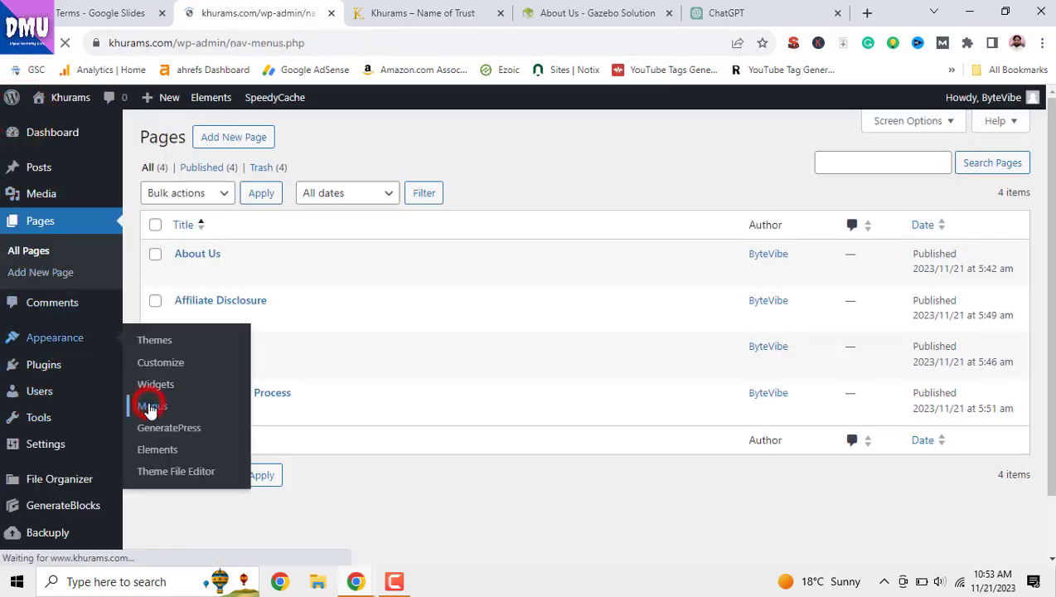
{"action": "left_click", "coordinate": [245, 366]}
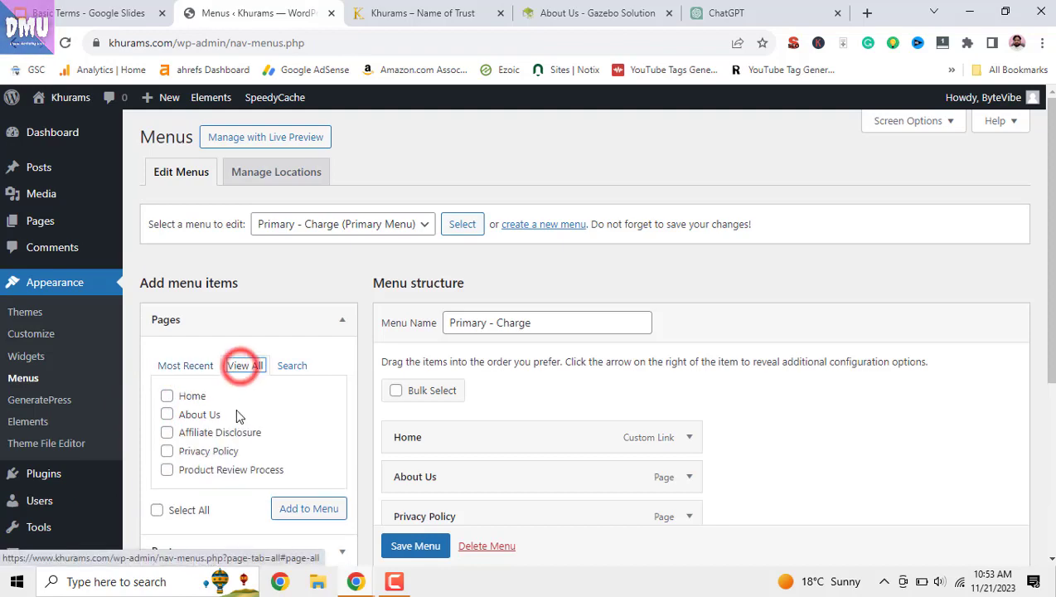
{"action": "left_click", "coordinate": [279, 507]}
{"action": "scroll", "coordinate": [587, 457], "scroll_direction": "down", "scroll_amount": 2}
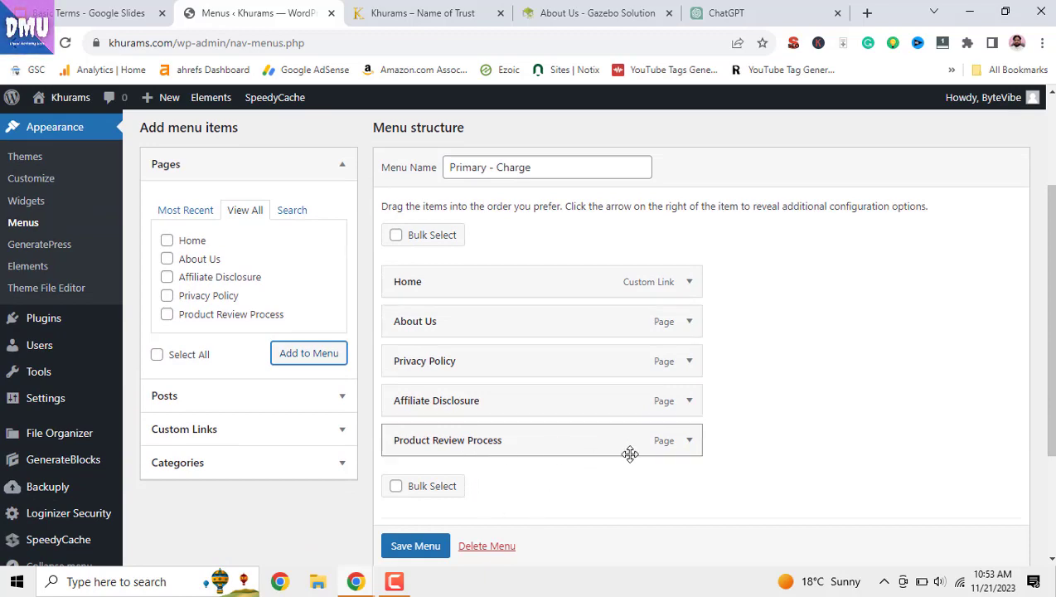
{"action": "scroll", "coordinate": [411, 539], "scroll_direction": "down", "scroll_amount": 1}
{"action": "left_click", "coordinate": [413, 547]}
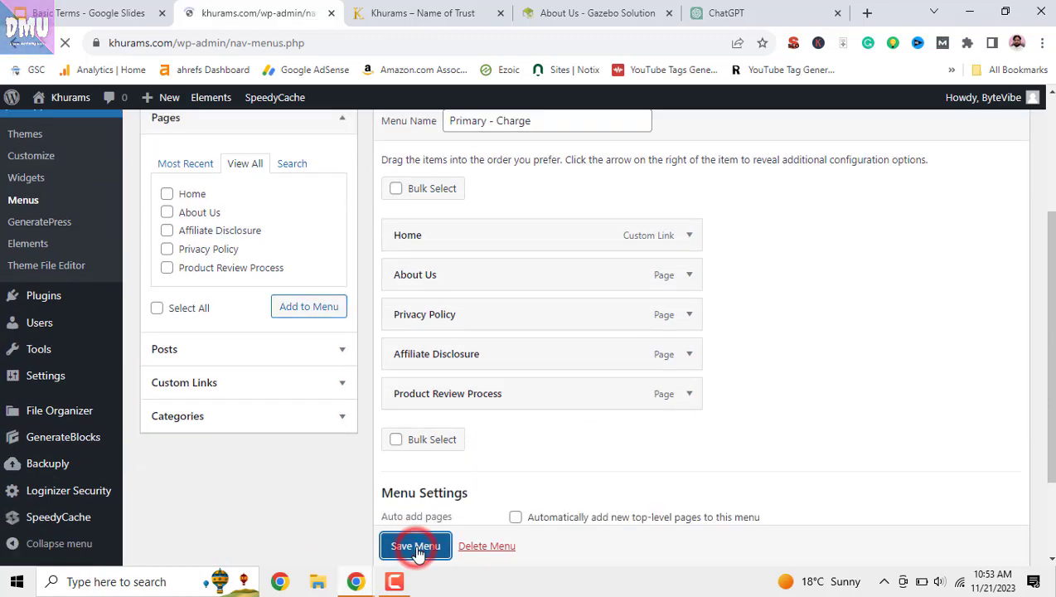
{"action": "left_click", "coordinate": [469, 18]}
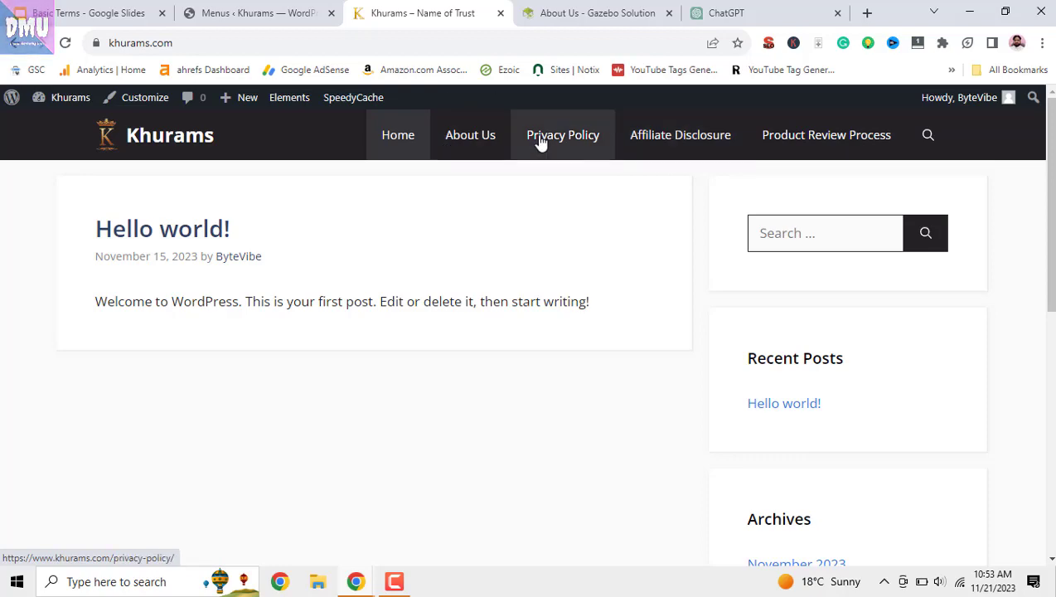
Step: Move the Product Review Process item above Affiliate Disclosure in the "Primary - Charge" menu, save it and check the reloaded front page
{"action": "left_click", "coordinate": [242, 14]}
{"action": "scroll", "coordinate": [522, 414], "scroll_direction": "down", "scroll_amount": 3}
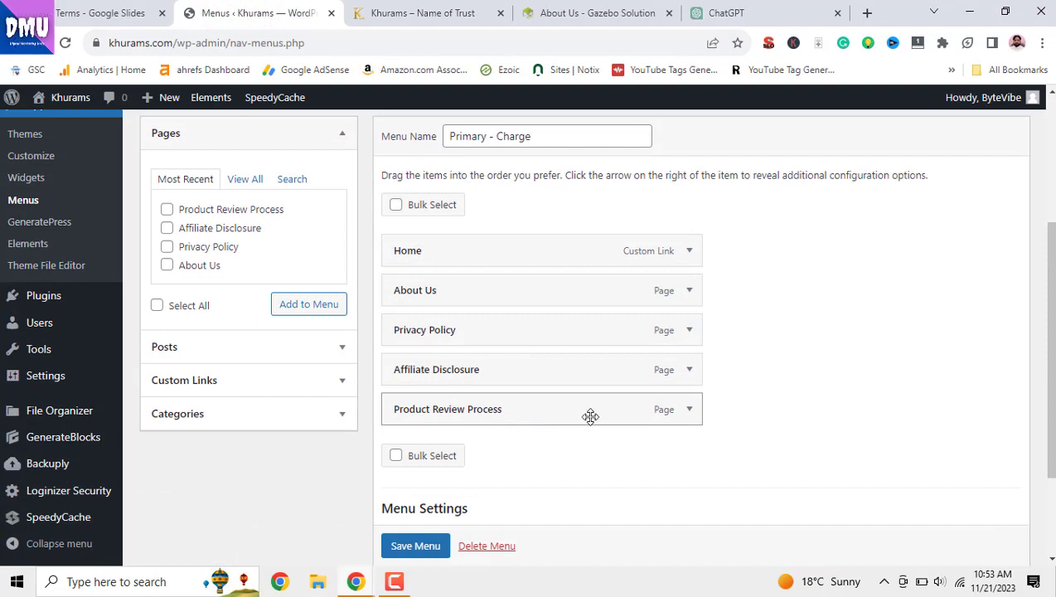
{"action": "left_click_drag", "start_coordinate": [592, 414], "coordinate": [592, 383]}
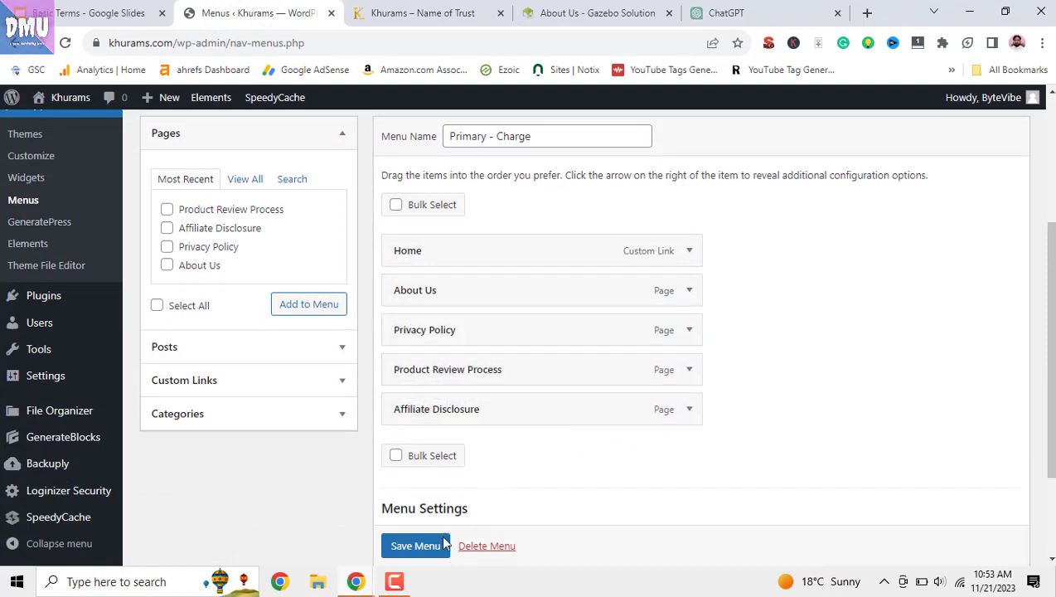
{"action": "left_click", "coordinate": [429, 547]}
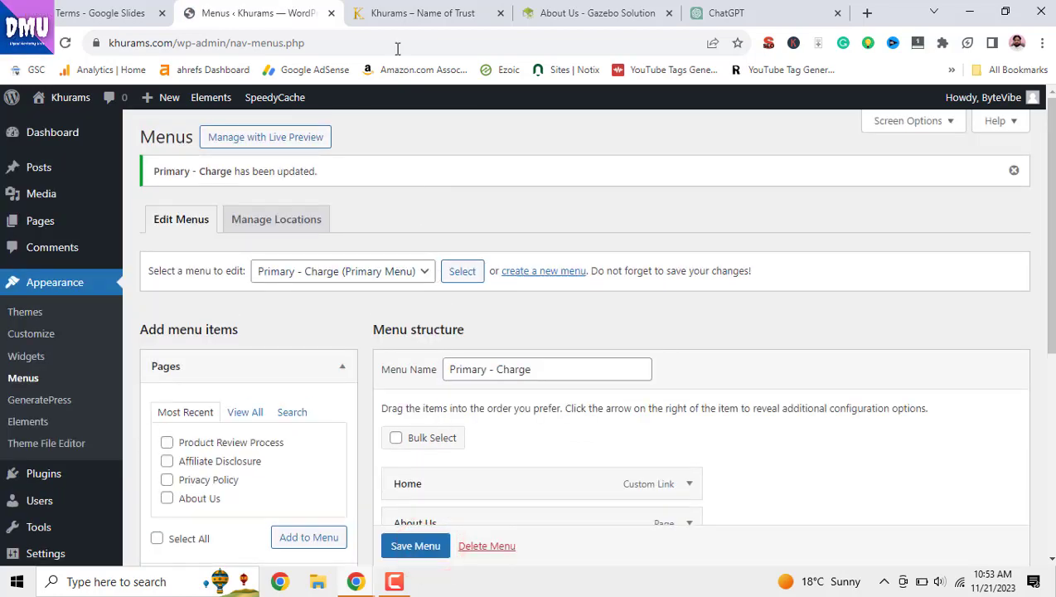
{"action": "left_click", "coordinate": [410, 15]}
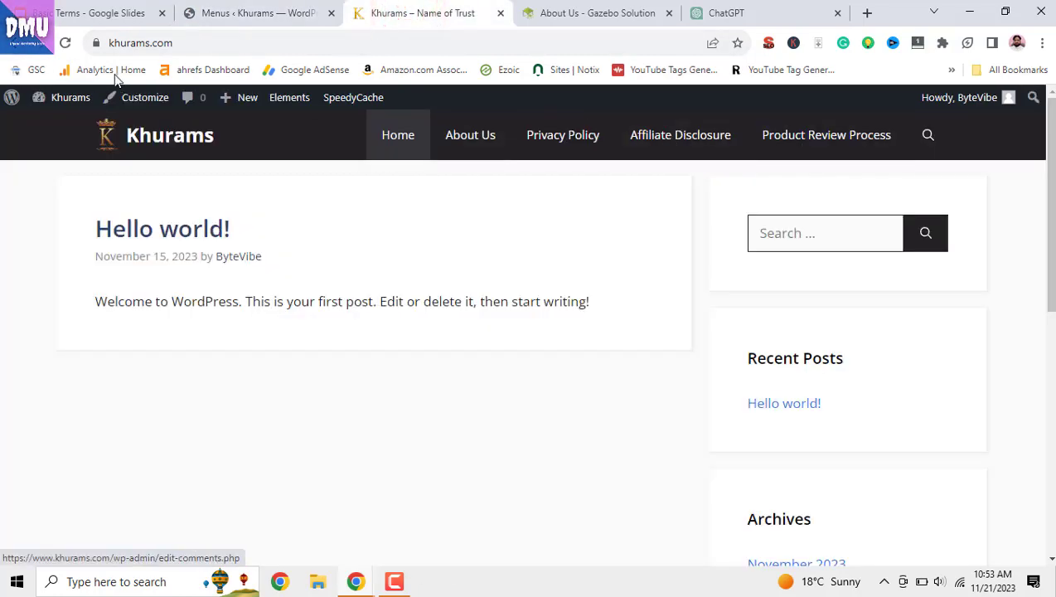
{"action": "left_click", "coordinate": [66, 43]}
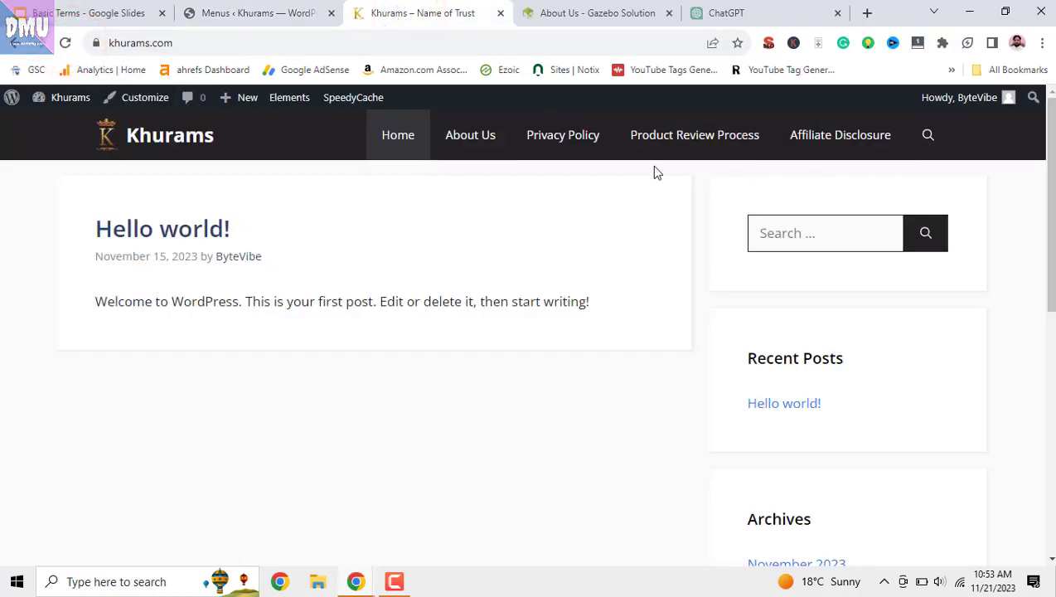
Step: Nest Product Review Process as a sub item under Privacy Policy, save the menu and check the reloaded front page
{"action": "left_click", "coordinate": [238, 12]}
{"action": "scroll", "coordinate": [509, 405], "scroll_direction": "down", "scroll_amount": 1}
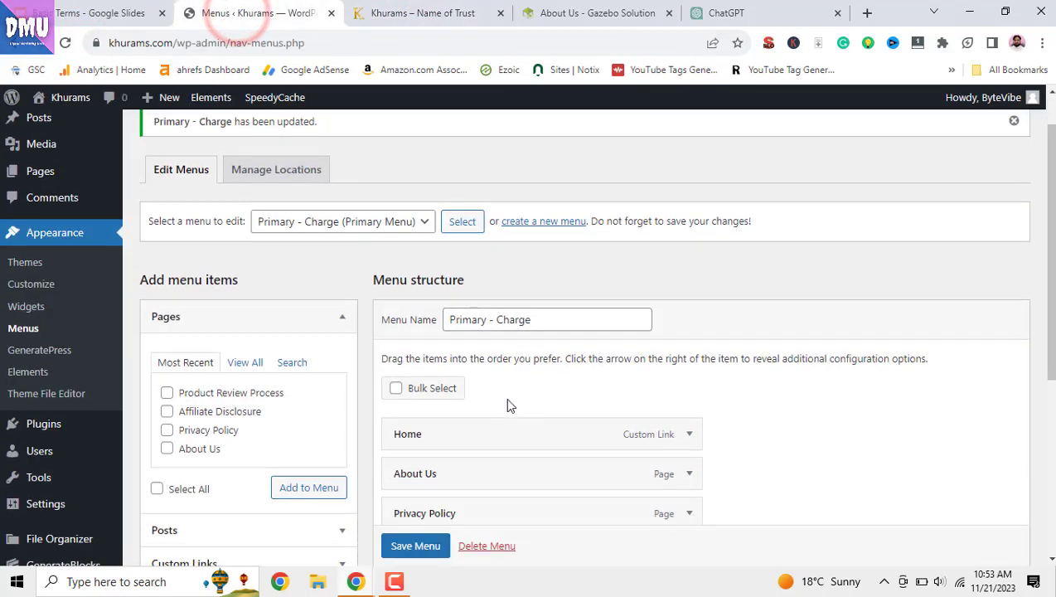
{"action": "scroll", "coordinate": [509, 404], "scroll_direction": "down", "scroll_amount": 3}
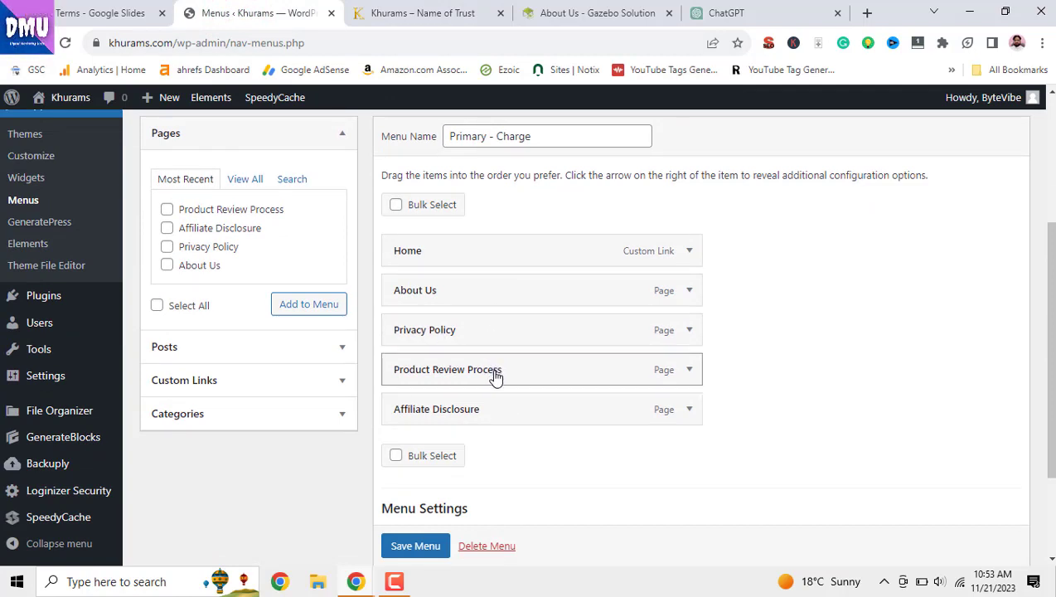
{"action": "left_click_drag", "start_coordinate": [495, 375], "coordinate": [466, 378]}
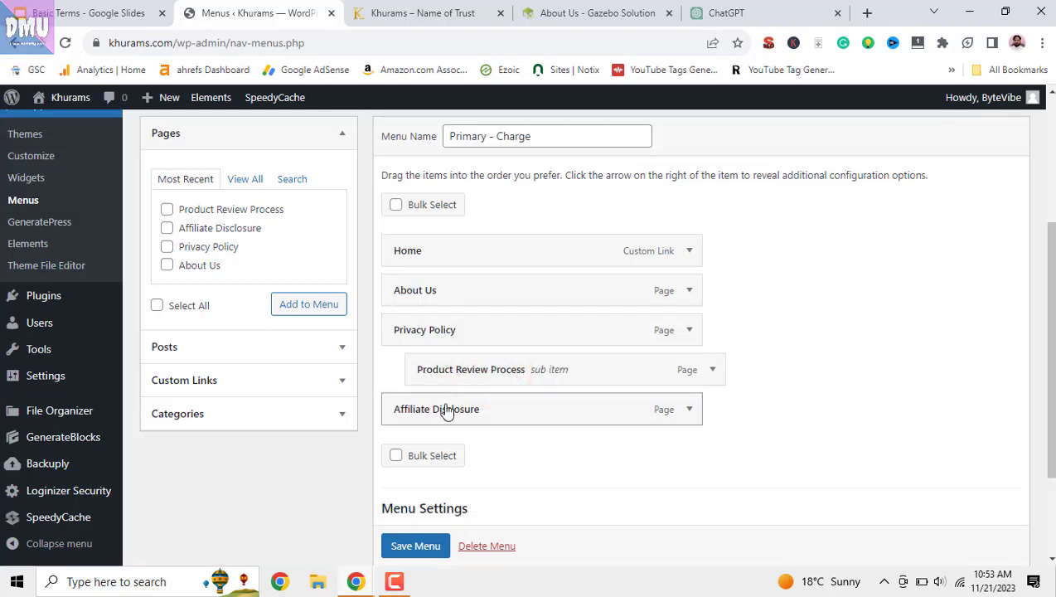
{"action": "mouse_move", "coordinate": [450, 407]}
{"action": "left_mouse_down"}
{"action": "mouse_move", "coordinate": [479, 407]}
{"action": "mouse_move", "coordinate": [442, 406]}
{"action": "left_mouse_up"}
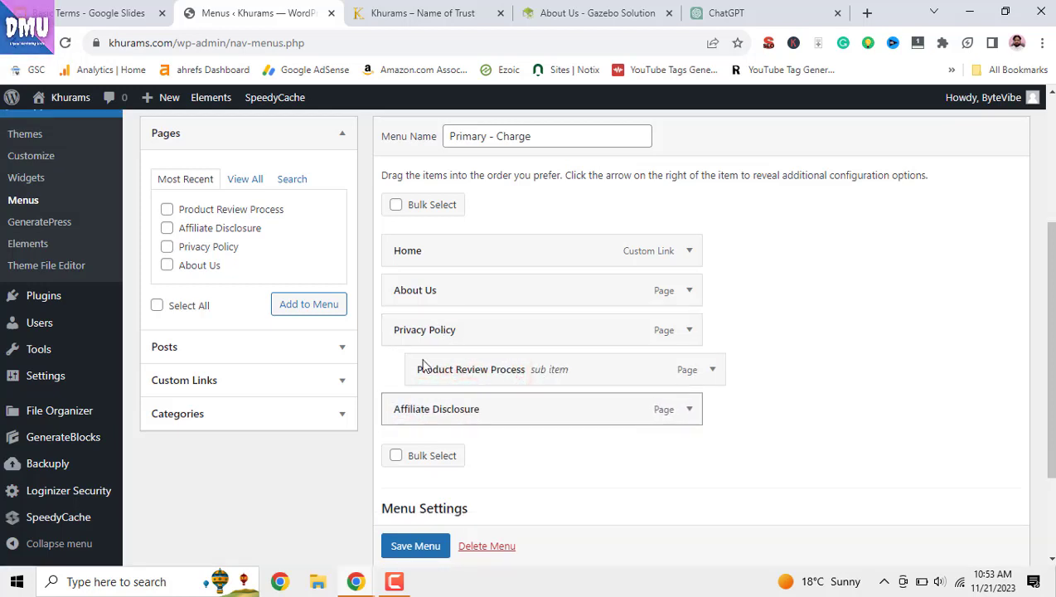
{"action": "left_click", "coordinate": [419, 550]}
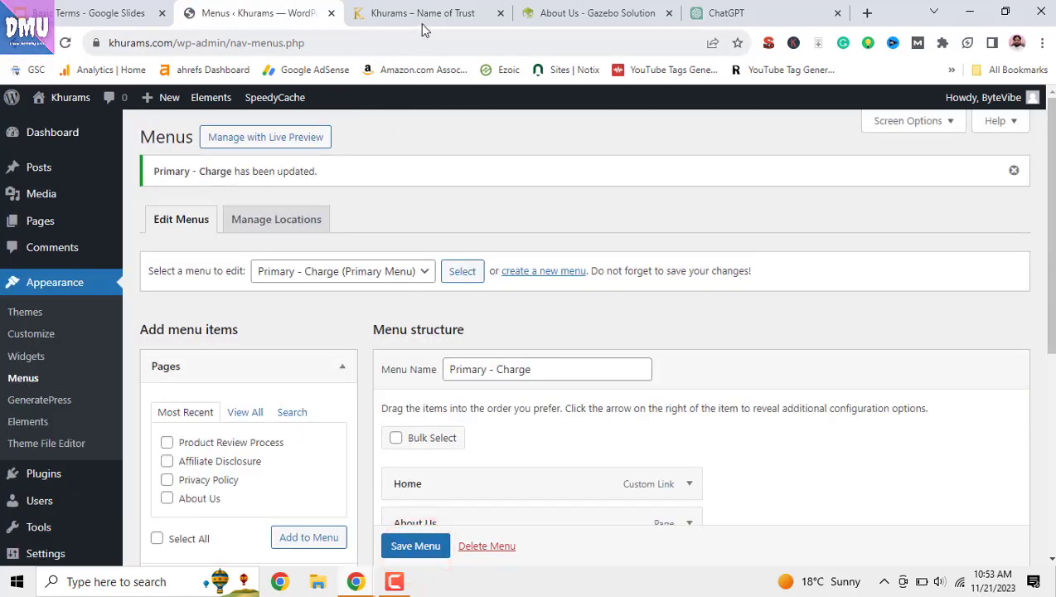
{"action": "left_click", "coordinate": [422, 13]}
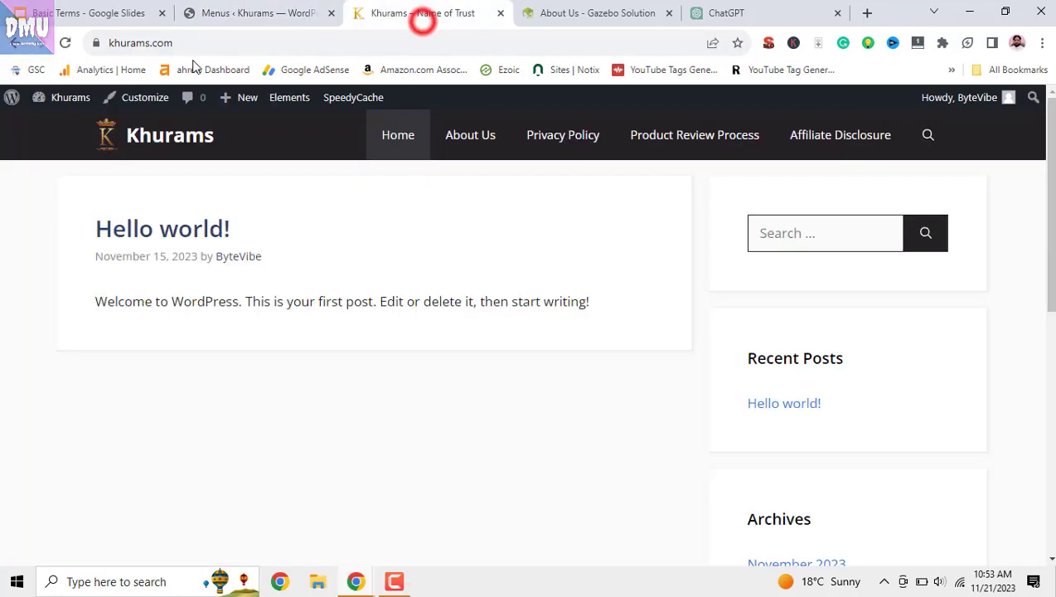
{"action": "left_click", "coordinate": [67, 42]}
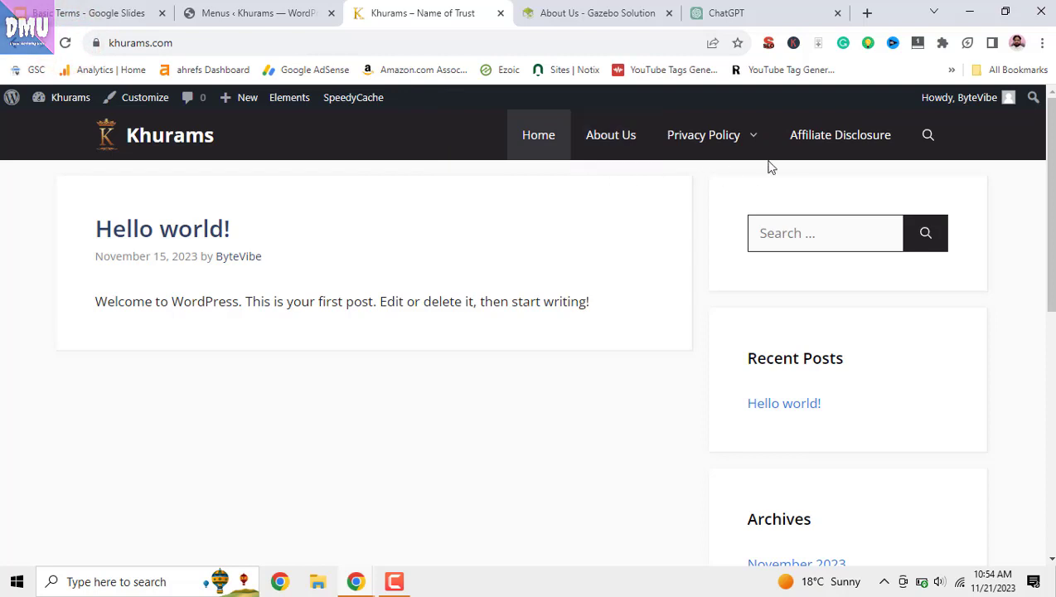
{"action": "mouse_move", "coordinate": [748, 140]}
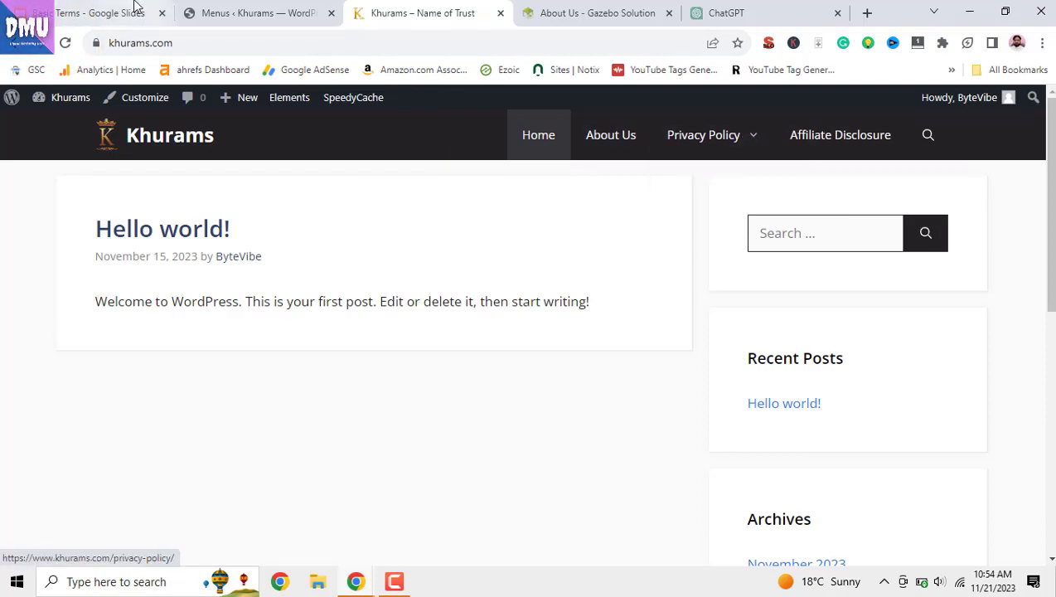
Step: Move Product Review Process out from under Privacy Policy in the menu structure and save the menu
{"action": "left_click", "coordinate": [258, 14]}
{"action": "scroll", "coordinate": [506, 392], "scroll_direction": "down", "scroll_amount": 2}
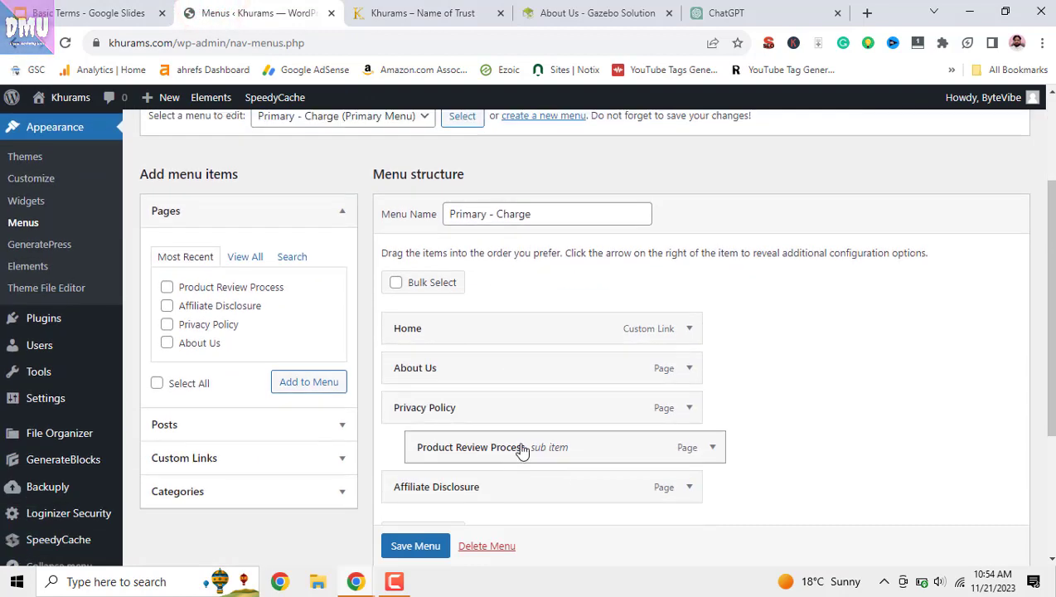
{"action": "left_click_drag", "start_coordinate": [521, 447], "coordinate": [519, 439]}
{"action": "scroll", "coordinate": [460, 531], "scroll_direction": "down", "scroll_amount": 1}
{"action": "left_click", "coordinate": [441, 547]}
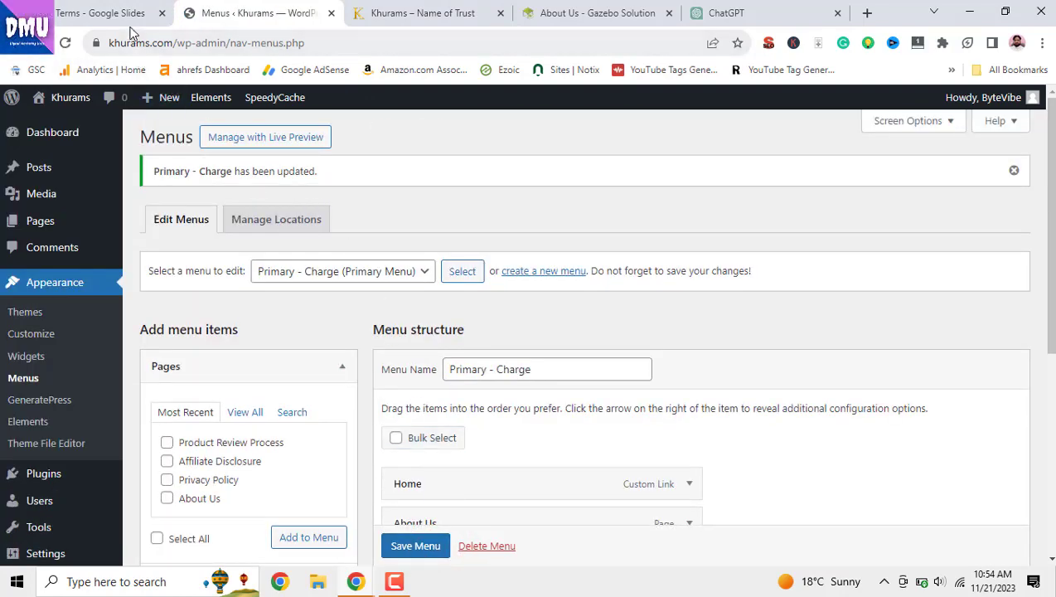
Step: Adjust the screen brightness in the Windows quick settings and close them
{"action": "left_click", "coordinate": [1033, 581]}
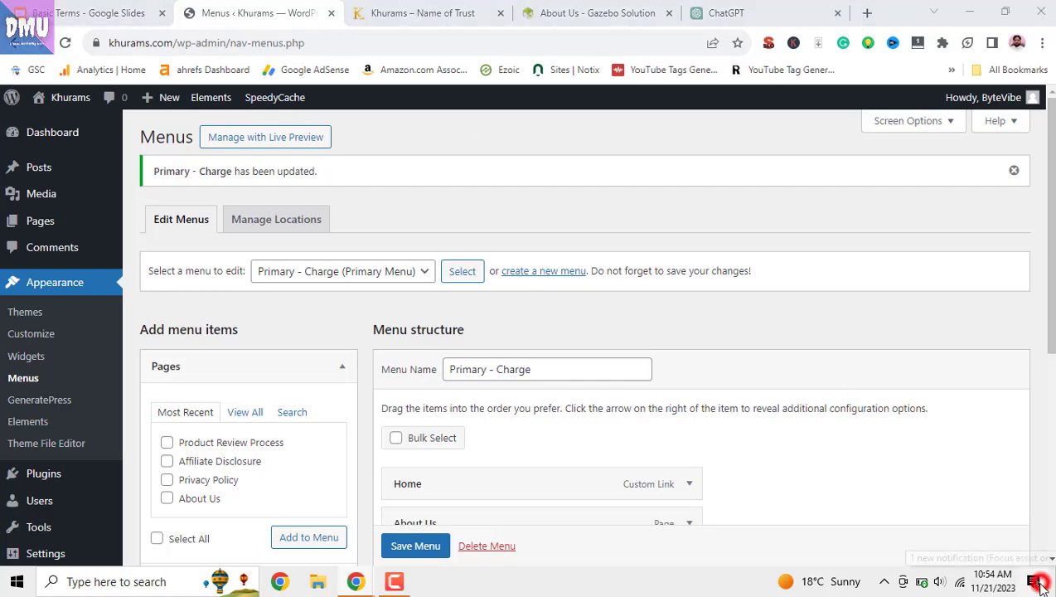
{"action": "left_click", "coordinate": [869, 522]}
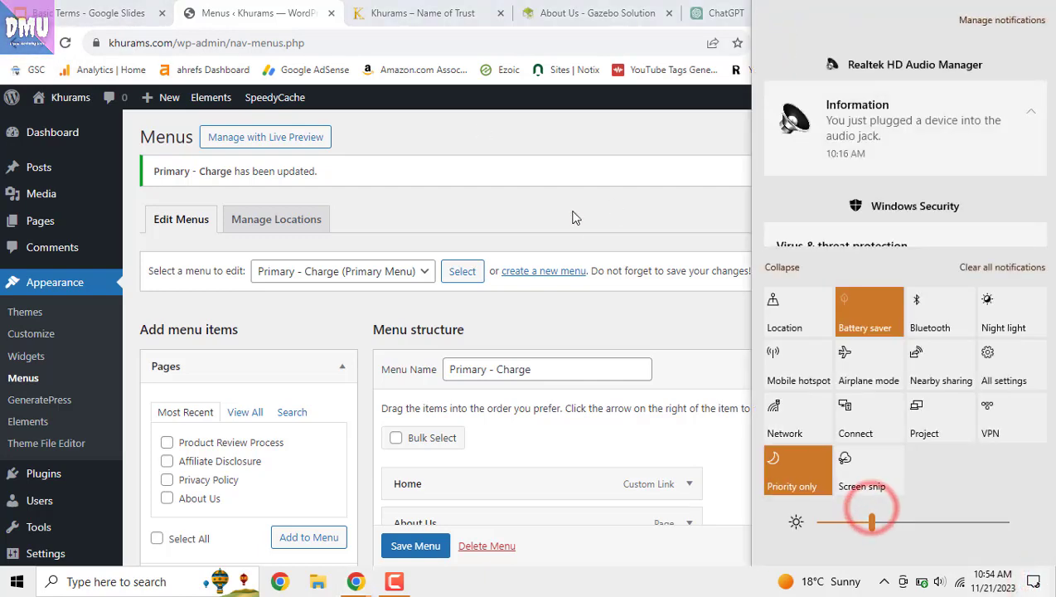
{"action": "left_click", "coordinate": [573, 210]}
Step: Check the "Important Website Pages" slide in Google Slides for the remaining page and return to the website
{"action": "left_click", "coordinate": [103, 12]}
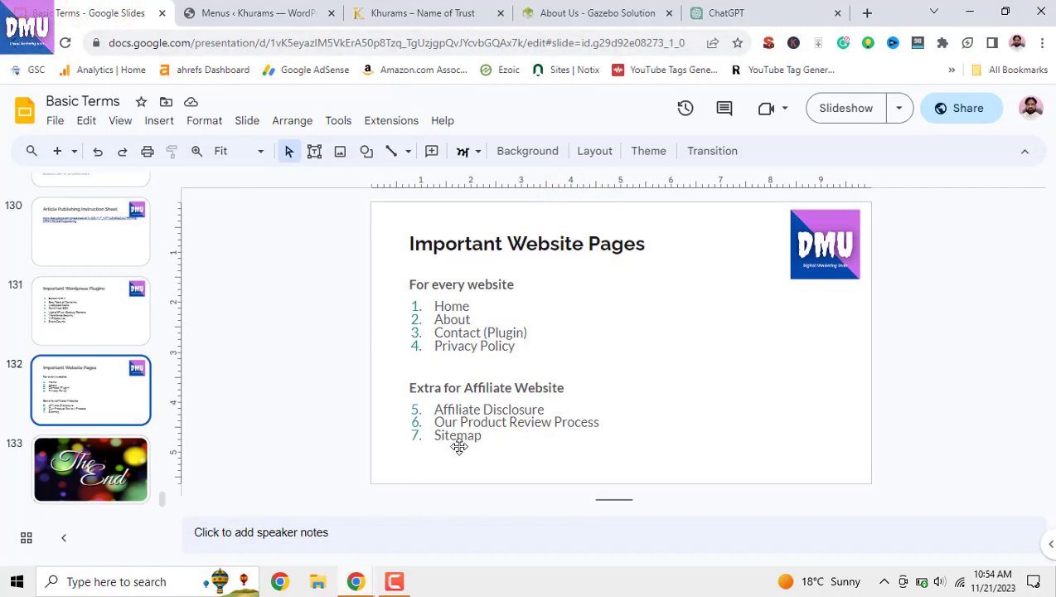
{"action": "left_click", "coordinate": [272, 13]}
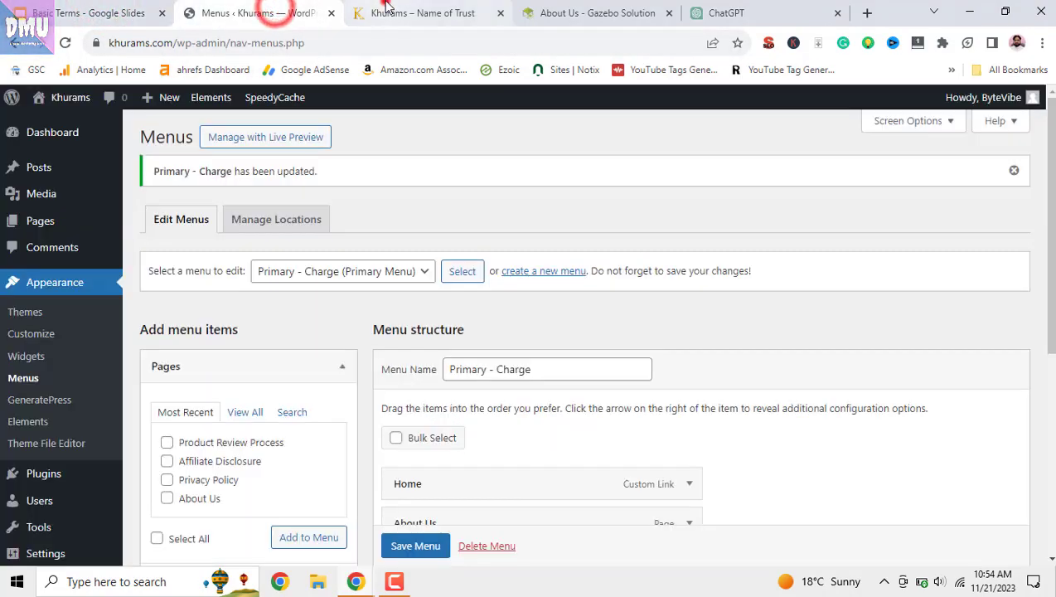
{"action": "left_click", "coordinate": [386, 13]}
Step: Switch to the Gazebo Solution site and open its sitemap index at gazebosolution.com/sitemap_index.xml
{"action": "left_click", "coordinate": [548, 17]}
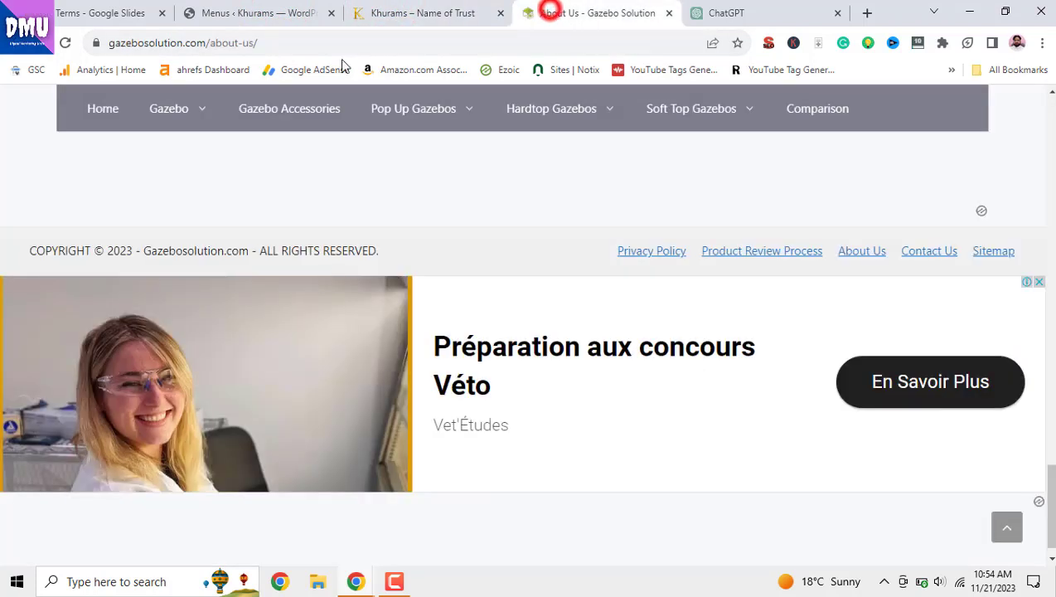
{"action": "double_click", "coordinate": [209, 43]}
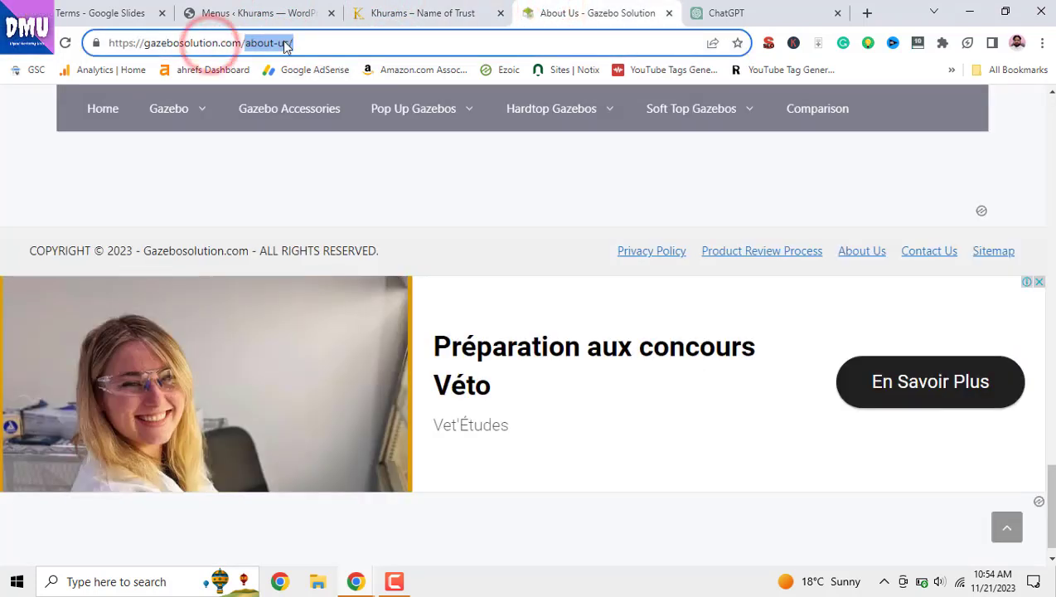
{"action": "type", "text": "site"}
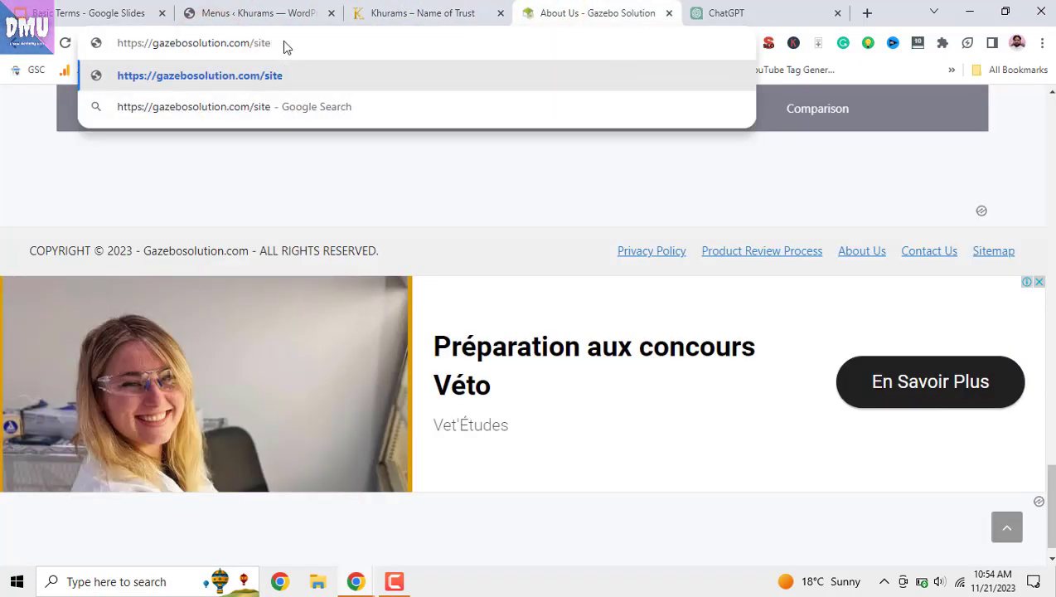
{"action": "type", "text": "mao_index.xml"}
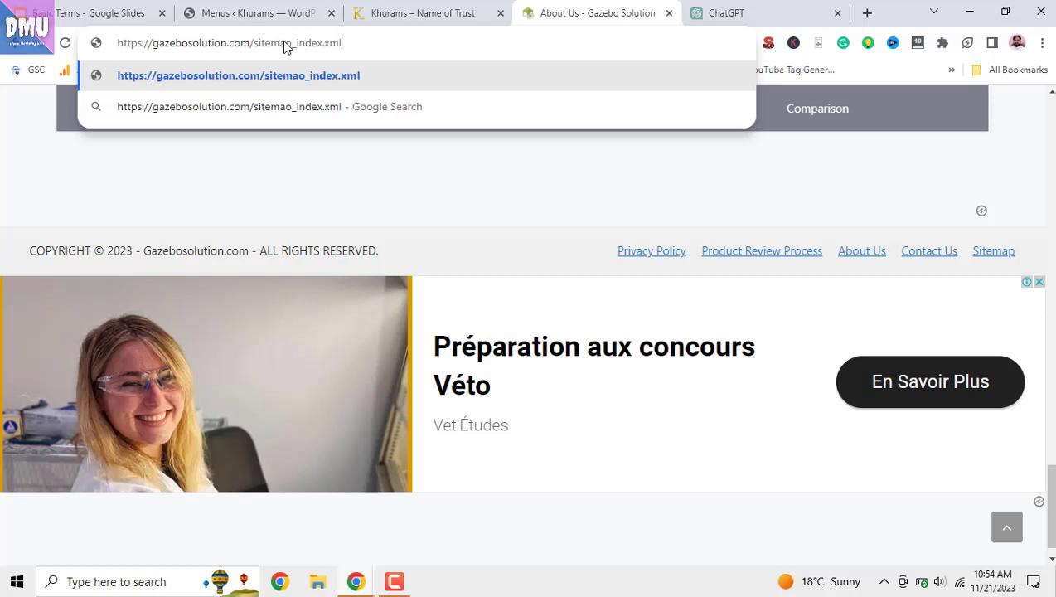
{"action": "key", "text": "Return"}
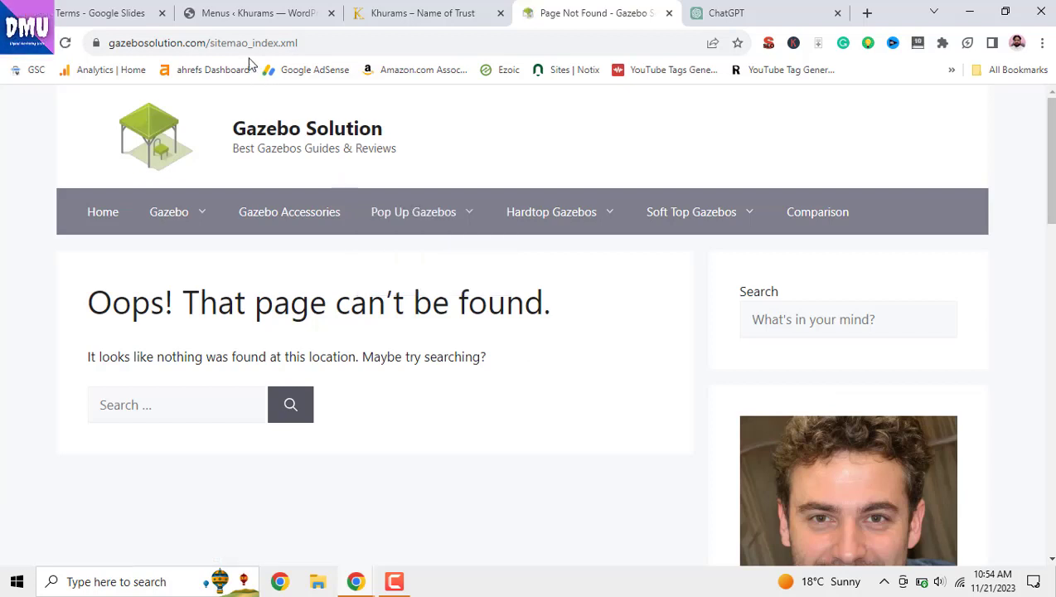
{"action": "left_click", "coordinate": [248, 46]}
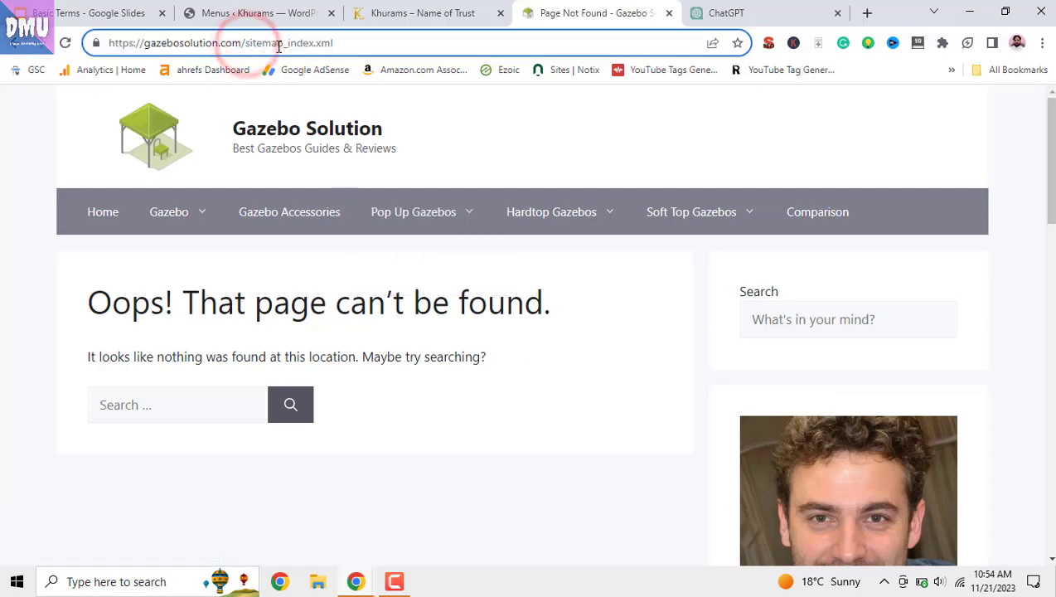
{"action": "key", "text": "BackSpace"}
{"action": "type", "text": "p"}
{"action": "key", "text": "Return"}
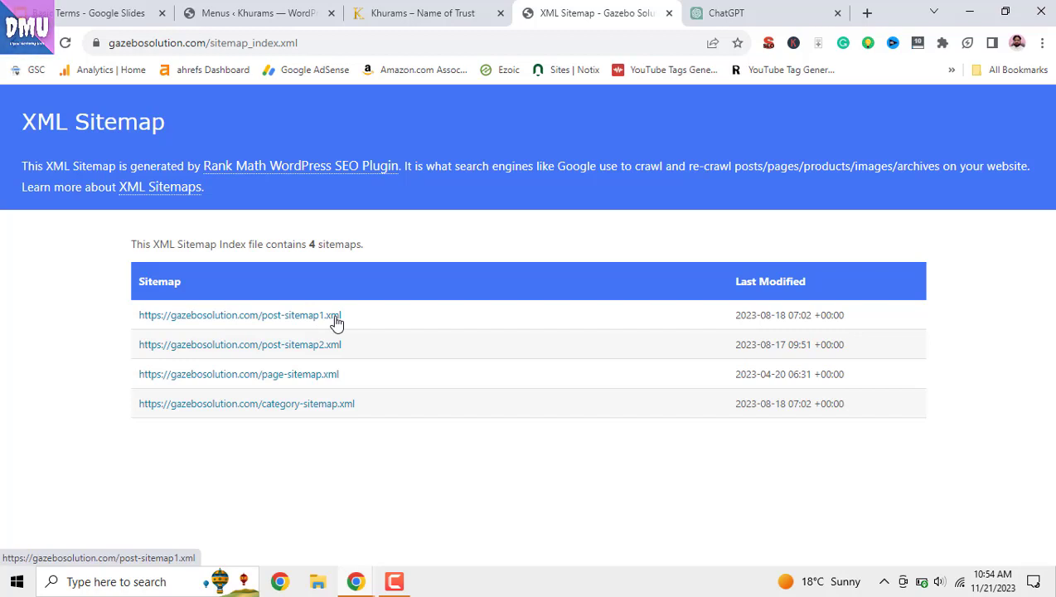
Step: Open post-sitemap1.xml from the sitemap index in a new browser tab and view it
{"action": "right_click", "coordinate": [336, 323]}
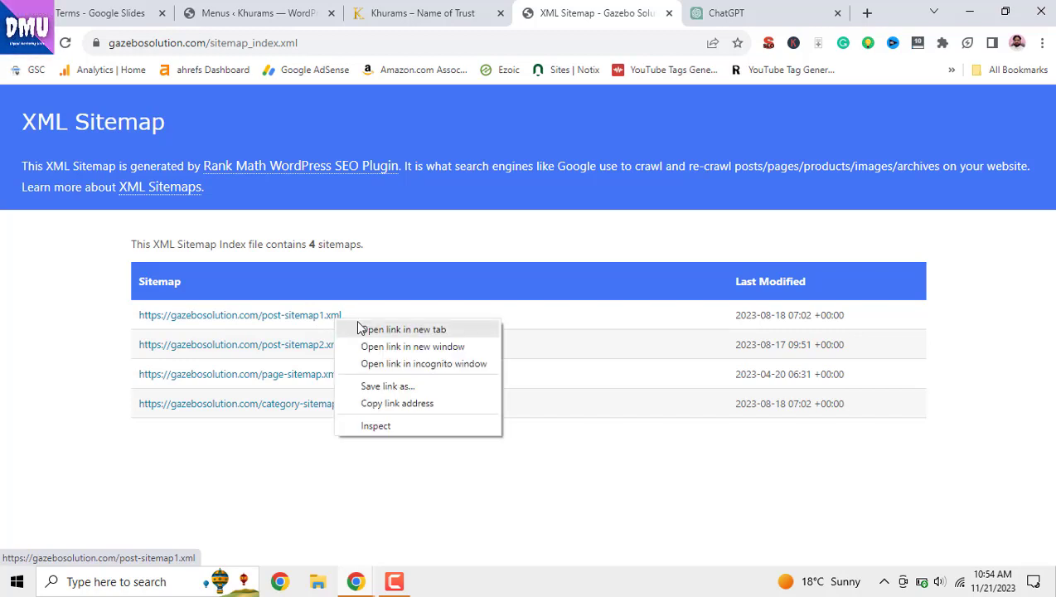
{"action": "left_click", "coordinate": [358, 325]}
{"action": "left_click", "coordinate": [610, 11]}
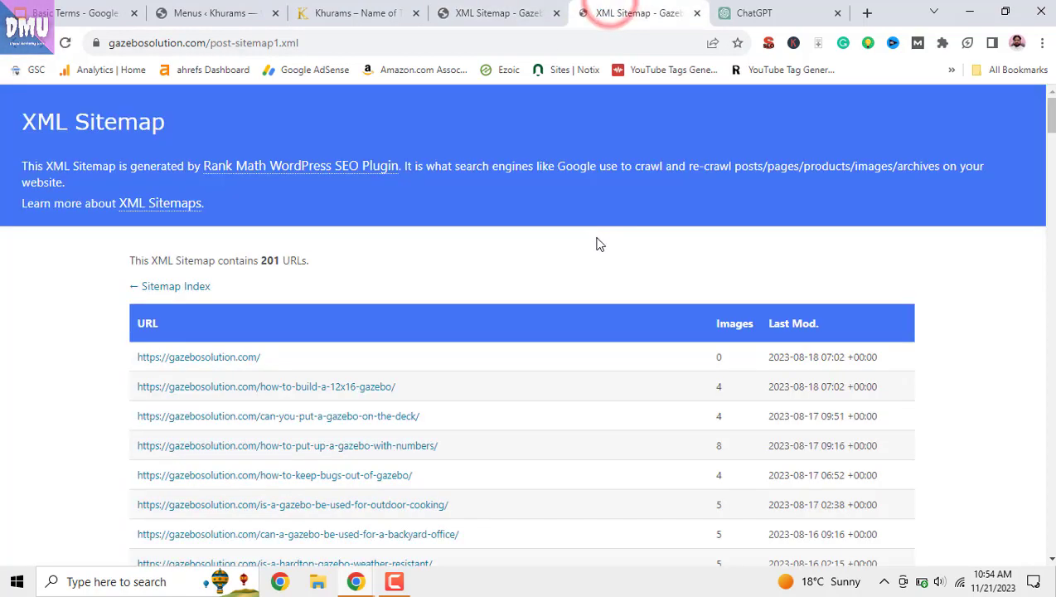
Step: Open post-sitemap2.xml from the sitemap index in a new browser tab, look at its URLs and close it
{"action": "left_click", "coordinate": [532, 13]}
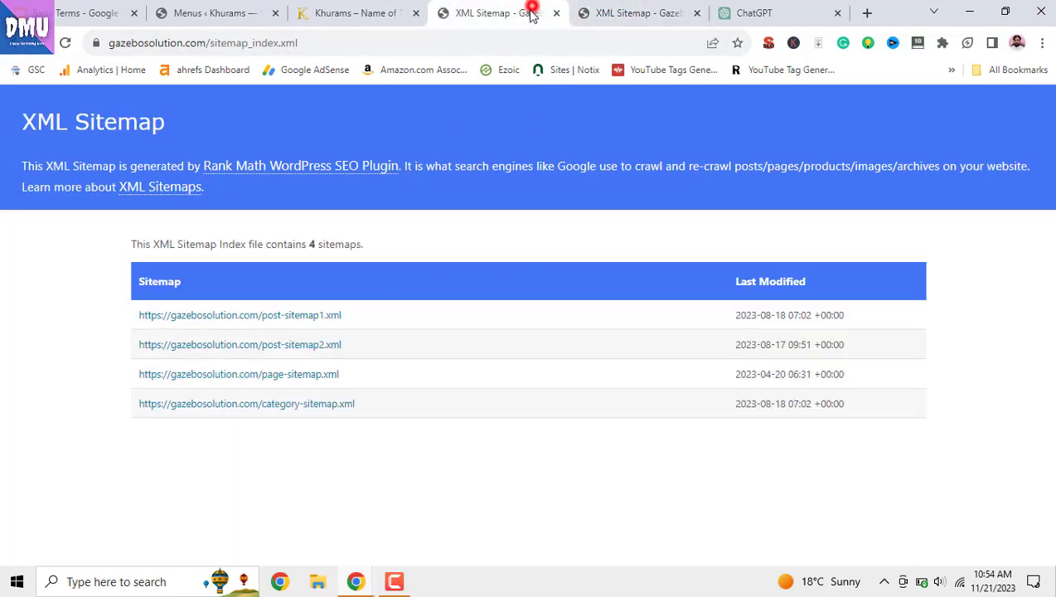
{"action": "right_click", "coordinate": [349, 345]}
{"action": "left_click", "coordinate": [366, 348]}
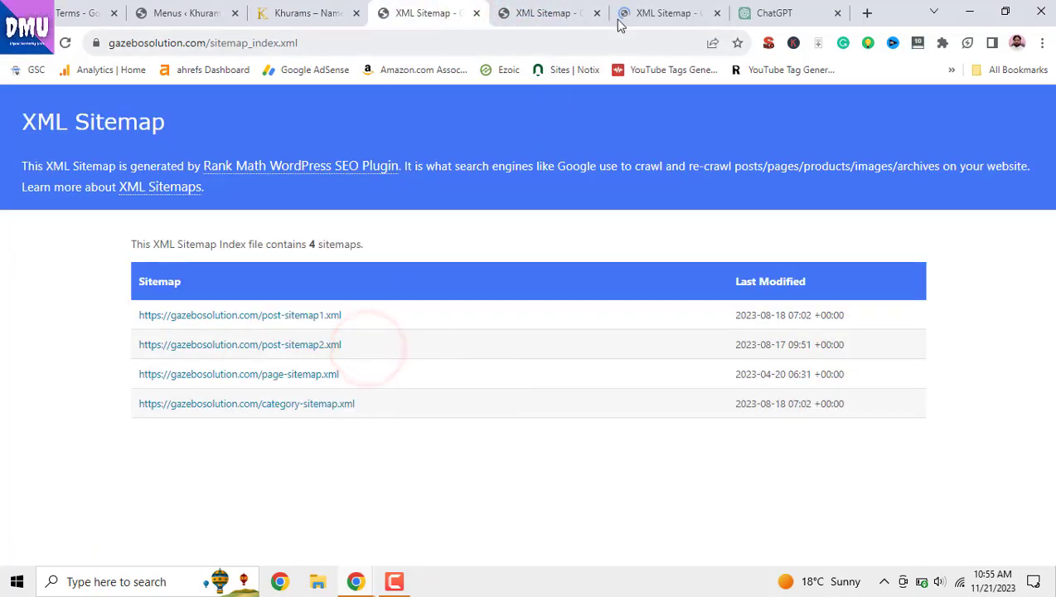
{"action": "left_click", "coordinate": [628, 13]}
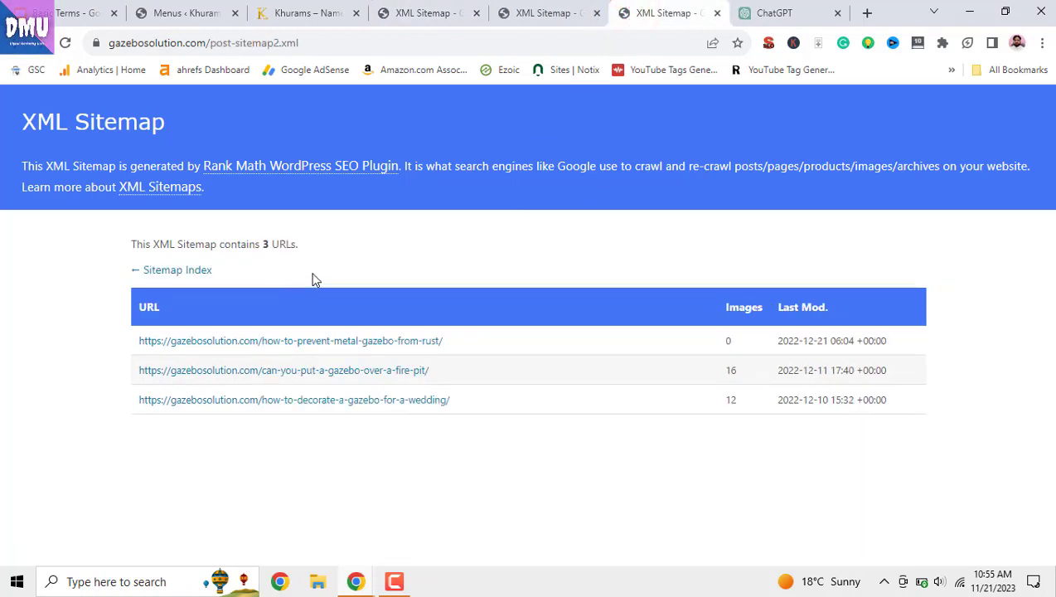
{"action": "left_click", "coordinate": [717, 13]}
Step: Copy the web address of the post-sitemap1.xml page and return to the WordPress menu editor
{"action": "scroll", "coordinate": [439, 211], "scroll_direction": "down", "scroll_amount": 1}
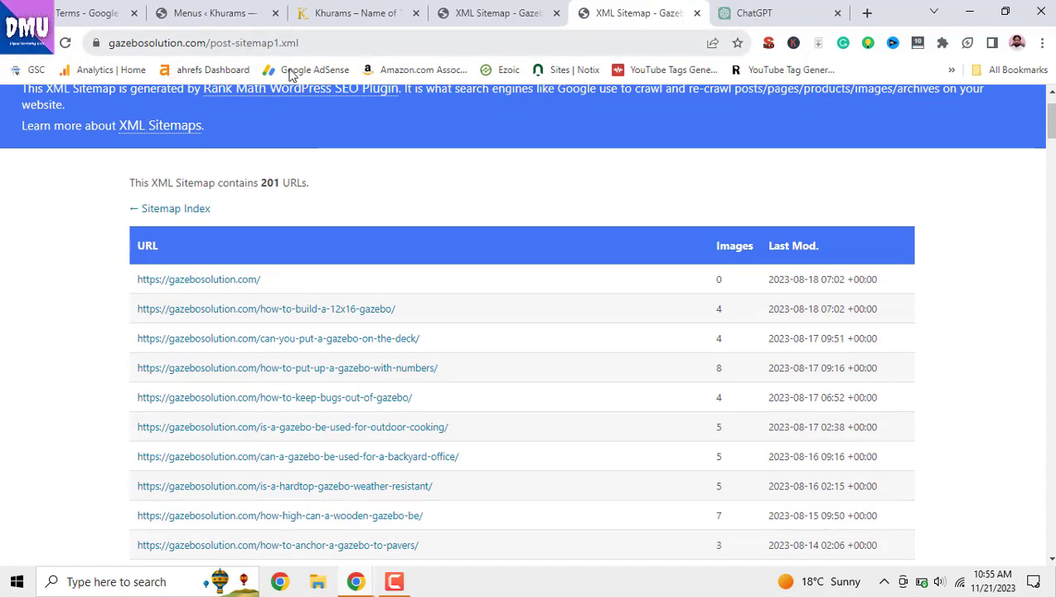
{"action": "left_click", "coordinate": [282, 42]}
{"action": "right_click", "coordinate": [280, 42]}
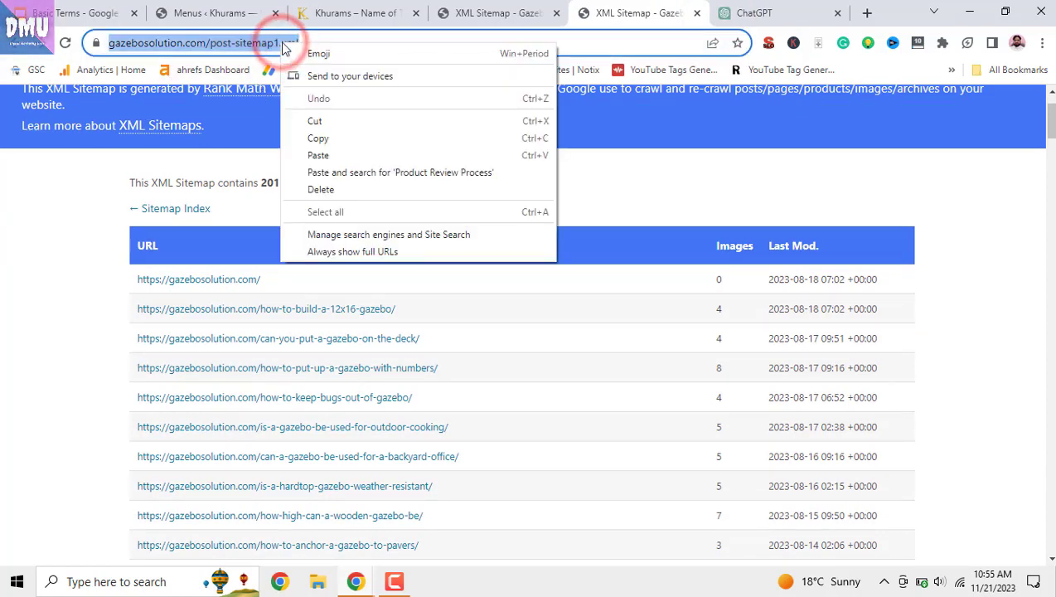
{"action": "left_click", "coordinate": [337, 141]}
{"action": "left_click", "coordinate": [357, 14]}
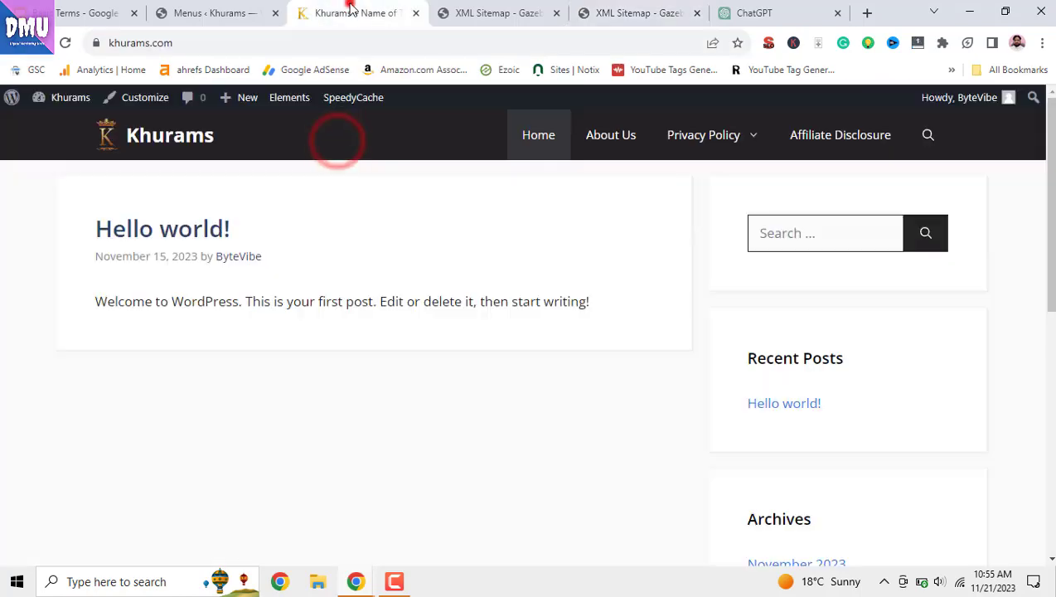
{"action": "left_click", "coordinate": [243, 14]}
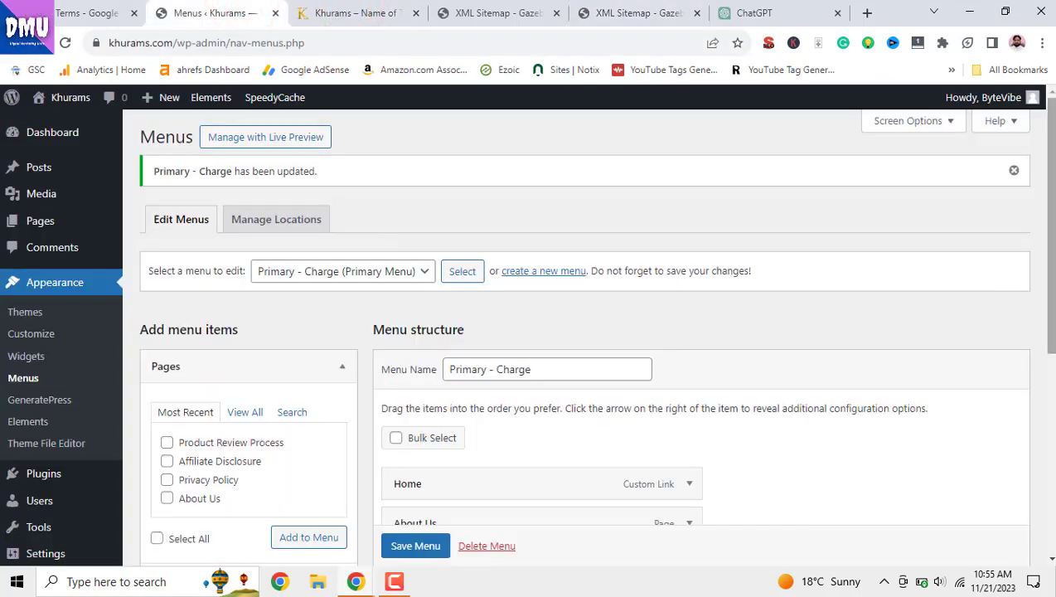
Step: Add a custom link named Sitemap with the copied gazebosolution.com post-sitemap1.xml address to the Primary - Charge menu and save the menu
{"action": "left_click_drag", "start_coordinate": [1052, 238], "coordinate": [1052, 239]}
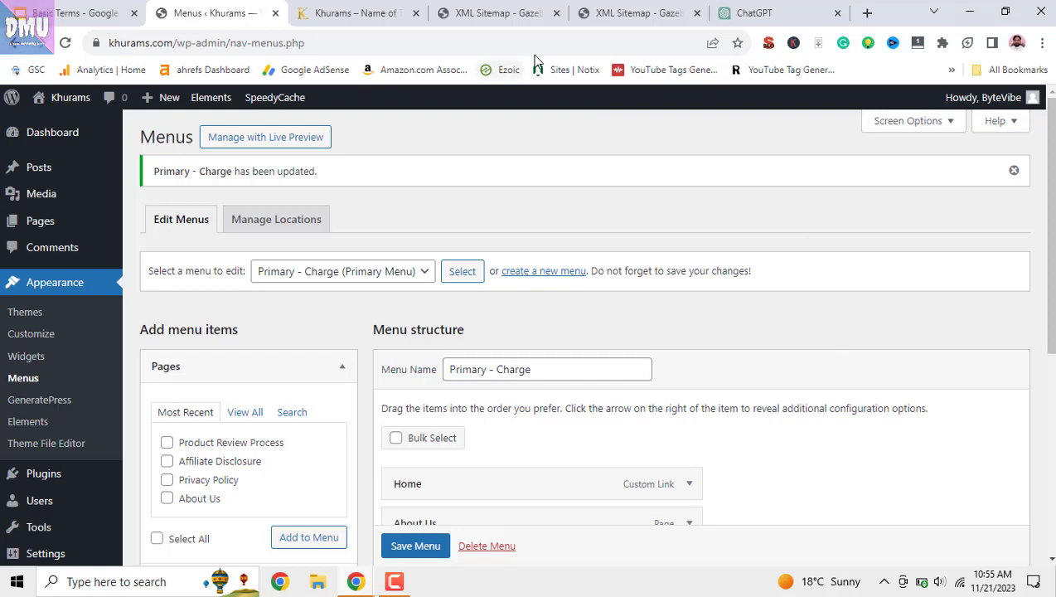
{"action": "left_click", "coordinate": [355, 14]}
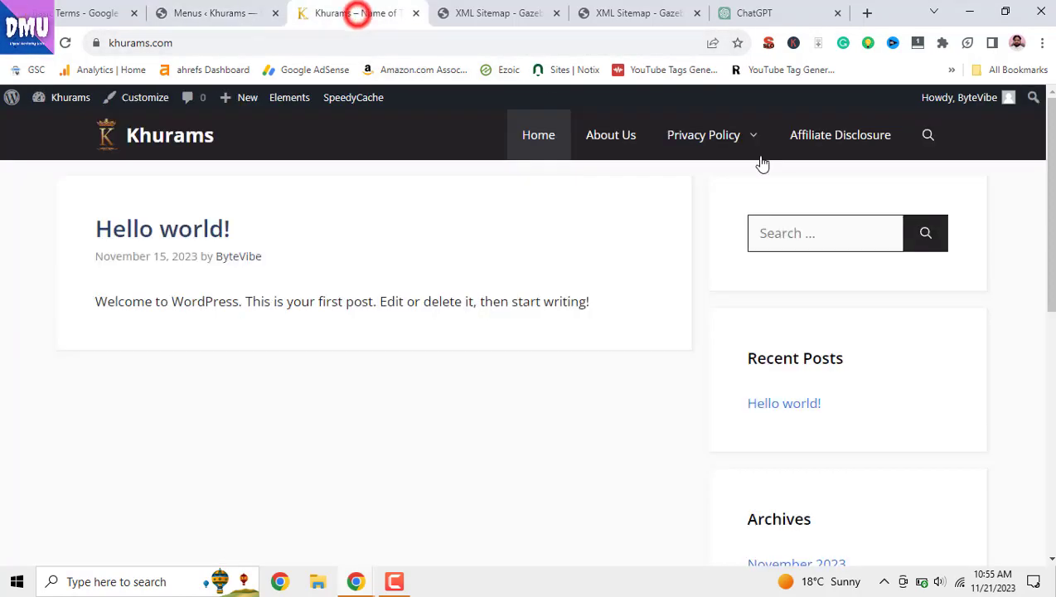
{"action": "left_click", "coordinate": [207, 12]}
{"action": "scroll", "coordinate": [279, 334], "scroll_direction": "down", "scroll_amount": 2}
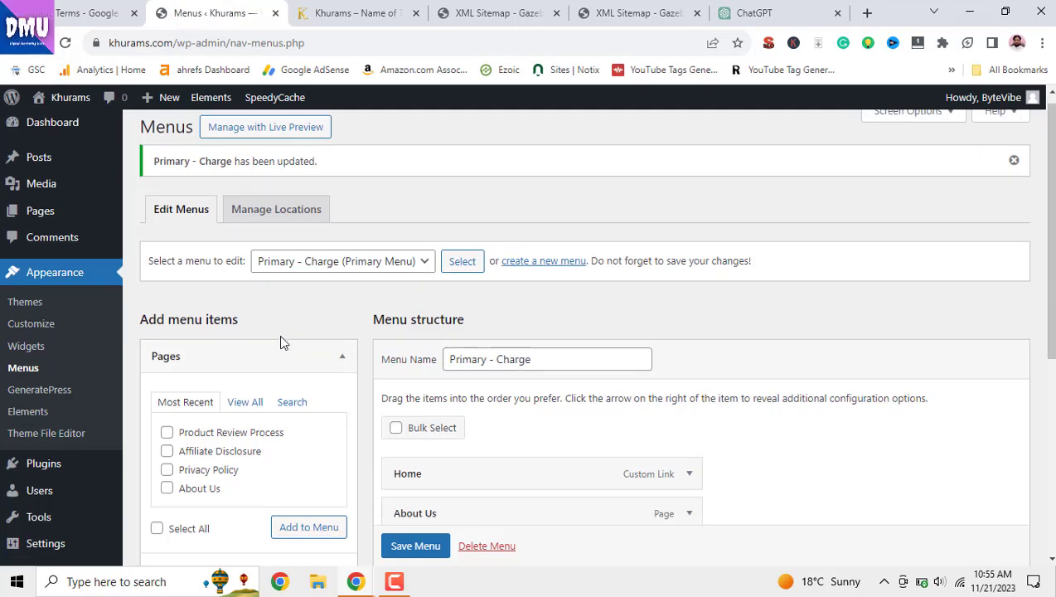
{"action": "left_click", "coordinate": [258, 461]}
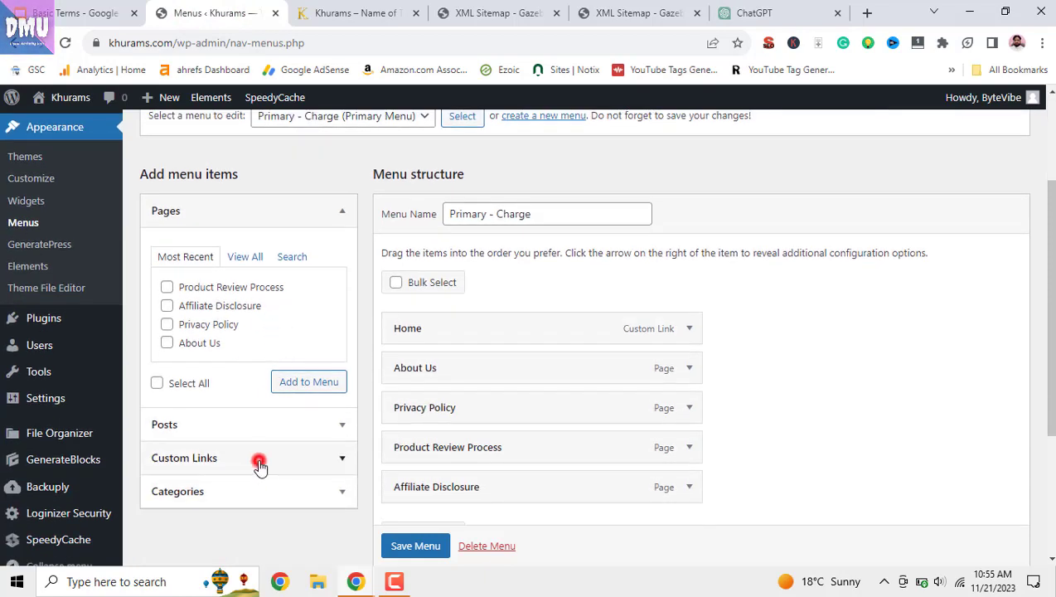
{"action": "right_click", "coordinate": [249, 328]}
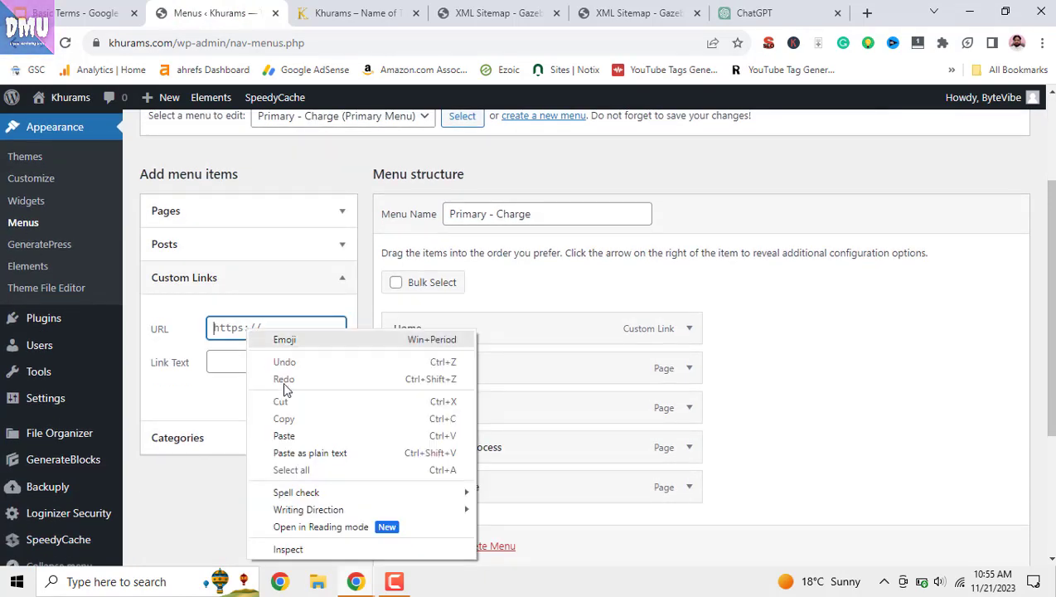
{"action": "left_click", "coordinate": [284, 436]}
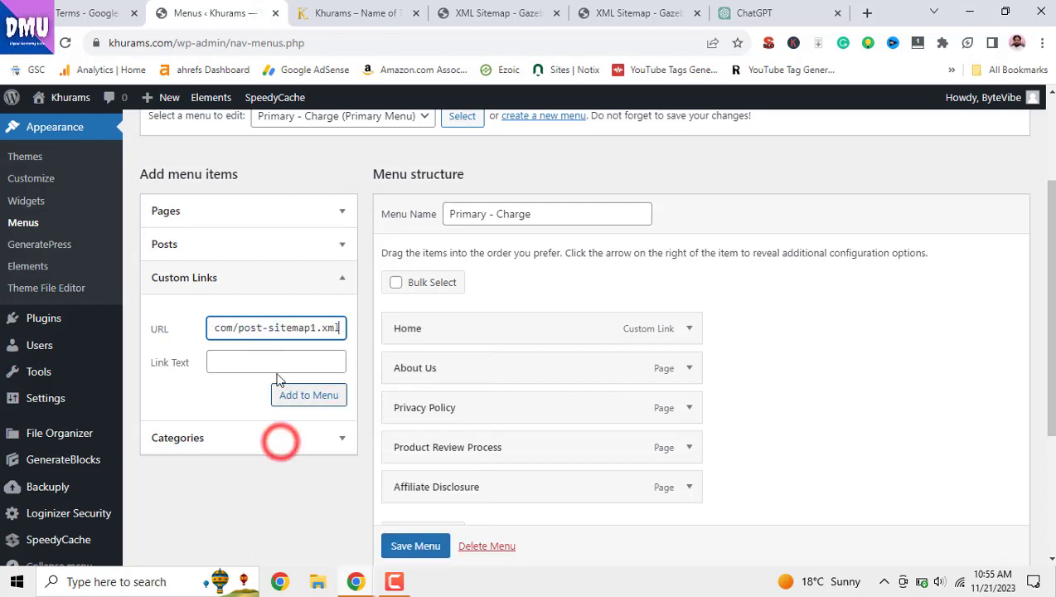
{"action": "left_click", "coordinate": [277, 362]}
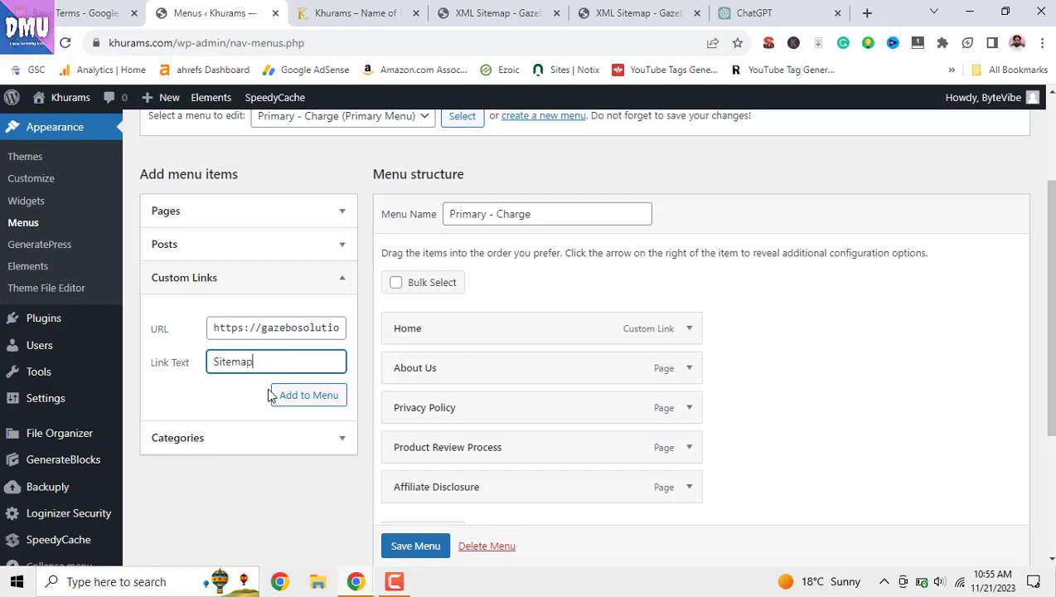
{"action": "left_click", "coordinate": [282, 394]}
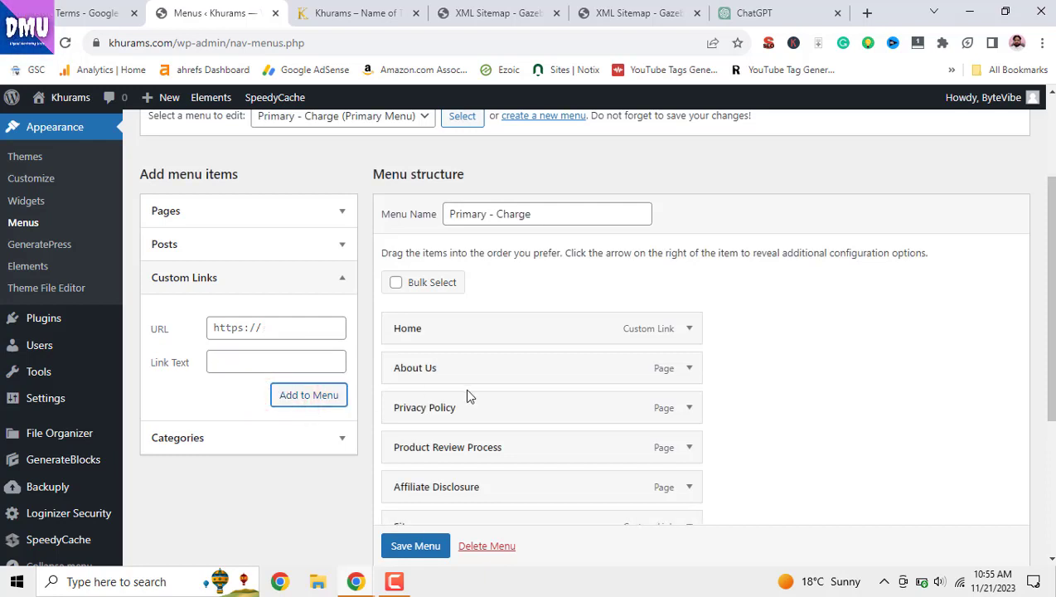
{"action": "scroll", "coordinate": [467, 396], "scroll_direction": "down", "scroll_amount": 2}
{"action": "scroll", "coordinate": [436, 545], "scroll_direction": "down", "scroll_amount": 1}
{"action": "left_click", "coordinate": [438, 543]}
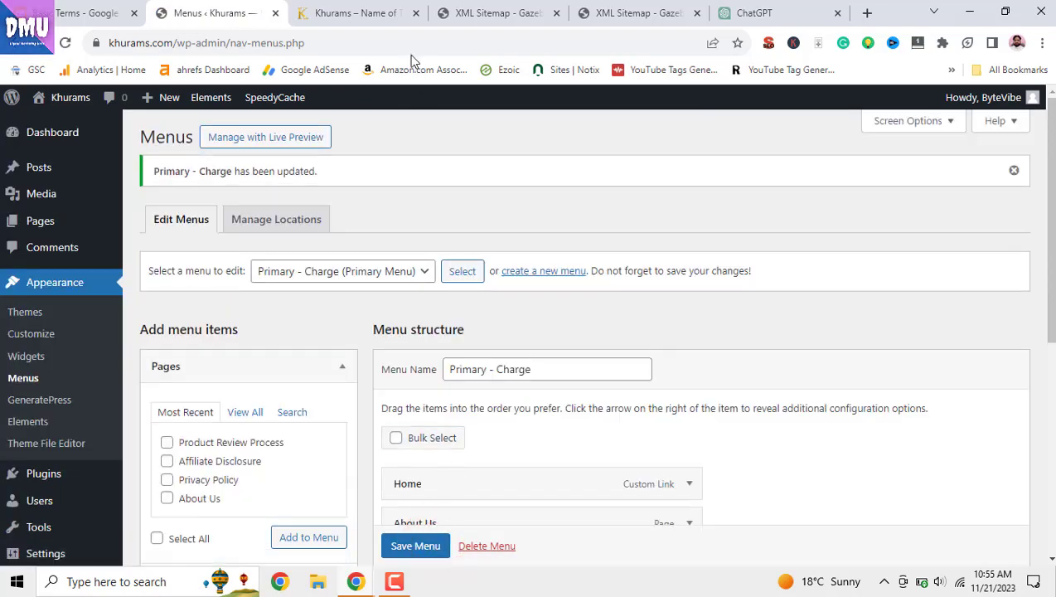
Step: Reload the Khurams site's home page and follow its Sitemap menu link to check the linked page
{"action": "left_click", "coordinate": [377, 11]}
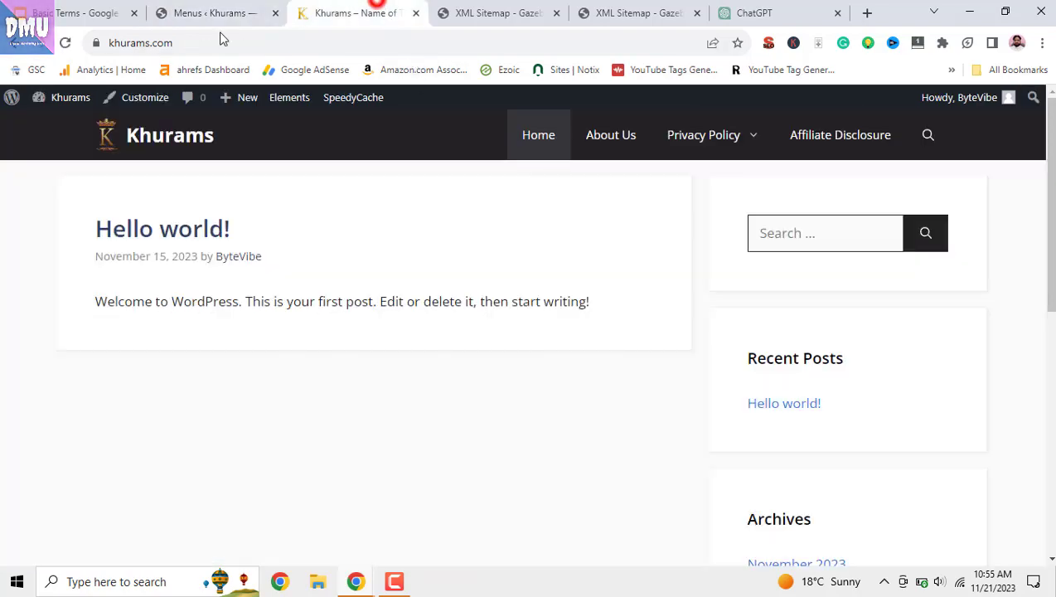
{"action": "left_click", "coordinate": [65, 42]}
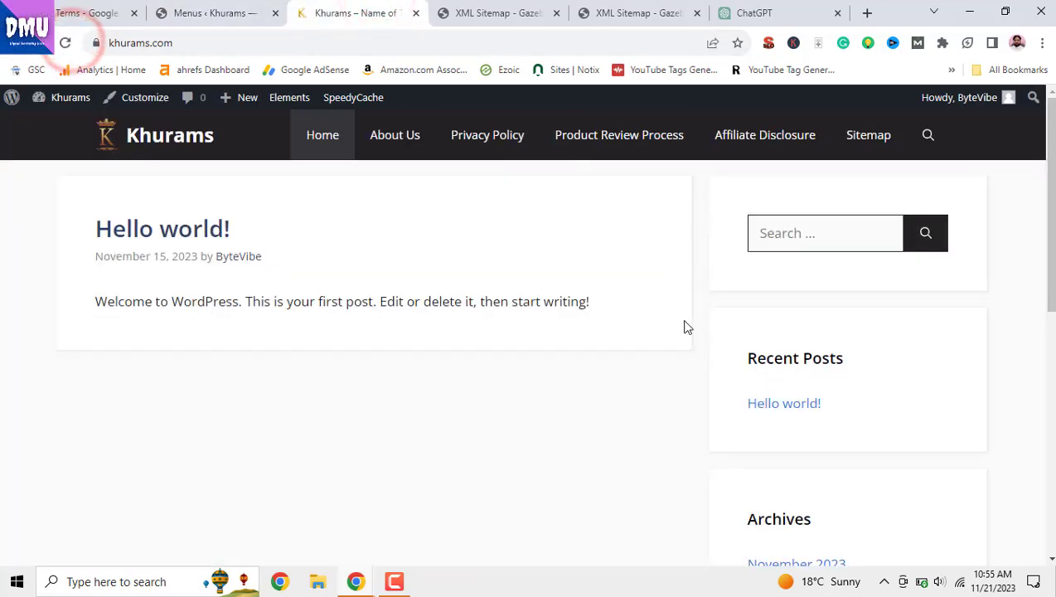
{"action": "left_click", "coordinate": [864, 135]}
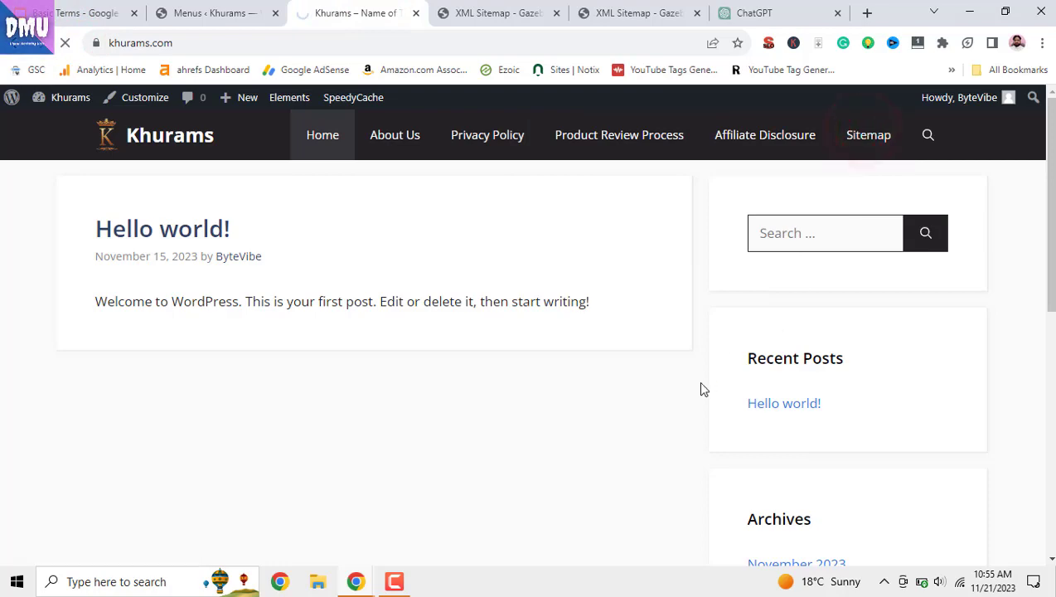
{"action": "scroll", "coordinate": [696, 390], "scroll_direction": "down", "scroll_amount": 7}
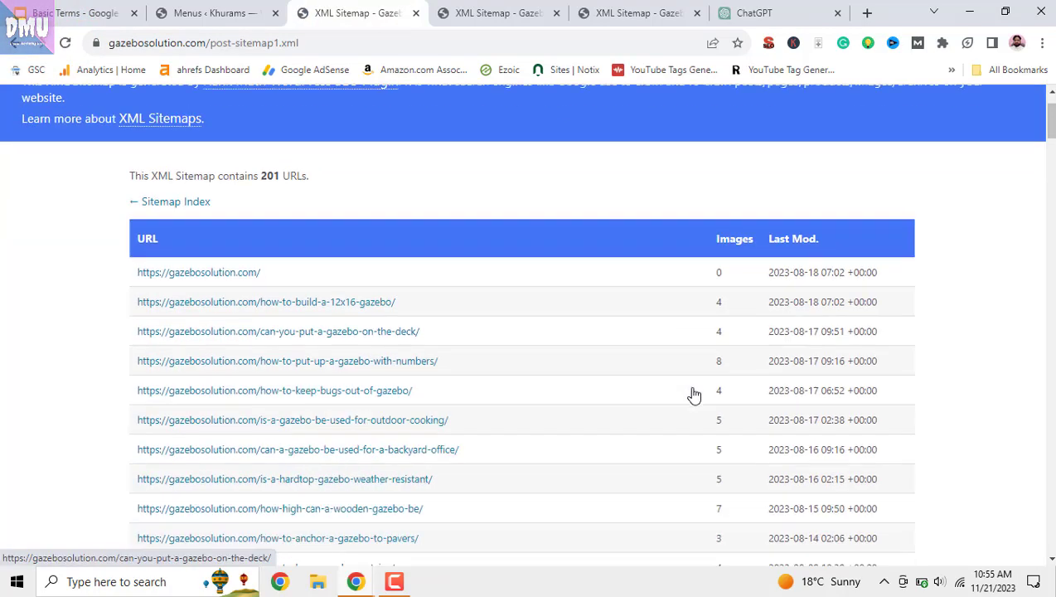
{"action": "scroll", "coordinate": [694, 395], "scroll_direction": "up", "scroll_amount": 4}
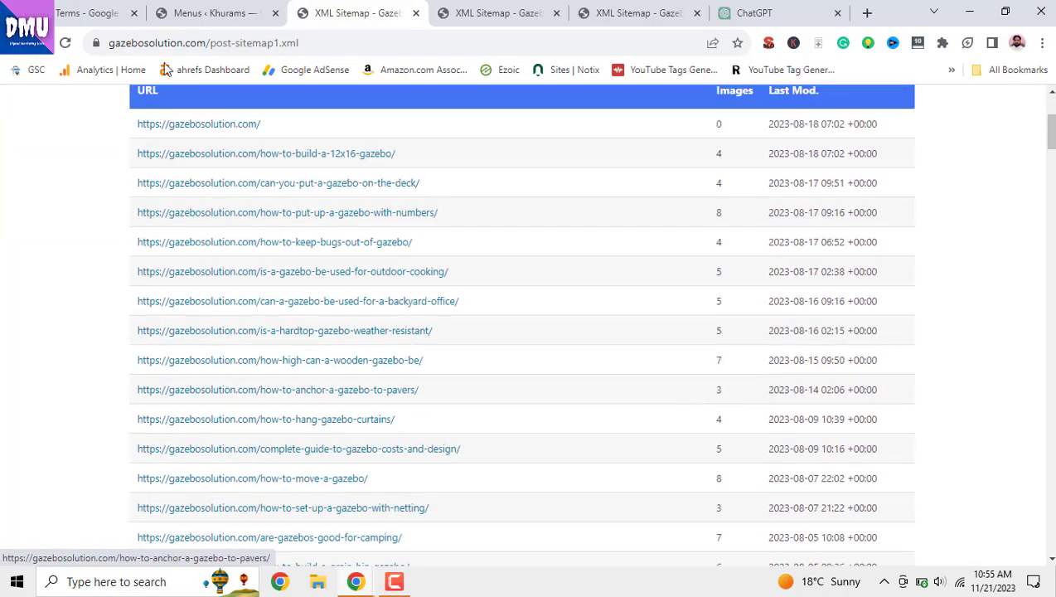
{"action": "left_click", "coordinate": [85, 12]}
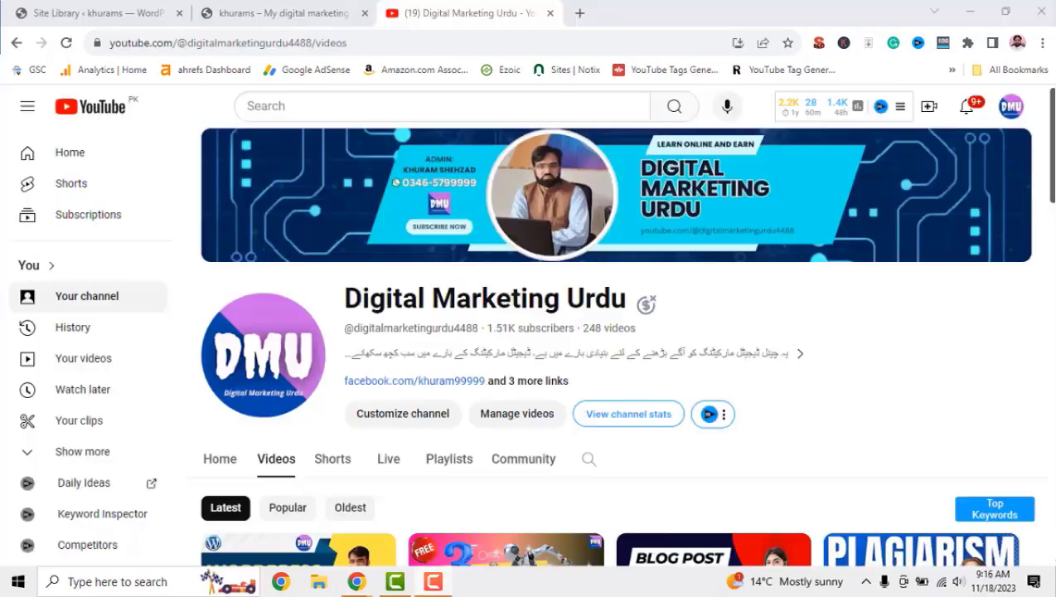
{"action": "scroll", "coordinate": [609, 346], "scroll_direction": "down", "scroll_amount": 6}
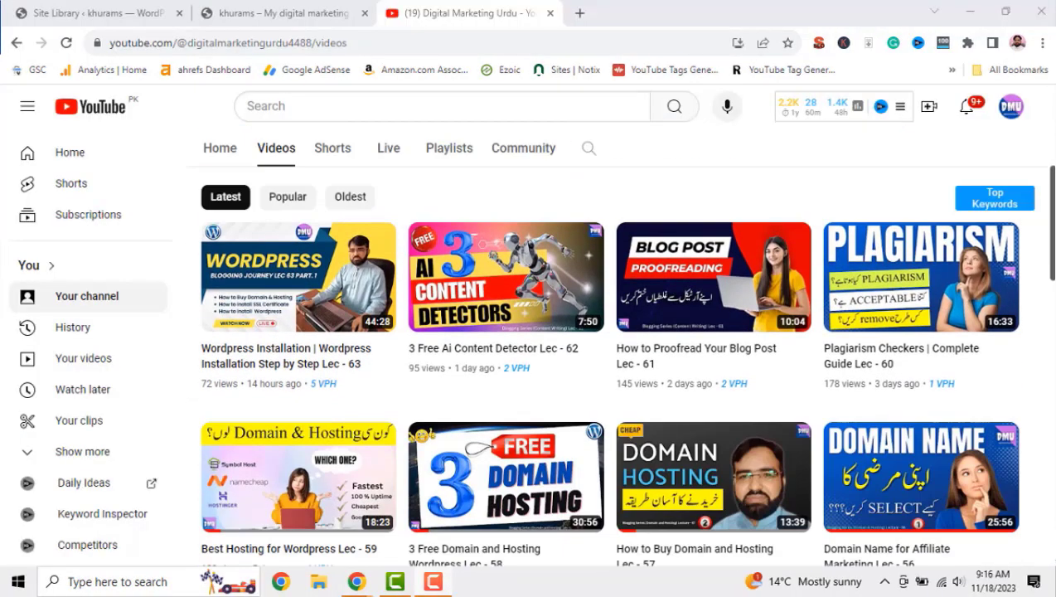
{"action": "scroll", "coordinate": [609, 345], "scroll_direction": "down", "scroll_amount": 10}
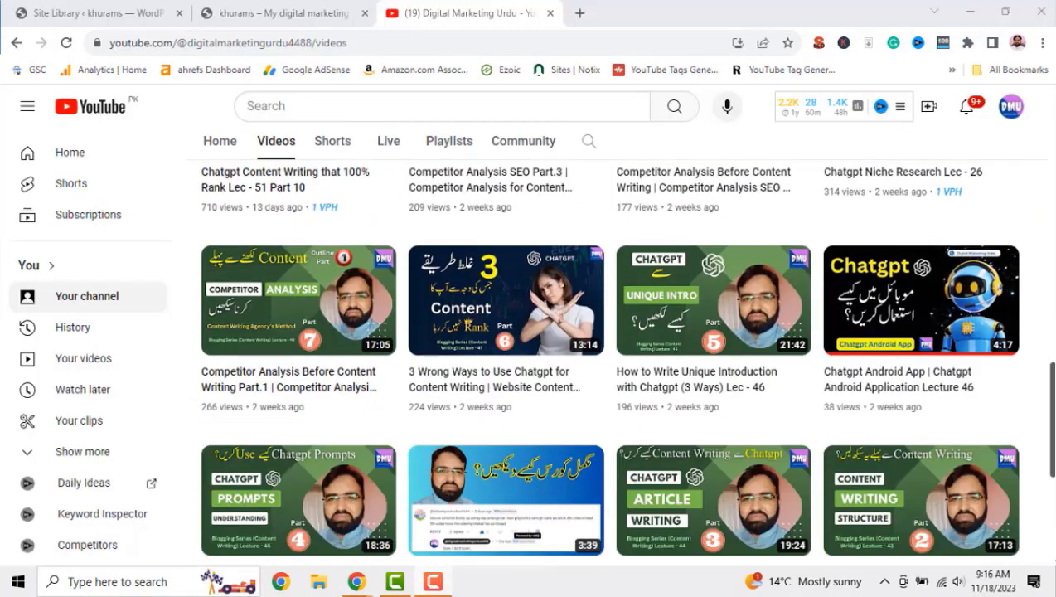
{"action": "scroll", "coordinate": [609, 345], "scroll_direction": "down", "scroll_amount": 2}
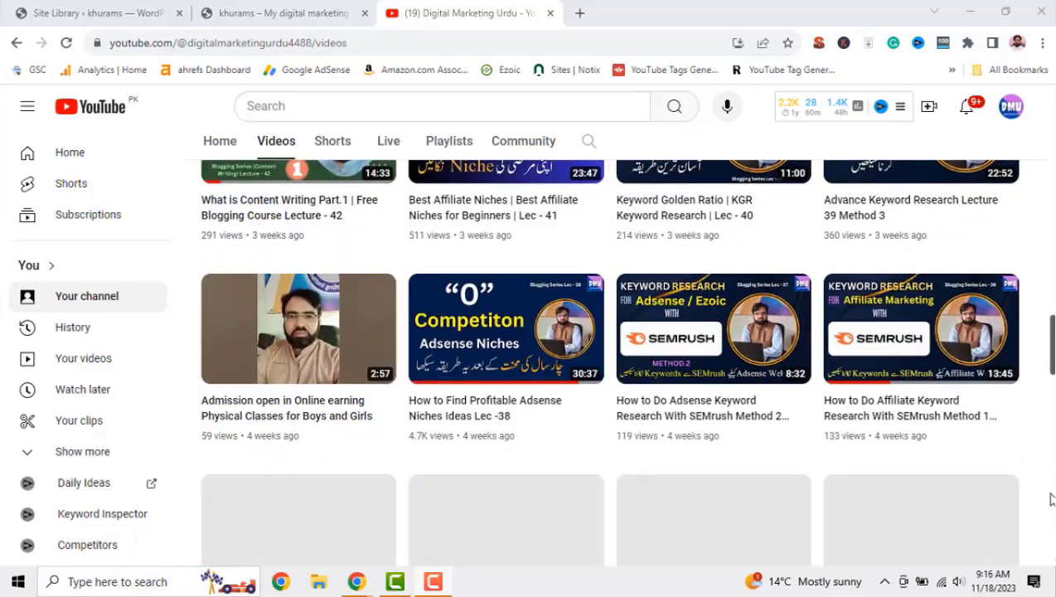